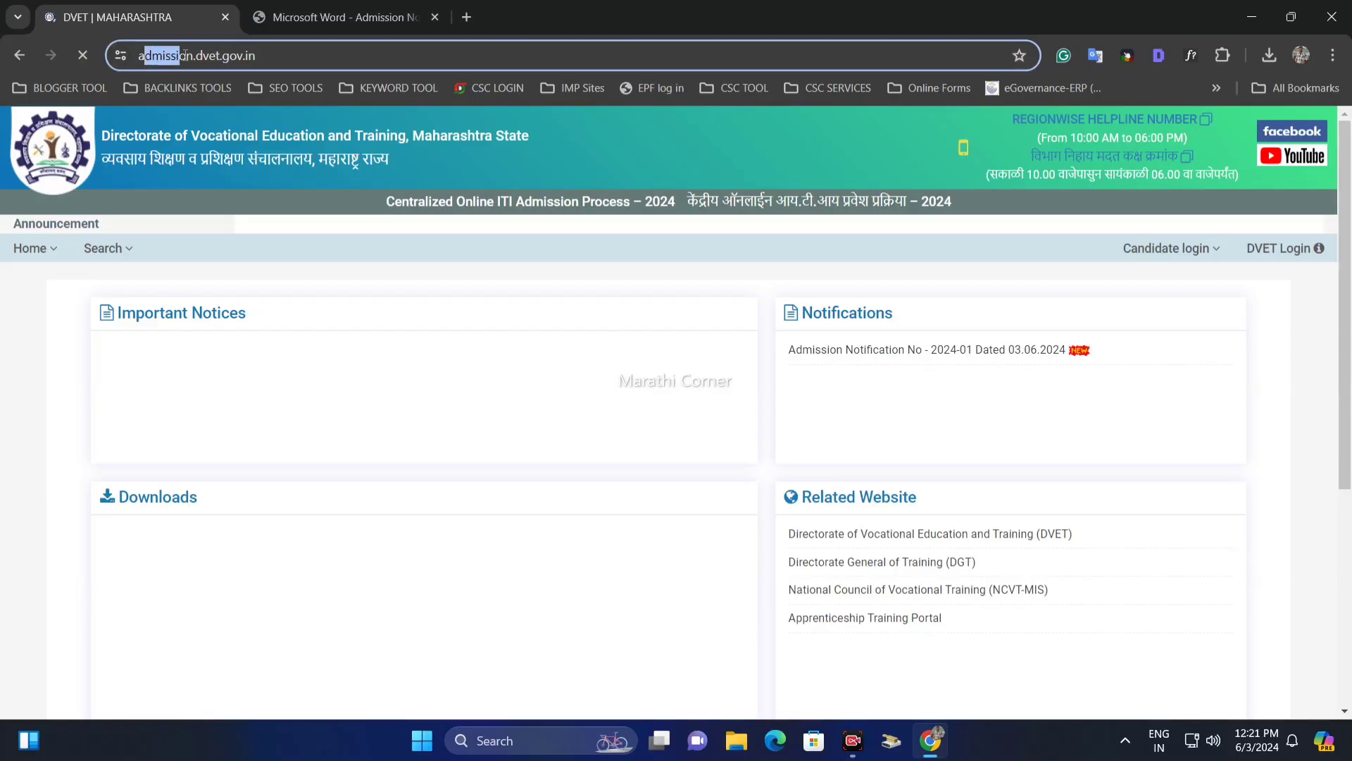
pyautogui.tripleClick(257, 54)
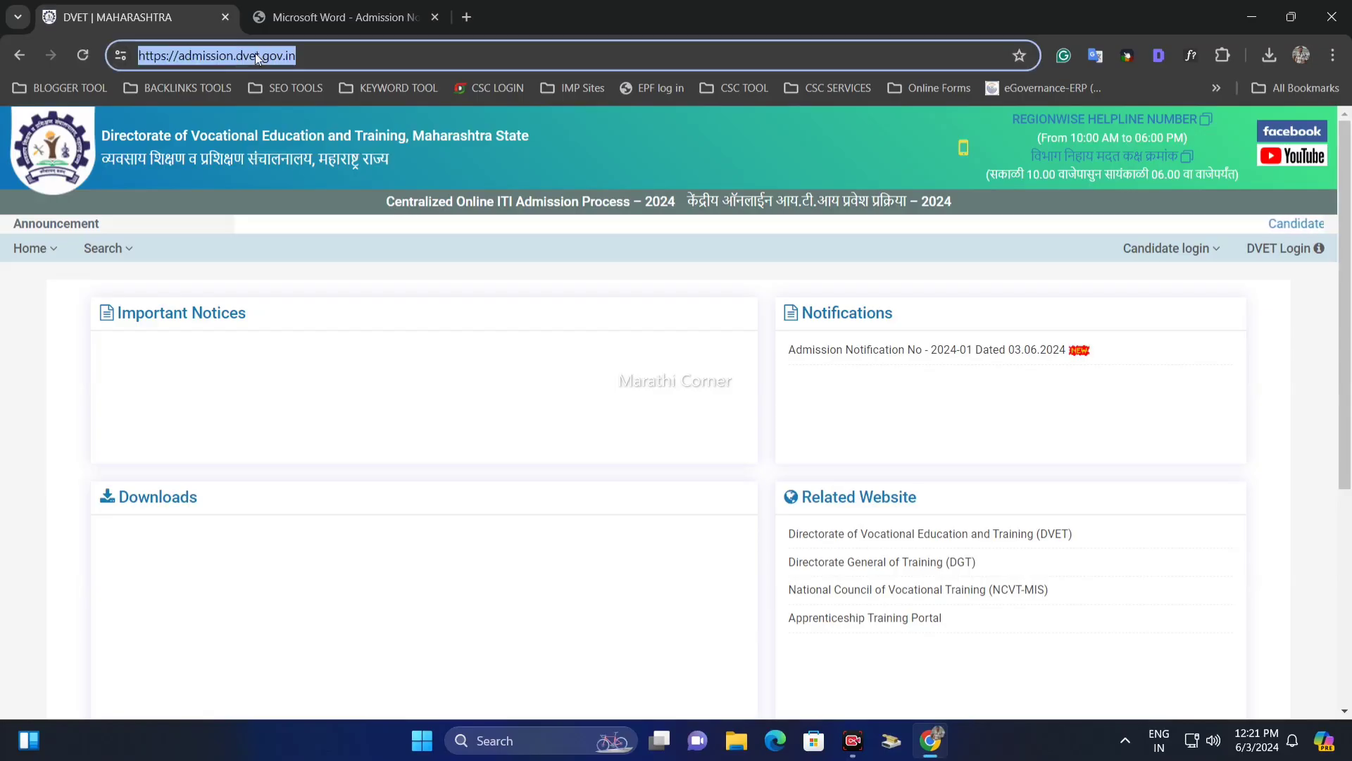
pyautogui.click(395, 358)
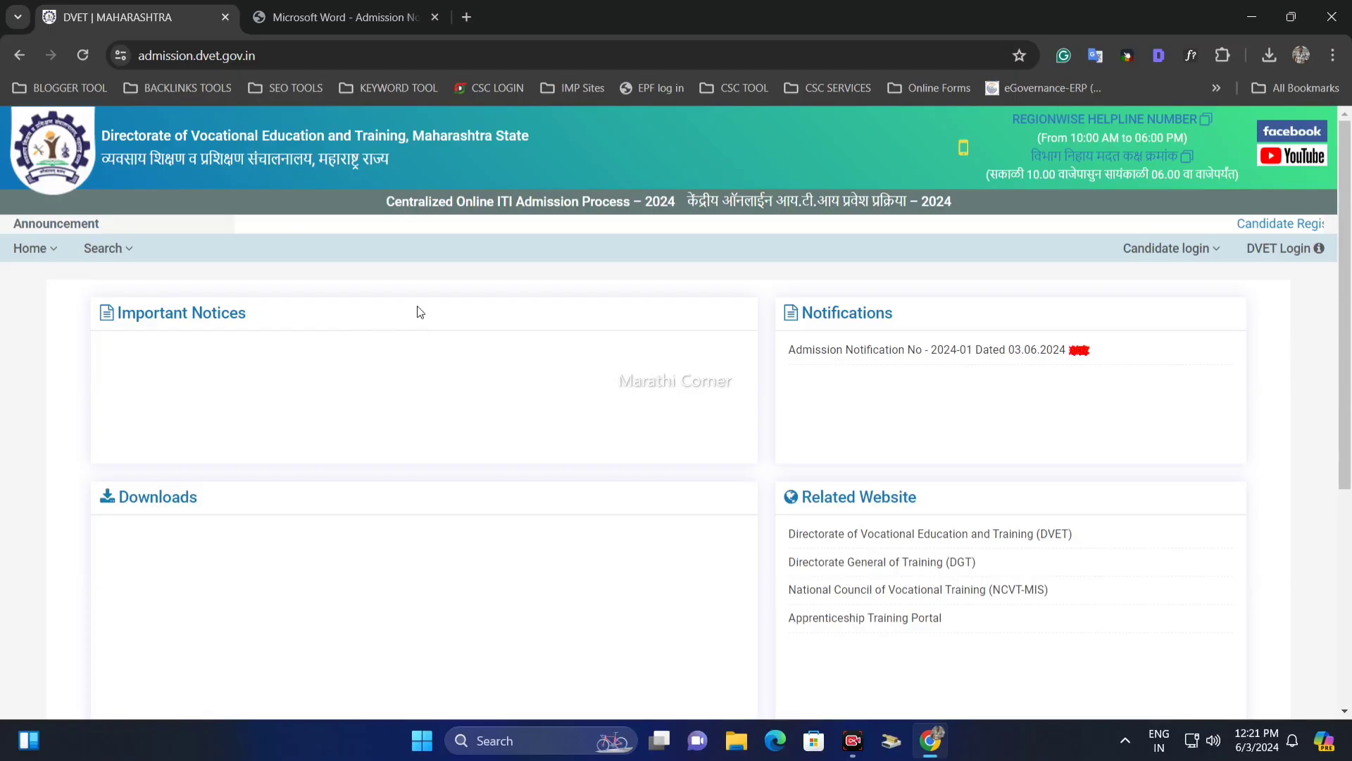
pyautogui.moveTo(812, 313); pyautogui.dragTo(428, 150)
# Switch to the open admission notification PDF and examine the dates for online application and application confirmation in the schedule.
pyautogui.click(361, 5)
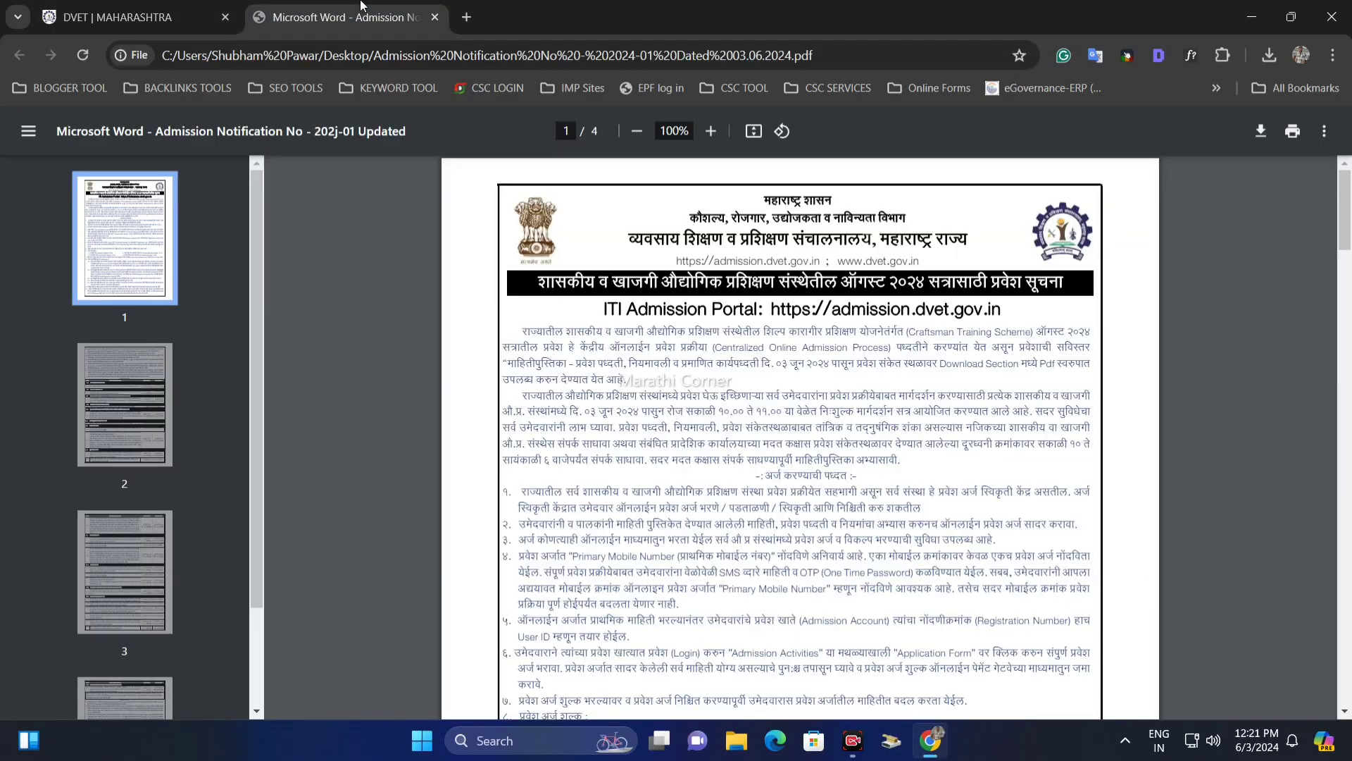
pyautogui.moveTo(617, 411); pyautogui.dragTo(808, 435)
pyautogui.scroll(-8, 807, 435)
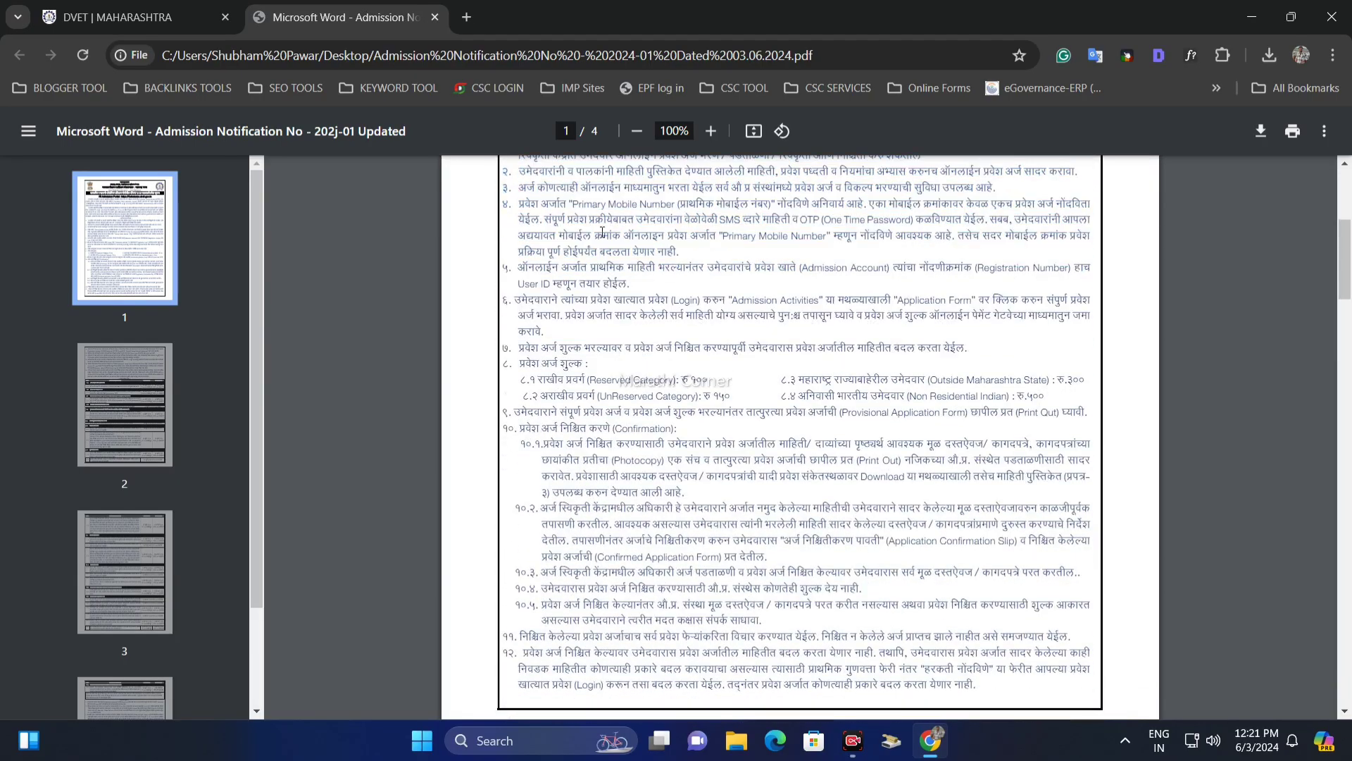
pyautogui.scroll(-5, 687, 324)
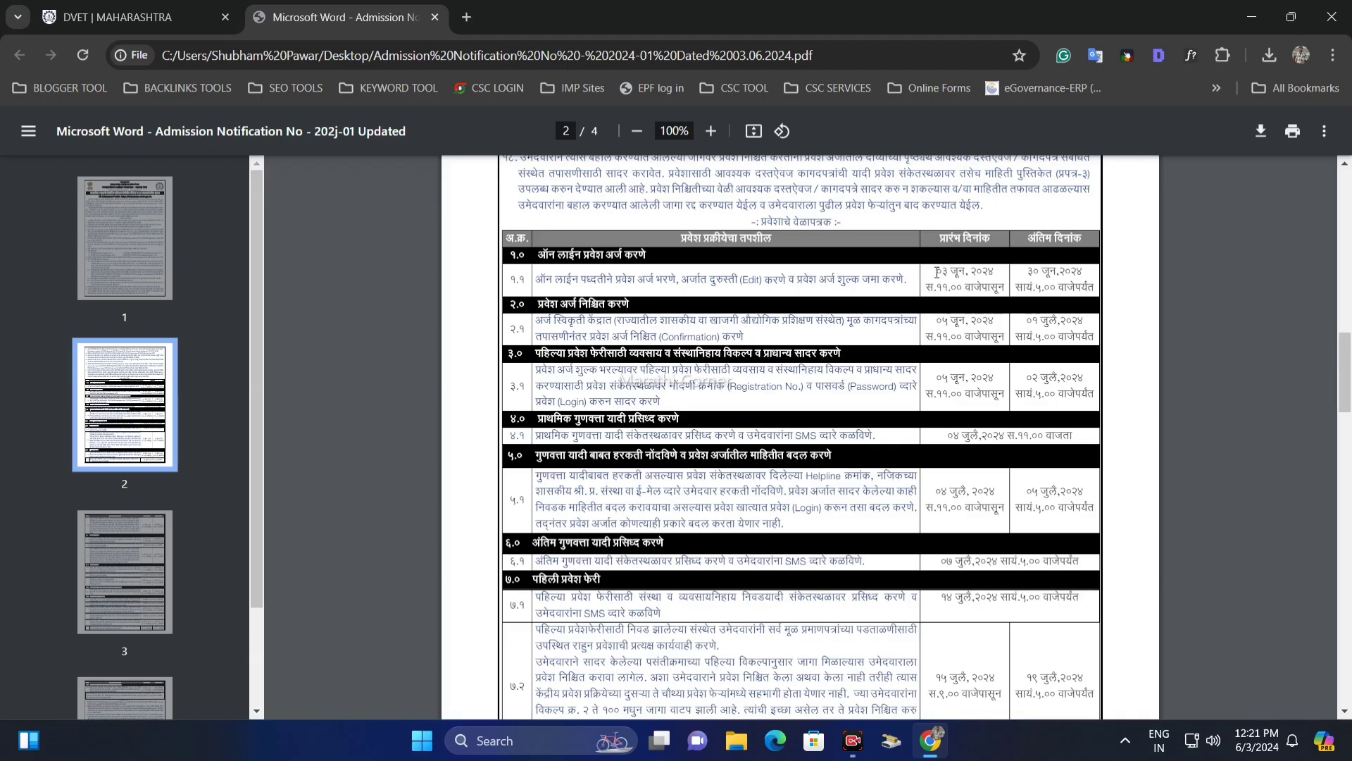
pyautogui.click(992, 274)
pyautogui.moveTo(1029, 272)
pyautogui.mouseDown()
pyautogui.moveTo(1078, 274)
pyautogui.moveTo(1029, 273)
pyautogui.moveTo(1054, 274)
pyautogui.mouseUp()
pyautogui.moveTo(648, 322); pyautogui.dragTo(1056, 321)
pyautogui.click(907, 326)
pyautogui.click(1037, 336)
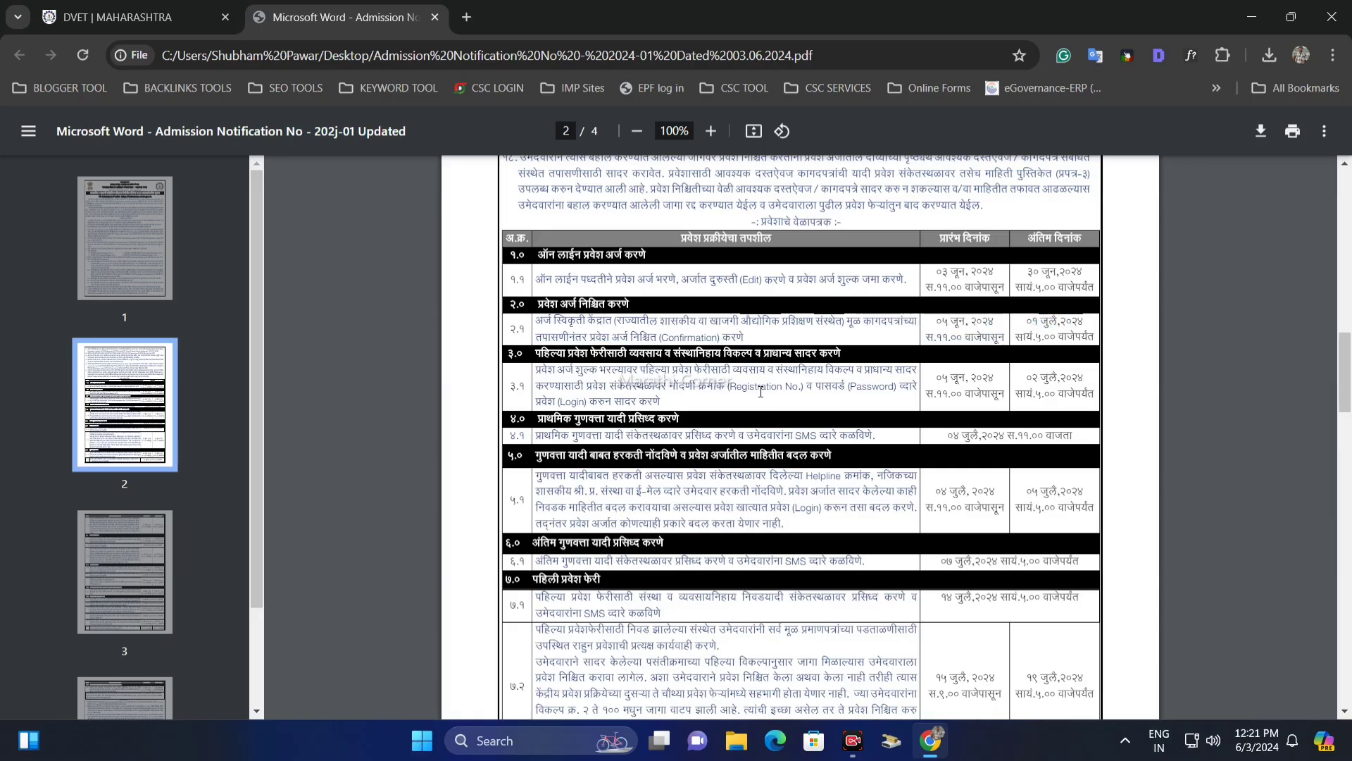
# Read the rest of the admission schedule, from first-round option submission to the institute-level rounds, and return to the first page.
pyautogui.moveTo(600, 371); pyautogui.dragTo(707, 388)
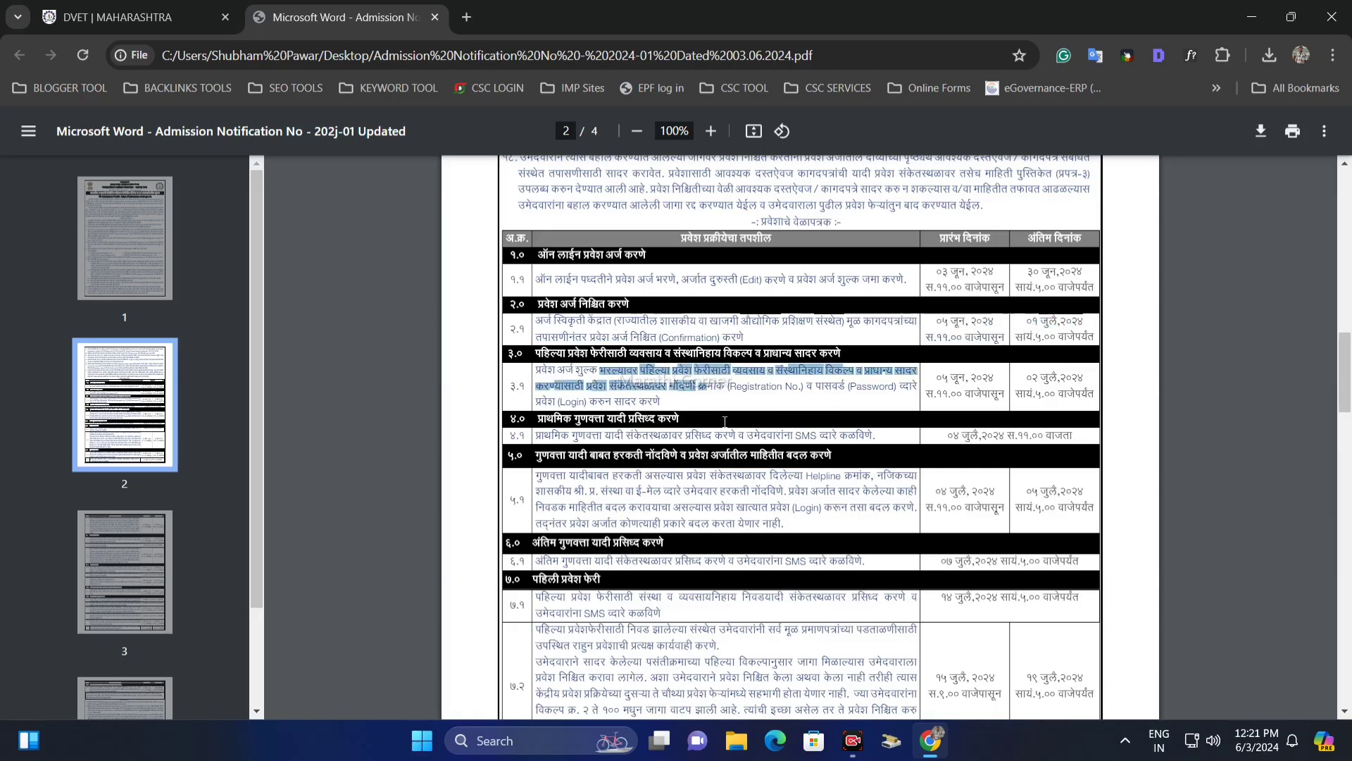
pyautogui.moveTo(722, 435); pyautogui.dragTo(829, 438)
pyautogui.scroll(-2, 723, 486)
pyautogui.scroll(-2, 683, 455)
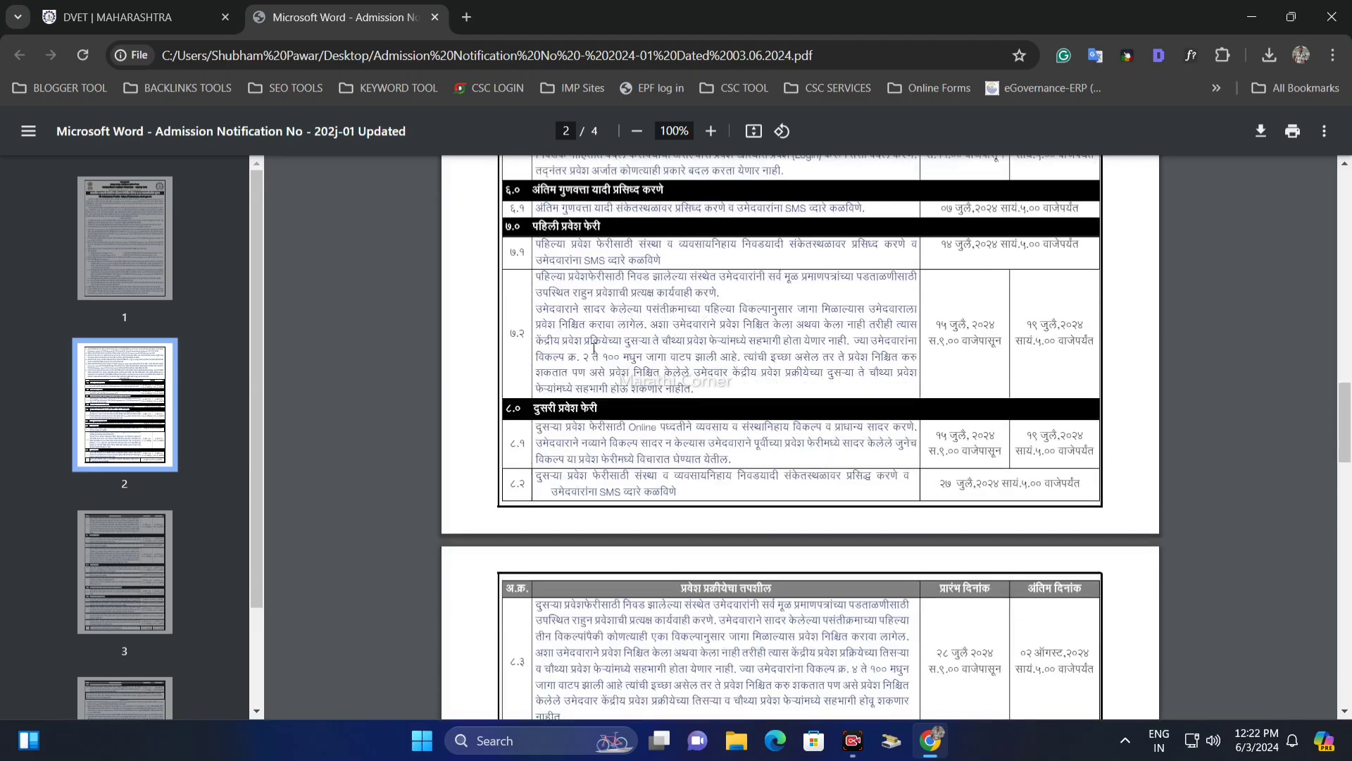
pyautogui.moveTo(555, 242); pyautogui.dragTo(635, 245)
pyautogui.click(634, 286)
pyautogui.scroll(-1, 614, 327)
pyautogui.moveTo(866, 338); pyautogui.dragTo(690, 373)
pyautogui.scroll(-5, 633, 352)
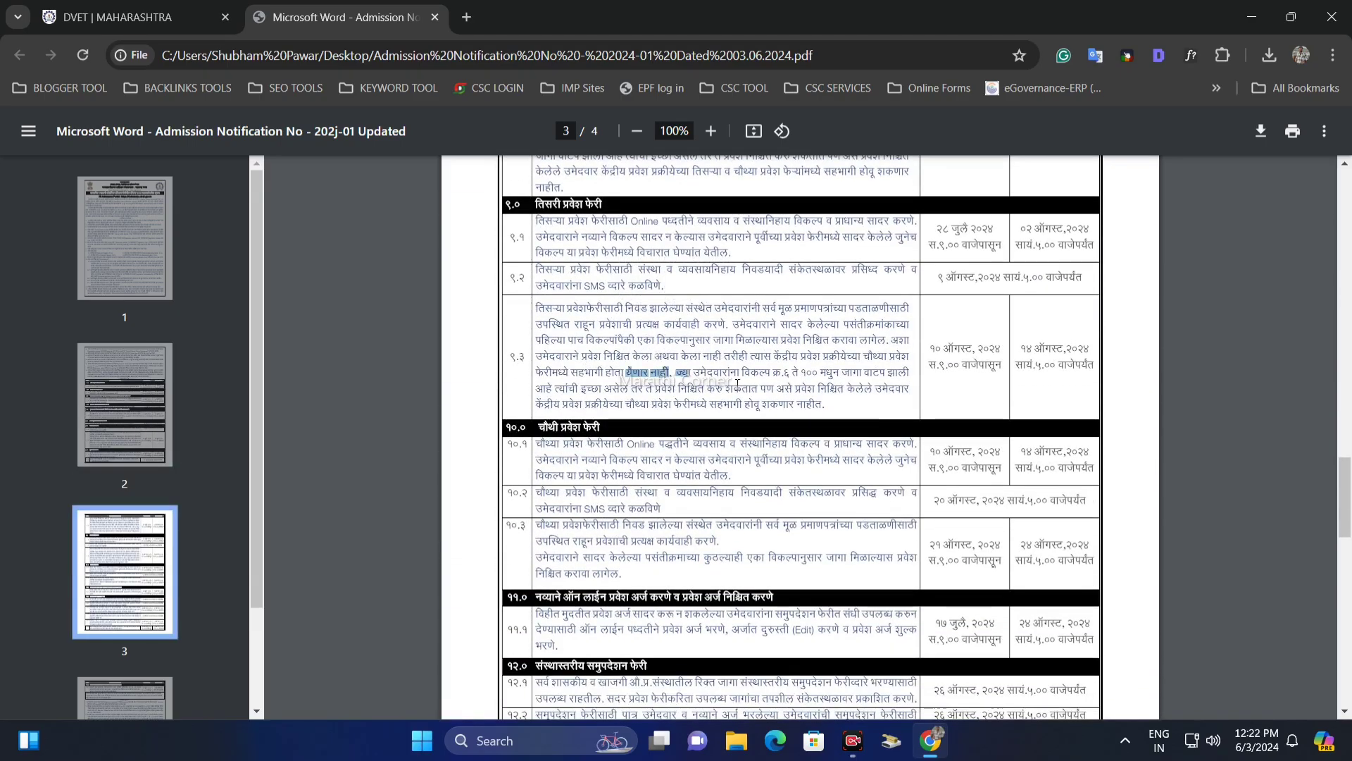
pyautogui.scroll(-5, 738, 382)
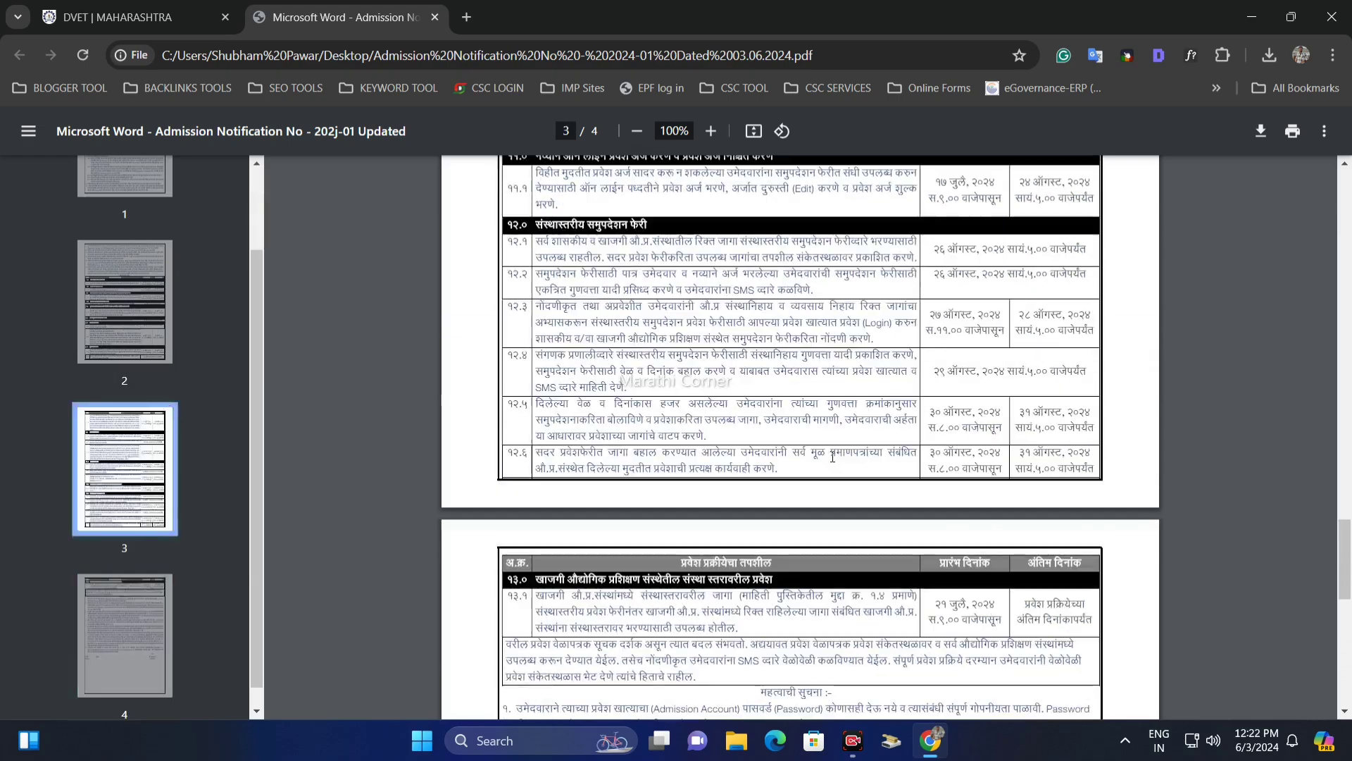
pyautogui.scroll(20, 832, 457)
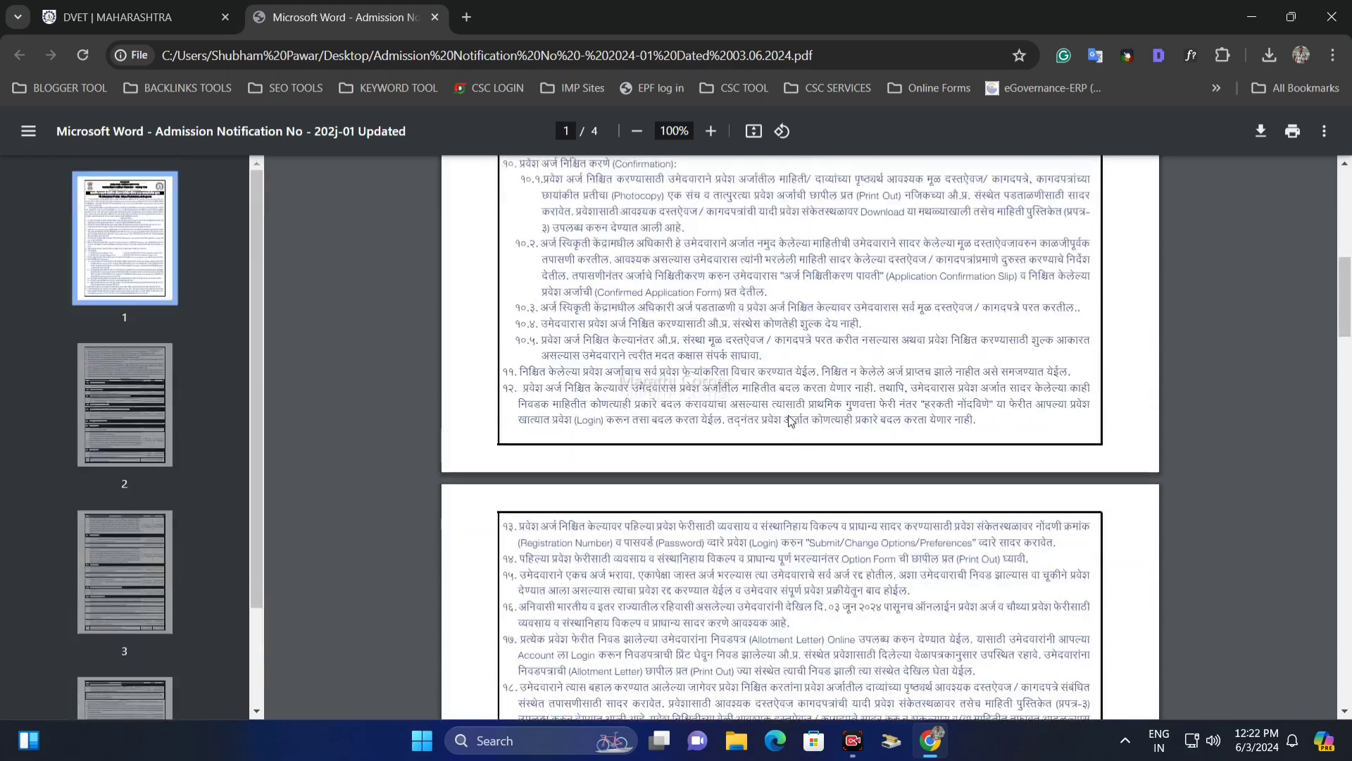
pyautogui.scroll(10, 791, 421)
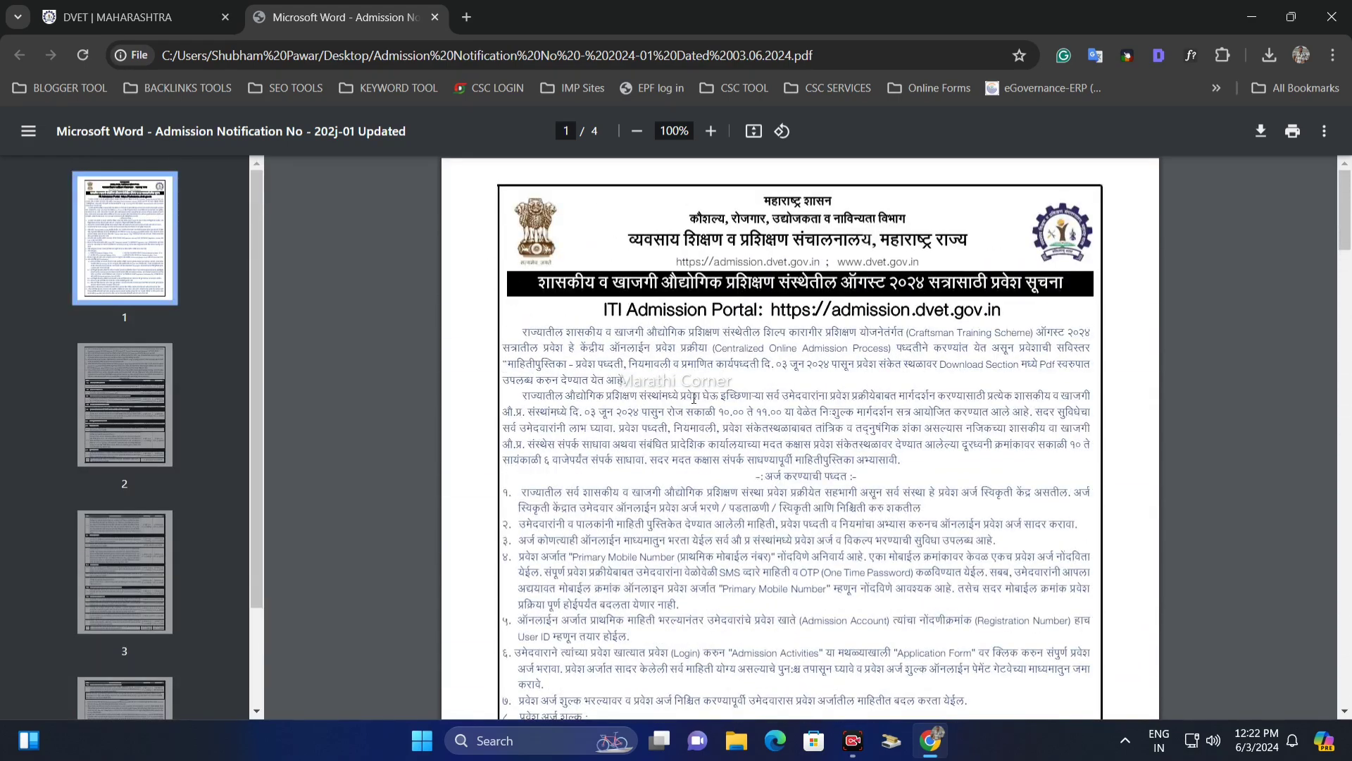
# Close the notification PDF and open the New Candidate Registration form at its 10th Standard Exam Board Details section.
pyautogui.click(435, 18)
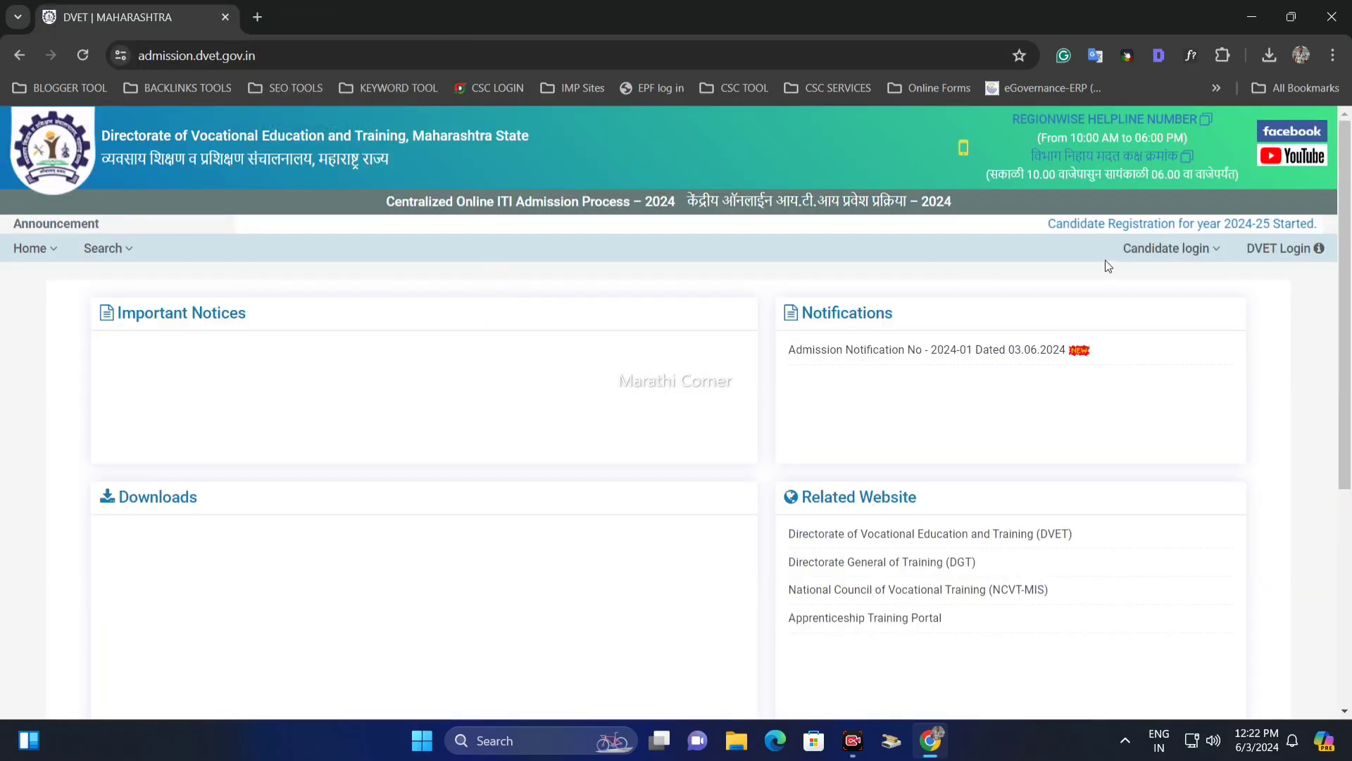
pyautogui.moveTo(1160, 244)
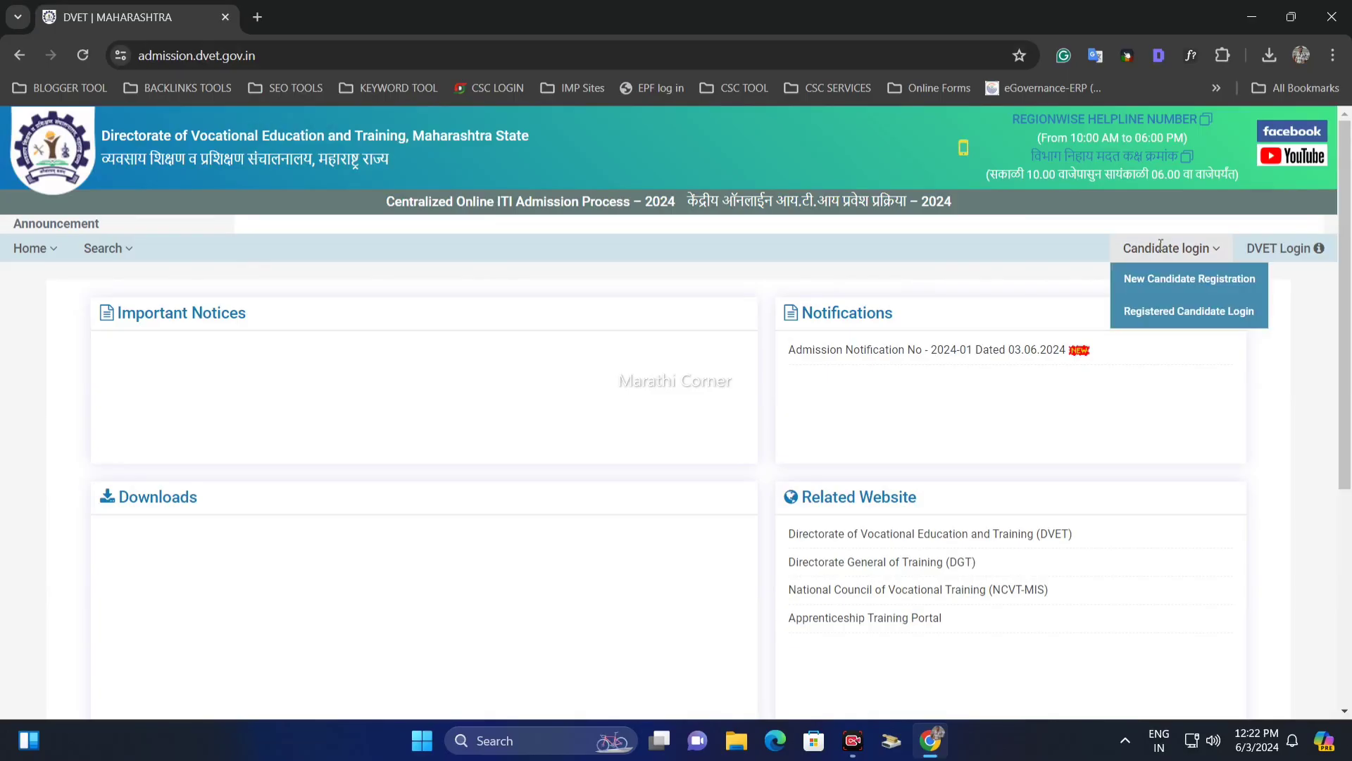
pyautogui.click(1194, 282)
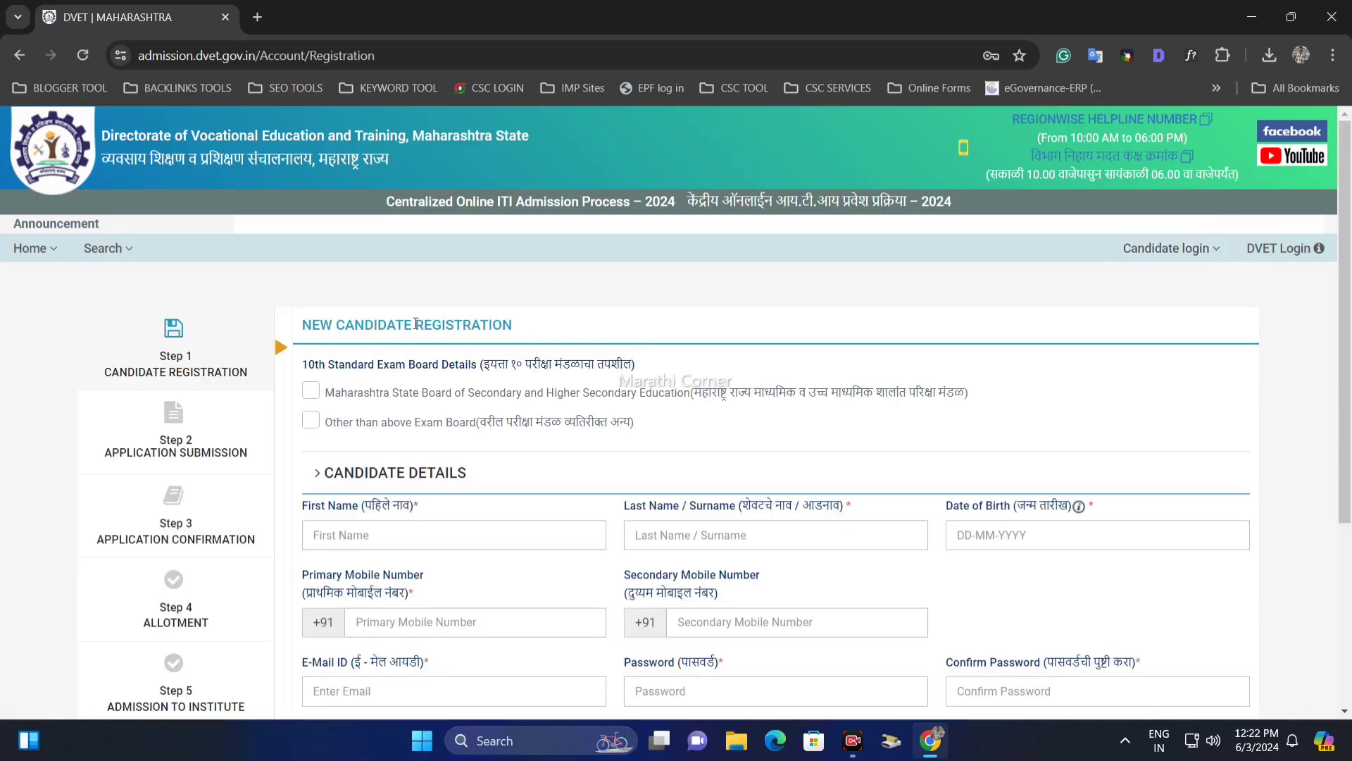
pyautogui.scroll(-1, 343, 283)
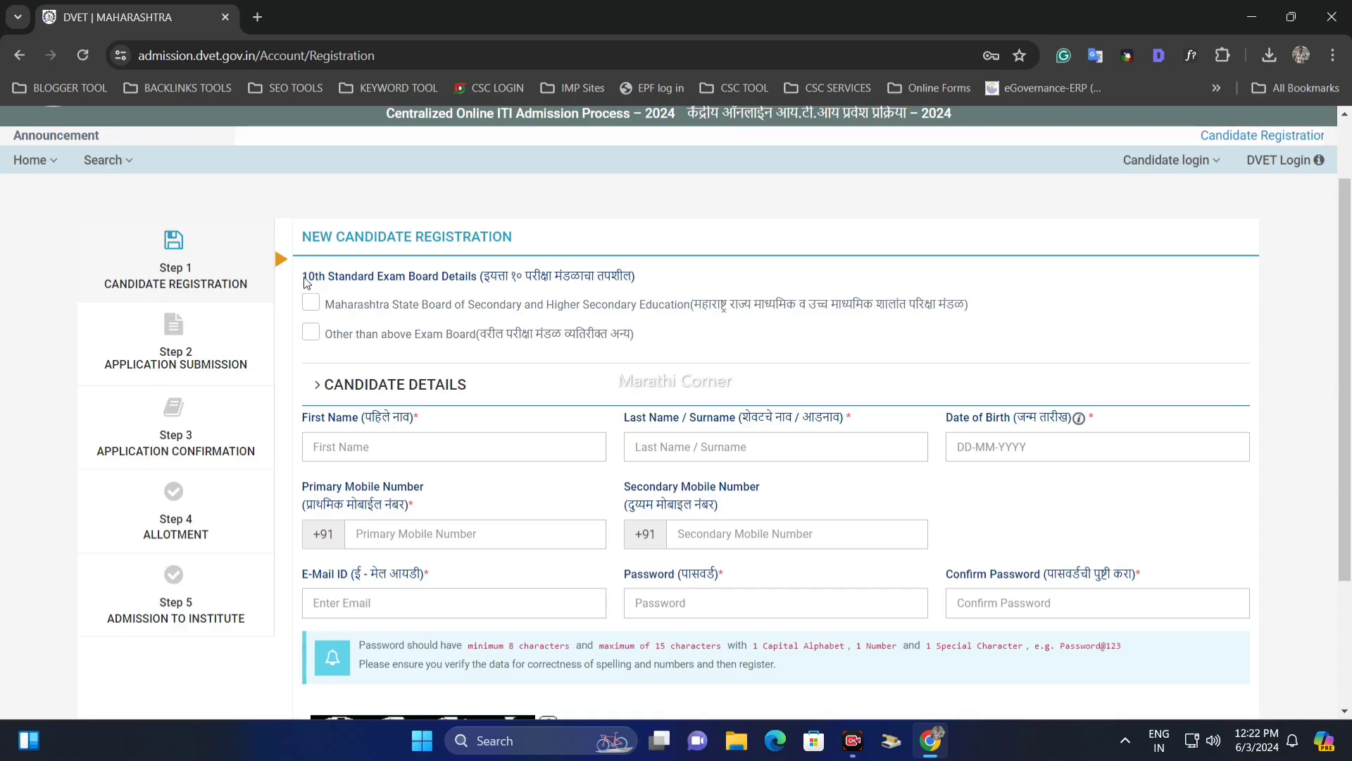
pyautogui.moveTo(302, 277); pyautogui.dragTo(564, 279)
pyautogui.click(432, 266)
pyautogui.scroll(-1, 432, 265)
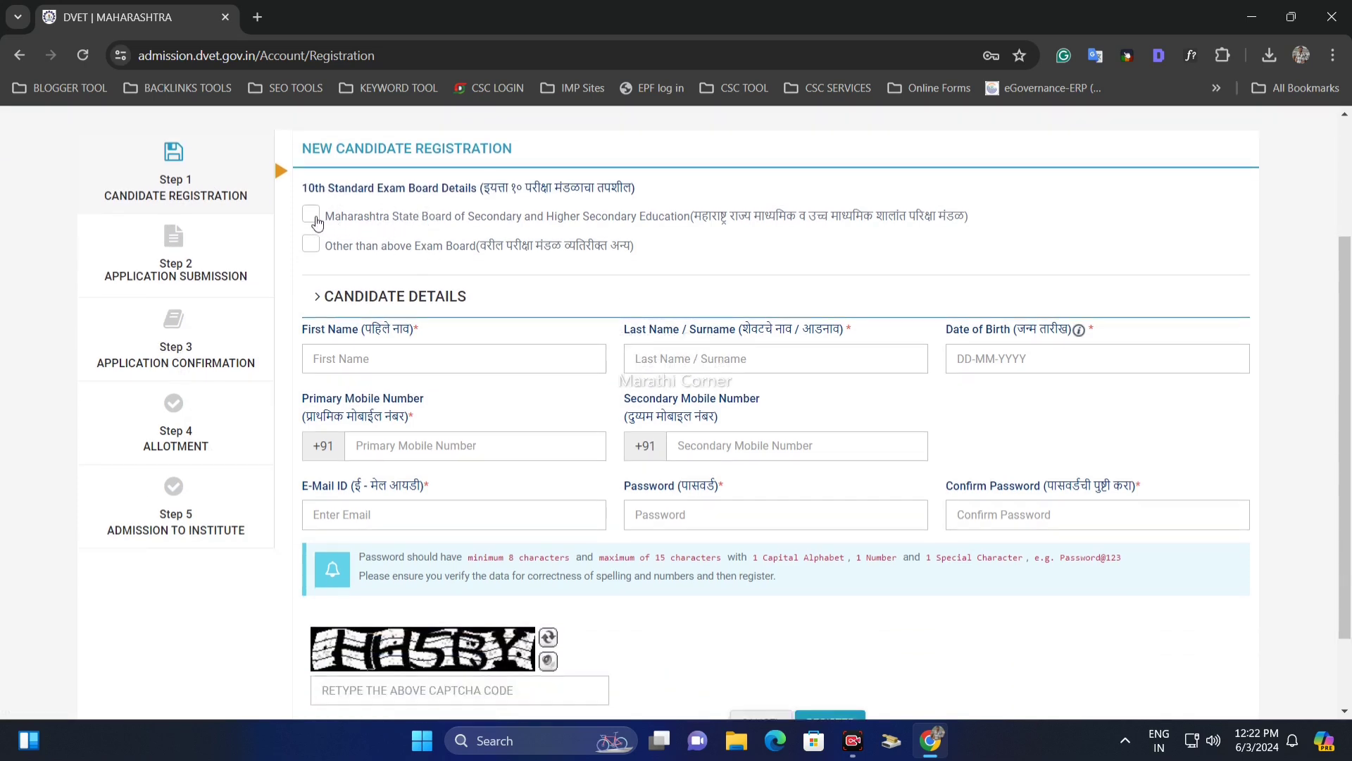
pyautogui.moveTo(326, 221); pyautogui.dragTo(614, 224)
pyautogui.click(328, 251)
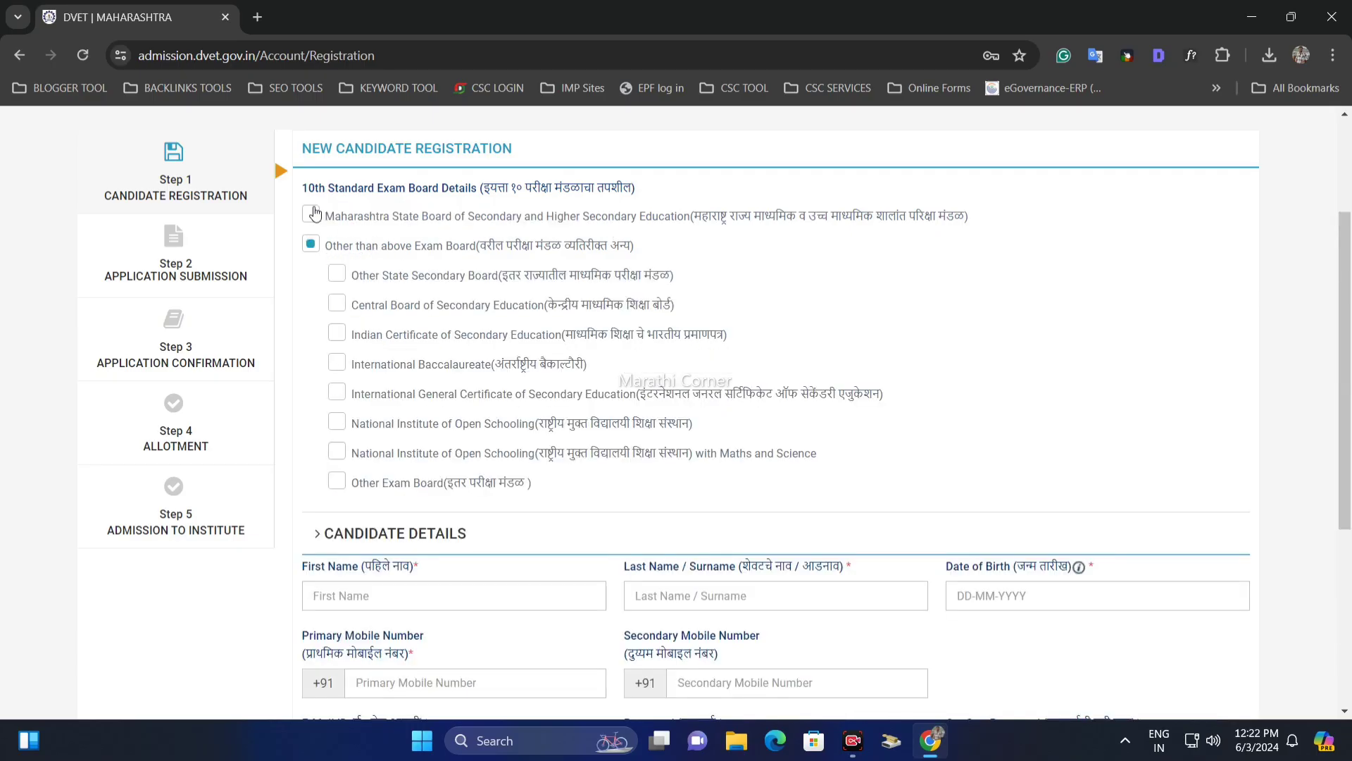
pyautogui.click(312, 214)
pyautogui.click(310, 245)
pyautogui.click(338, 335)
pyautogui.click(350, 426)
pyautogui.click(337, 453)
pyautogui.click(336, 275)
pyautogui.click(337, 310)
# Choose Maharashtra State Board of Secondary and Higher Secondary Education as the 10th standard exam board.
pyautogui.click(311, 215)
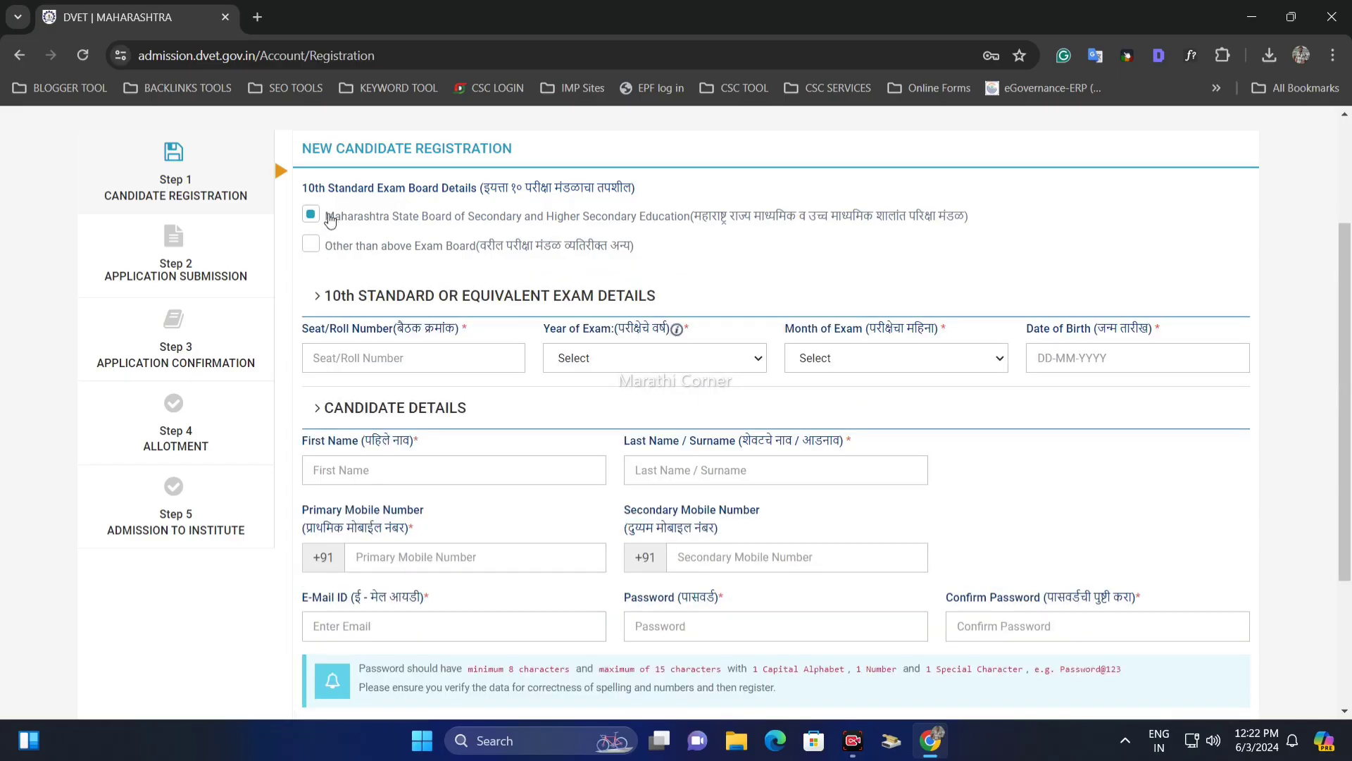
pyautogui.moveTo(334, 217); pyautogui.dragTo(473, 219)
pyautogui.click(539, 222)
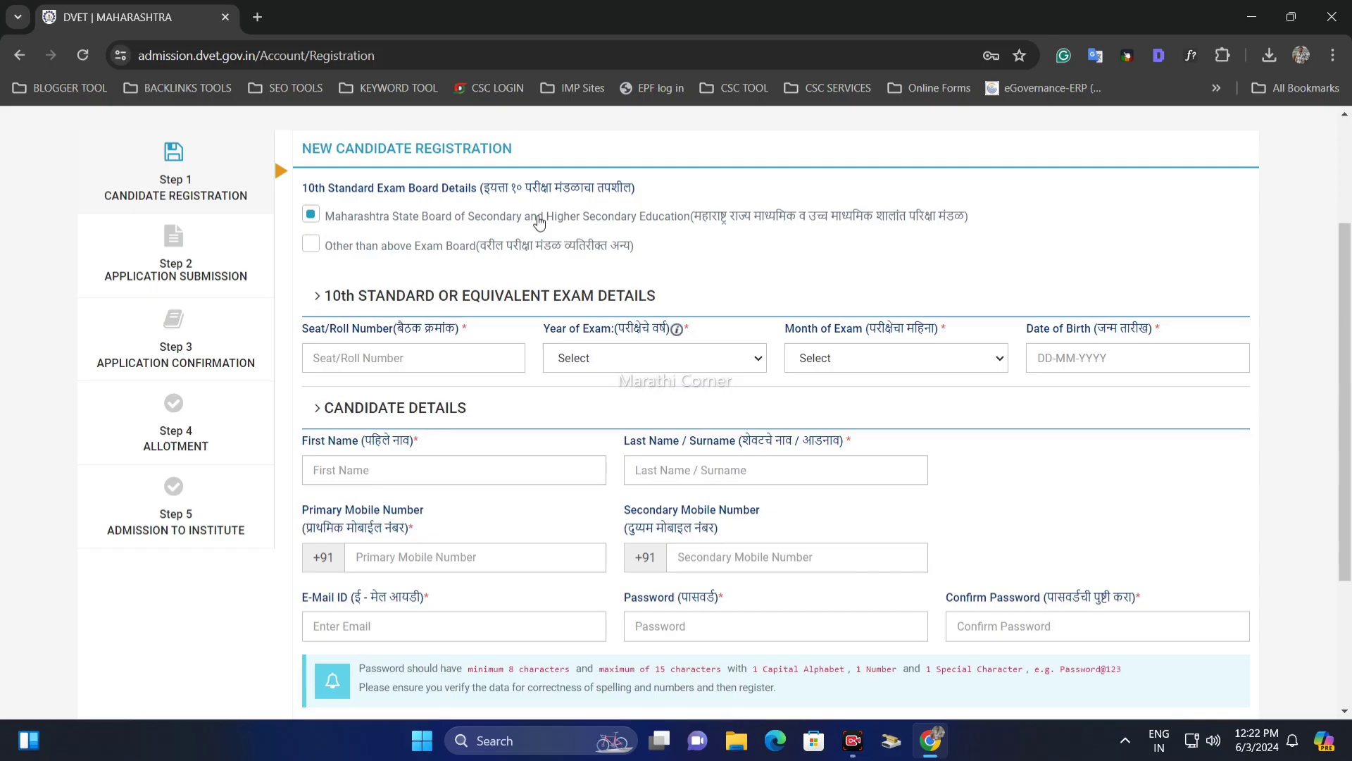
# Set the year of the 10th standard exam to 2024, leaving the seat/roll number blank.
pyautogui.click(337, 350)
pyautogui.moveTo(312, 339); pyautogui.dragTo(391, 347)
pyautogui.click(408, 358)
pyautogui.moveTo(545, 332); pyautogui.dragTo(601, 337)
pyautogui.click(644, 359)
pyautogui.click(624, 395)
pyautogui.click(613, 361)
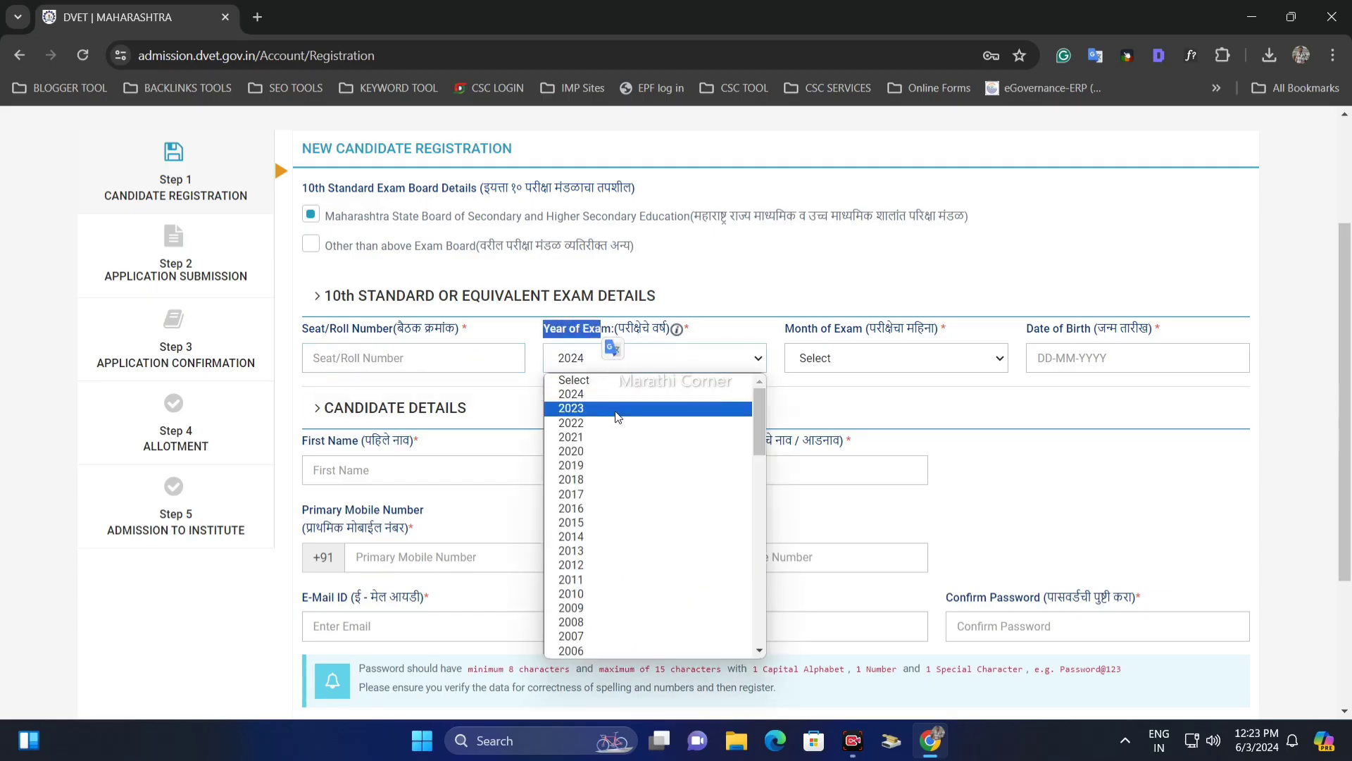
pyautogui.click(616, 413)
pyautogui.click(592, 364)
pyautogui.click(600, 421)
pyautogui.click(590, 365)
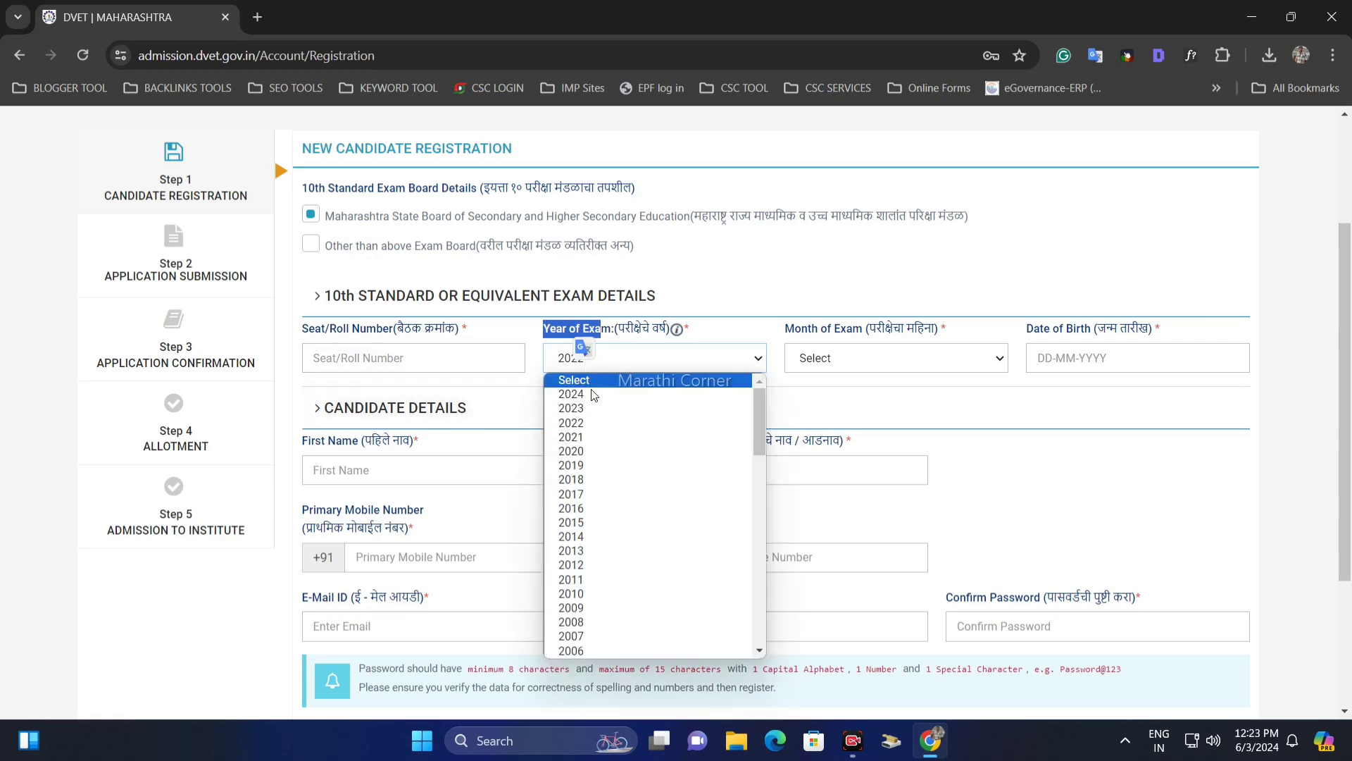
pyautogui.click(593, 395)
pyautogui.click(643, 400)
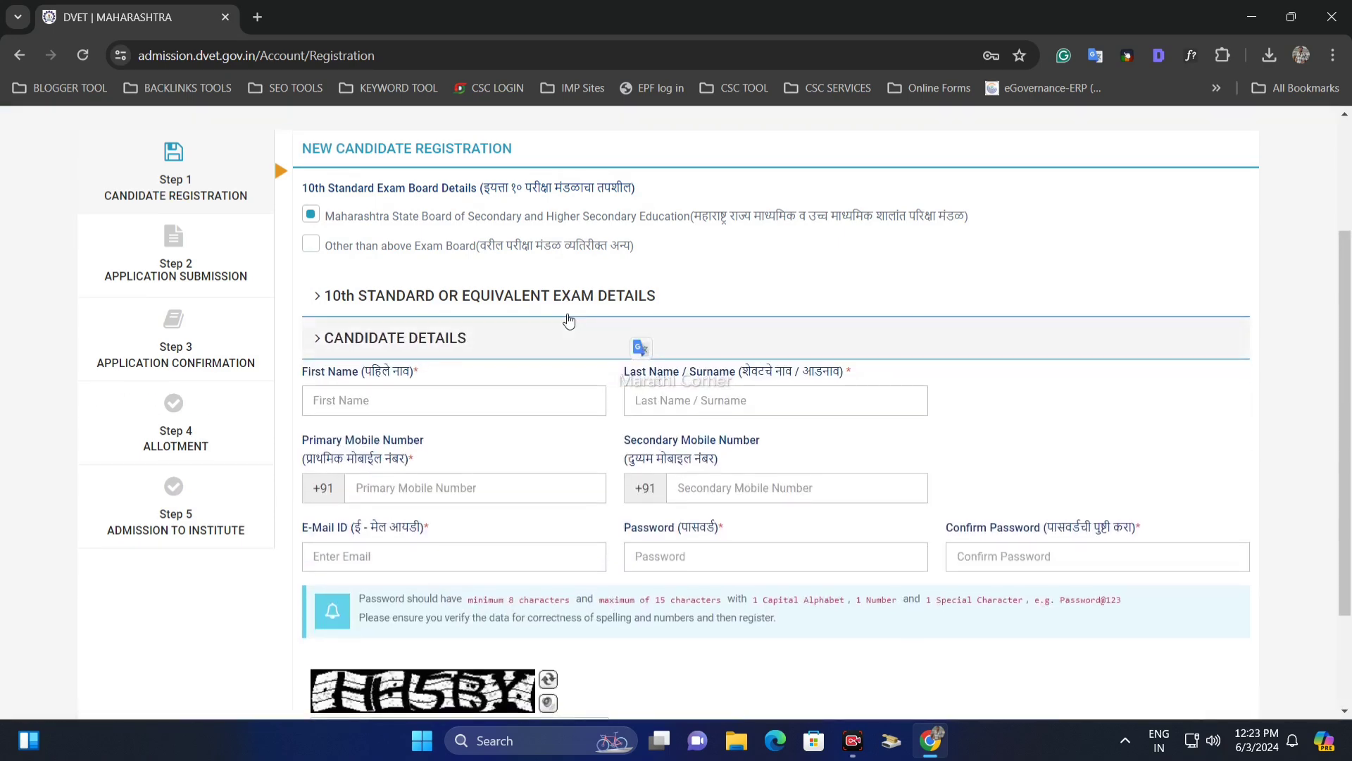
pyautogui.click(563, 307)
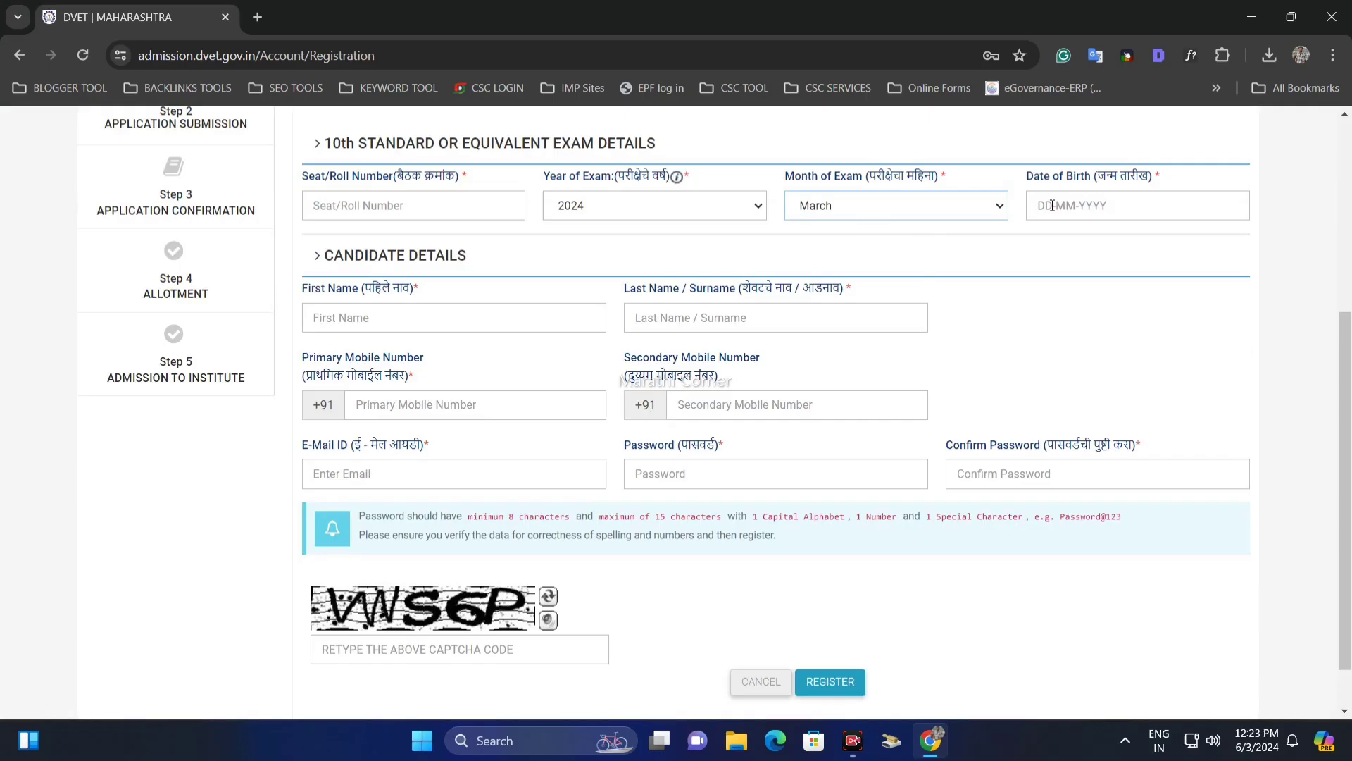
# Examine the date of birth, first name, last name and mobile number fields of the registration form without filling them.
pyautogui.click(1052, 205)
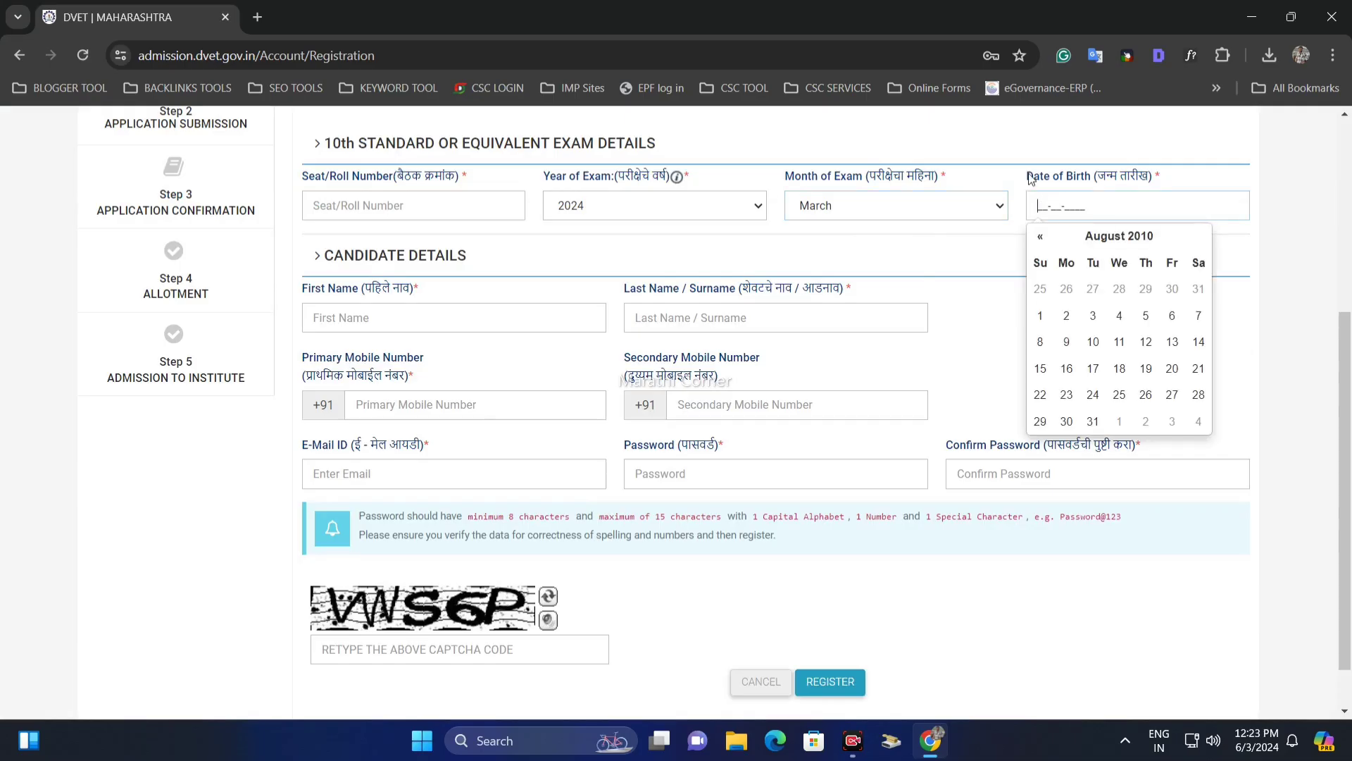
pyautogui.moveTo(1040, 177); pyautogui.dragTo(1121, 179)
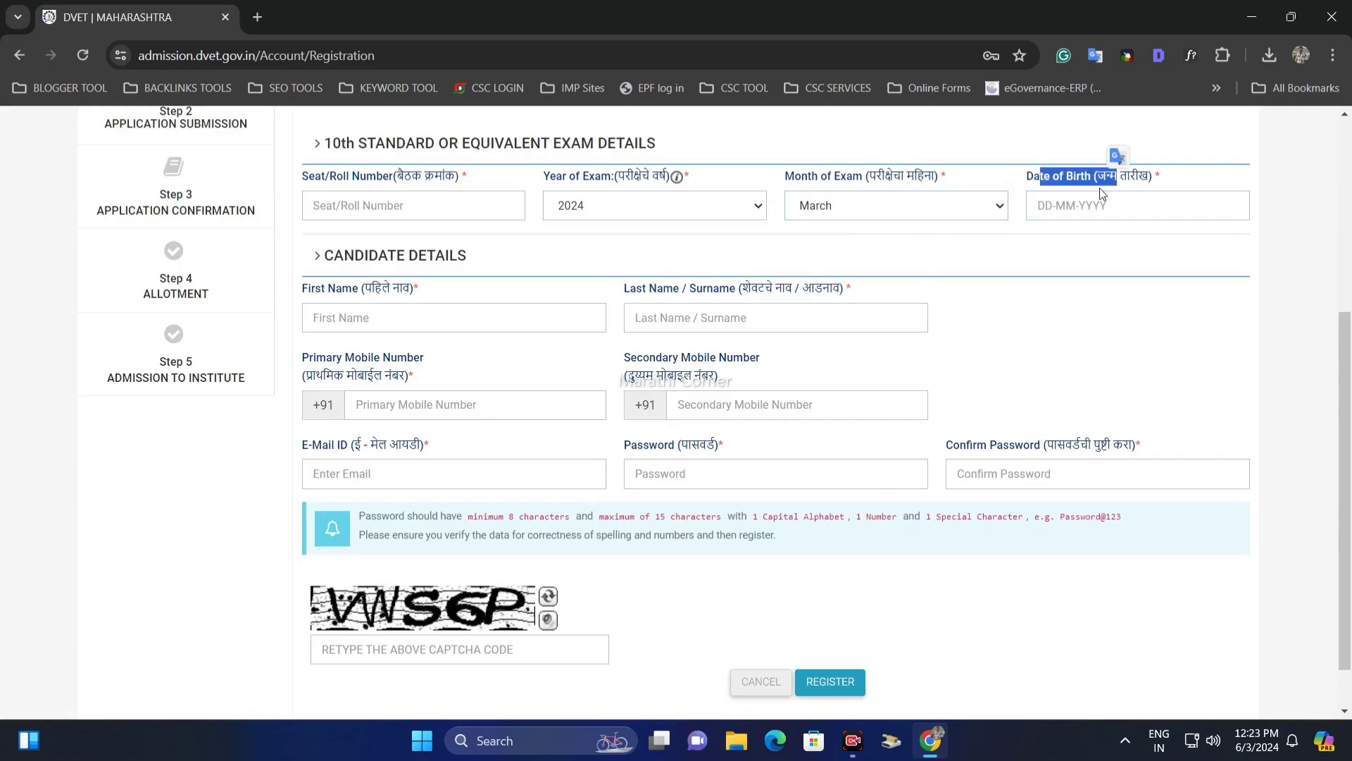
pyautogui.click(1049, 209)
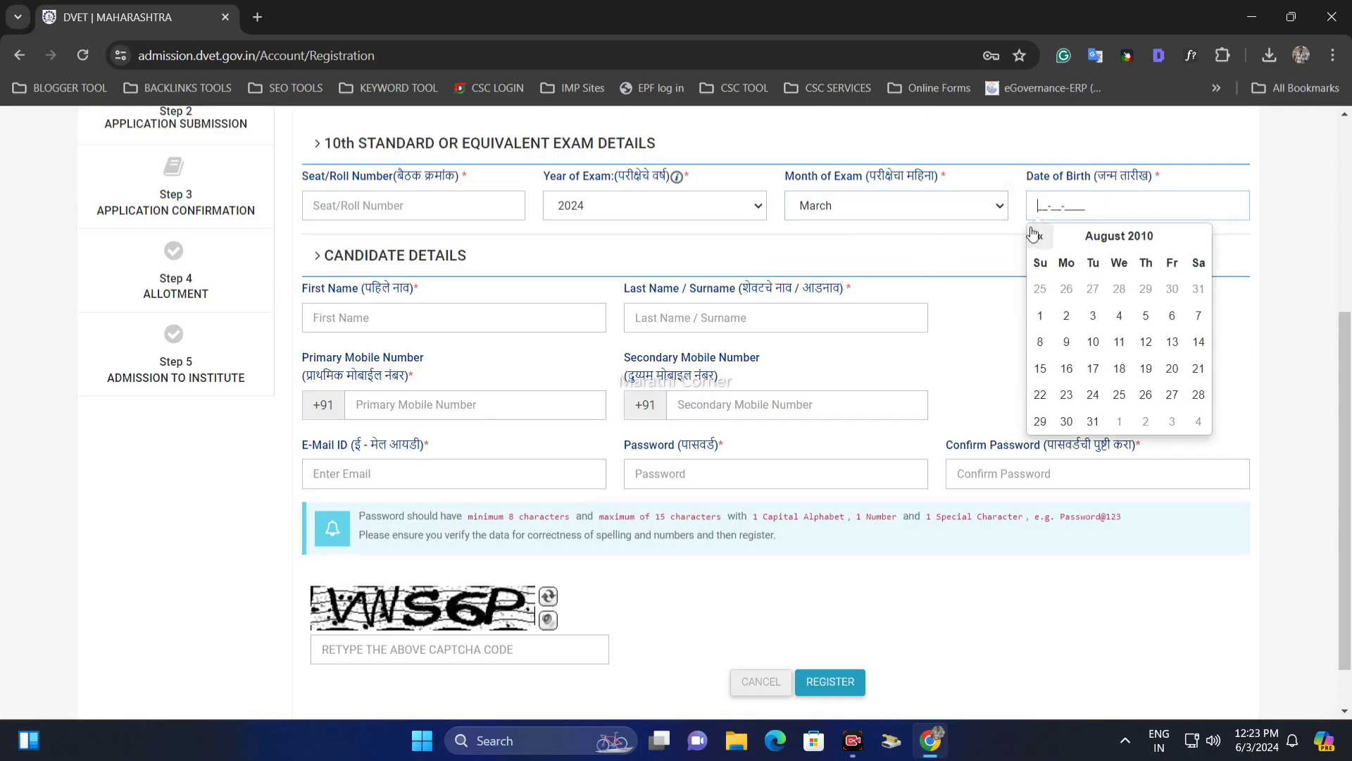
pyautogui.moveTo(337, 297); pyautogui.dragTo(322, 290)
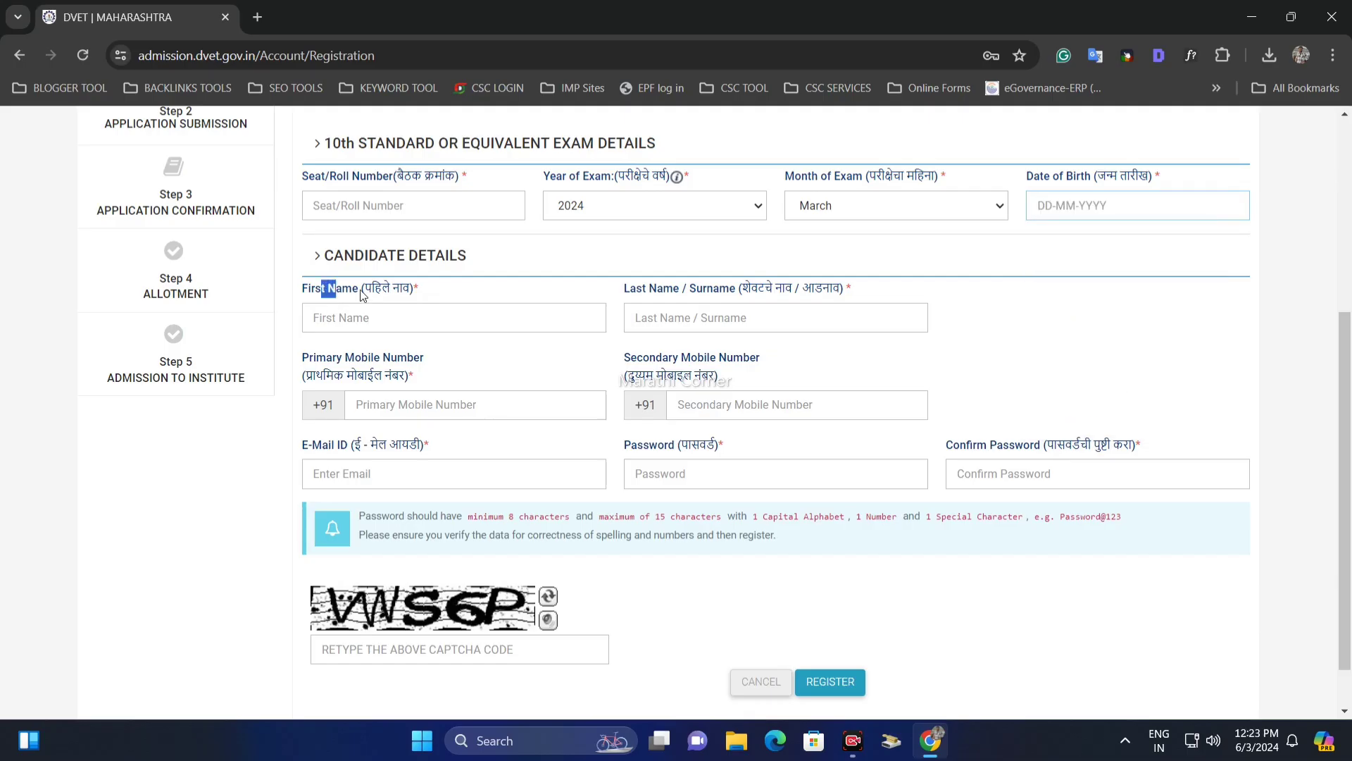
pyautogui.click(394, 319)
pyautogui.moveTo(617, 290); pyautogui.dragTo(677, 292)
pyautogui.click(724, 317)
pyautogui.click(733, 404)
# Examine the e-mail and password fields of the candidate details without filling them.
pyautogui.moveTo(320, 449); pyautogui.dragTo(374, 451)
pyautogui.click(406, 471)
pyautogui.moveTo(649, 456); pyautogui.dragTo(726, 465)
pyautogui.click(769, 477)
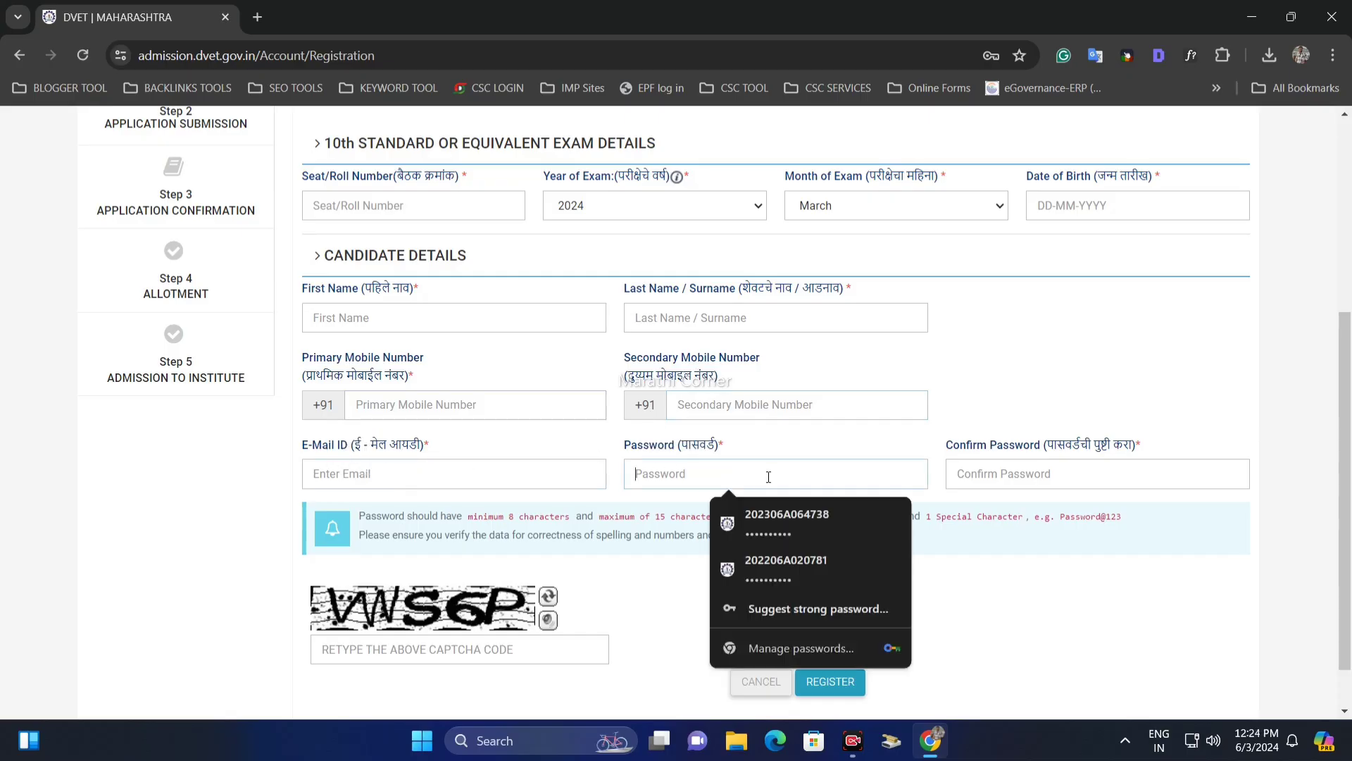
pyautogui.click(993, 582)
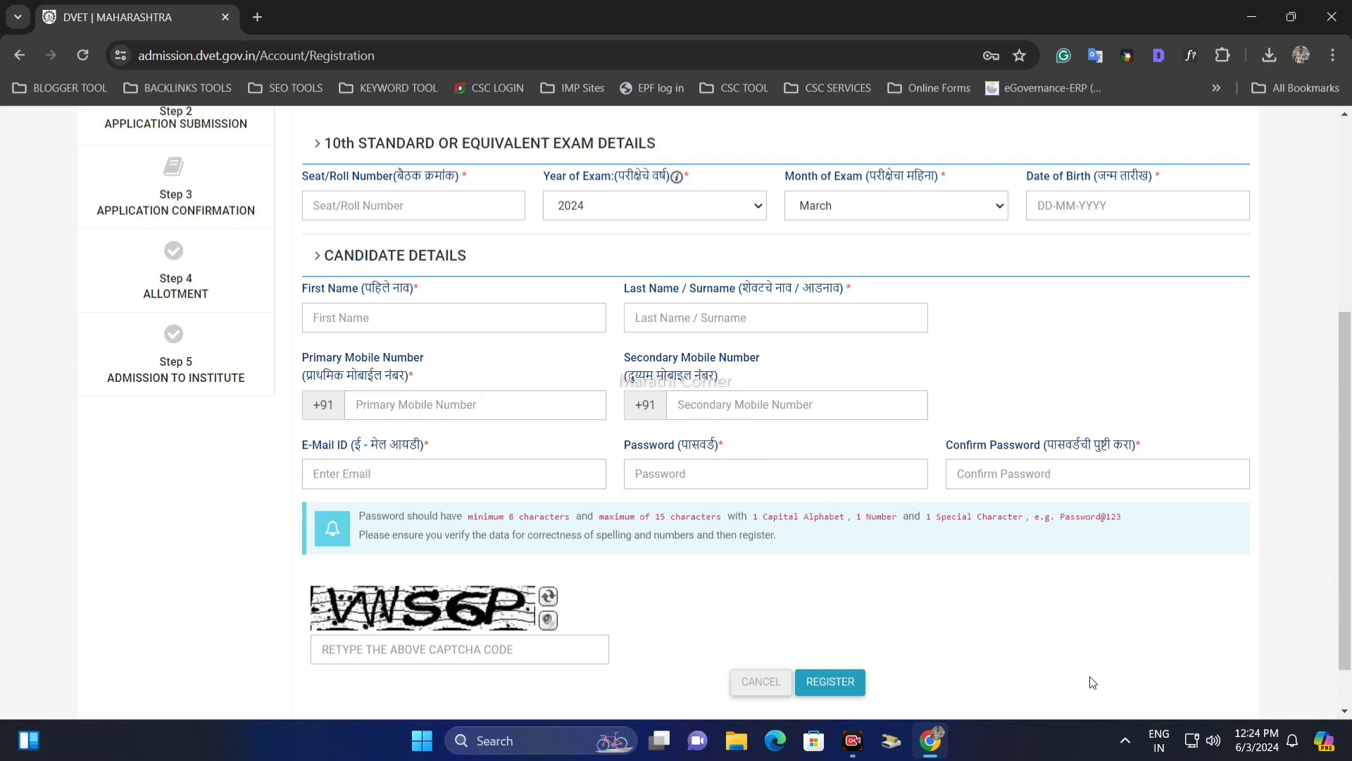
pyautogui.scroll(-1, 1055, 624)
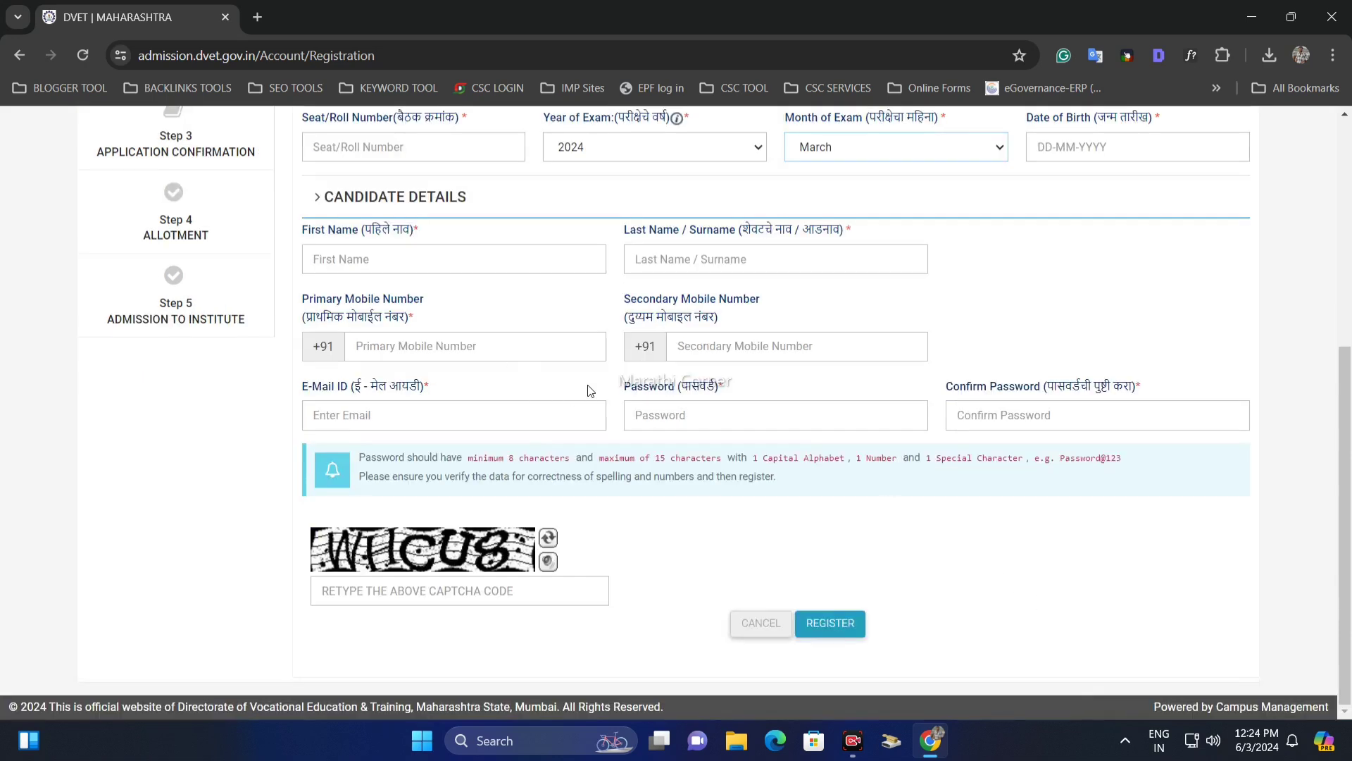
pyautogui.moveTo(304, 387); pyautogui.dragTo(427, 386)
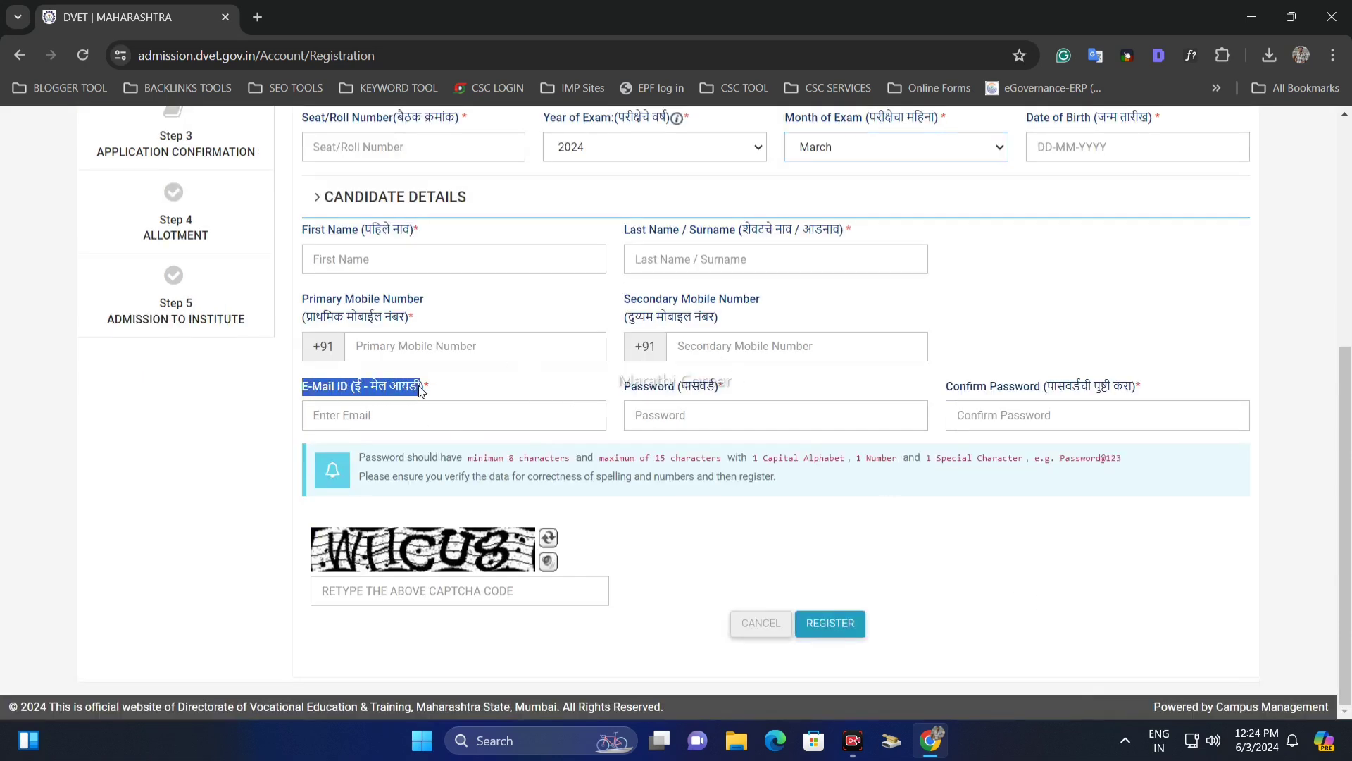
pyautogui.click(370, 415)
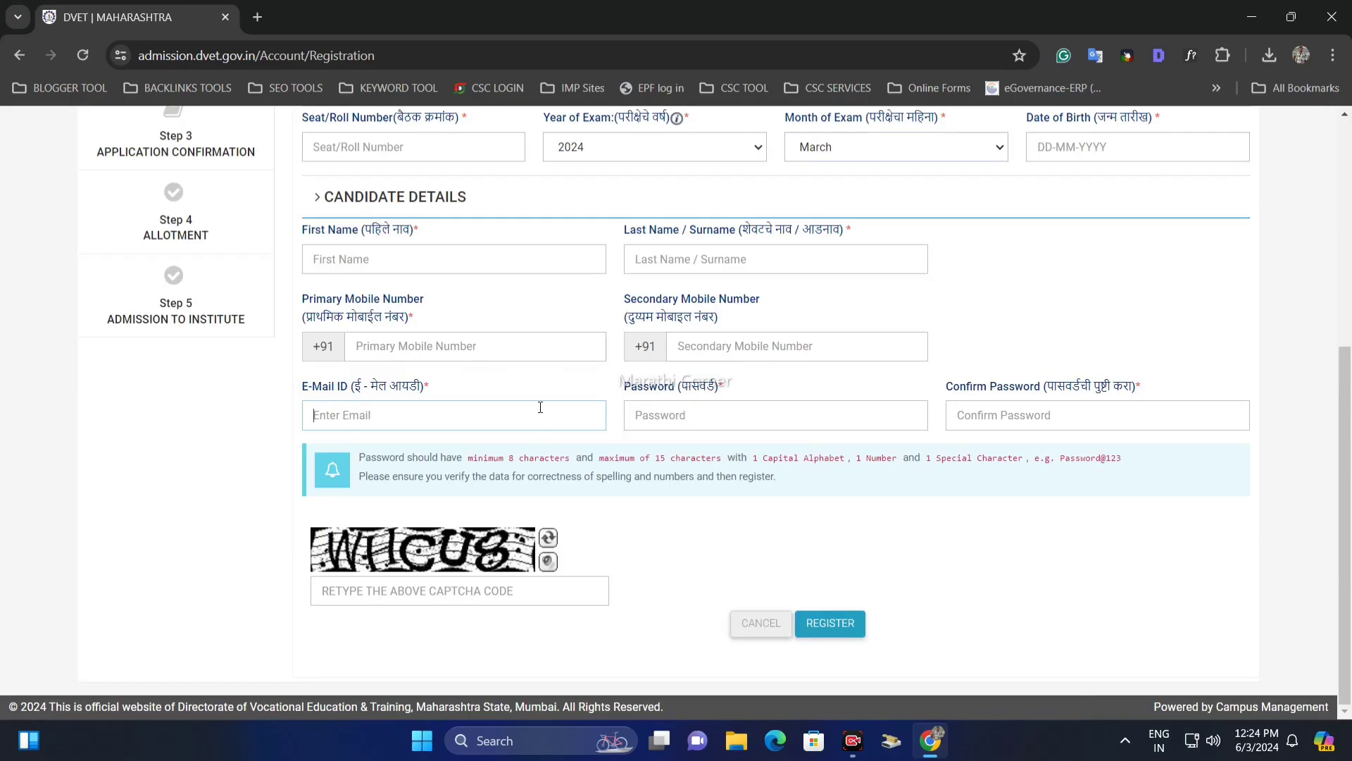
pyautogui.moveTo(636, 403); pyautogui.dragTo(718, 394)
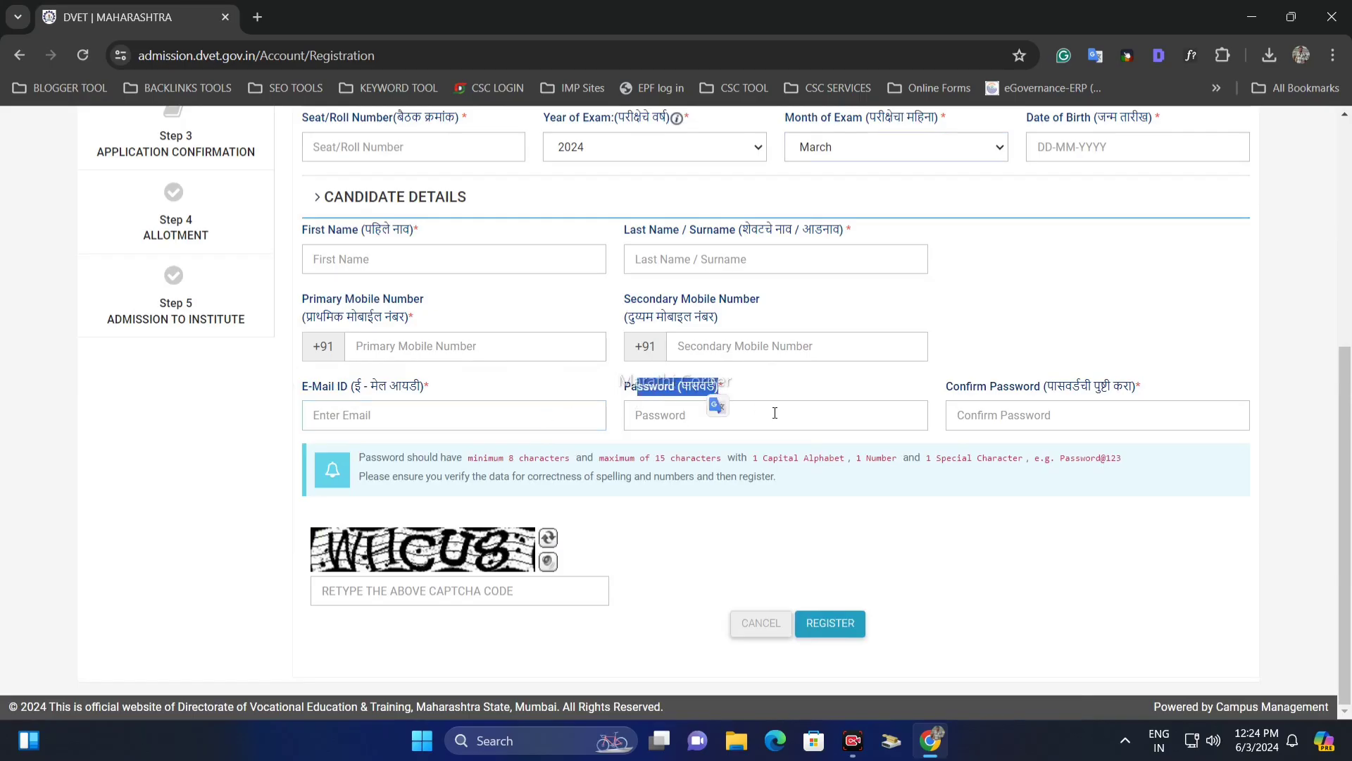
pyautogui.click(775, 413)
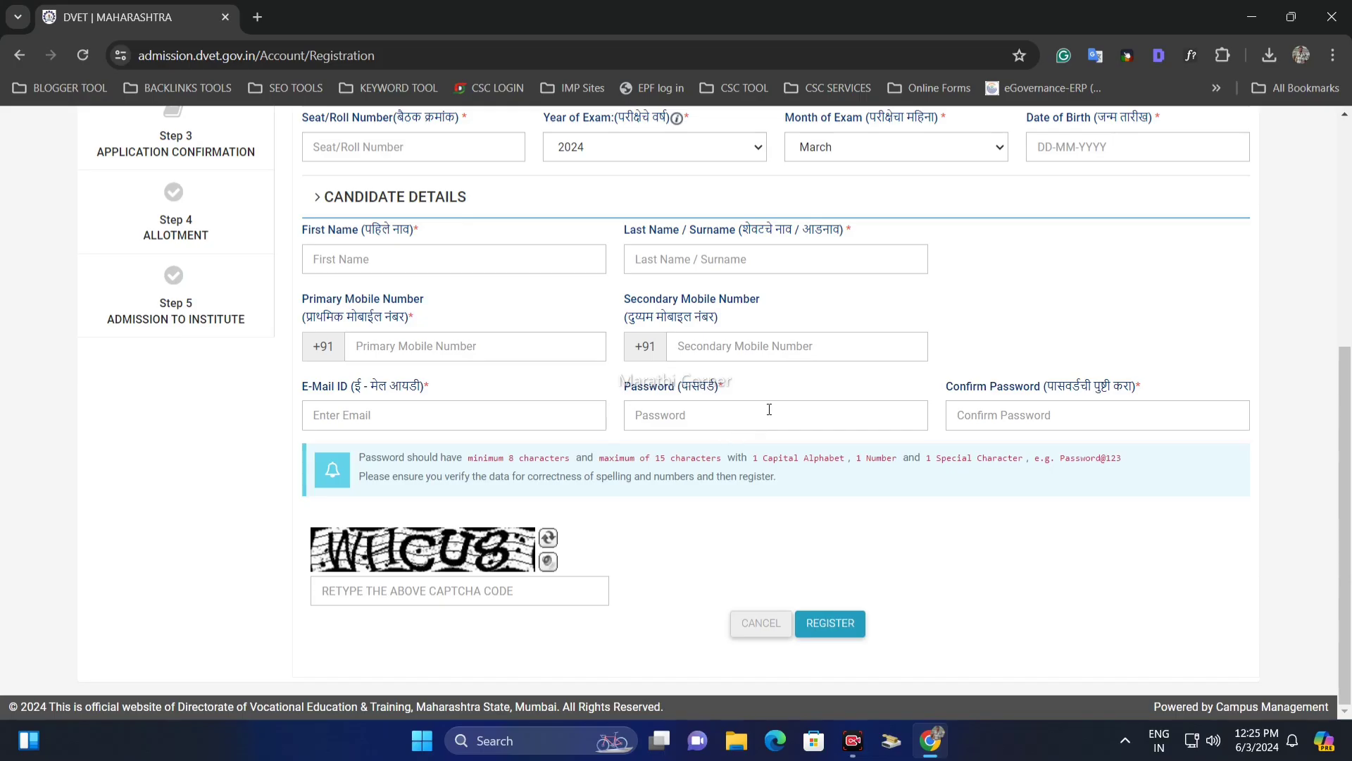
# Examine the confirm password and captcha fields of the registration form without filling them.
pyautogui.moveTo(945, 413); pyautogui.dragTo(1046, 425)
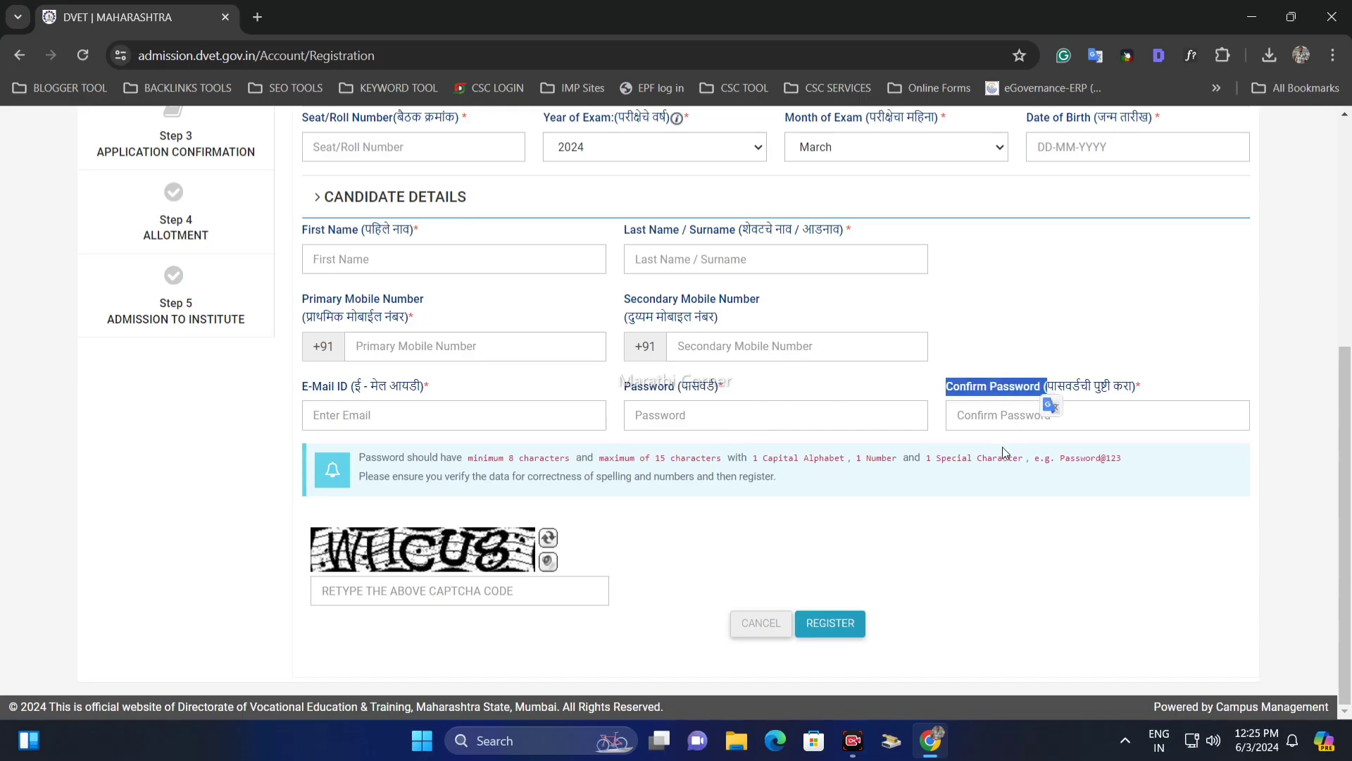
pyautogui.click(390, 591)
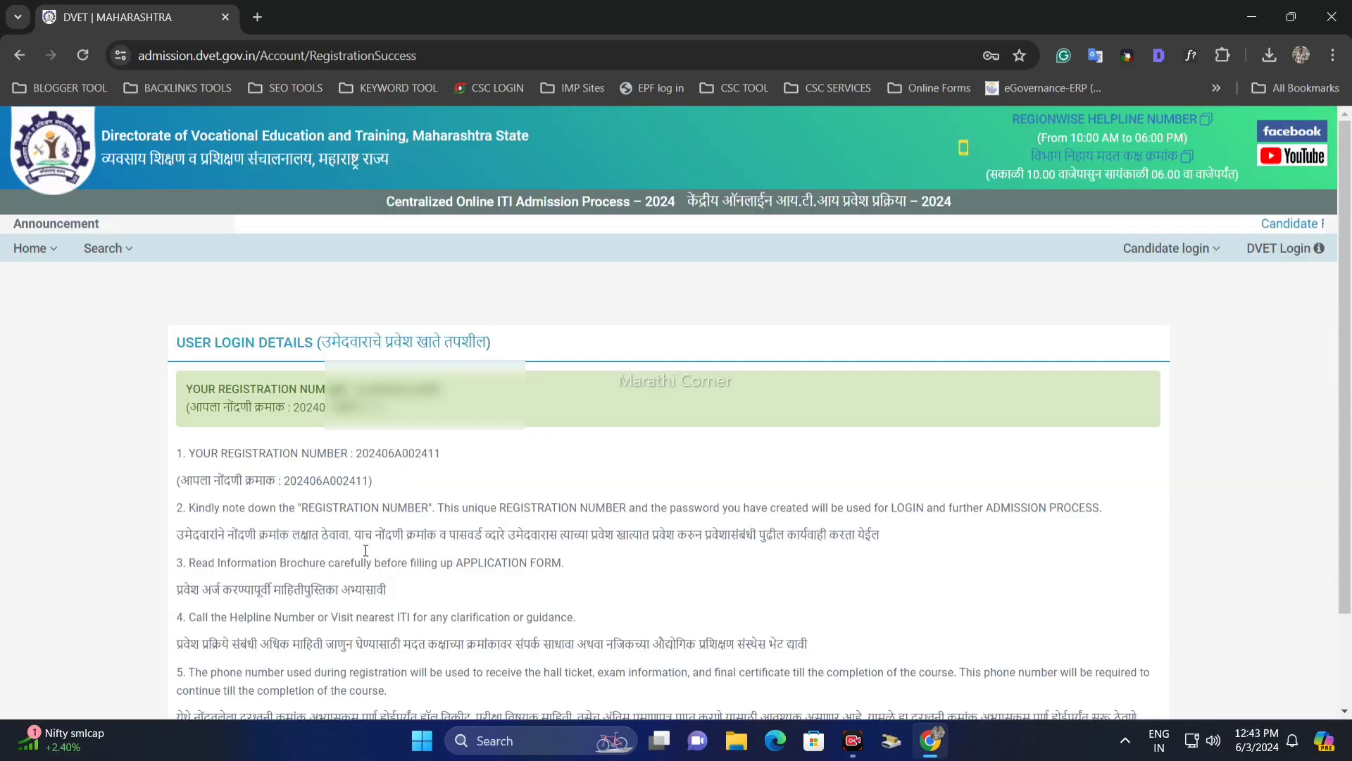
# Check the registration number in the user login details and open the registered candidate login.
pyautogui.moveTo(189, 391); pyautogui.dragTo(456, 404)
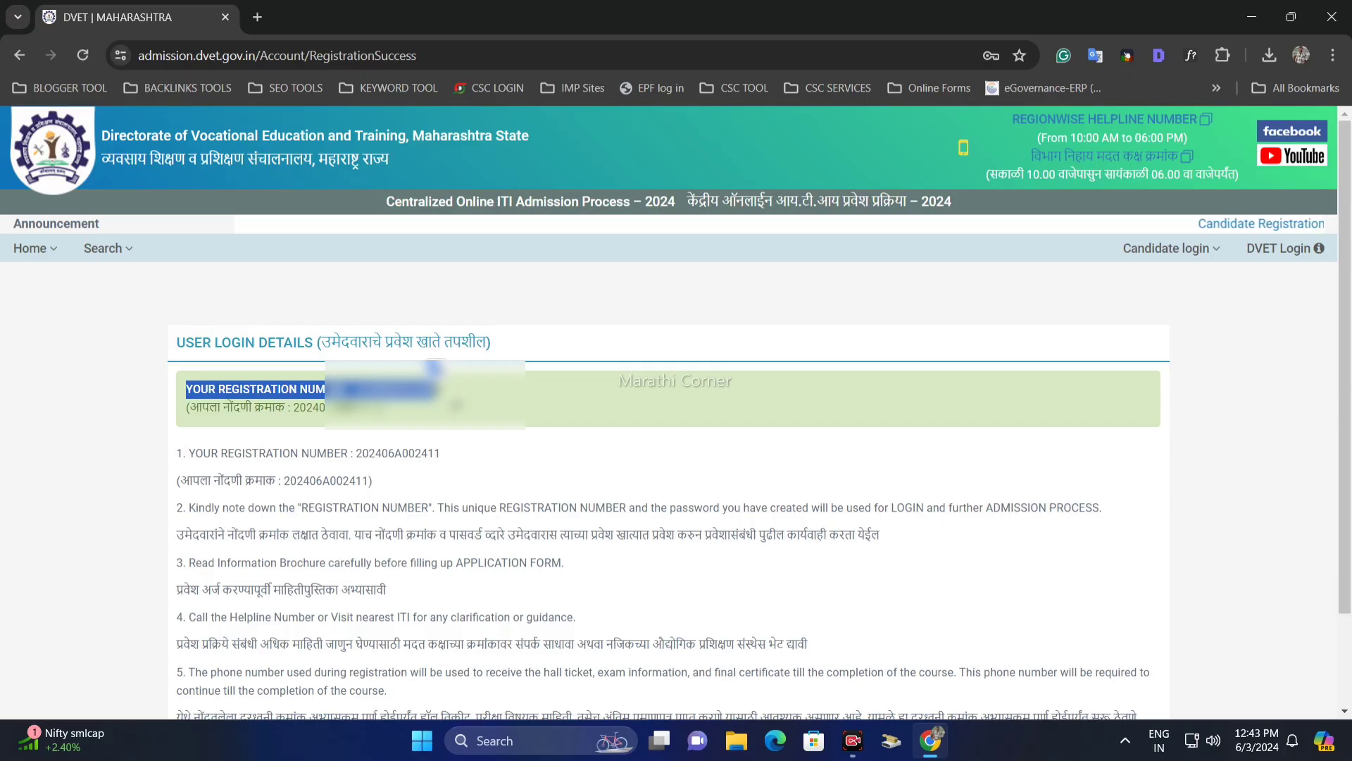
pyautogui.click(327, 437)
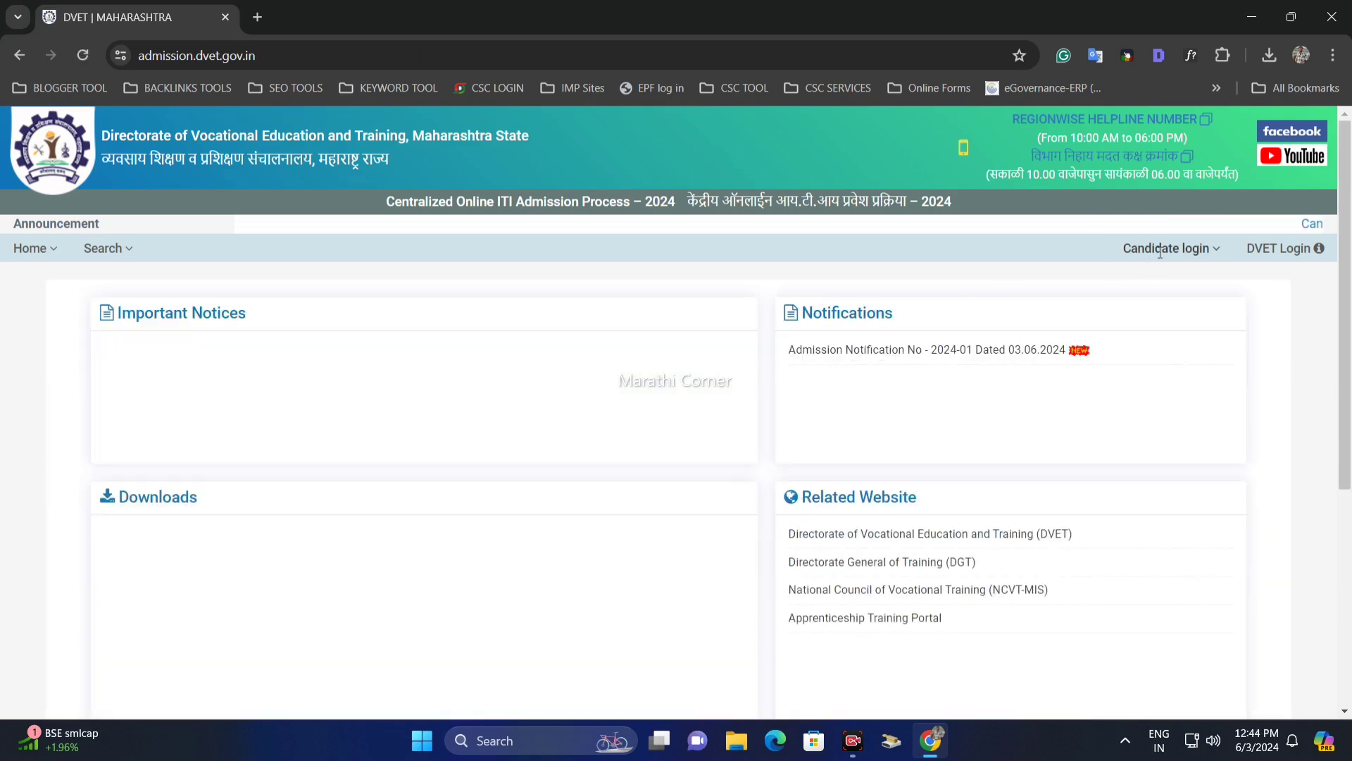
pyautogui.click(1155, 253)
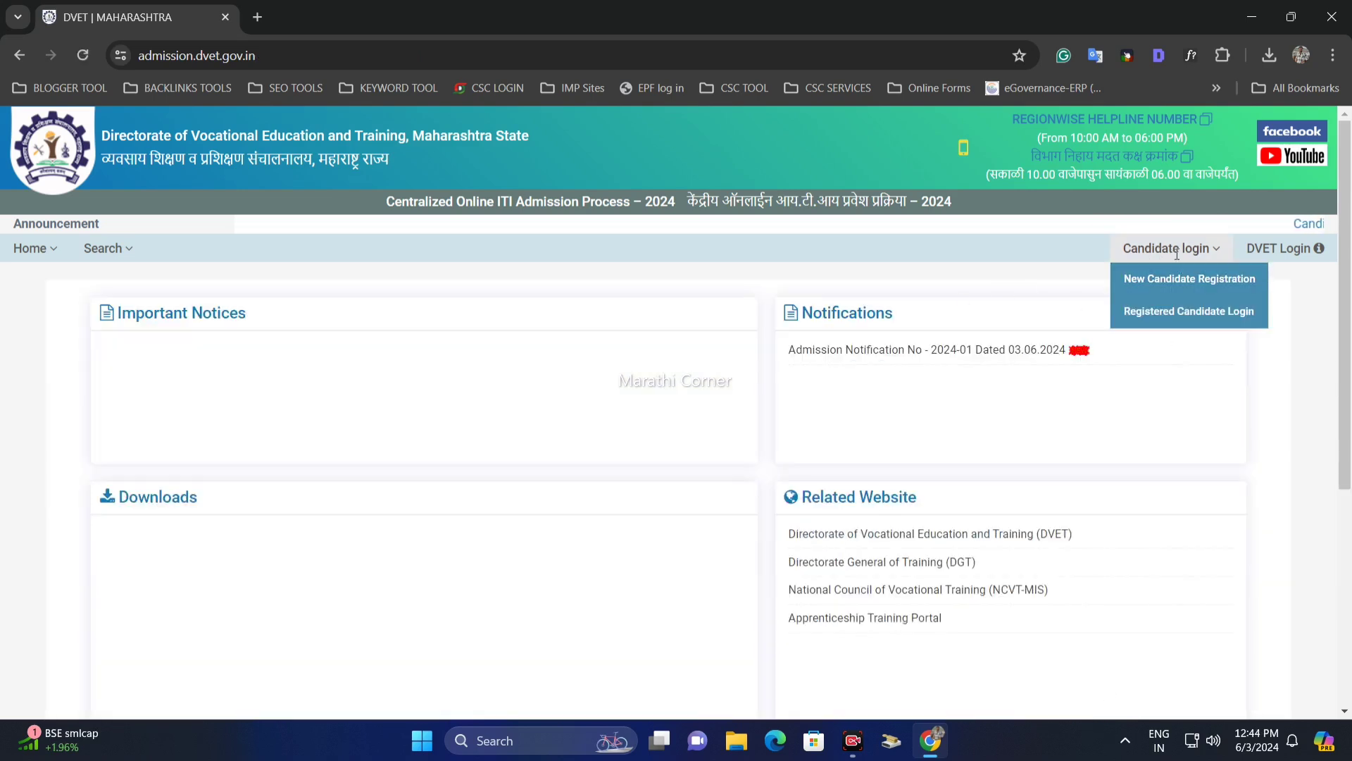
pyautogui.click(1184, 318)
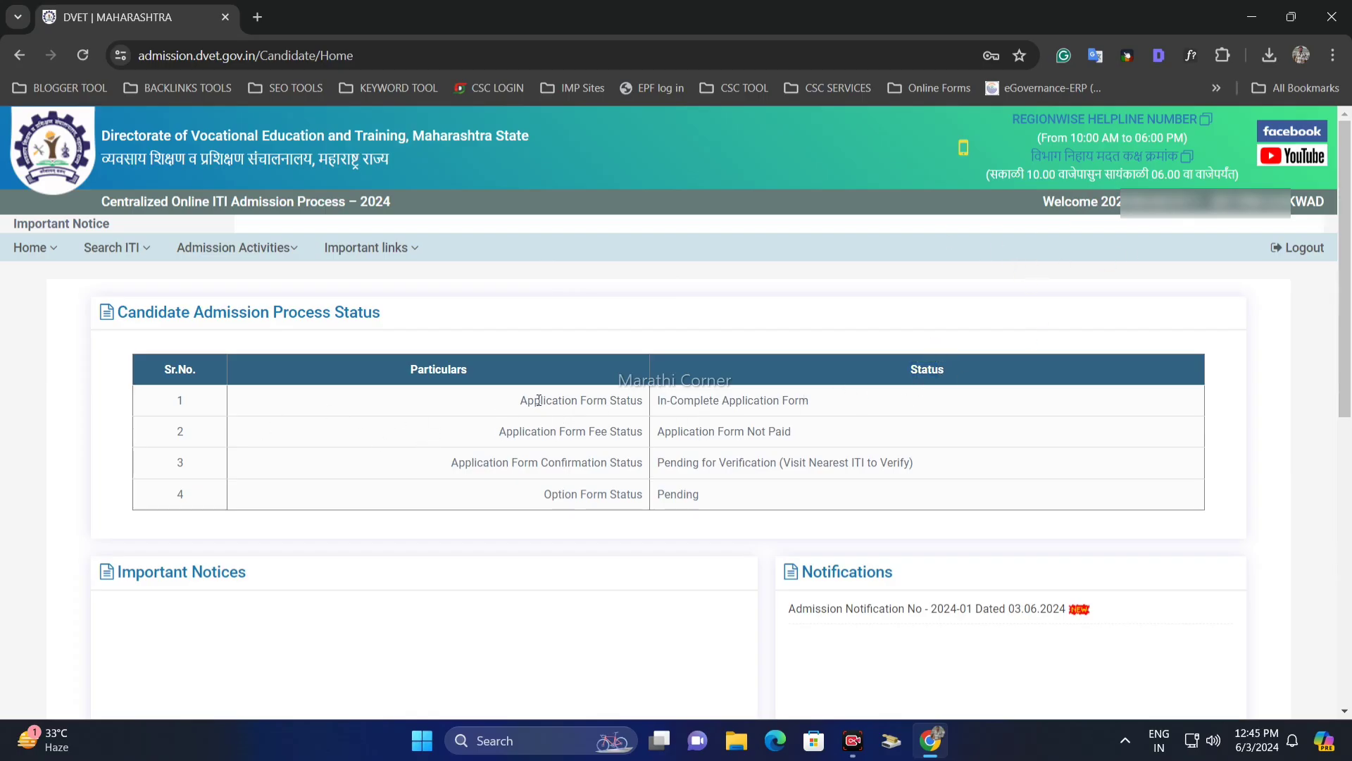
# Examine the application form, fee, confirmation and option form statuses in the candidate admission process status table.
pyautogui.moveTo(684, 400); pyautogui.dragTo(780, 400)
pyautogui.click(704, 400)
pyautogui.moveTo(641, 430); pyautogui.dragTo(644, 431)
pyautogui.moveTo(681, 432); pyautogui.dragTo(730, 433)
pyautogui.moveTo(658, 465); pyautogui.dragTo(719, 464)
pyautogui.click(736, 481)
pyautogui.moveTo(579, 494); pyautogui.dragTo(676, 499)
pyautogui.click(732, 450)
pyautogui.moveTo(693, 400); pyautogui.dragTo(709, 434)
pyautogui.click(754, 483)
# Look through the candidate account's search, admission activity and important link options, and open the application form.
pyautogui.click(99, 248)
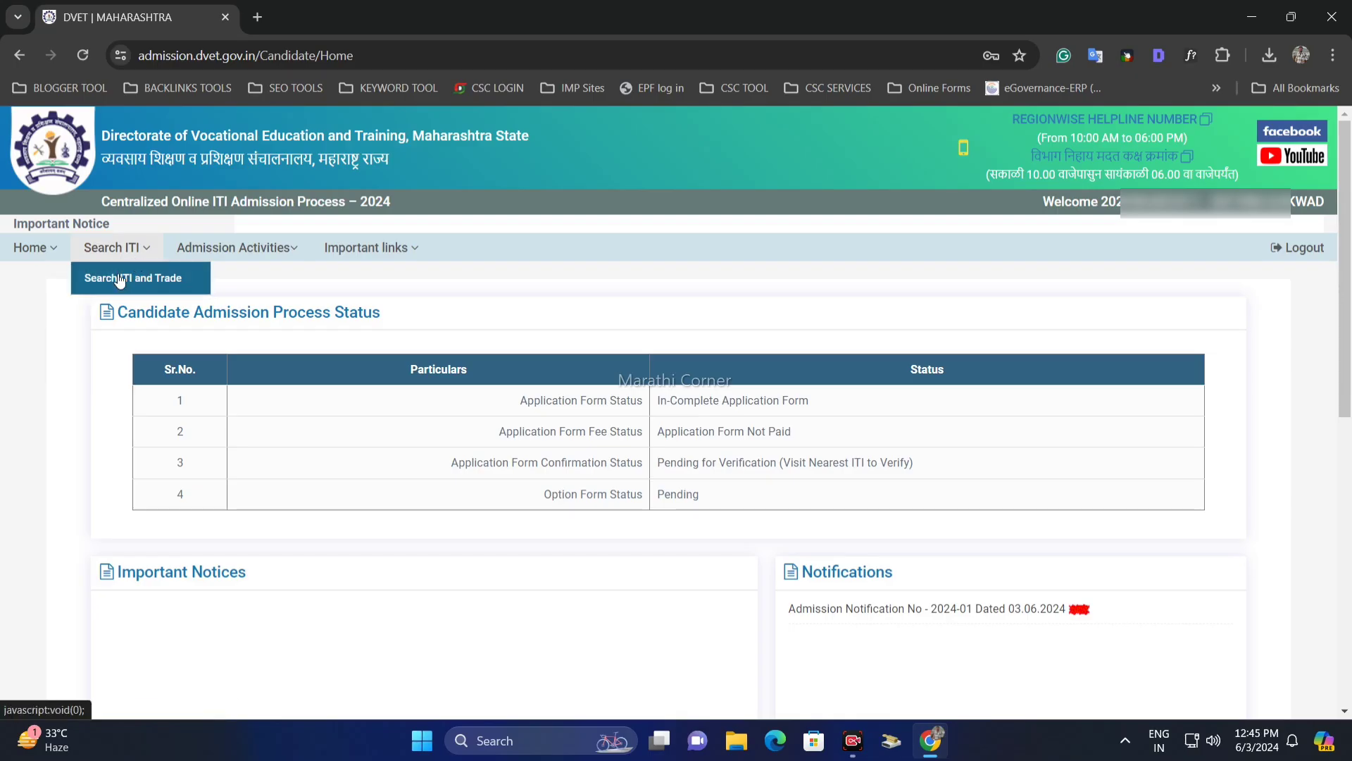
pyautogui.click(211, 250)
pyautogui.click(364, 247)
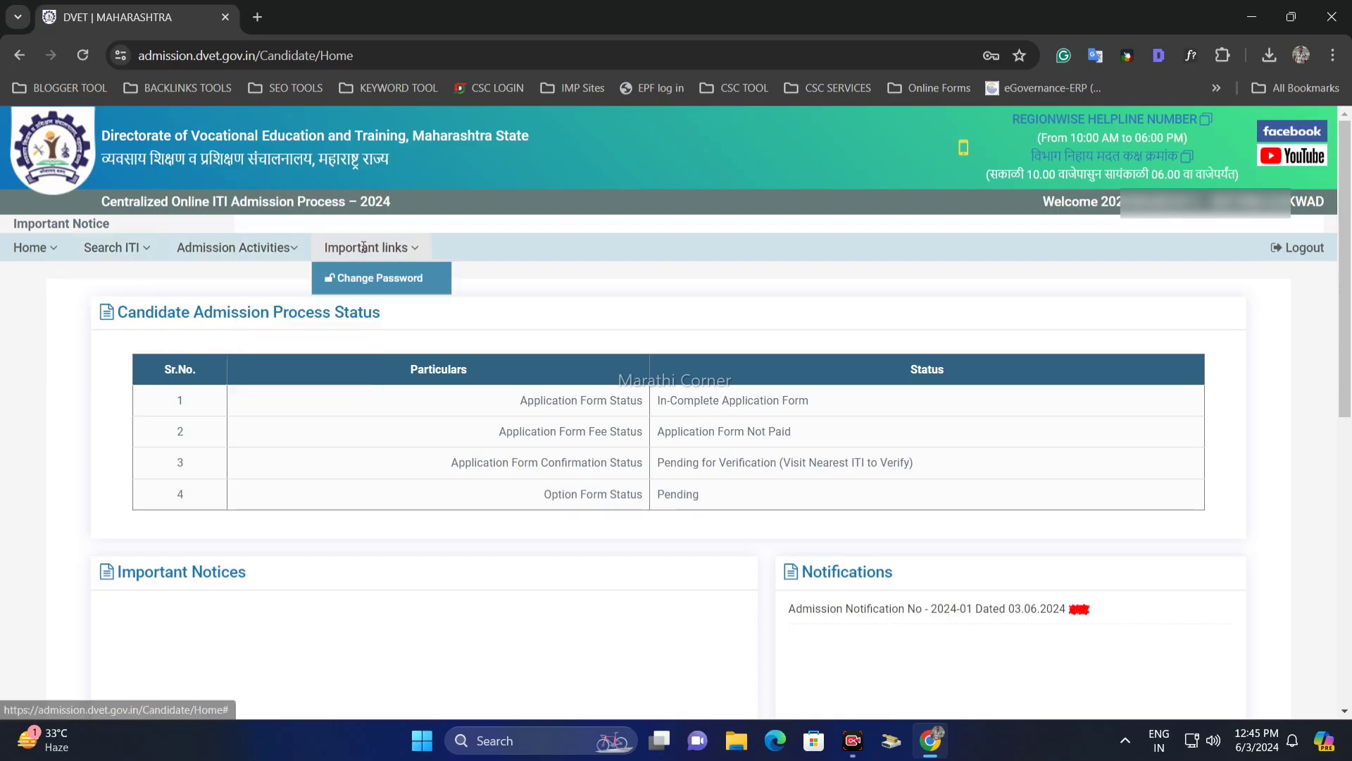
pyautogui.click(251, 250)
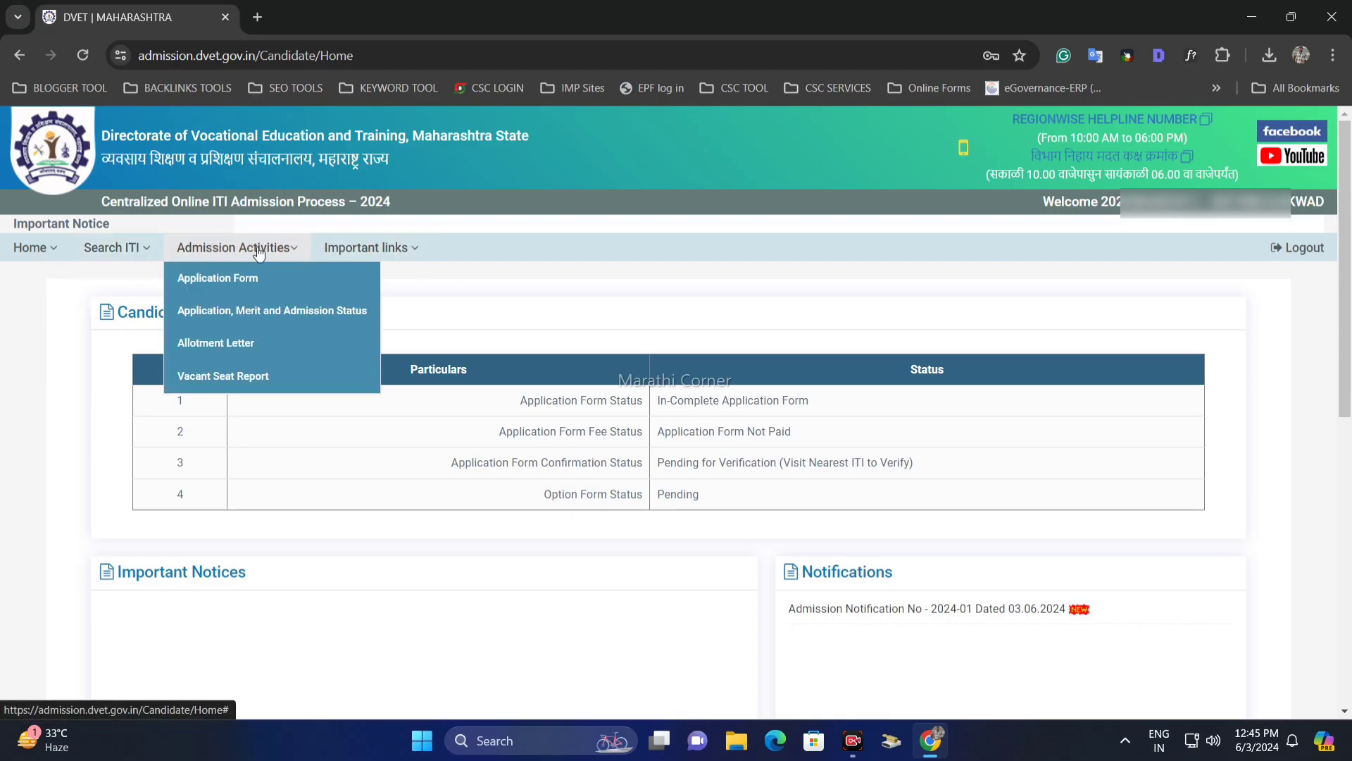
pyautogui.click(227, 279)
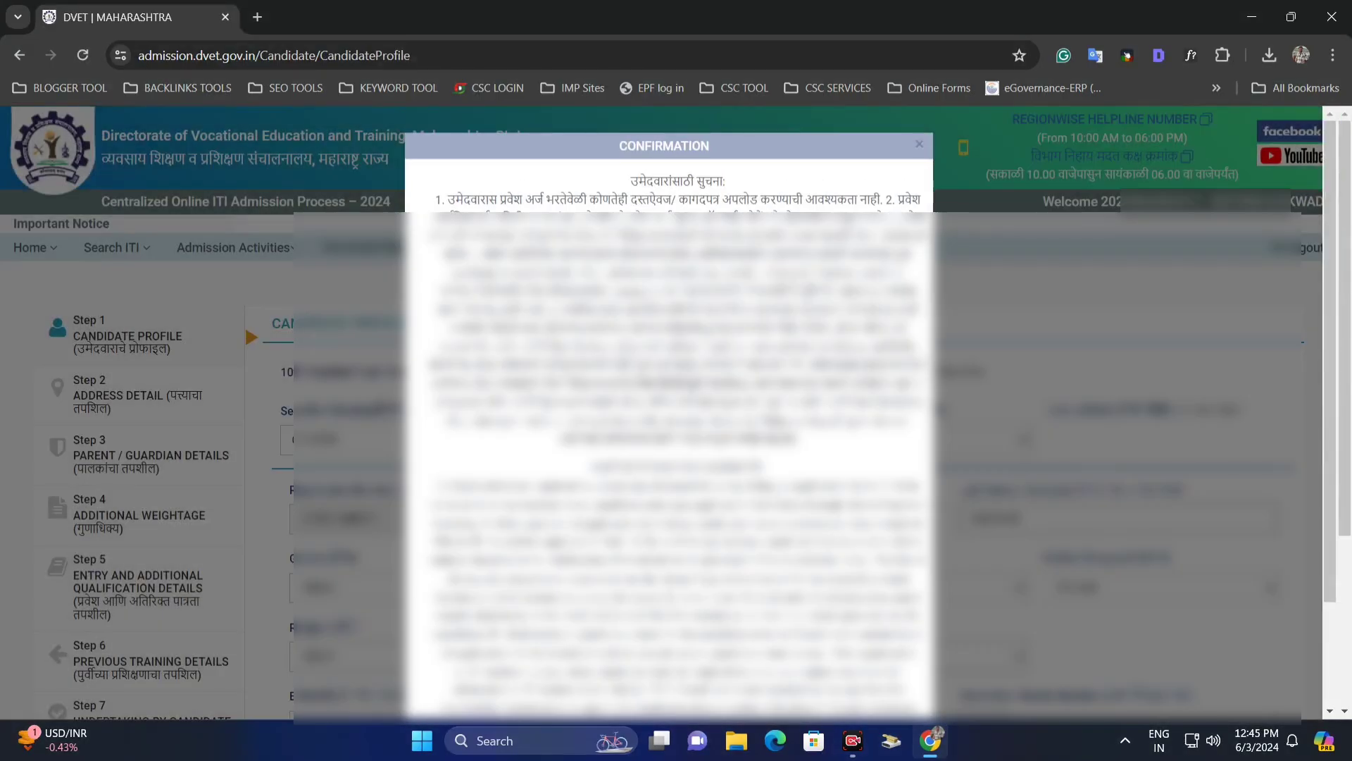
# Look through the candidate instructions in the confirmation notice and accept them to reach the candidate profile.
pyautogui.scroll(-5, 669, 422)
pyautogui.scroll(5, 669, 423)
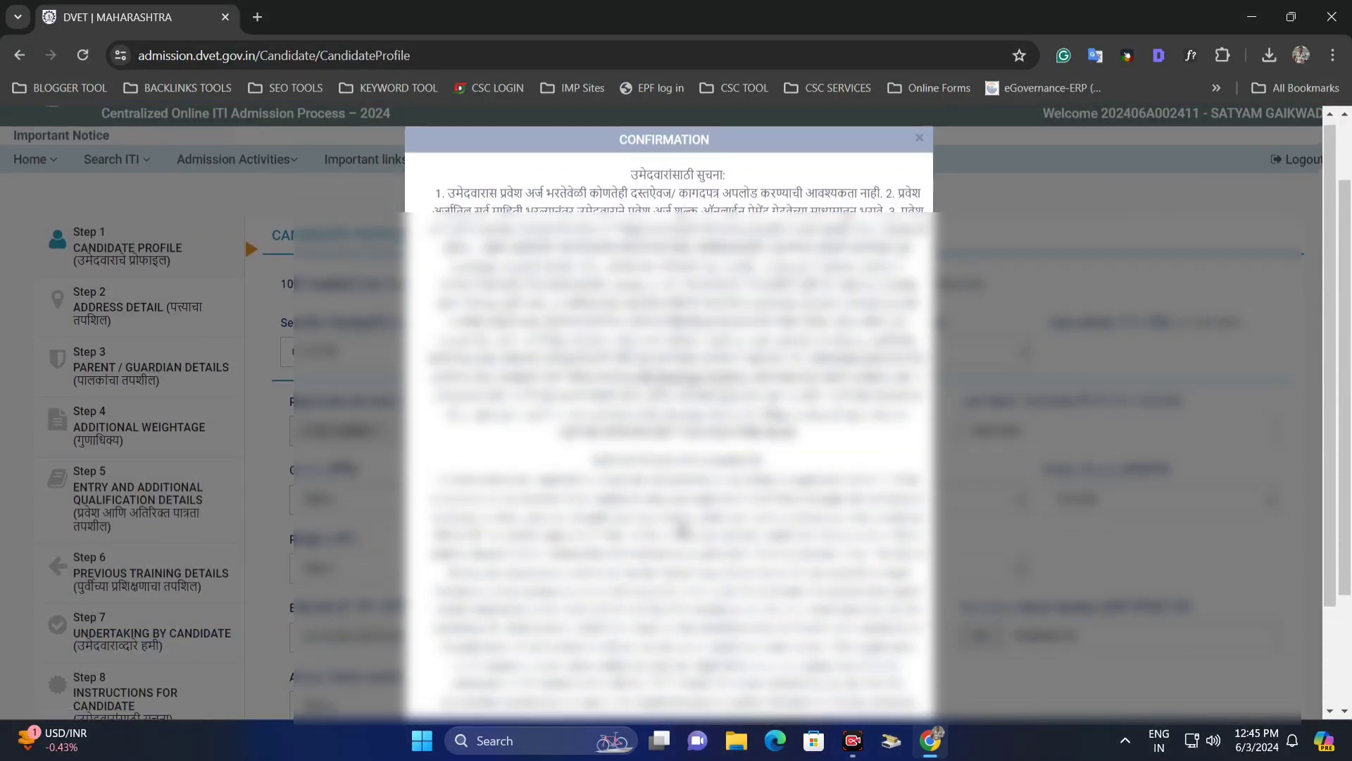
pyautogui.scroll(-5, 669, 422)
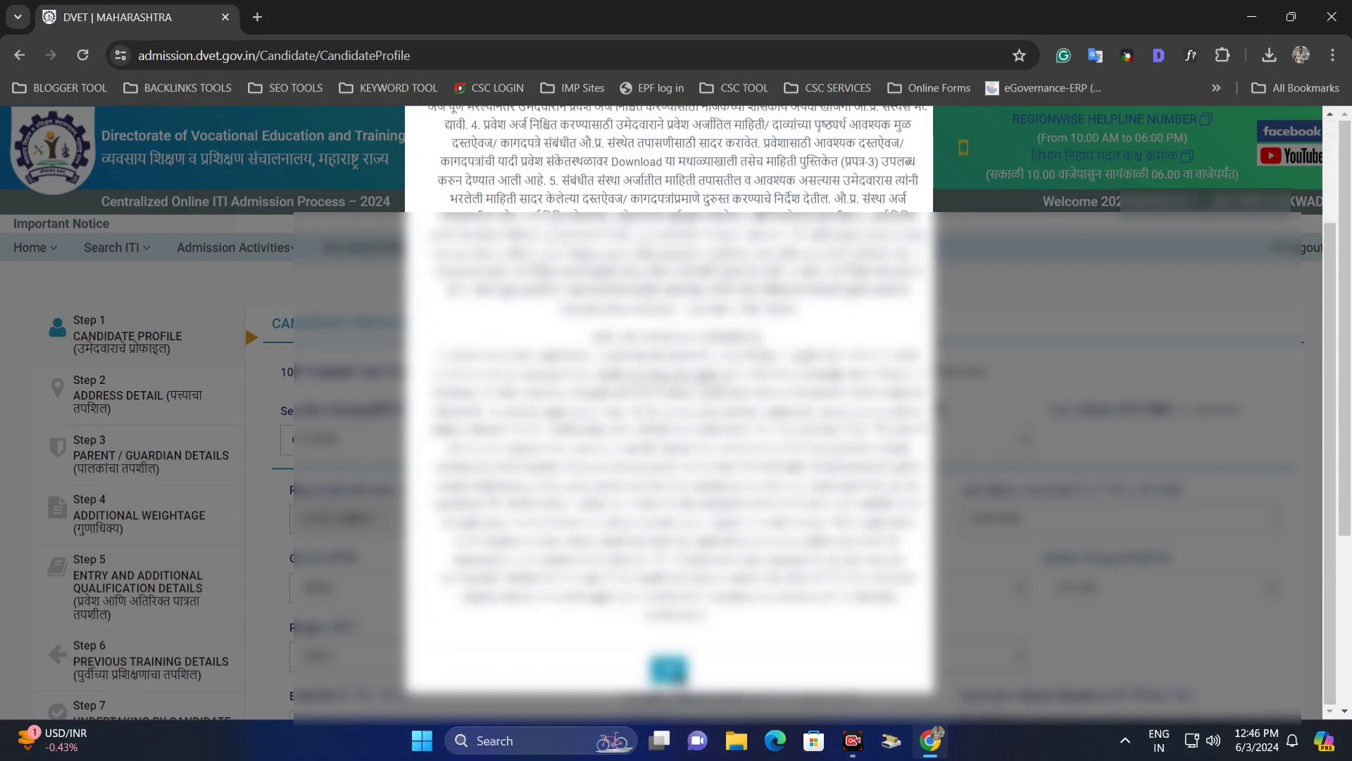
pyautogui.click(669, 669)
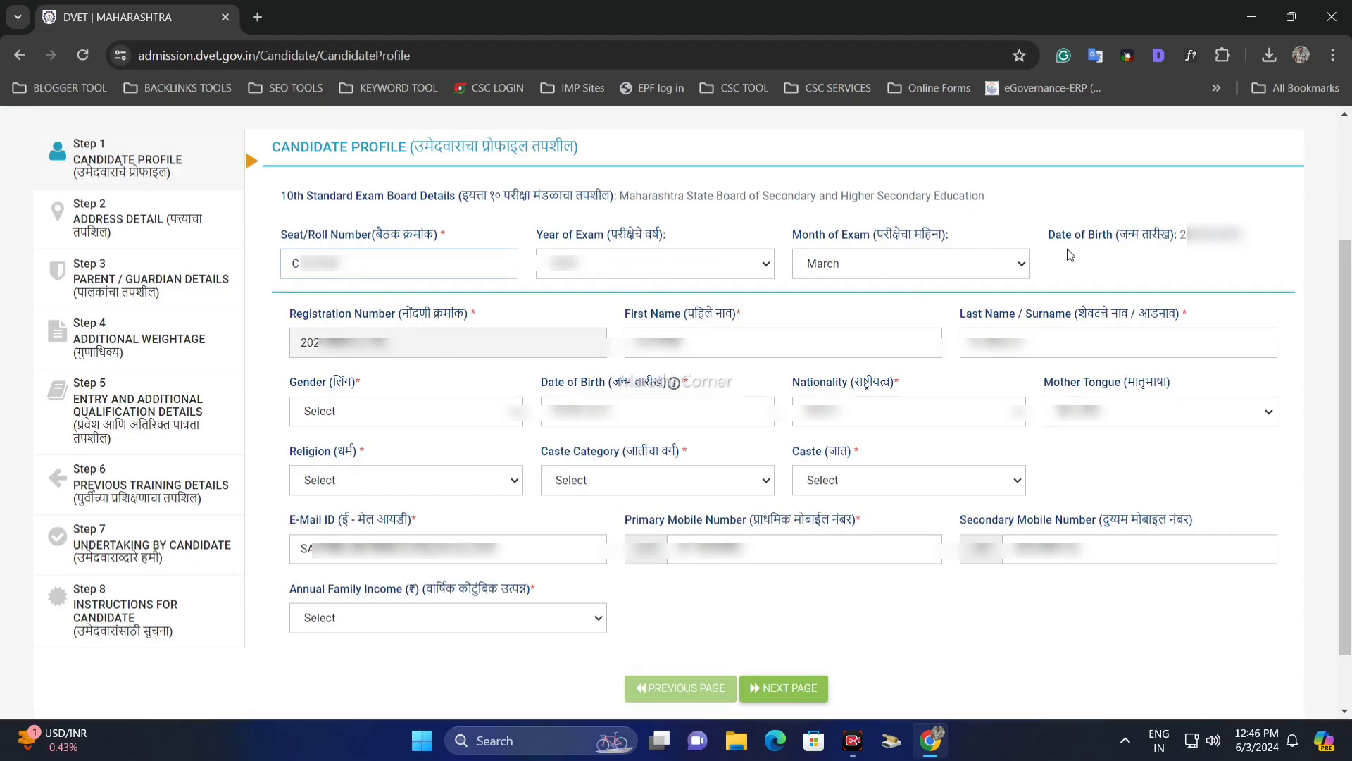
# Set the gender to Male in the candidate profile and check the date of birth entries.
pyautogui.moveTo(1072, 233); pyautogui.dragTo(1229, 252)
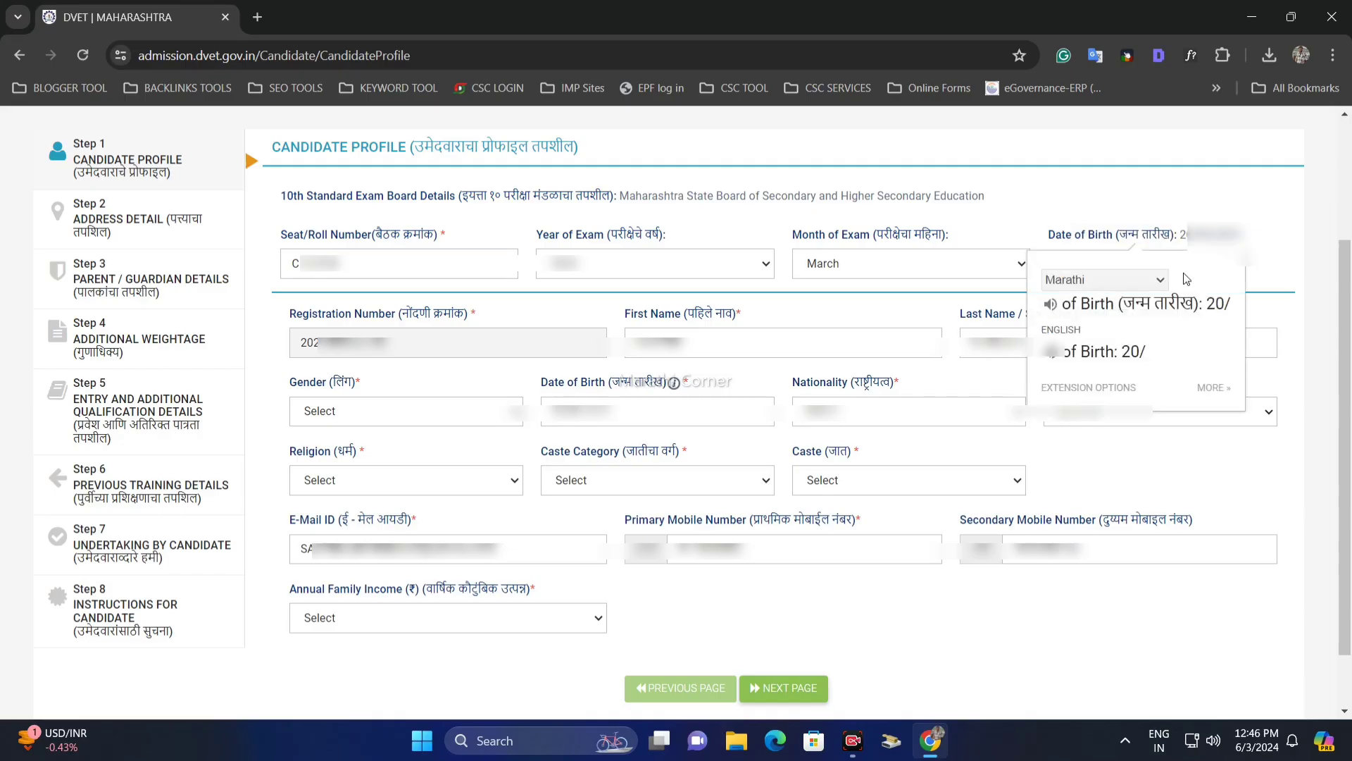
pyautogui.click(926, 394)
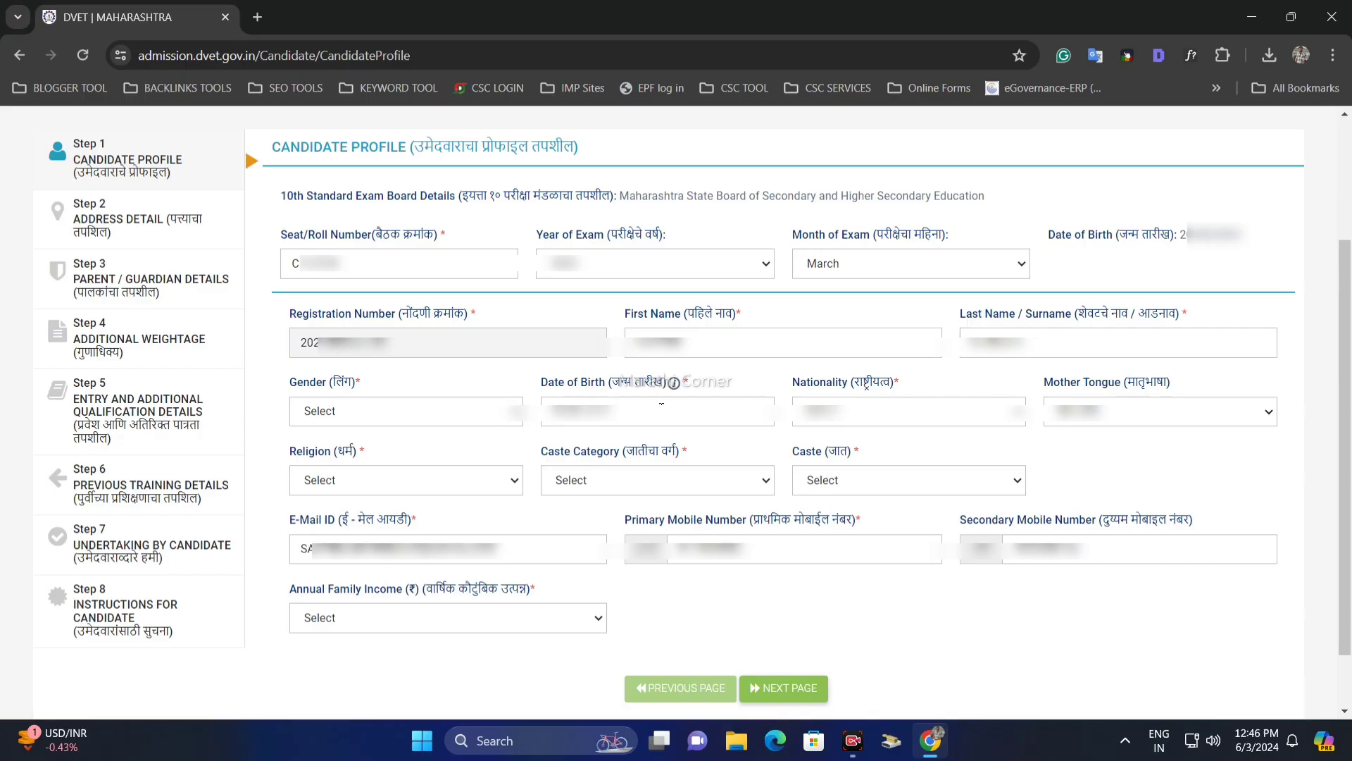
pyautogui.click(336, 410)
pyautogui.click(341, 459)
pyautogui.doubleClick(626, 410)
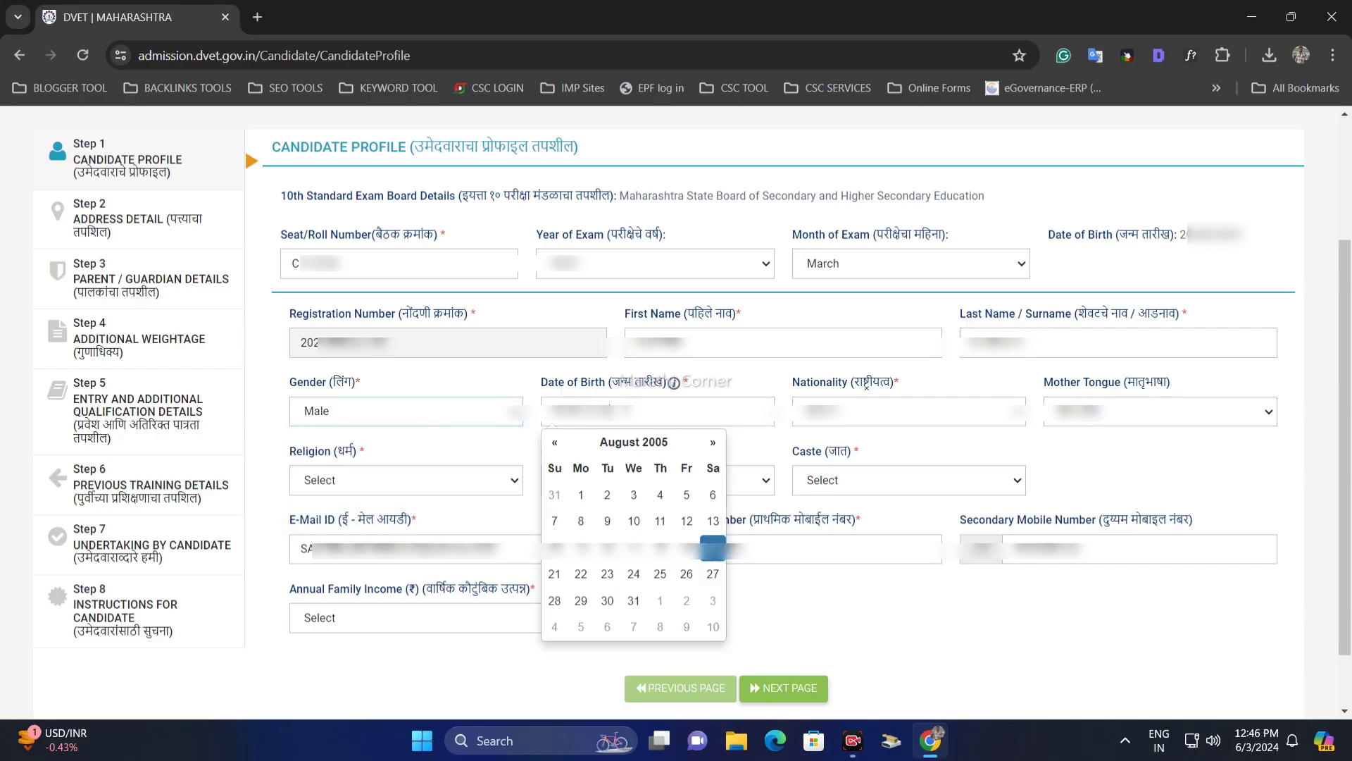
pyautogui.click(740, 381)
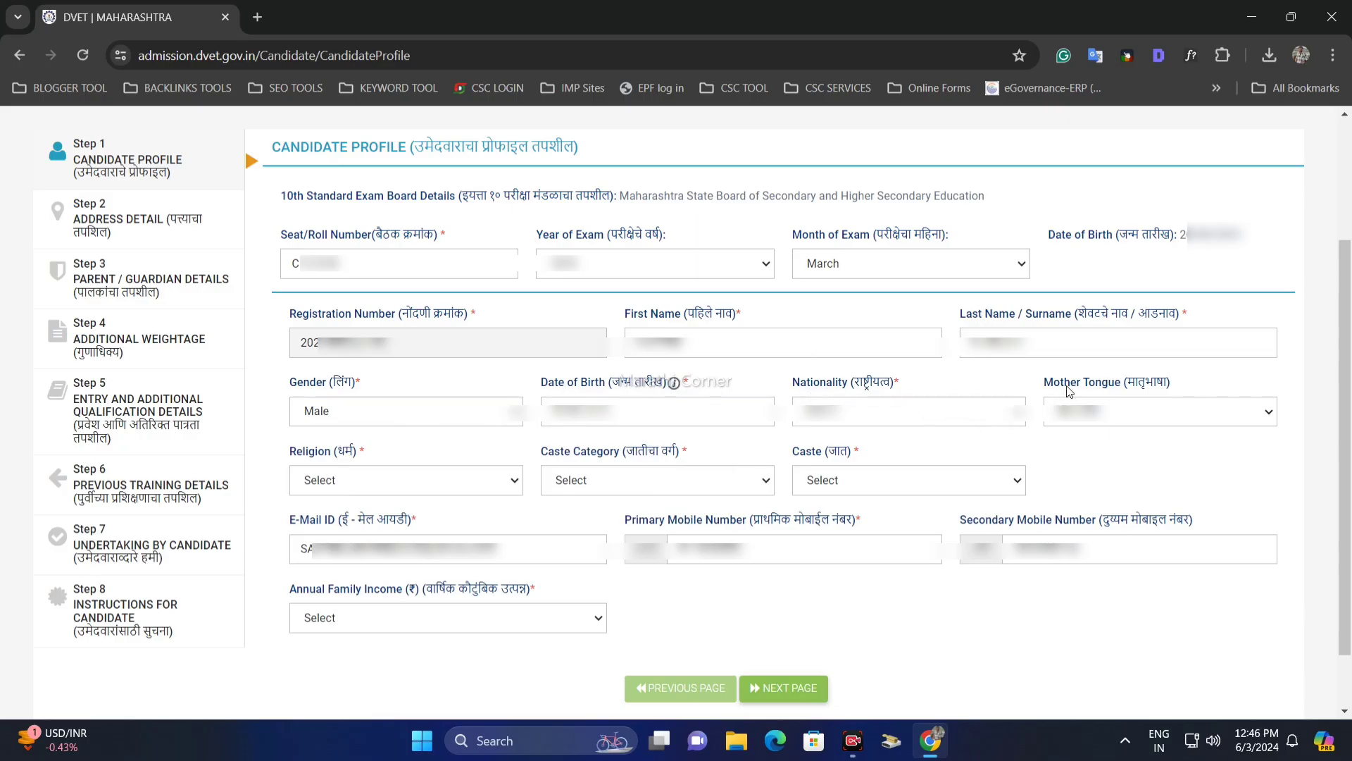
# Check the mother tongue field and set the candidate's religion to Hindu.
pyautogui.moveTo(1061, 384); pyautogui.dragTo(1082, 385)
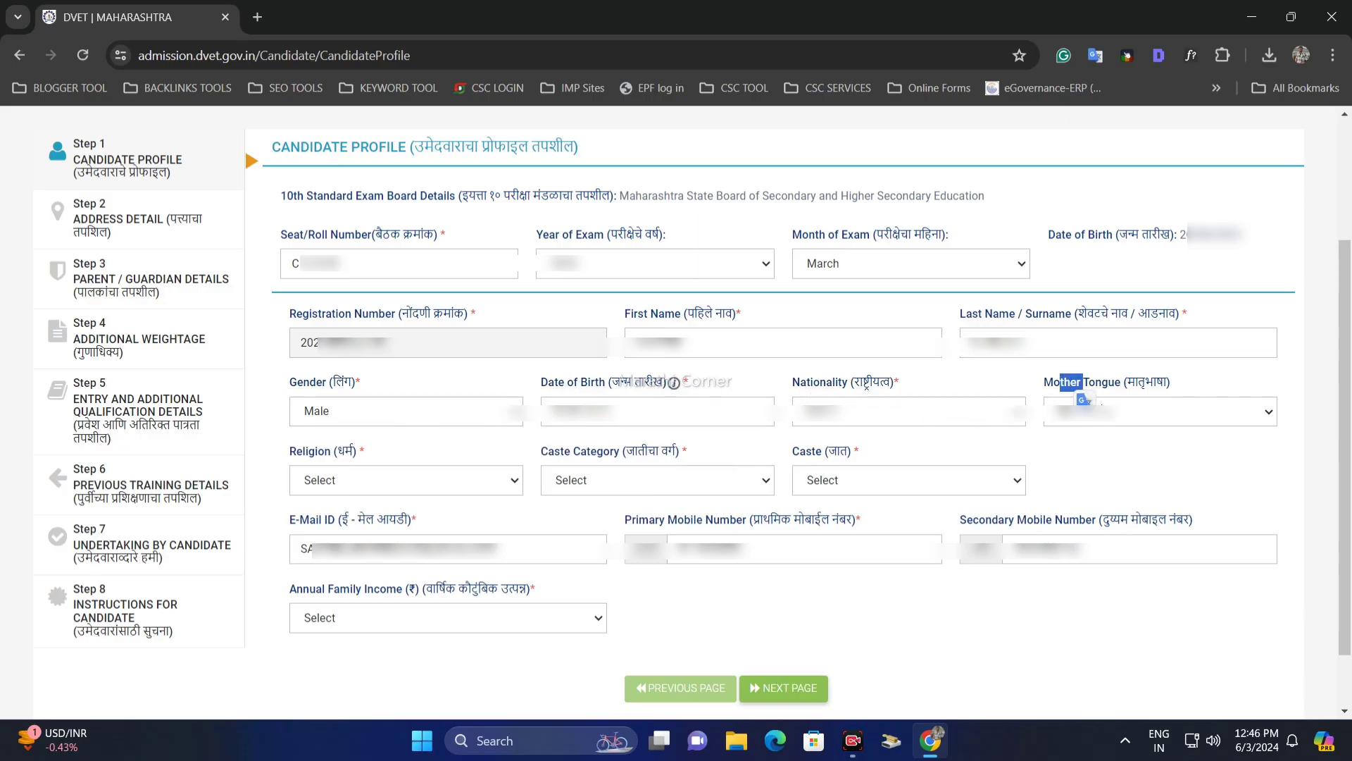
pyautogui.click(1111, 443)
pyautogui.click(363, 481)
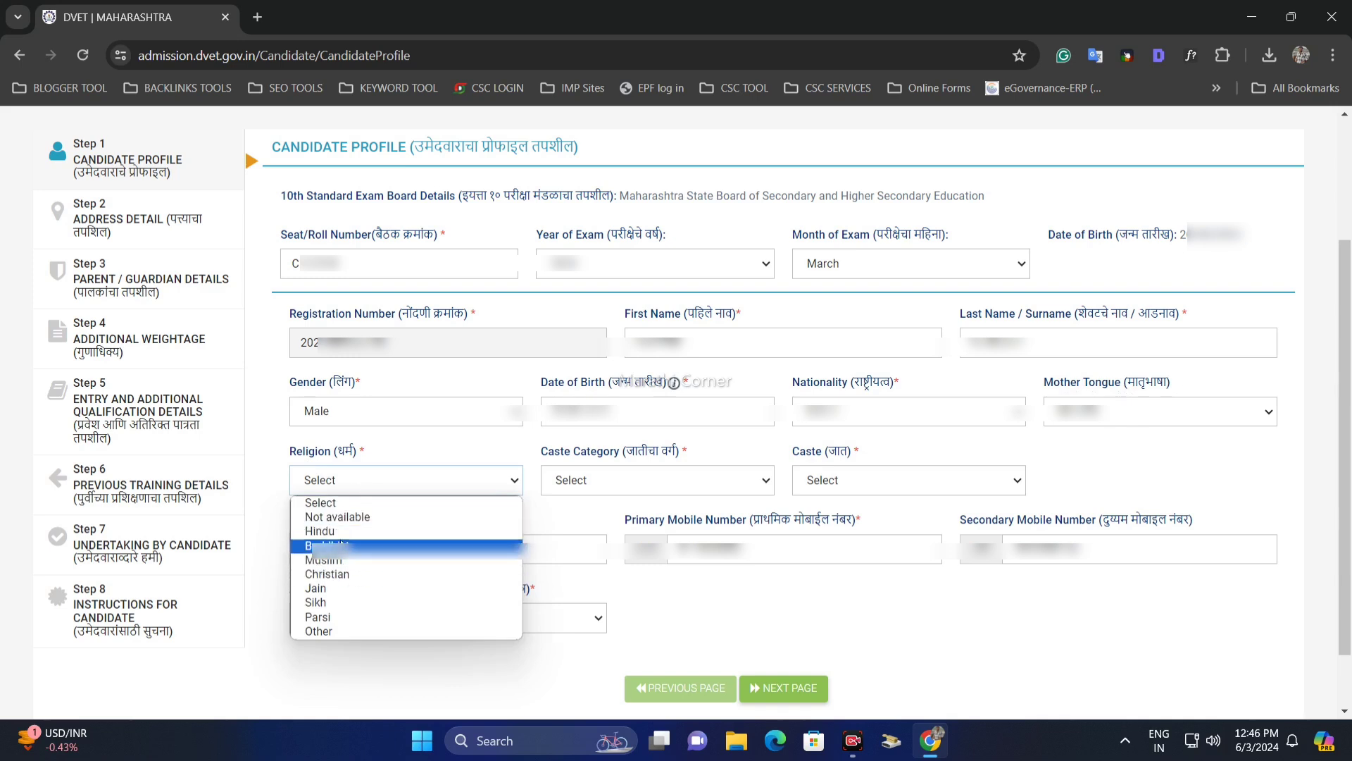
pyautogui.click(373, 531)
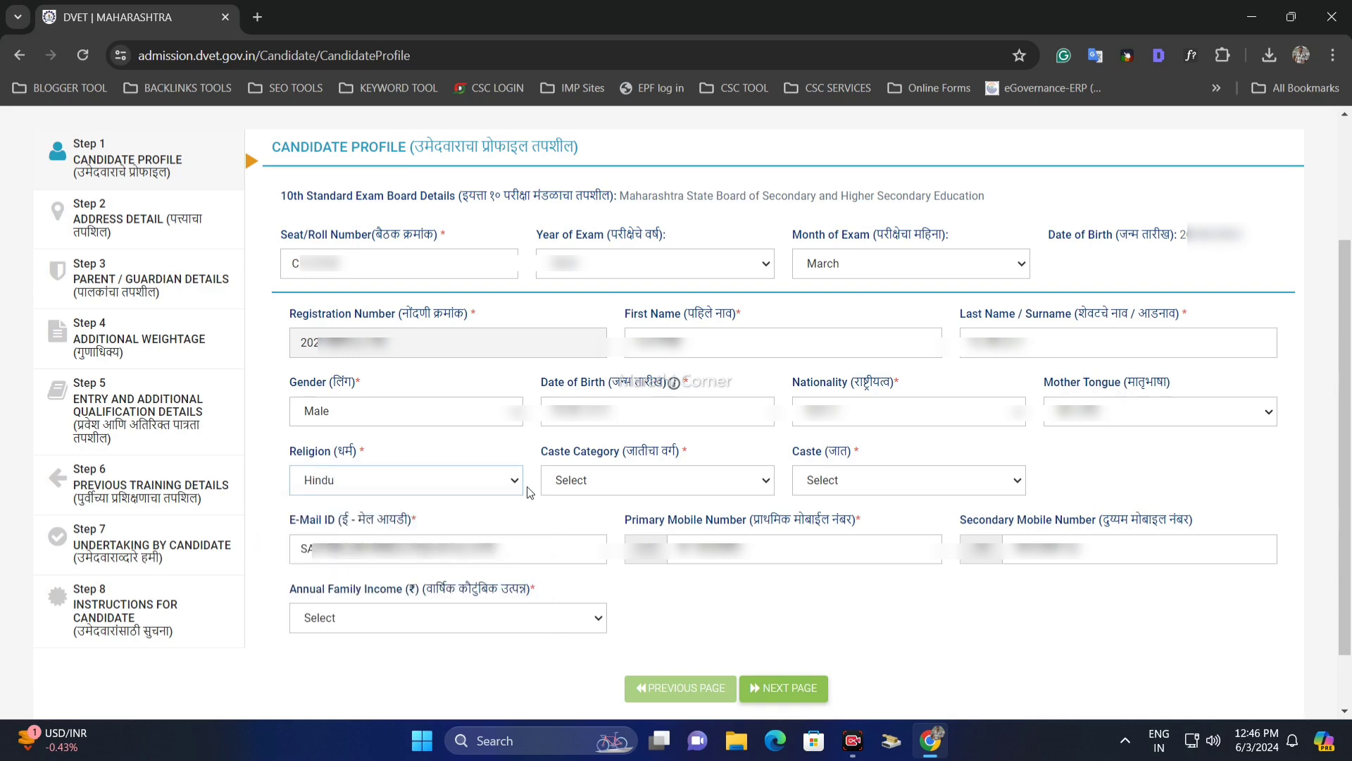
# Set the caste category to OPEN-EWS and go to the caste name field, leaving it blank.
pyautogui.click(609, 488)
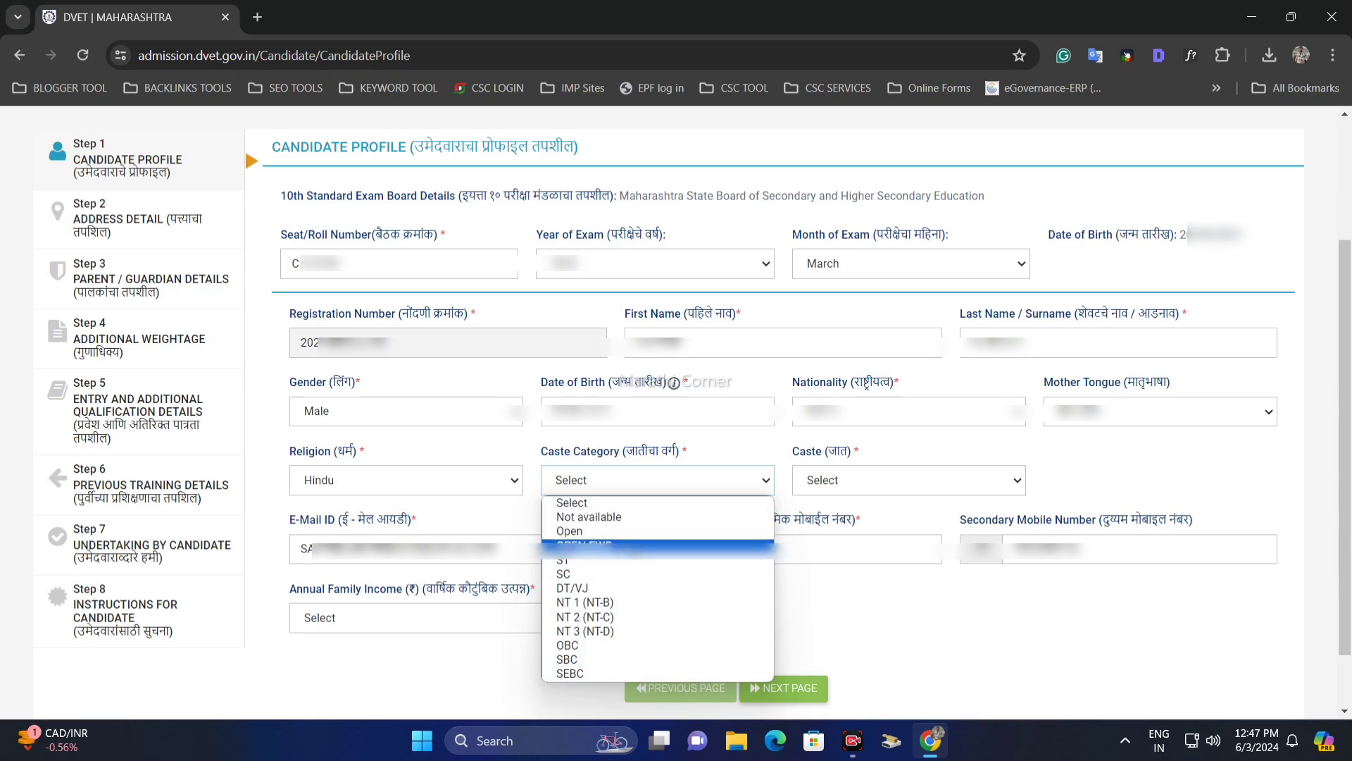
pyautogui.click(662, 545)
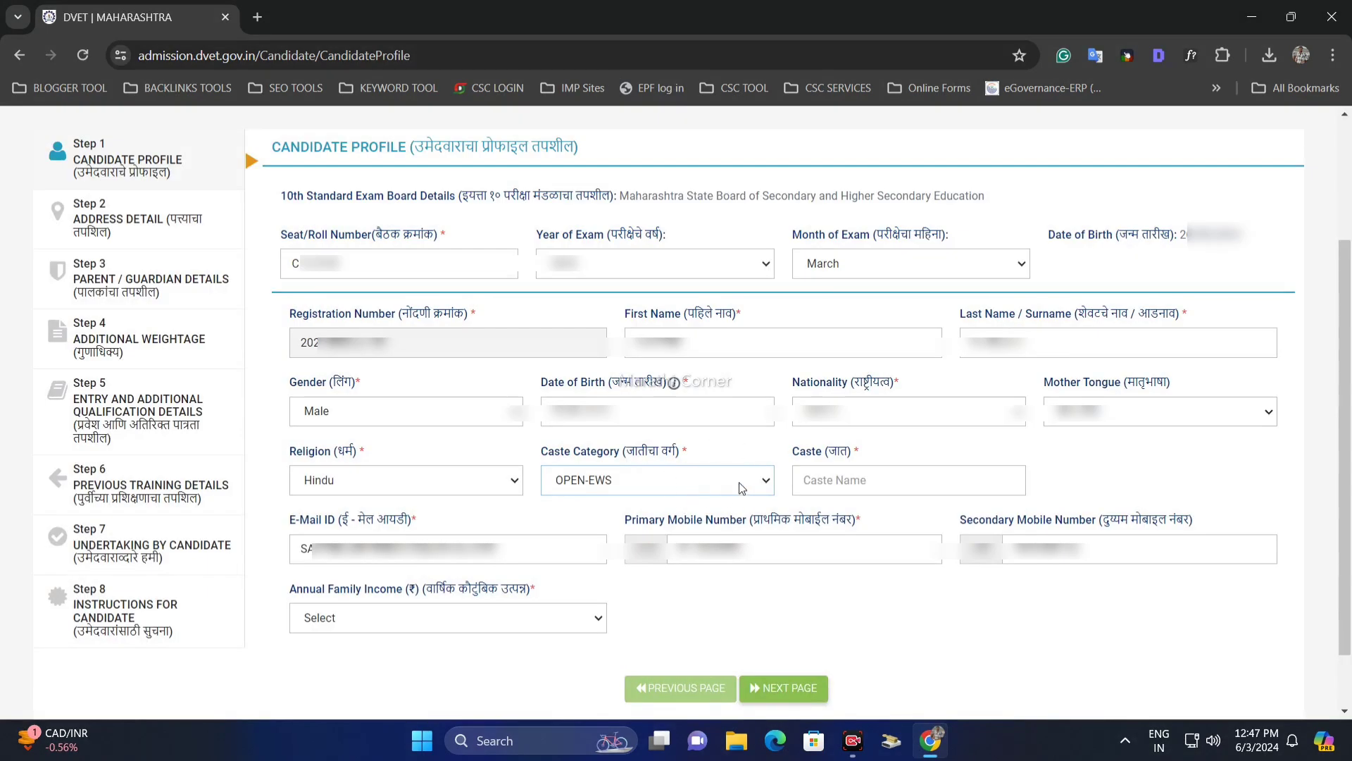
pyautogui.click(881, 478)
# Set the annual family income to Below 1,00,000 and review the other income ranges.
pyautogui.moveTo(290, 590); pyautogui.dragTo(387, 592)
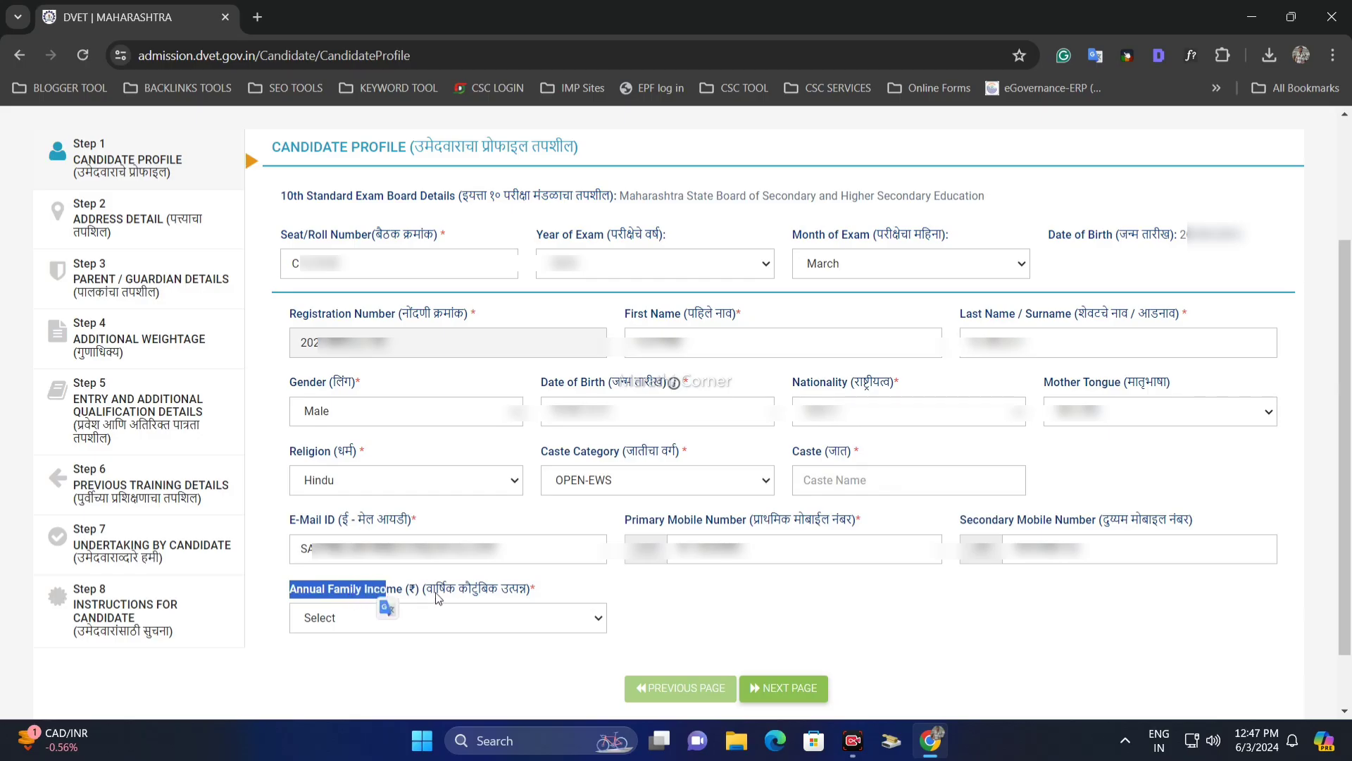
pyautogui.click(438, 592)
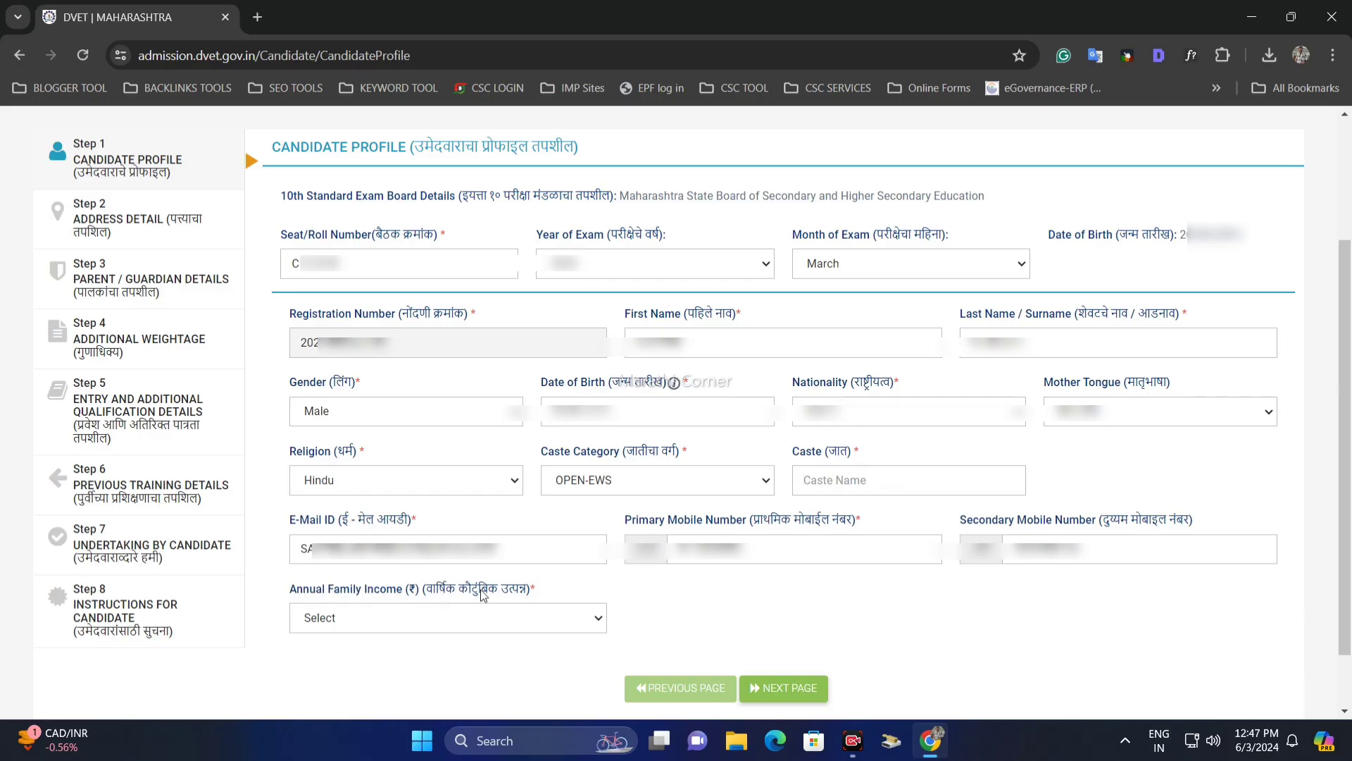
pyautogui.click(367, 626)
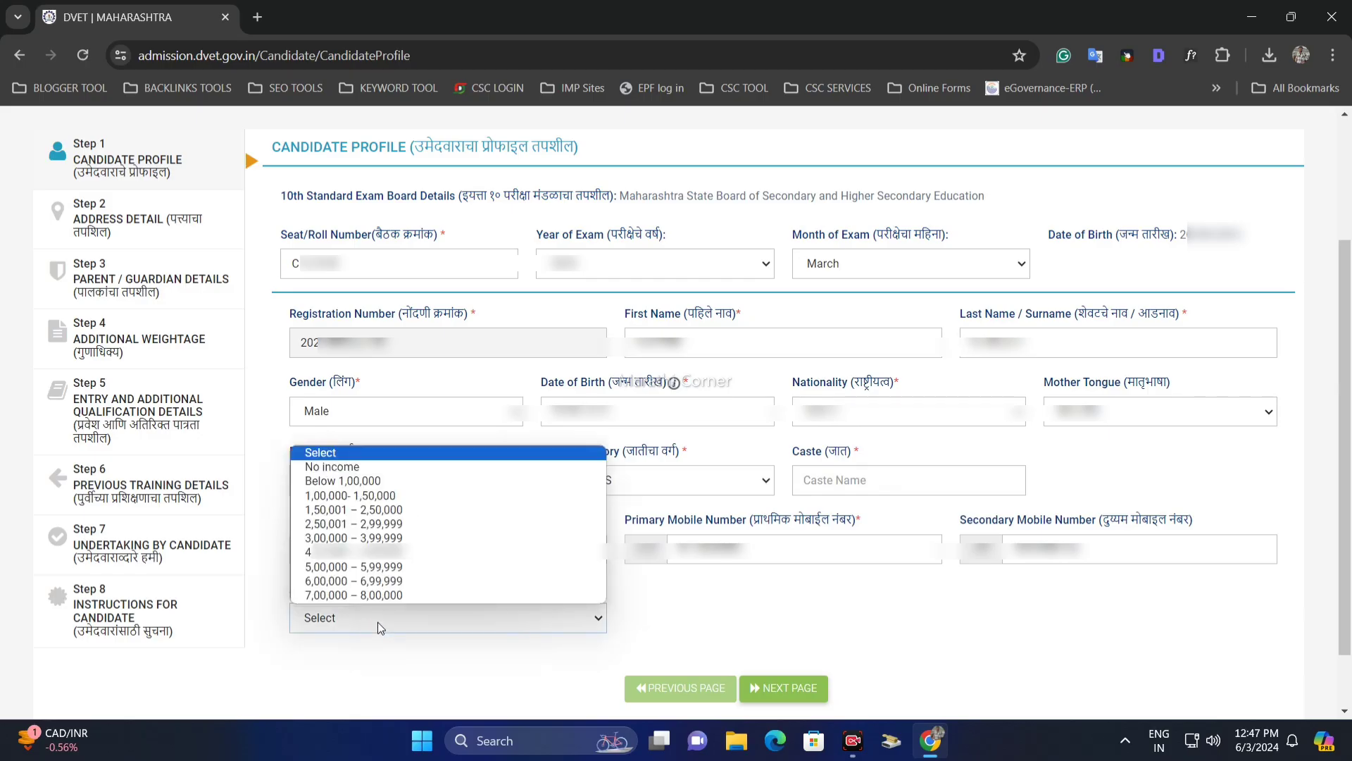
pyautogui.click(373, 483)
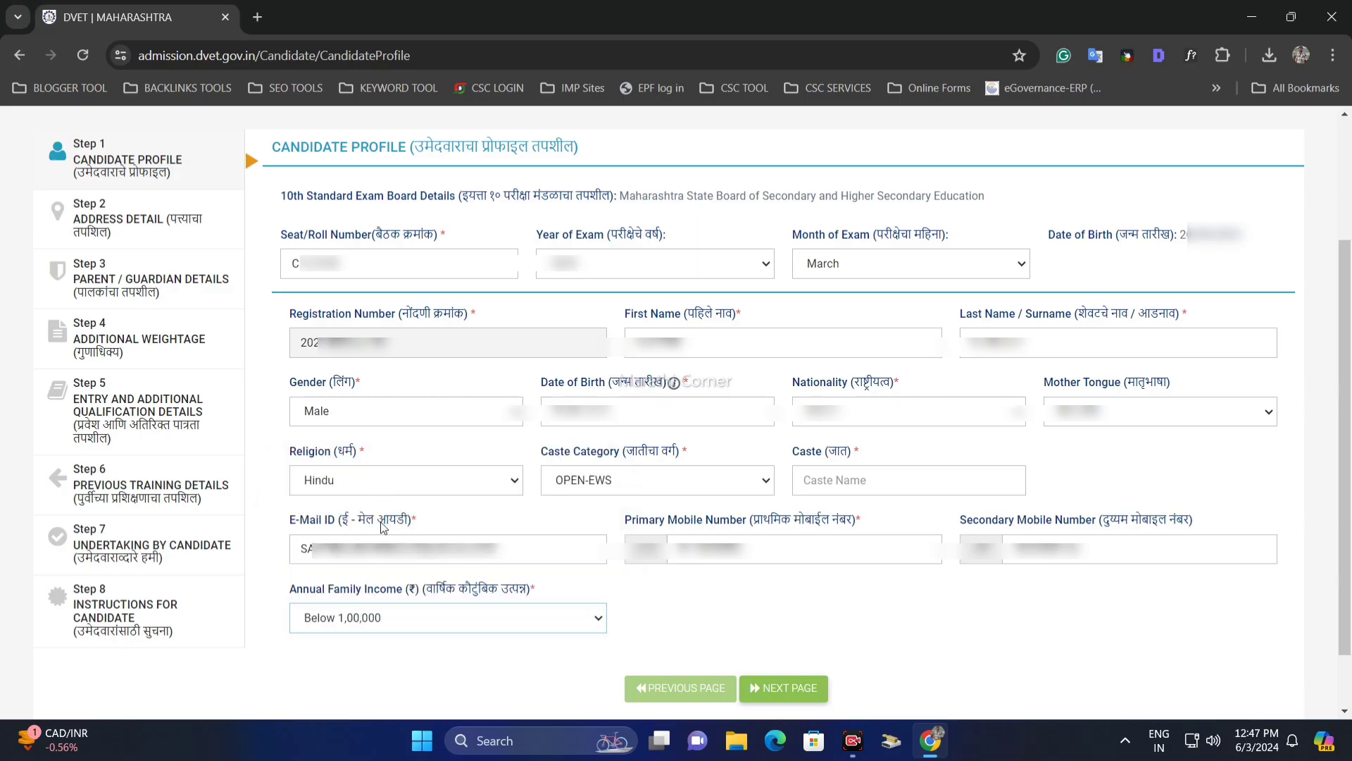
pyautogui.click(385, 627)
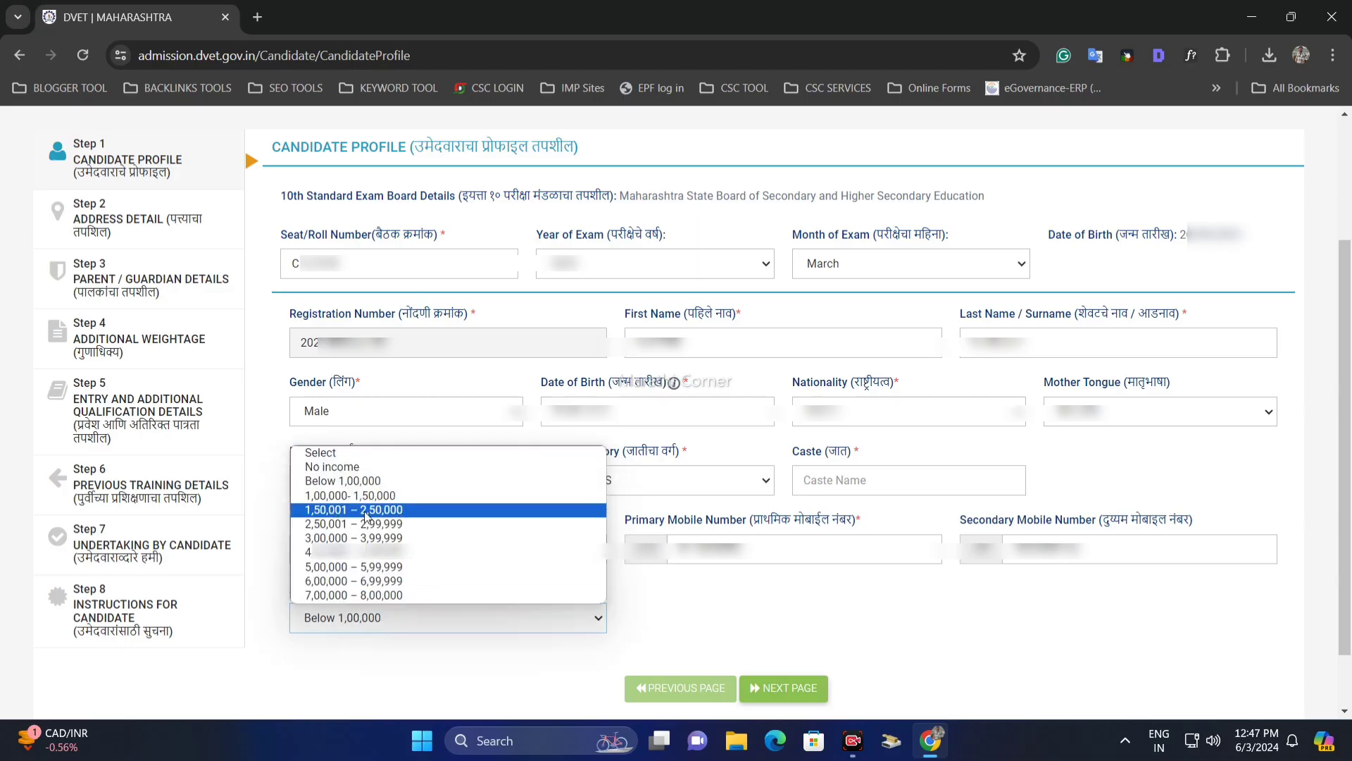
pyautogui.click(415, 626)
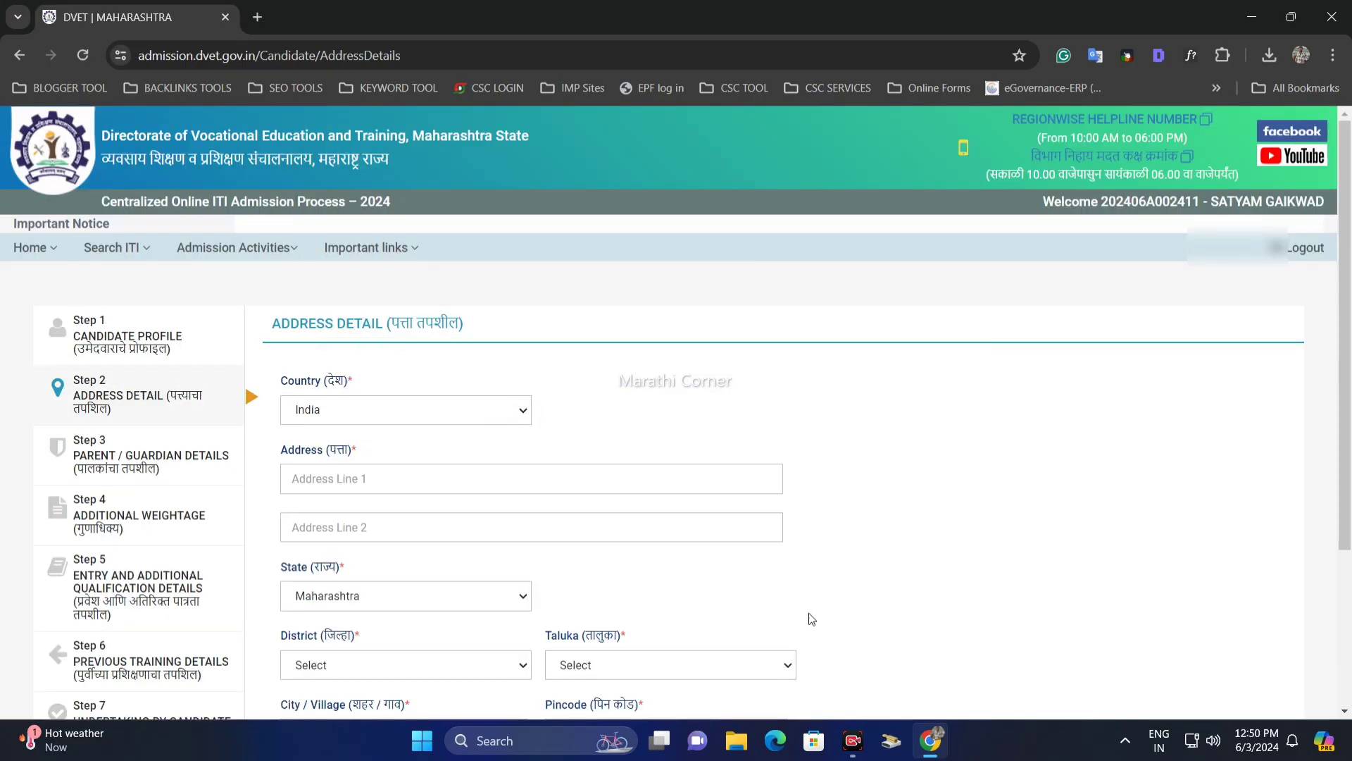
# Examine the country and address line fields of the address details without filling them.
pyautogui.scroll(-1, 462, 486)
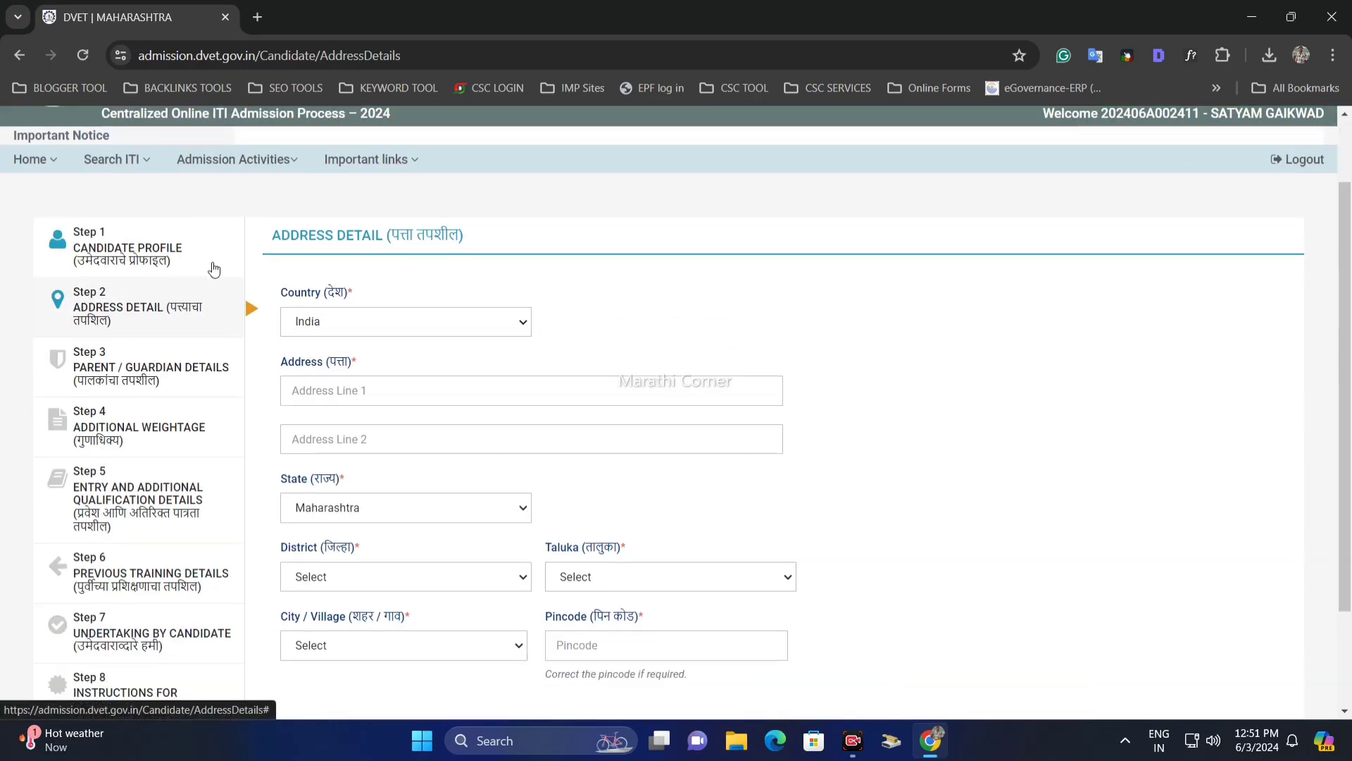
pyautogui.scroll(-1, 319, 273)
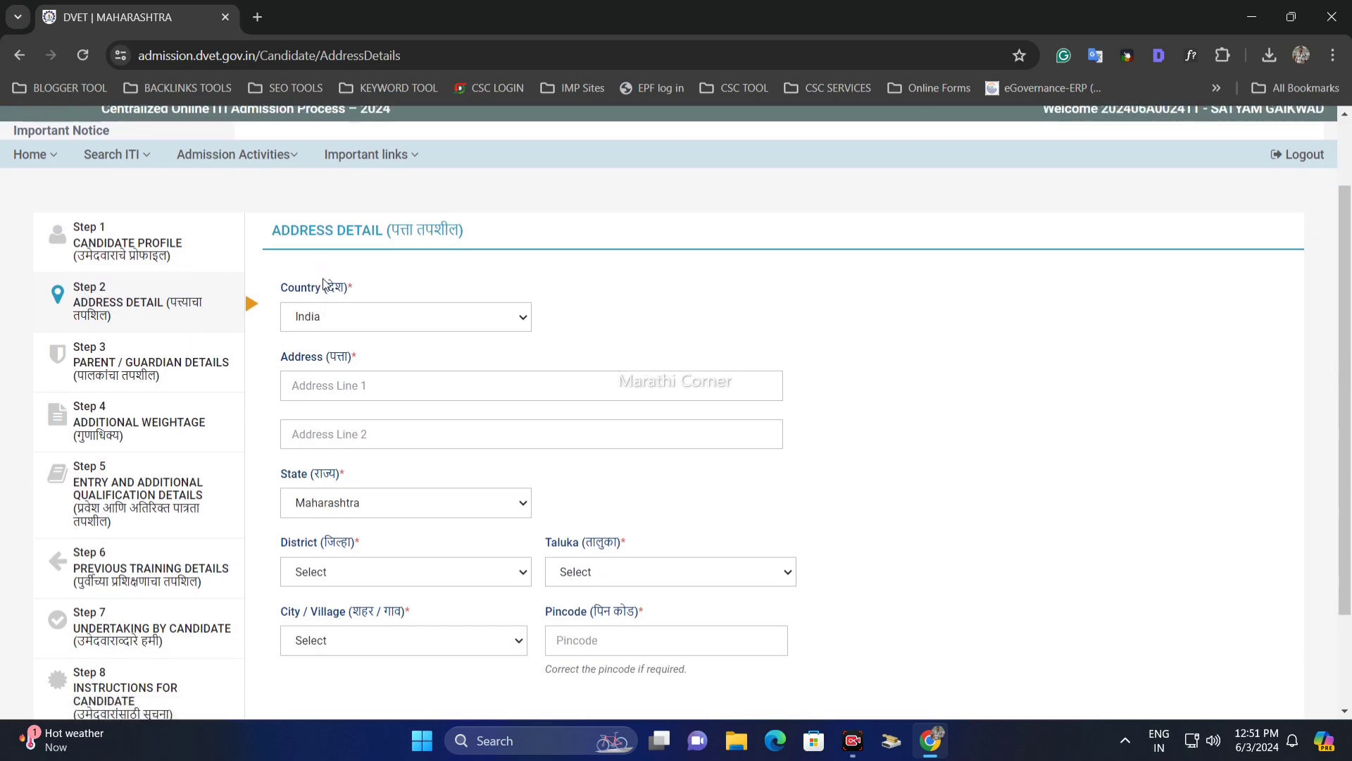
pyautogui.moveTo(301, 274); pyautogui.dragTo(356, 276)
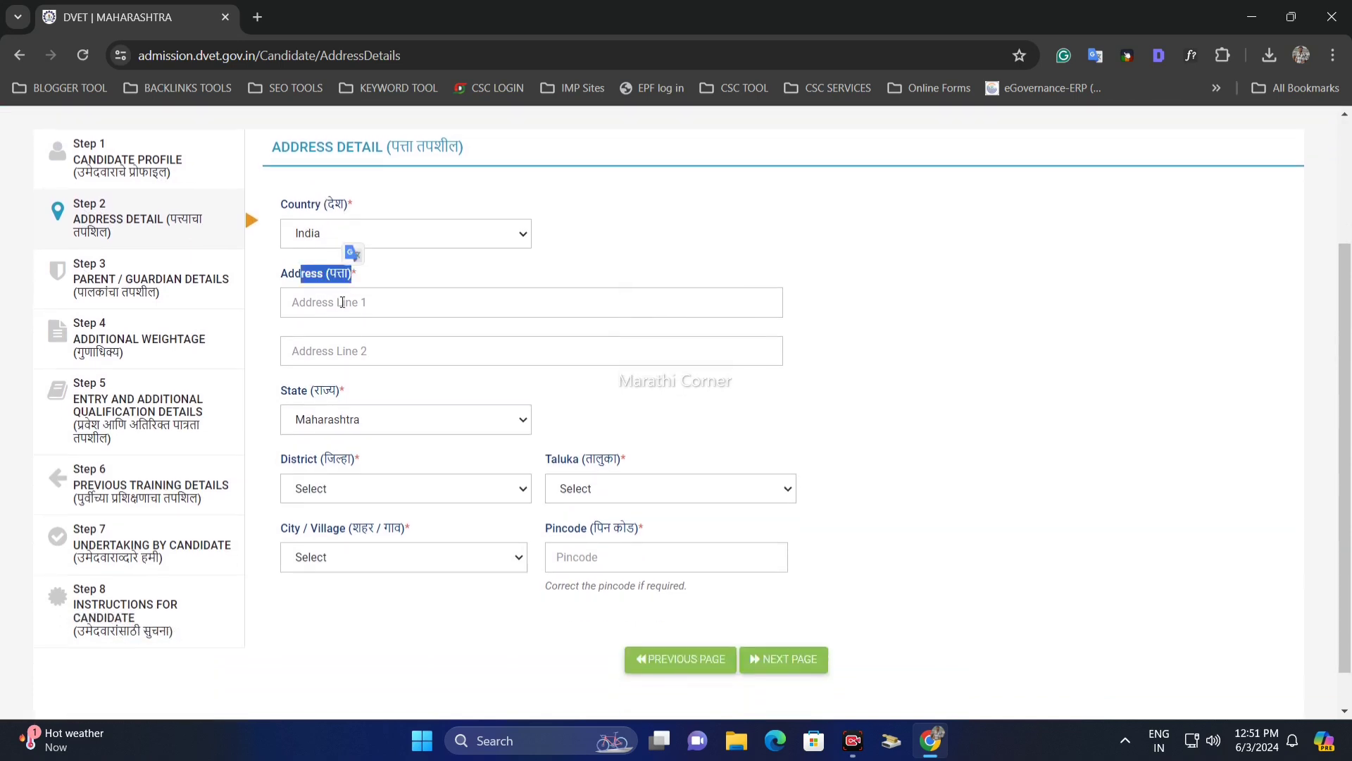
pyautogui.click(415, 386)
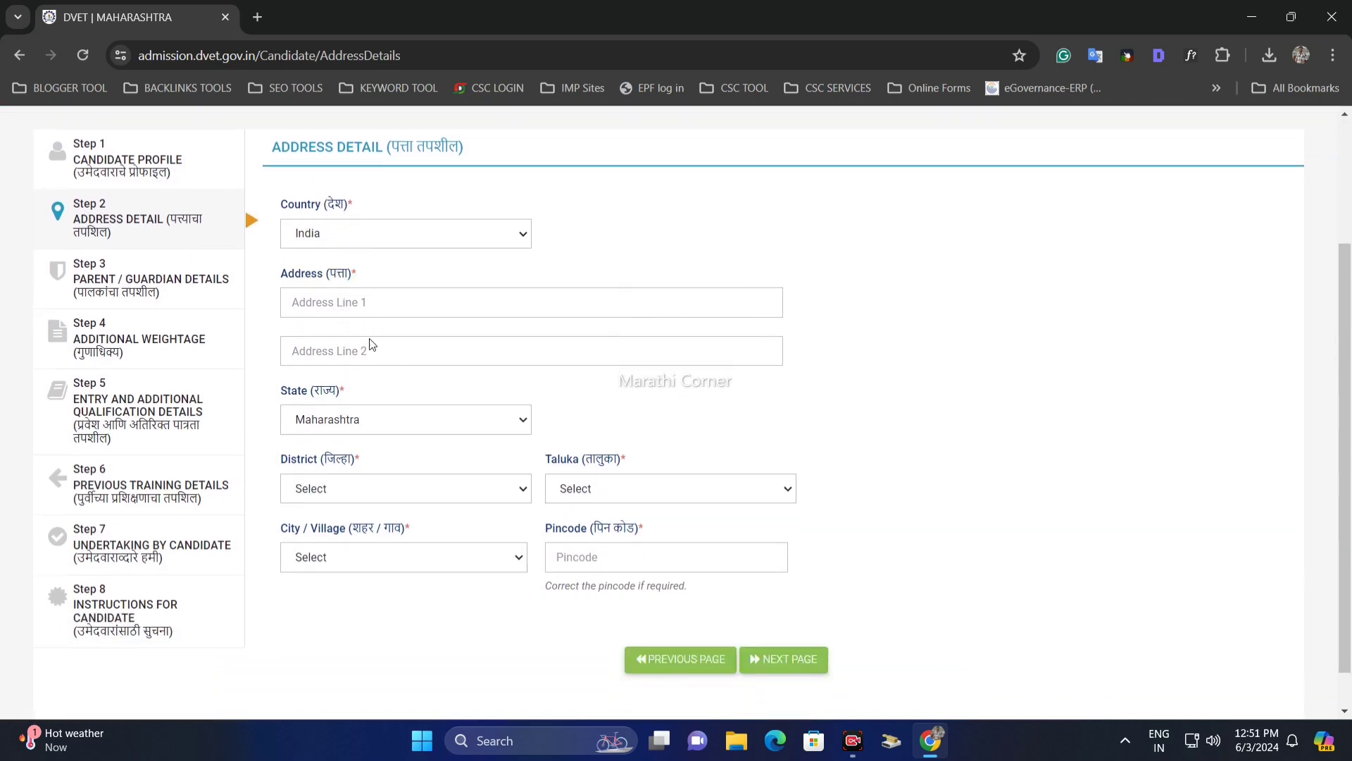
# Set the address district to Pune and the taluka to Purandhar.
pyautogui.click(370, 486)
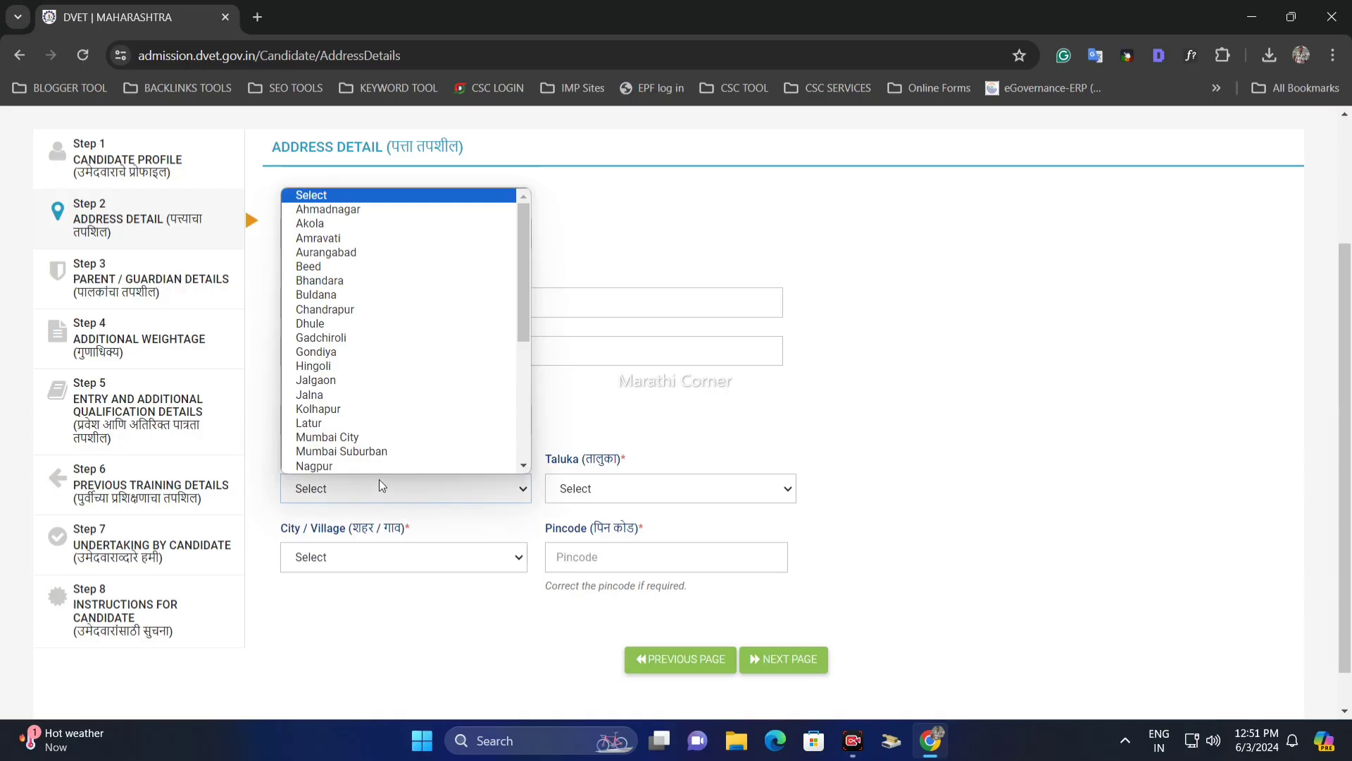
pyautogui.write('pu')
pyautogui.press('Return')
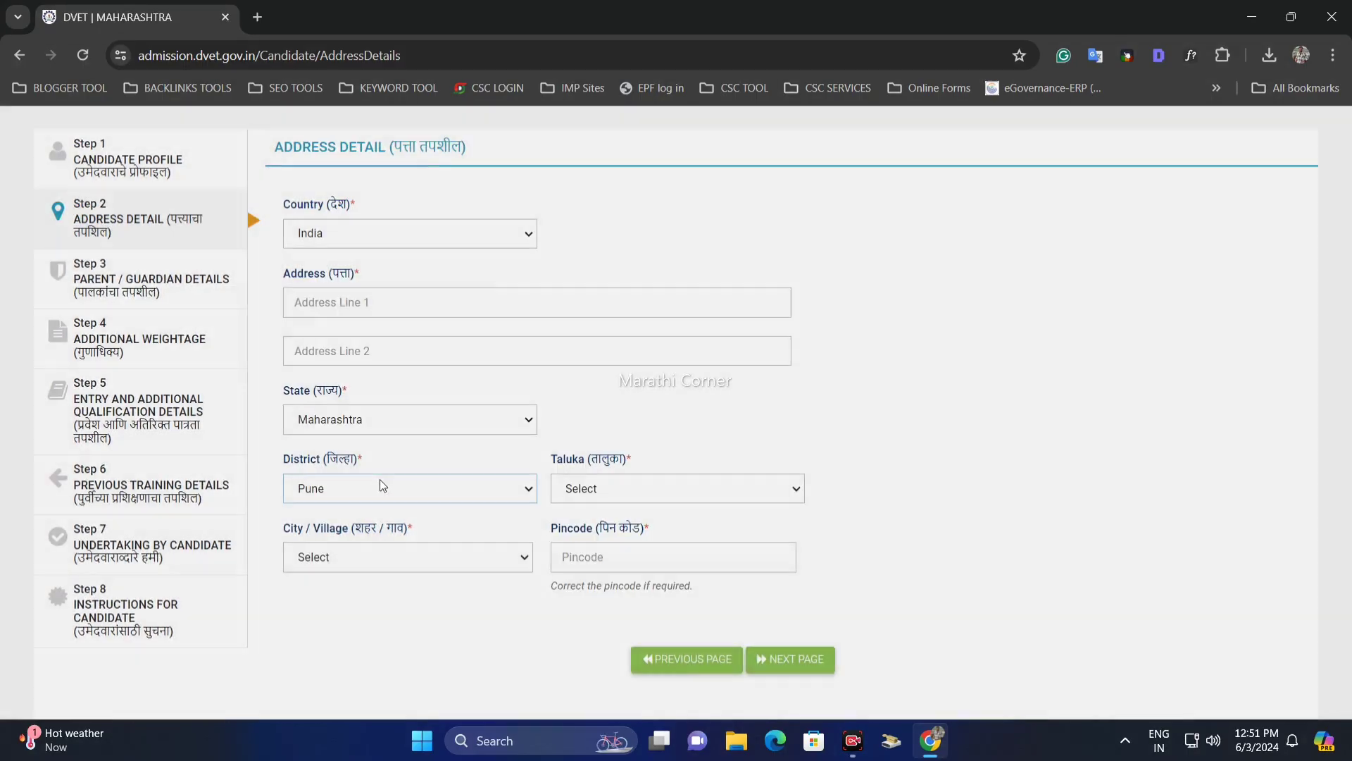
pyautogui.click(652, 493)
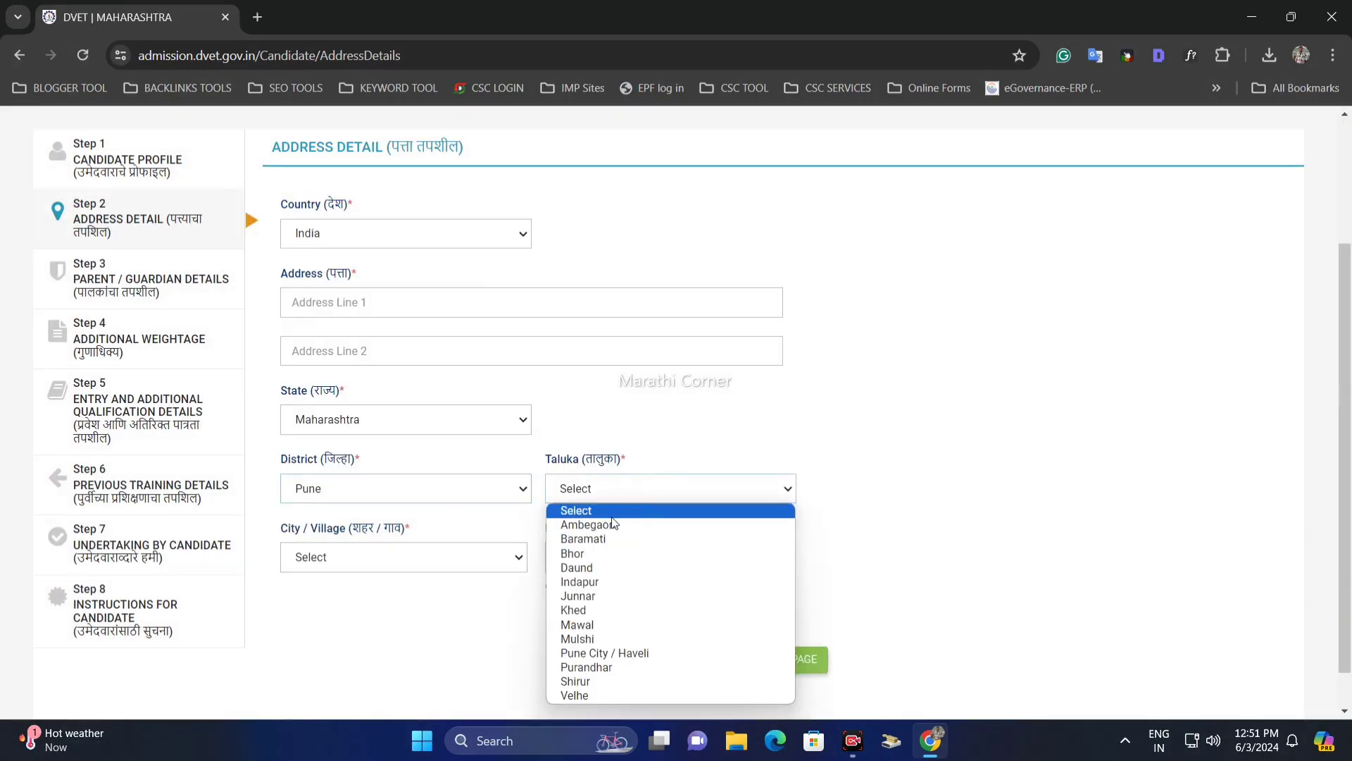
pyautogui.click(609, 667)
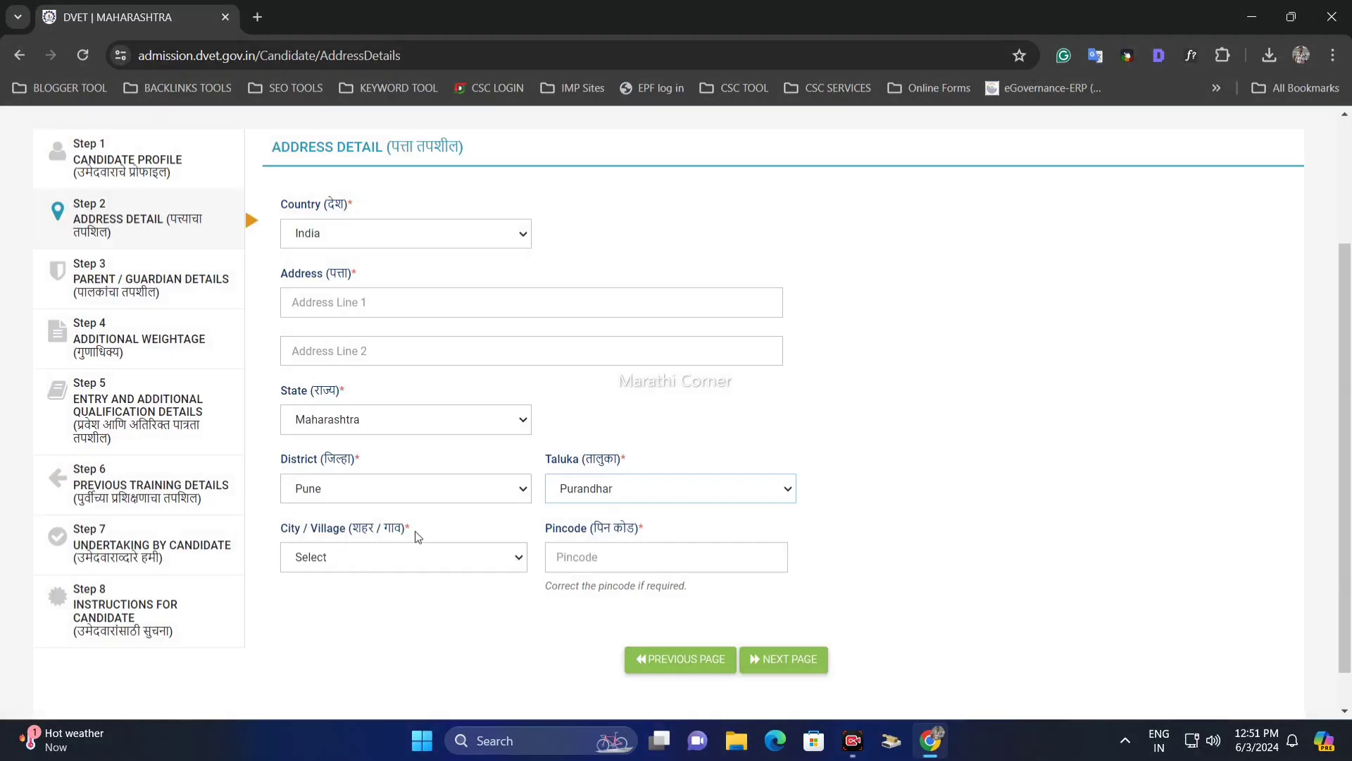
# Check the City / Village field and go to the Parent / Guardian Details page.
pyautogui.moveTo(289, 533); pyautogui.dragTo(446, 533)
pyautogui.click(493, 533)
pyautogui.click(835, 674)
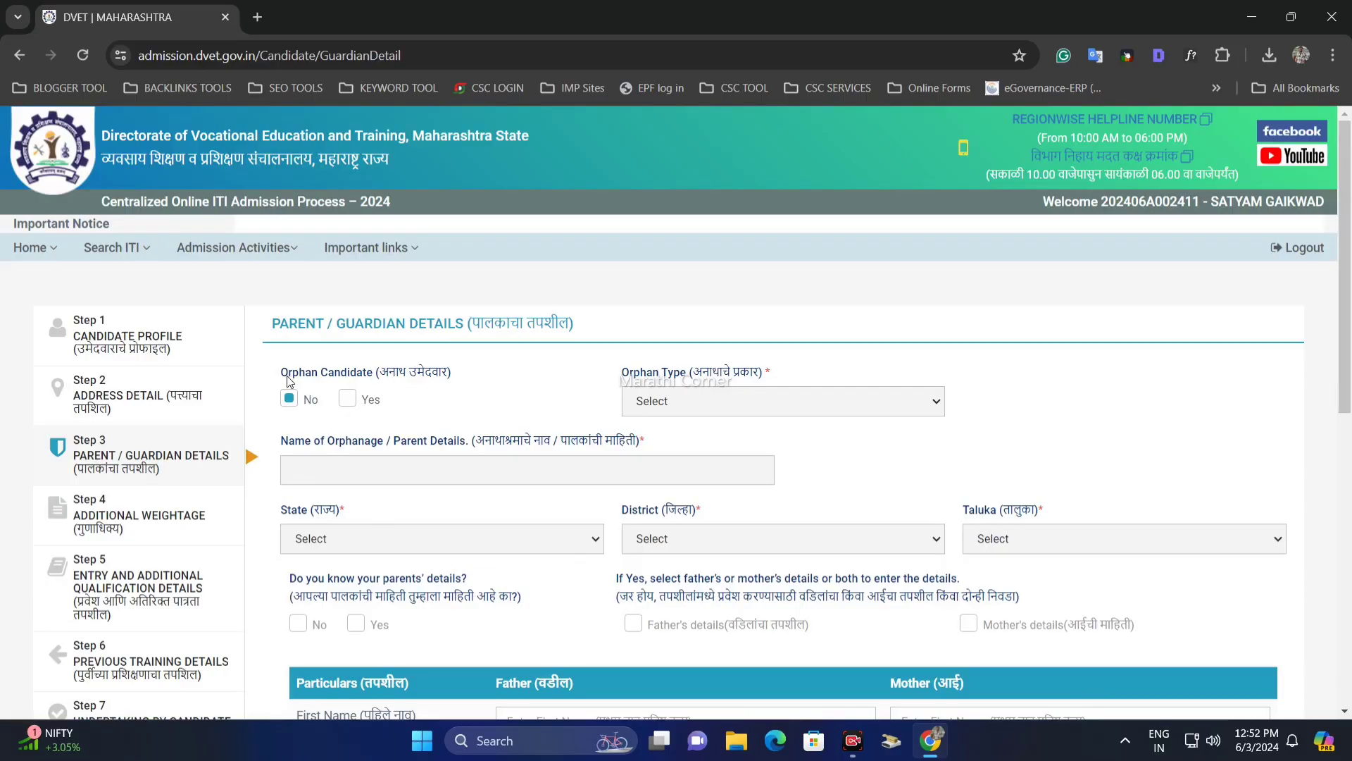
# Try the Is Orphanage and Non Orphanage types for an orphan candidate and set Orphan Candidate back to No.
pyautogui.moveTo(289, 375); pyautogui.dragTo(381, 373)
pyautogui.click(417, 369)
pyautogui.click(350, 400)
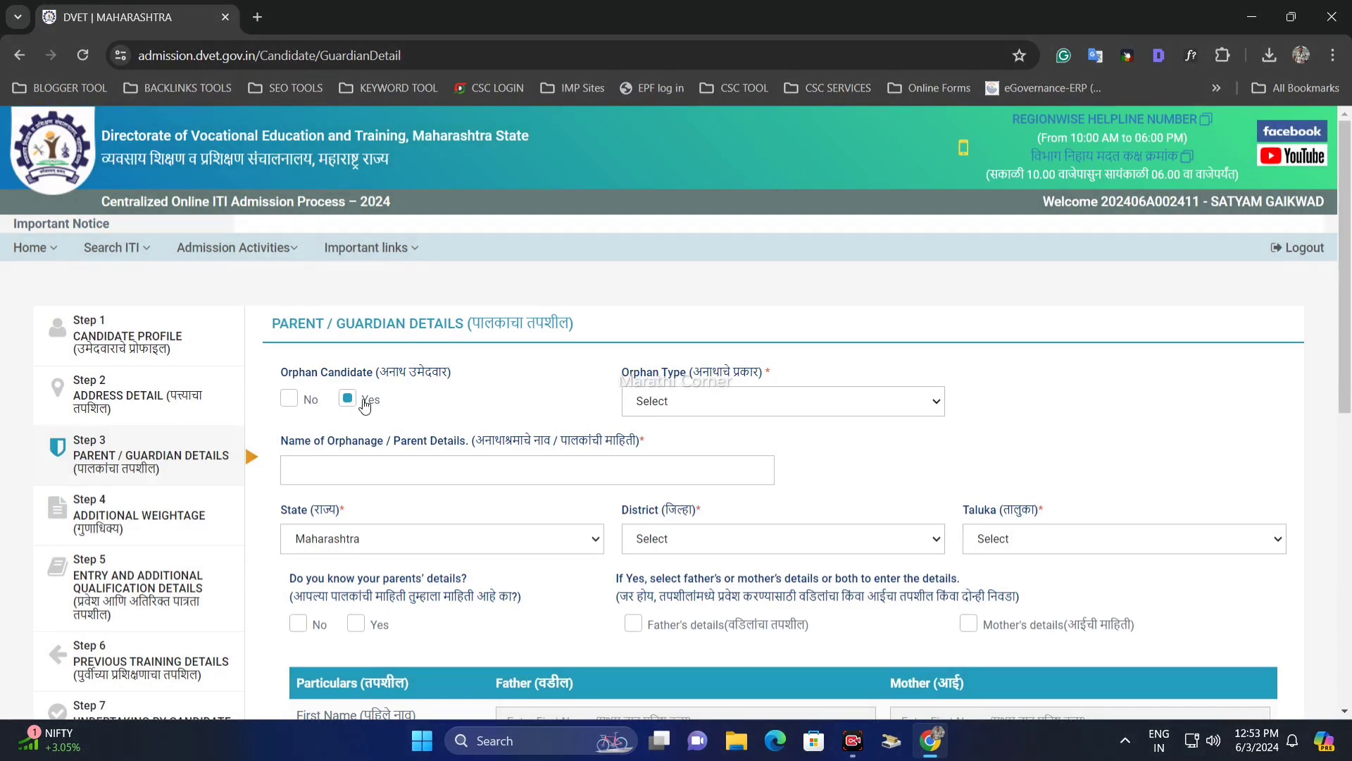
pyautogui.click(655, 411)
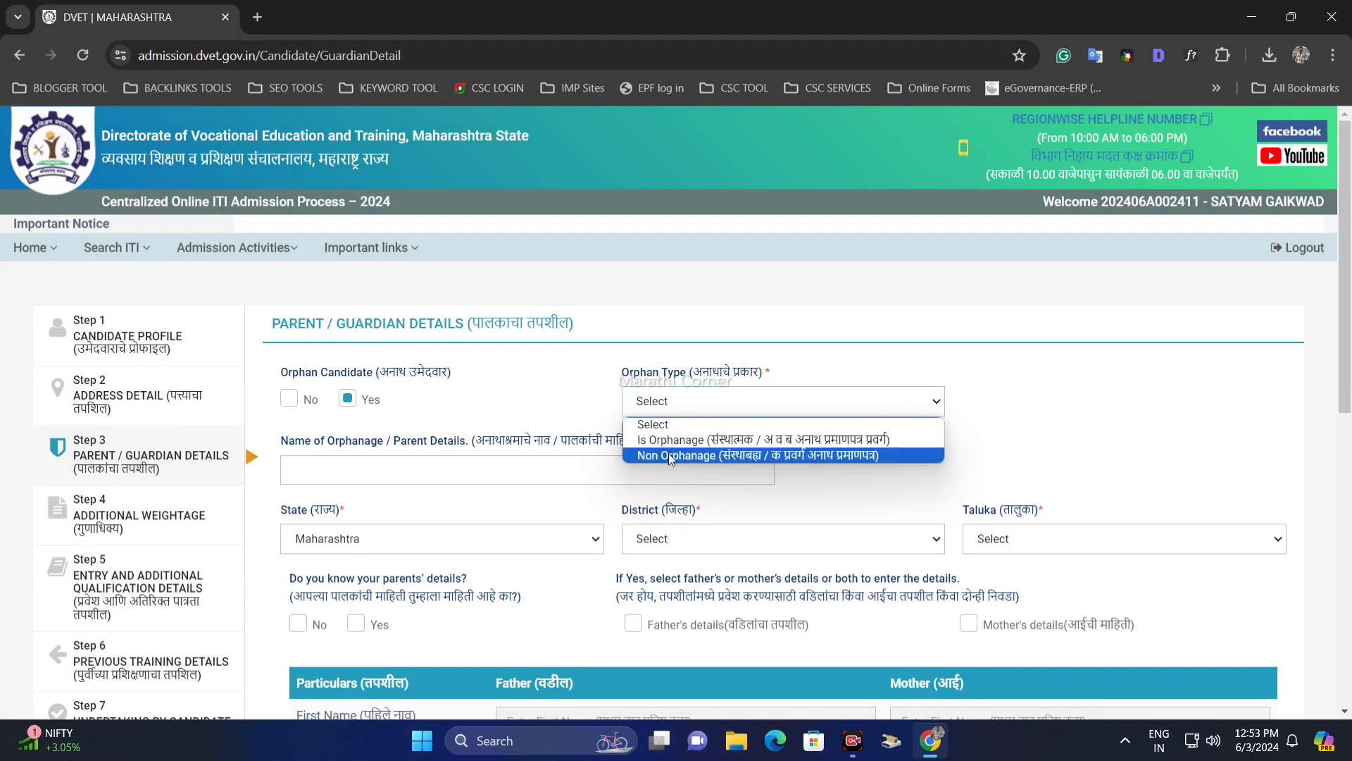
pyautogui.click(655, 439)
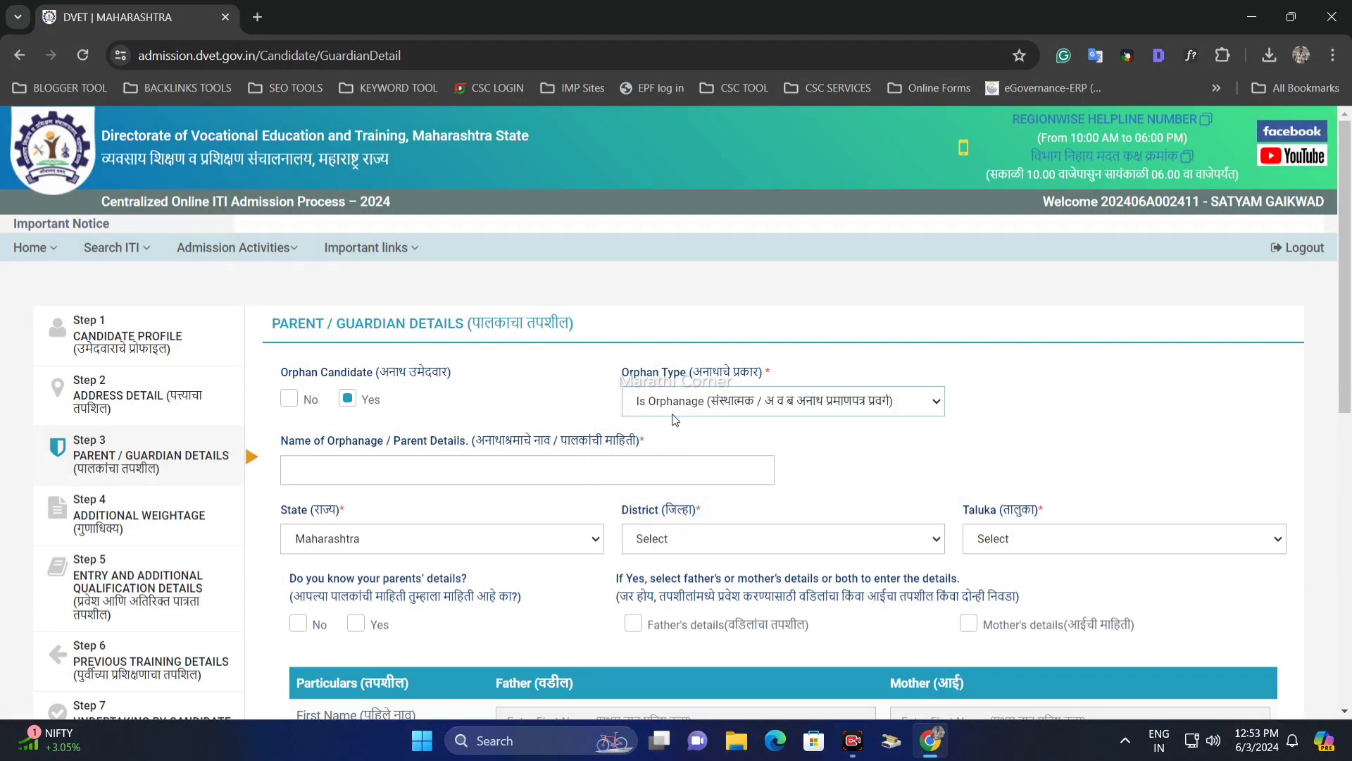
pyautogui.click(646, 413)
pyautogui.click(667, 453)
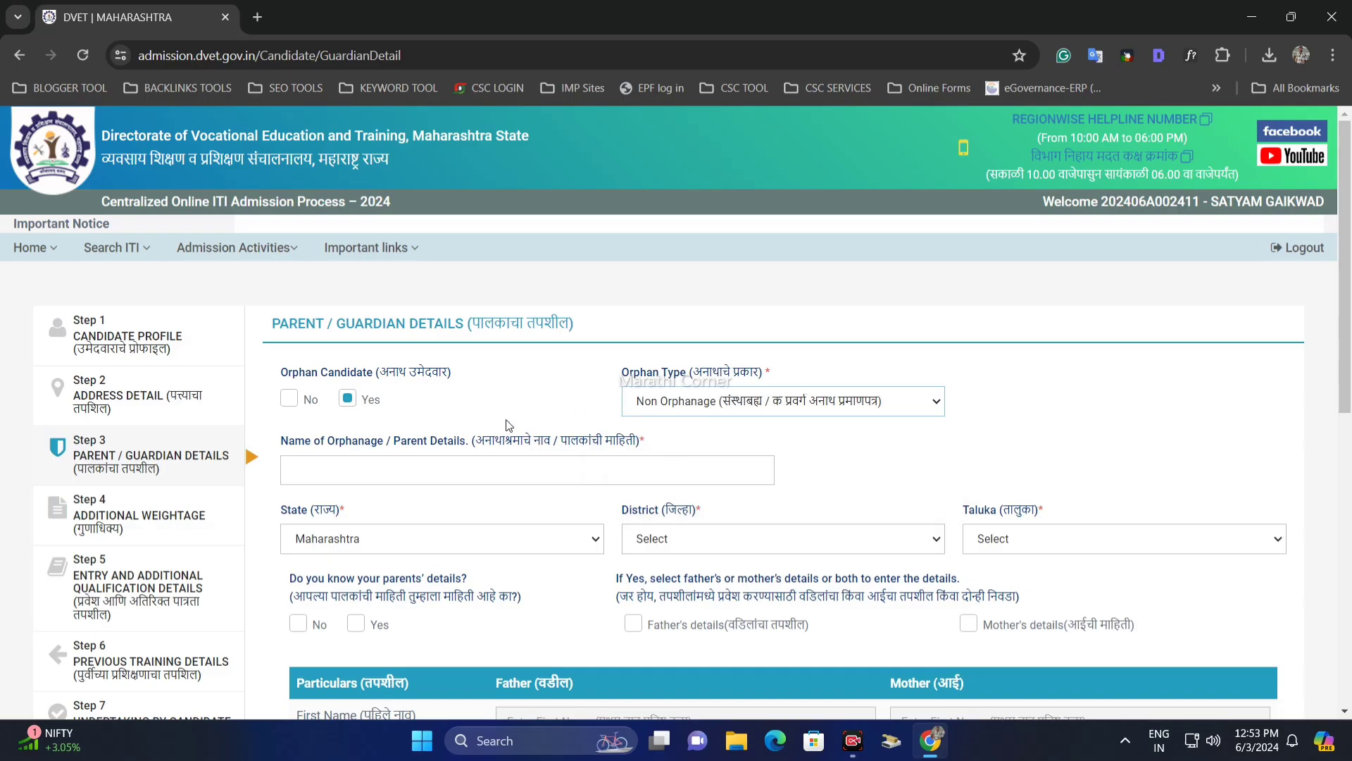
pyautogui.click(297, 398)
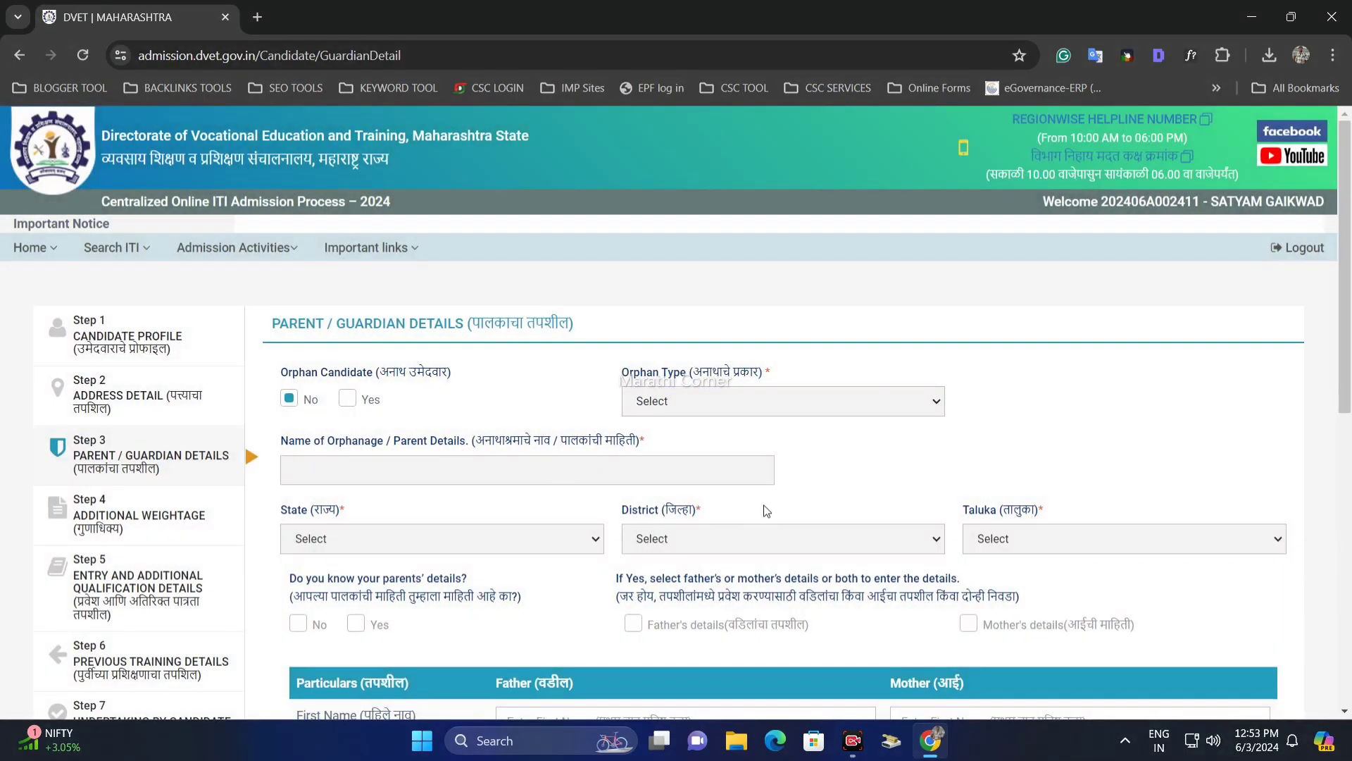
# Examine the parent details table, the SSC marksheet name confirmation, and the first name and surname fields for father and mother.
pyautogui.scroll(-1, 485, 464)
pyautogui.scroll(-1, 486, 464)
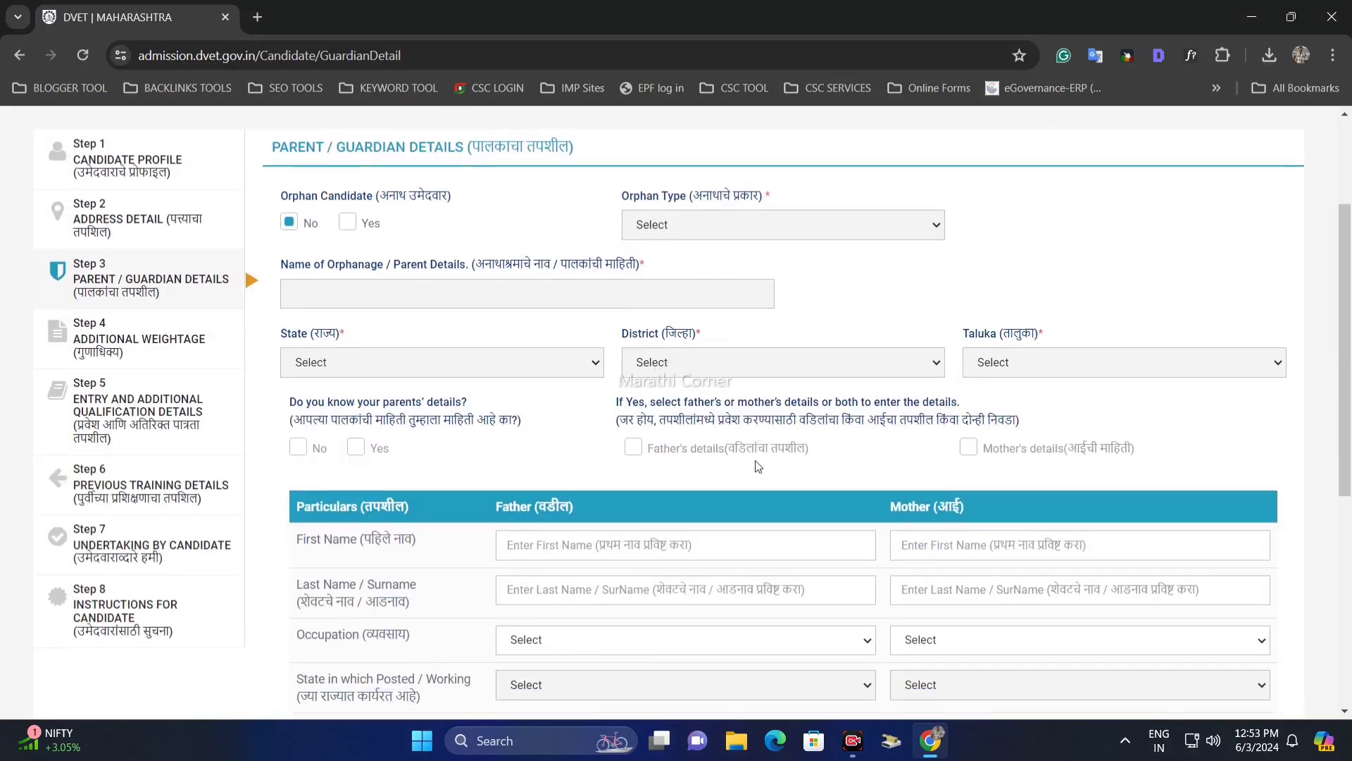
pyautogui.scroll(-1, 493, 426)
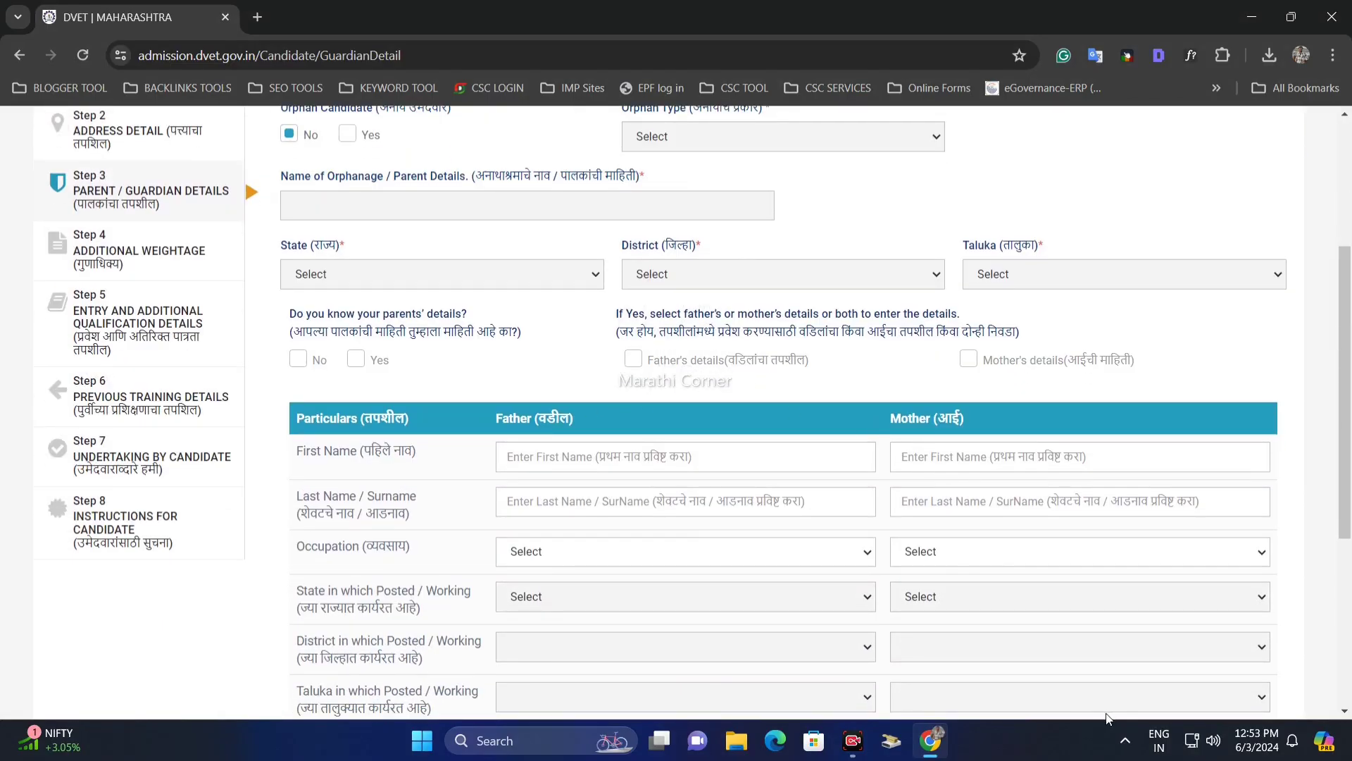
pyautogui.scroll(-1, 632, 322)
pyautogui.scroll(-1, 632, 318)
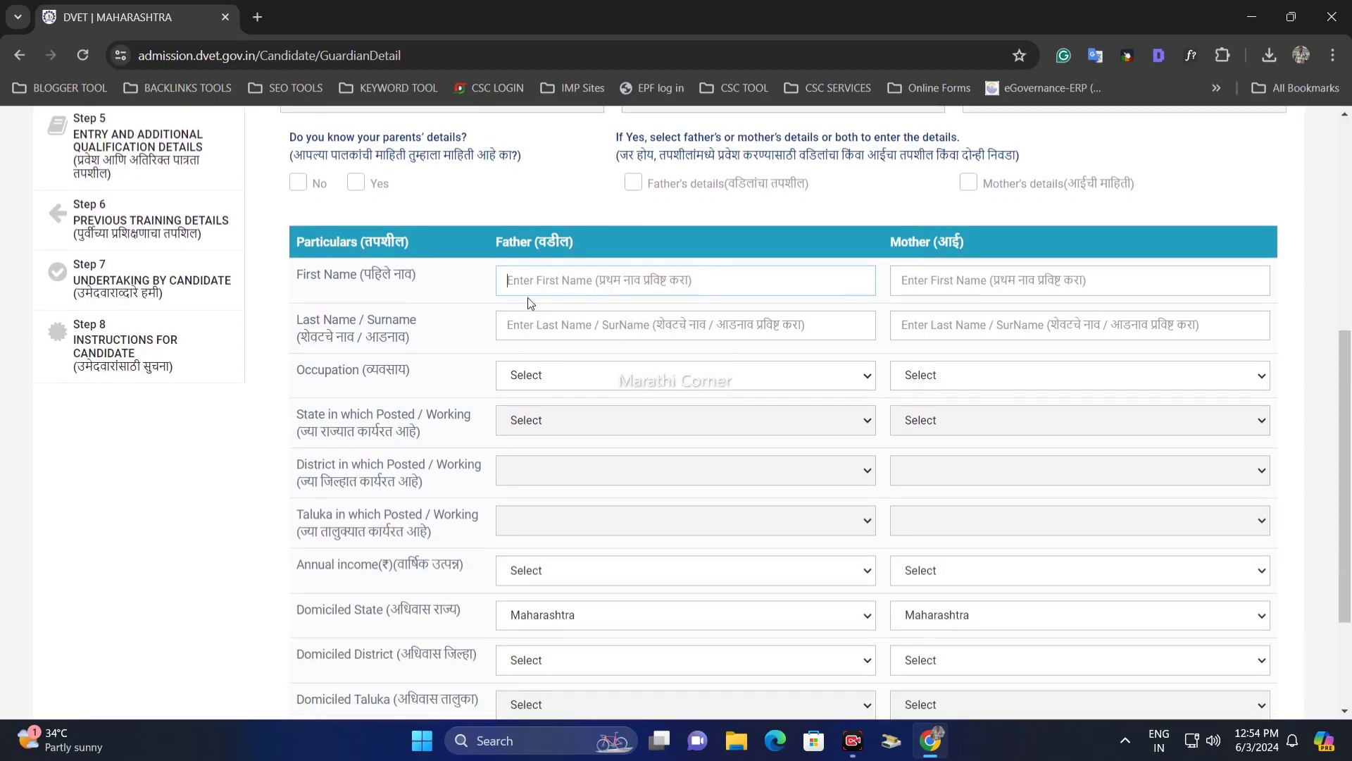
pyautogui.scroll(-1, 401, 276)
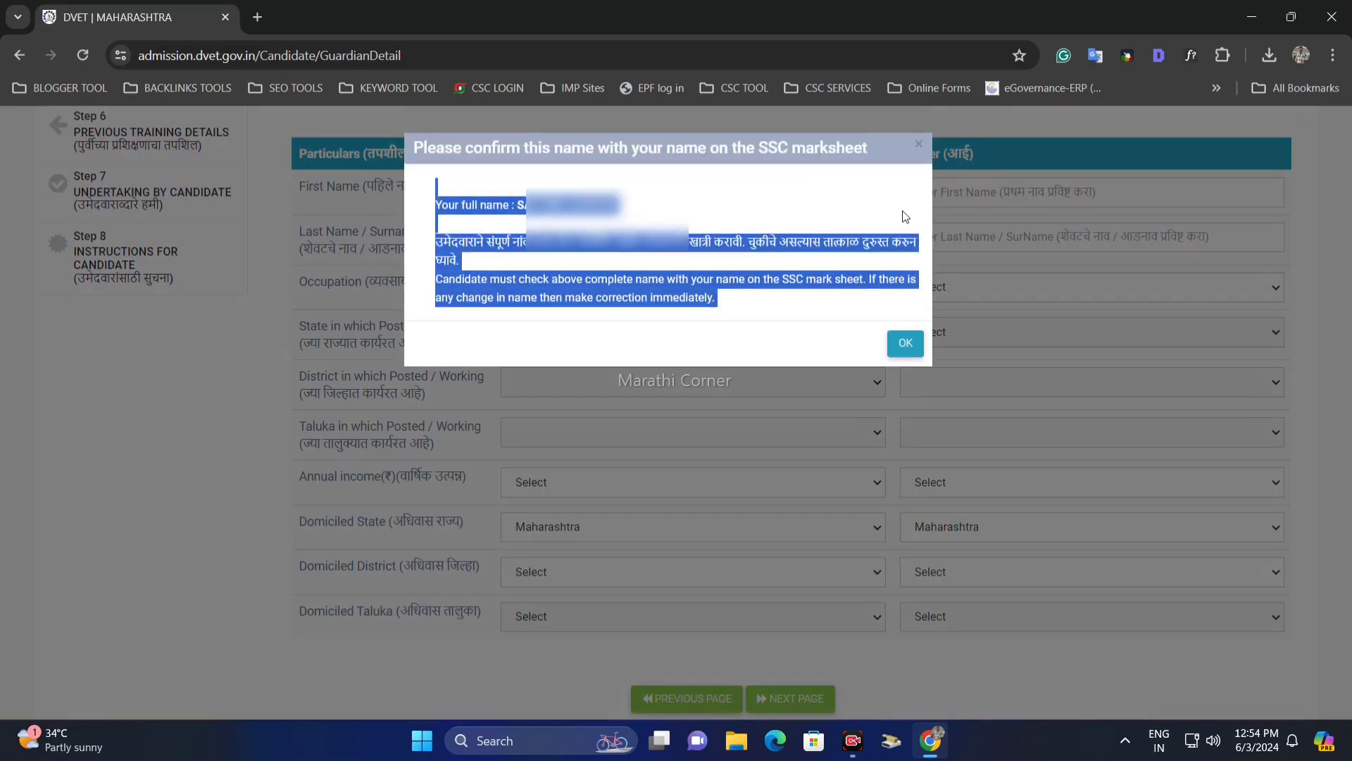
pyautogui.click(905, 219)
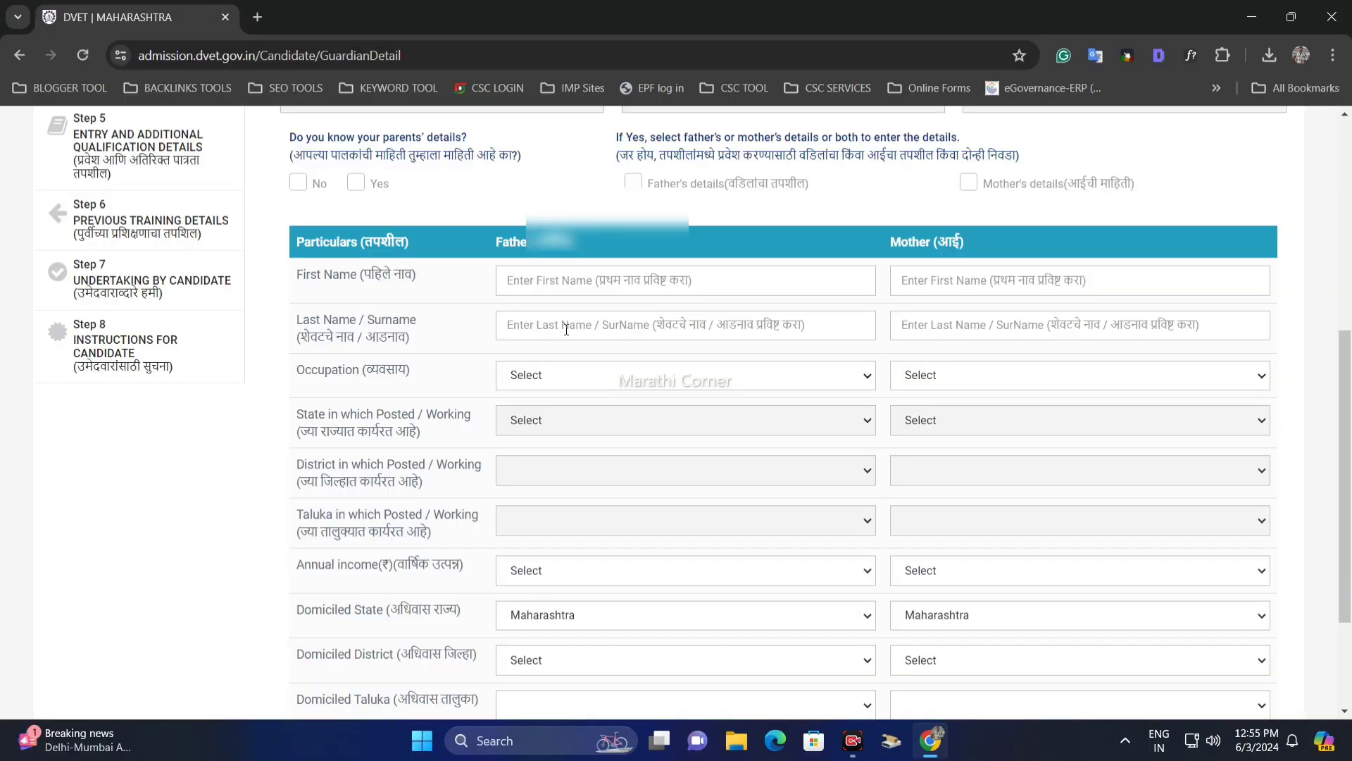
pyautogui.moveTo(326, 274); pyautogui.dragTo(418, 282)
pyautogui.moveTo(510, 245); pyautogui.dragTo(577, 244)
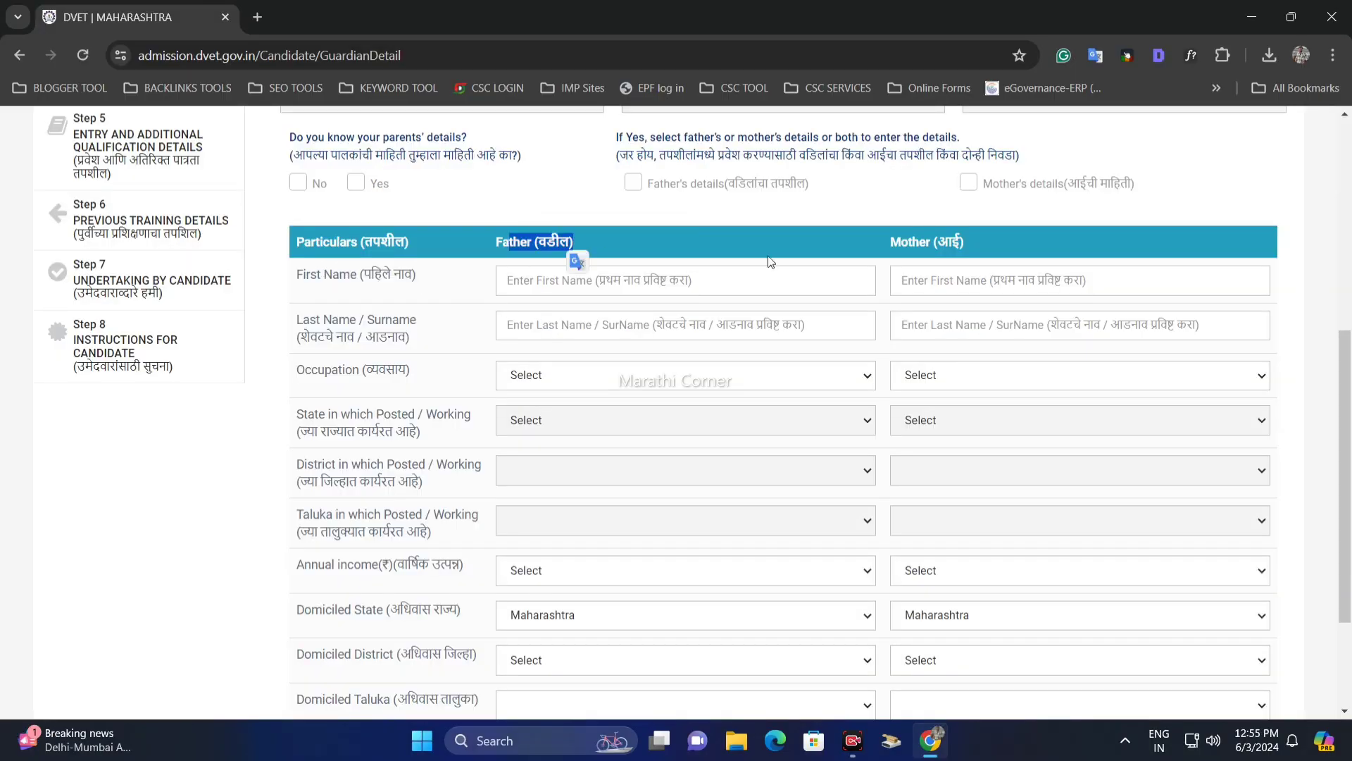
pyautogui.moveTo(891, 243); pyautogui.dragTo(951, 244)
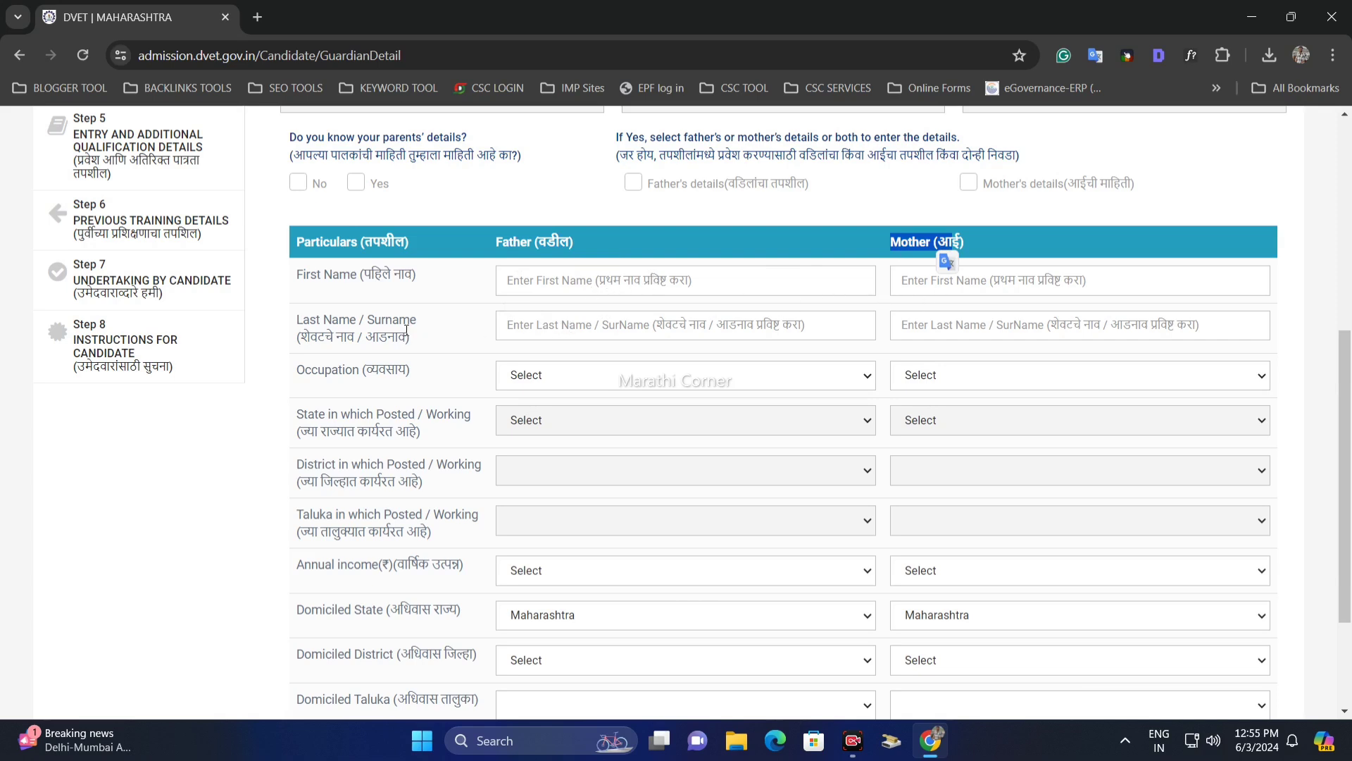
pyautogui.moveTo(382, 321); pyautogui.dragTo(521, 319)
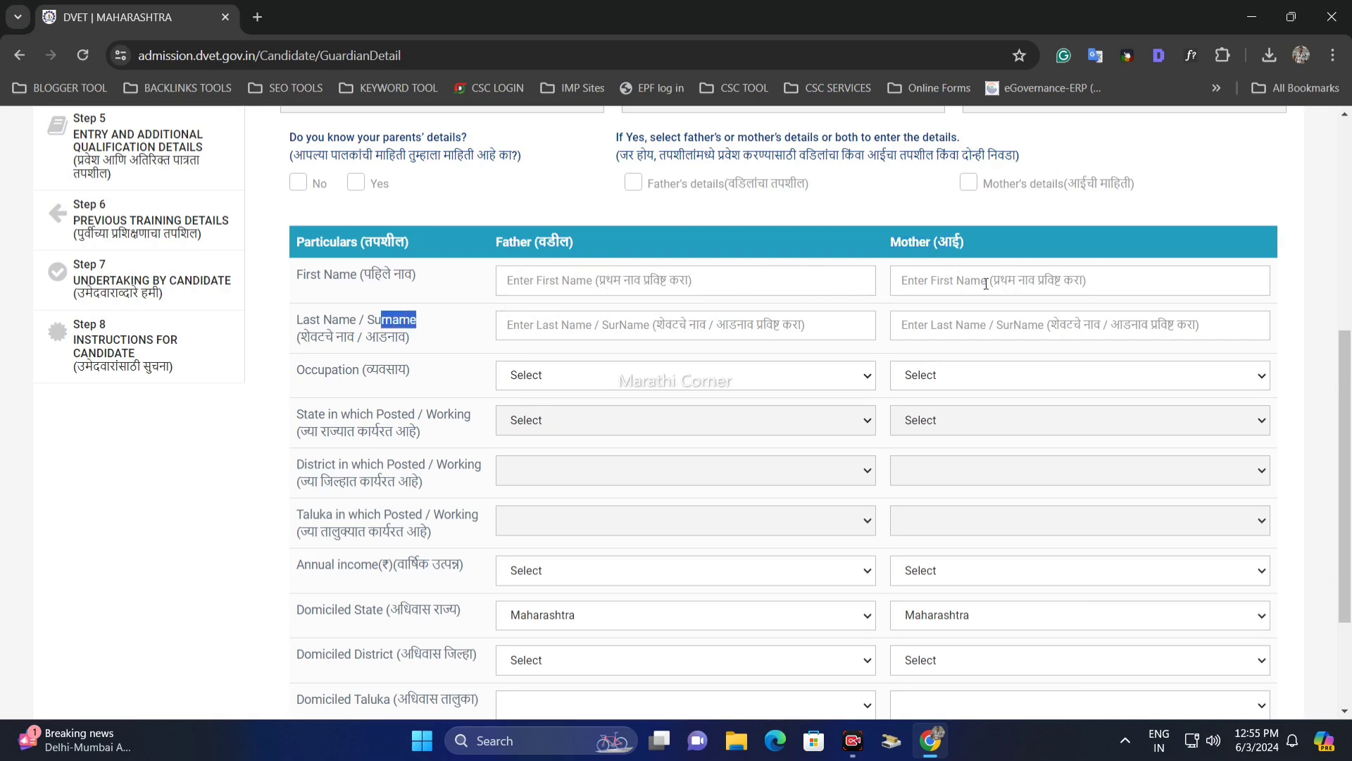
# Set the occupation of both father and mother to SELF EMPLOYEED.
pyautogui.click(518, 378)
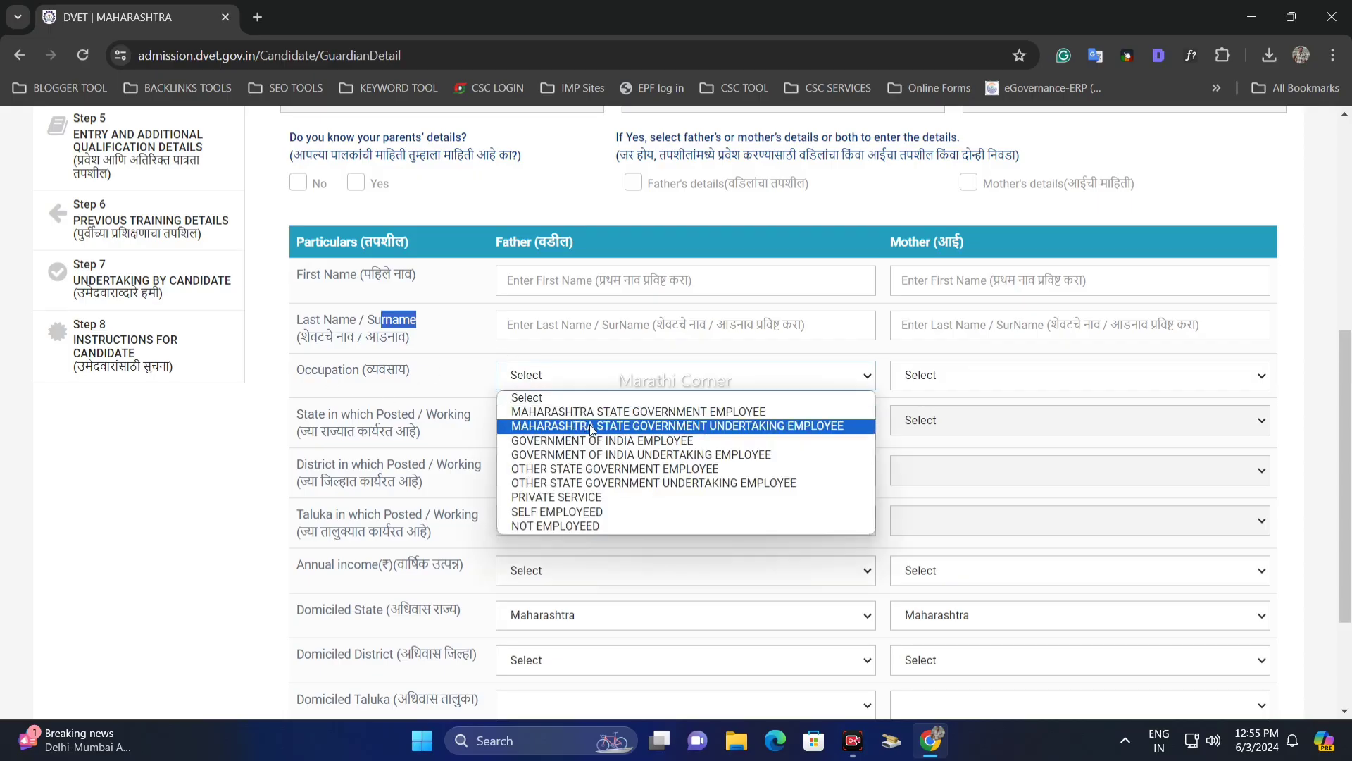
pyautogui.click(629, 511)
pyautogui.click(986, 375)
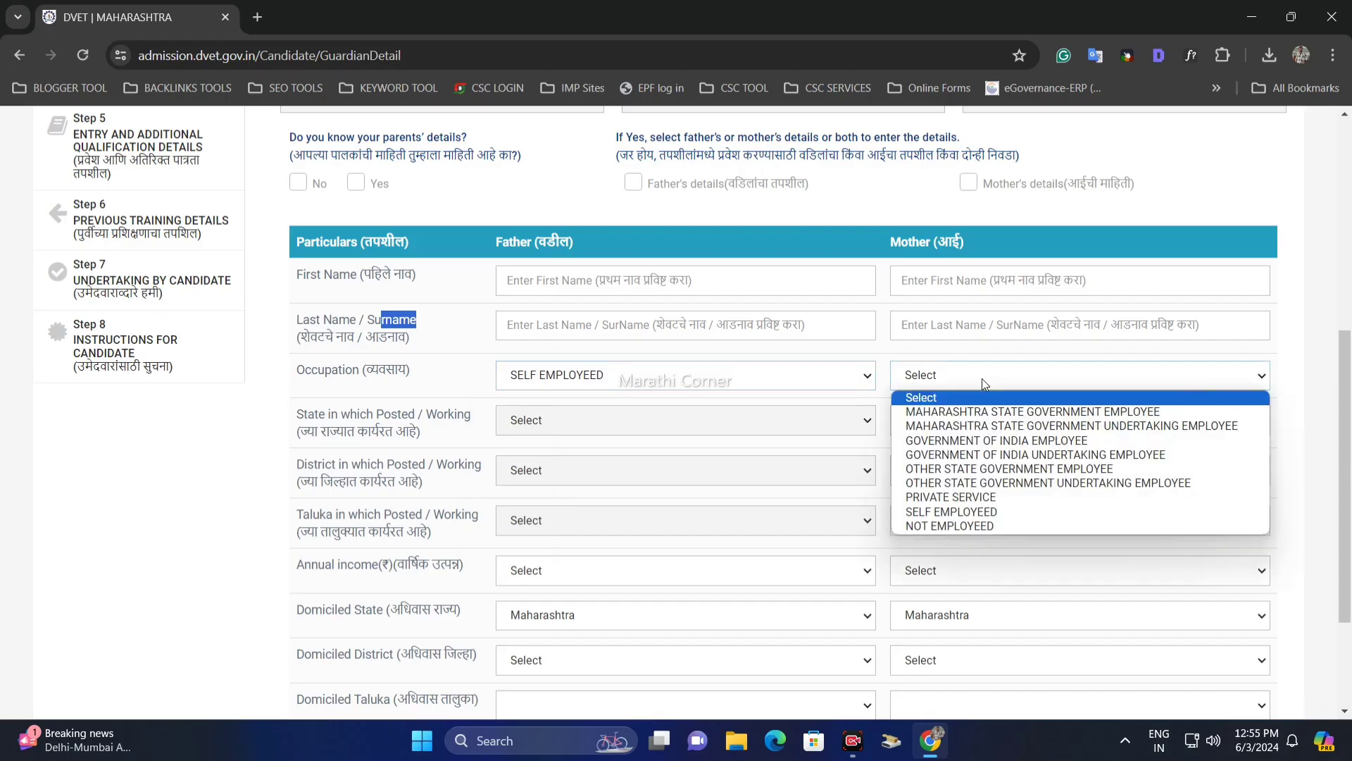
pyautogui.click(965, 513)
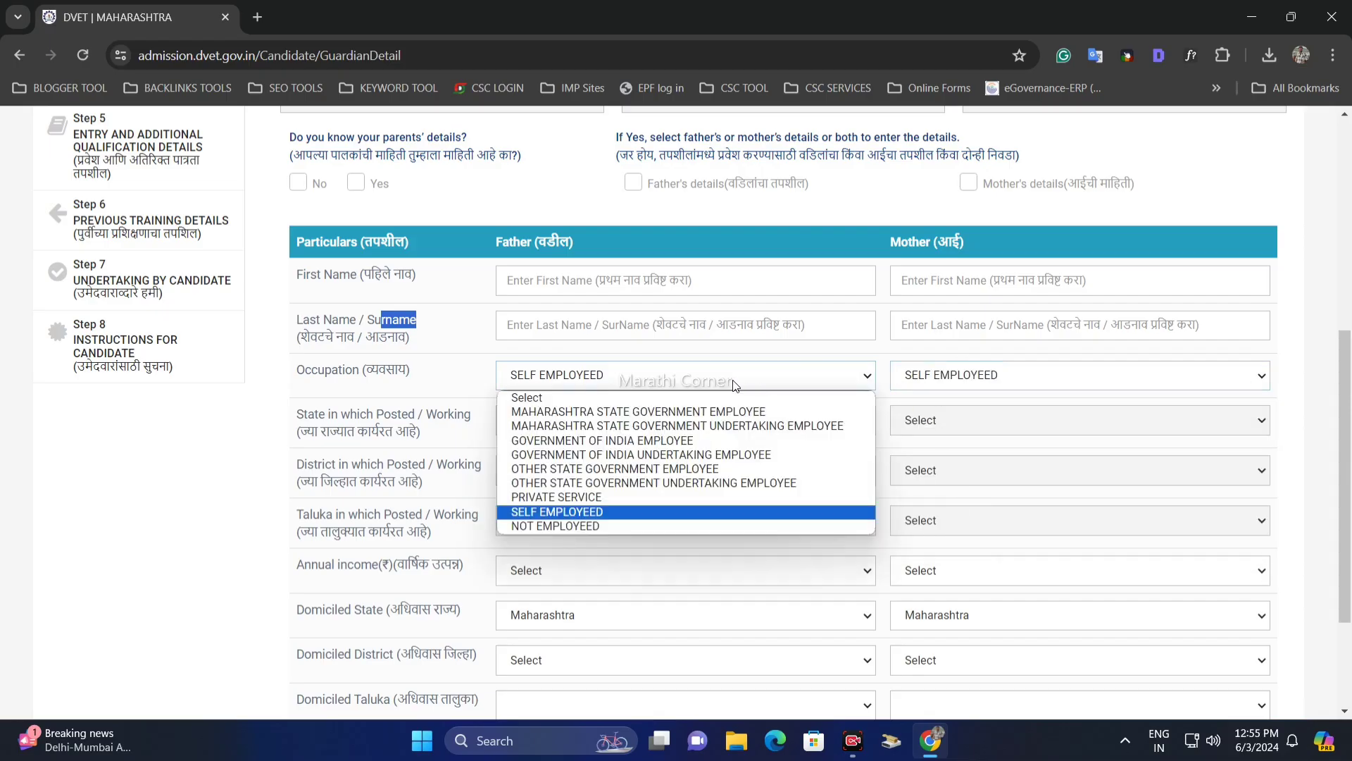
# Set the father's occupation to NOT EMPLOYEED and check the State in which Posted / Working field.
pyautogui.click(607, 512)
pyautogui.click(612, 379)
pyautogui.click(611, 530)
pyautogui.moveTo(314, 416); pyautogui.dragTo(424, 419)
pyautogui.click(411, 434)
# Reselect SELF EMPLOYEED for the mother, try it for the father, and return the father's occupation to NOT EMPLOYEED.
pyautogui.scroll(-1, 412, 434)
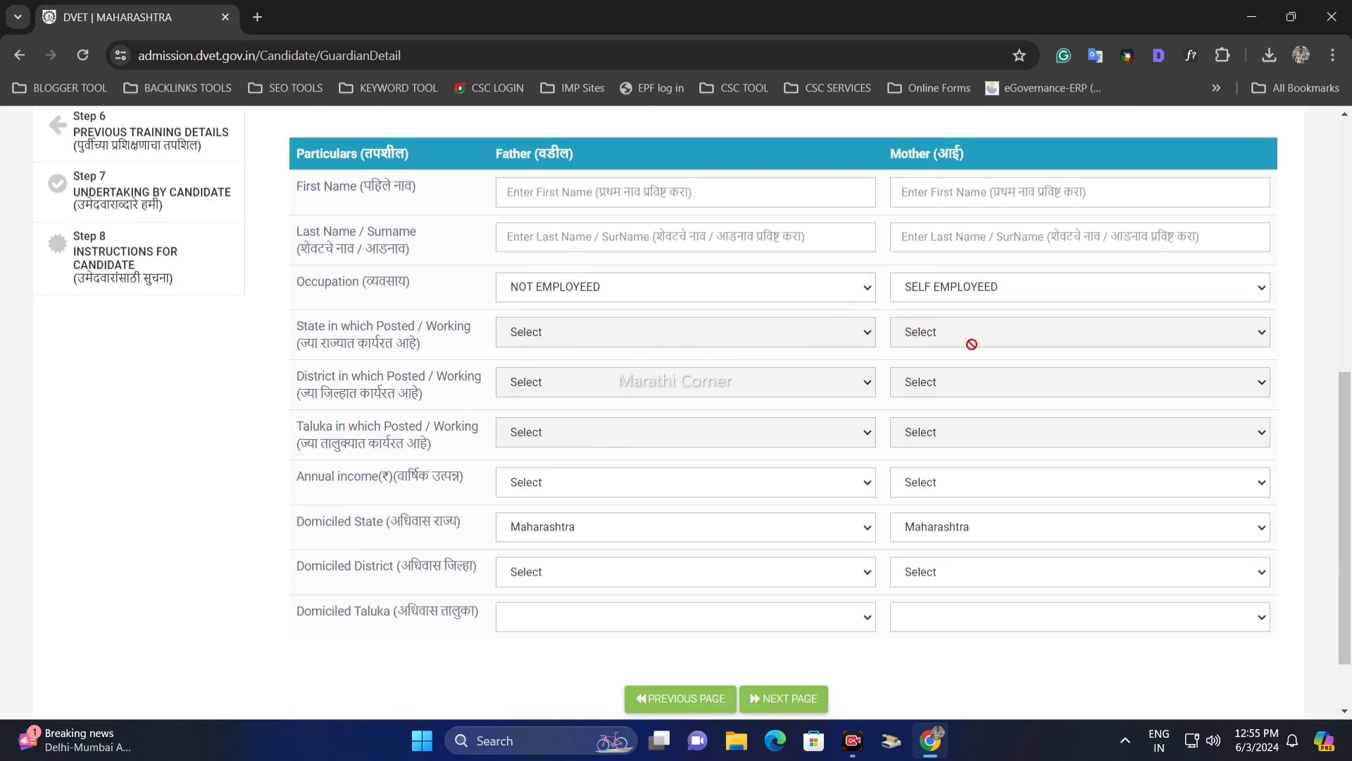
pyautogui.click(976, 299)
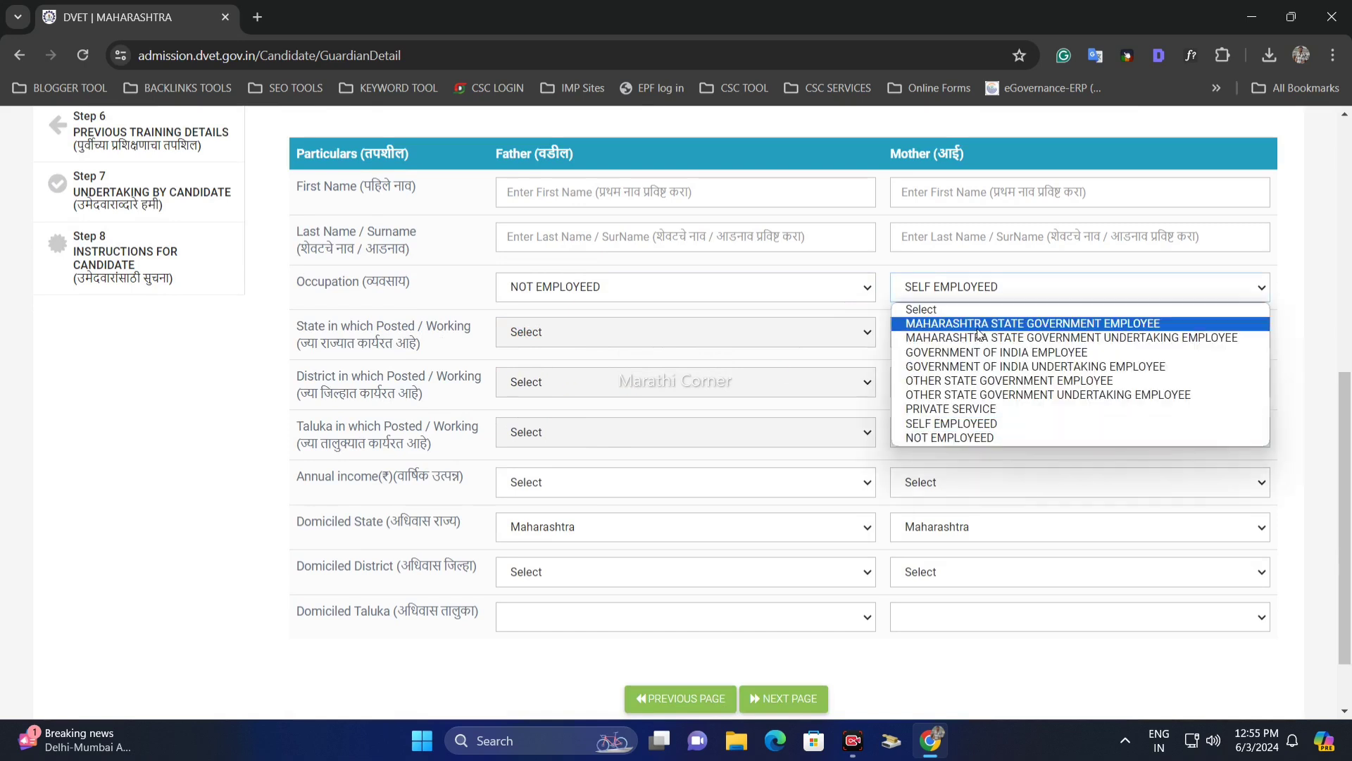
pyautogui.click(980, 425)
pyautogui.click(513, 300)
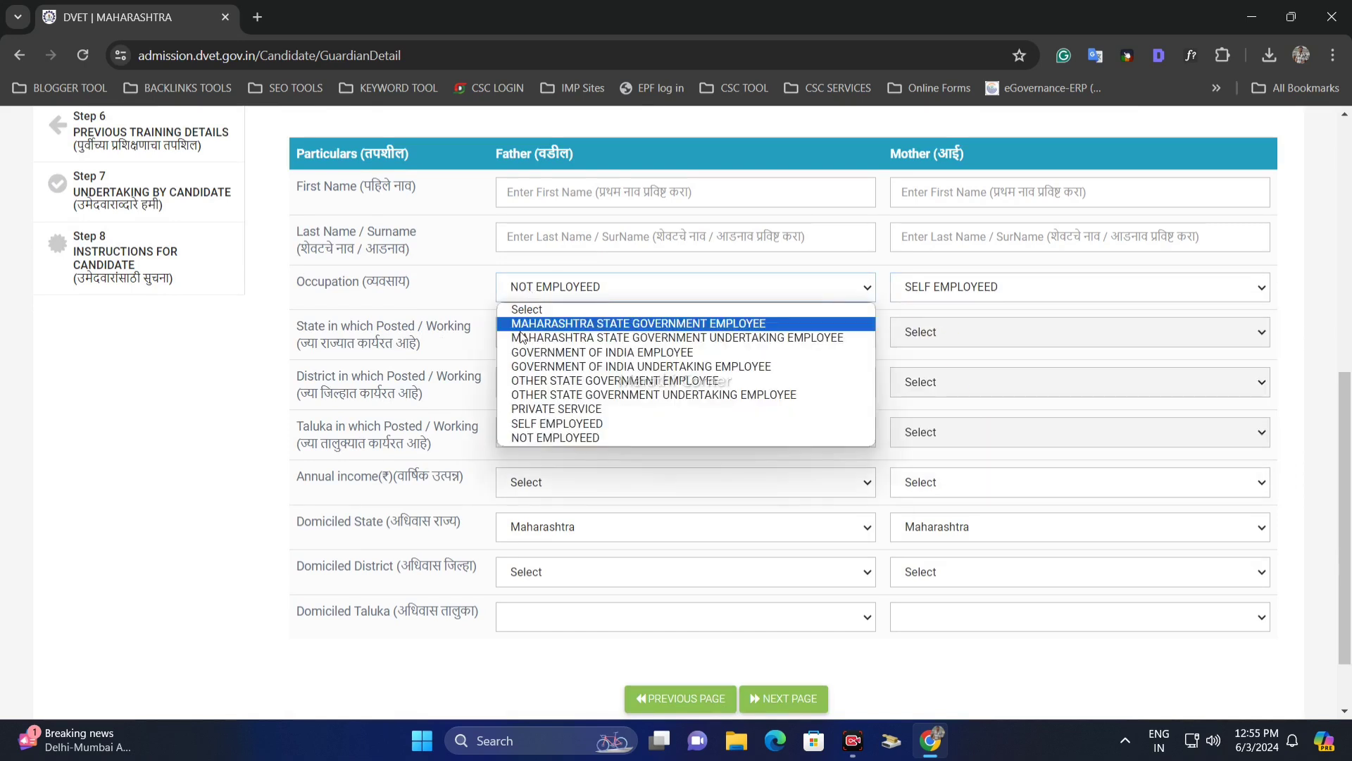
pyautogui.click(534, 424)
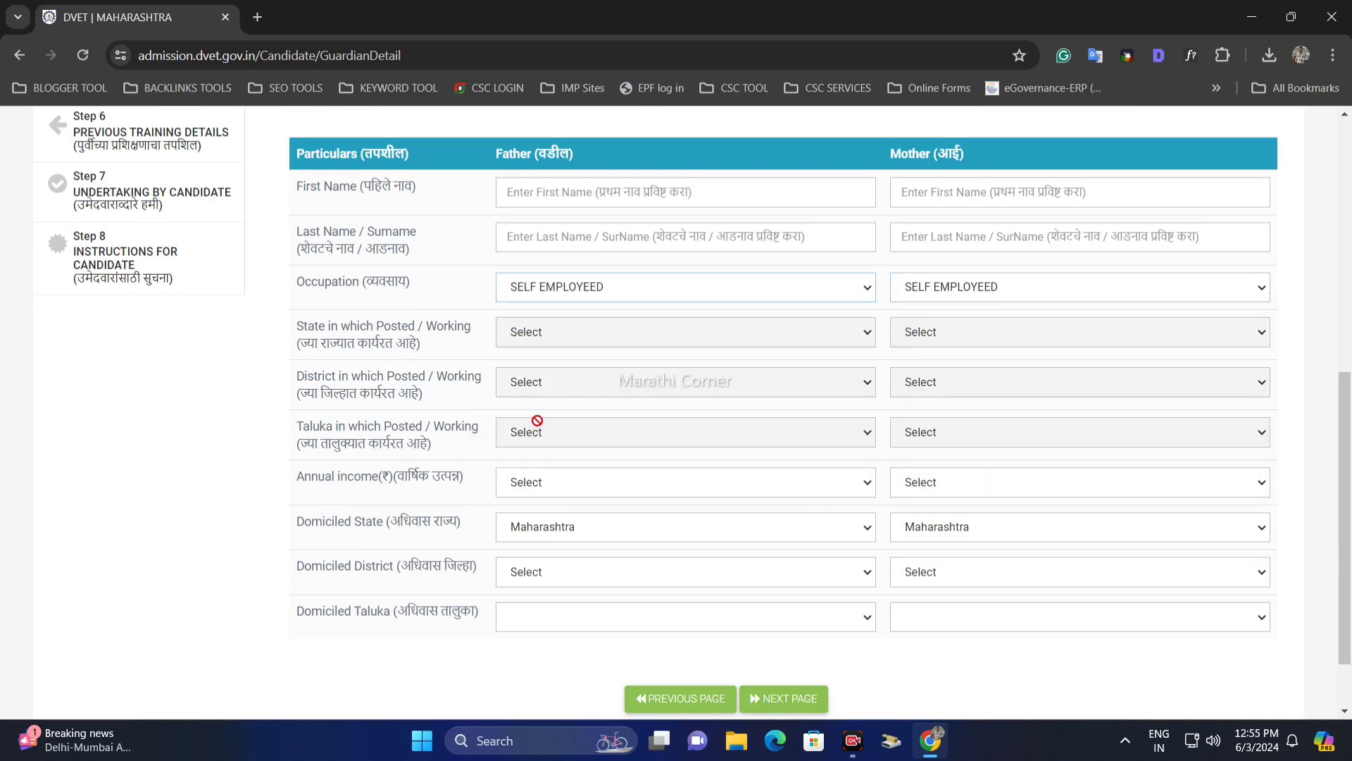
pyautogui.click(577, 303)
pyautogui.click(562, 435)
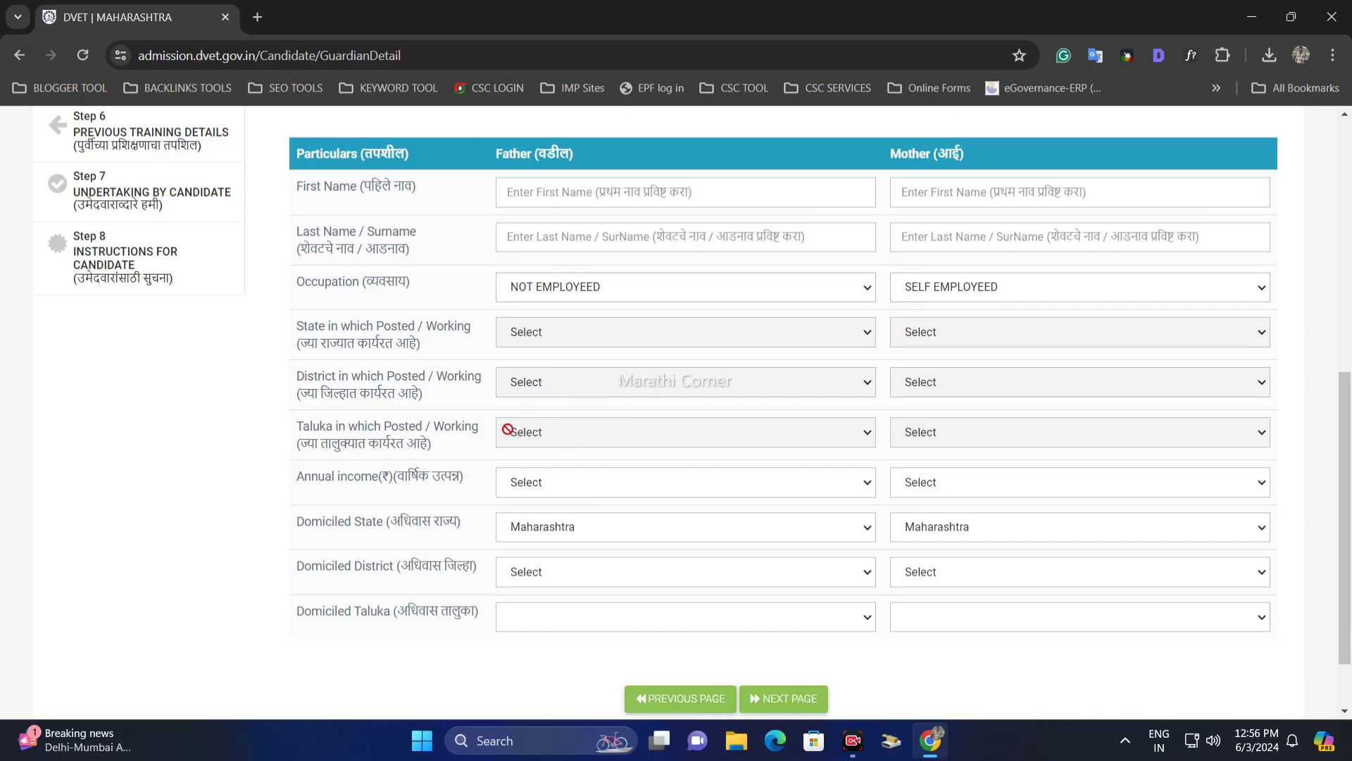
# Set the annual income of both father and mother to Below 1,00,000.
pyautogui.moveTo(320, 482); pyautogui.dragTo(423, 485)
pyautogui.click(448, 481)
pyautogui.click(564, 486)
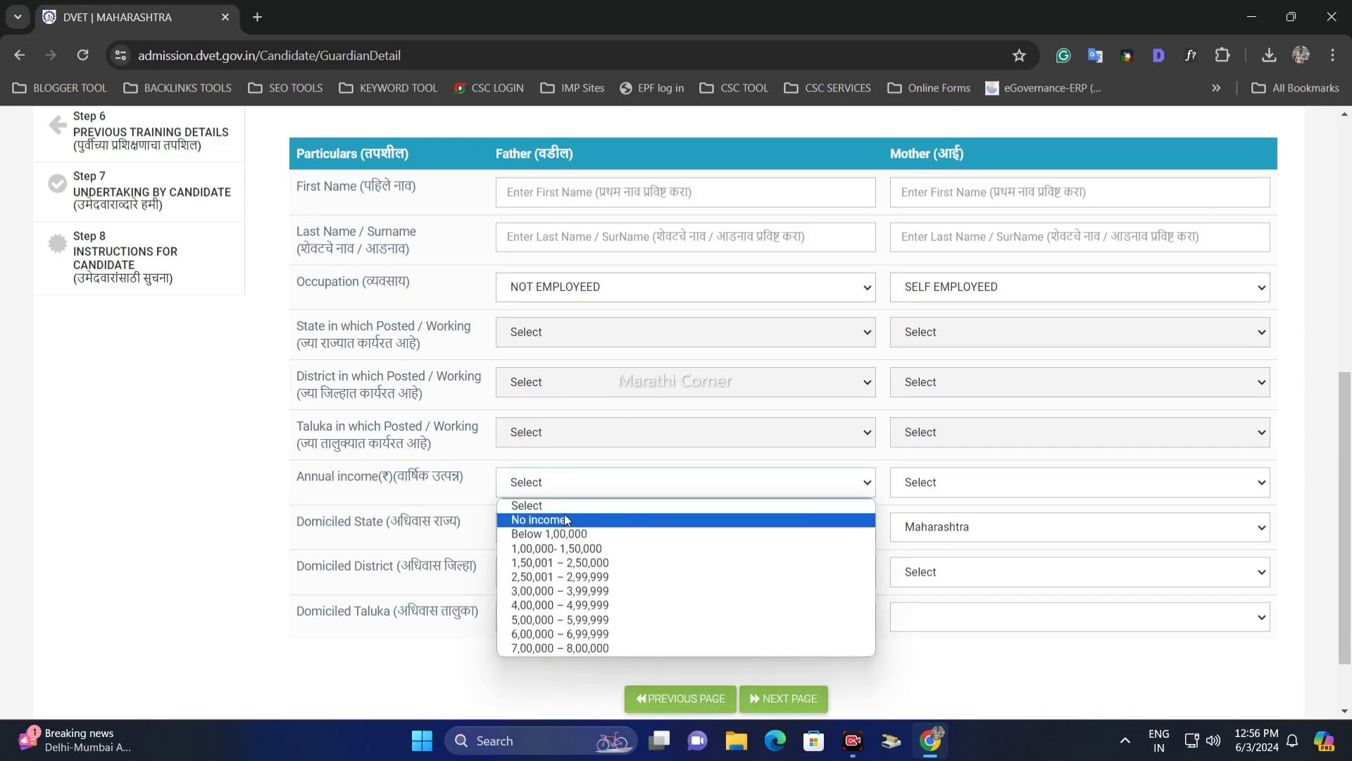
pyautogui.click(600, 534)
pyautogui.click(950, 486)
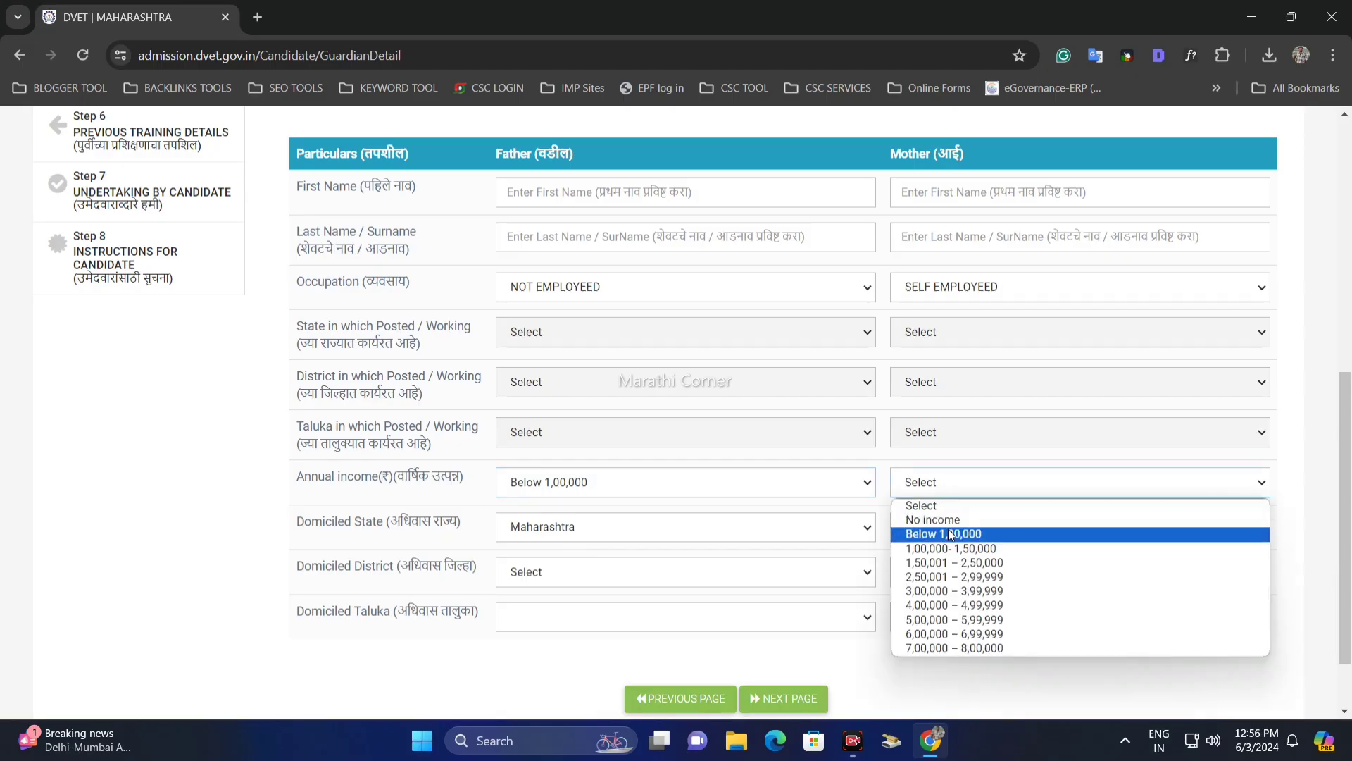
pyautogui.click(952, 533)
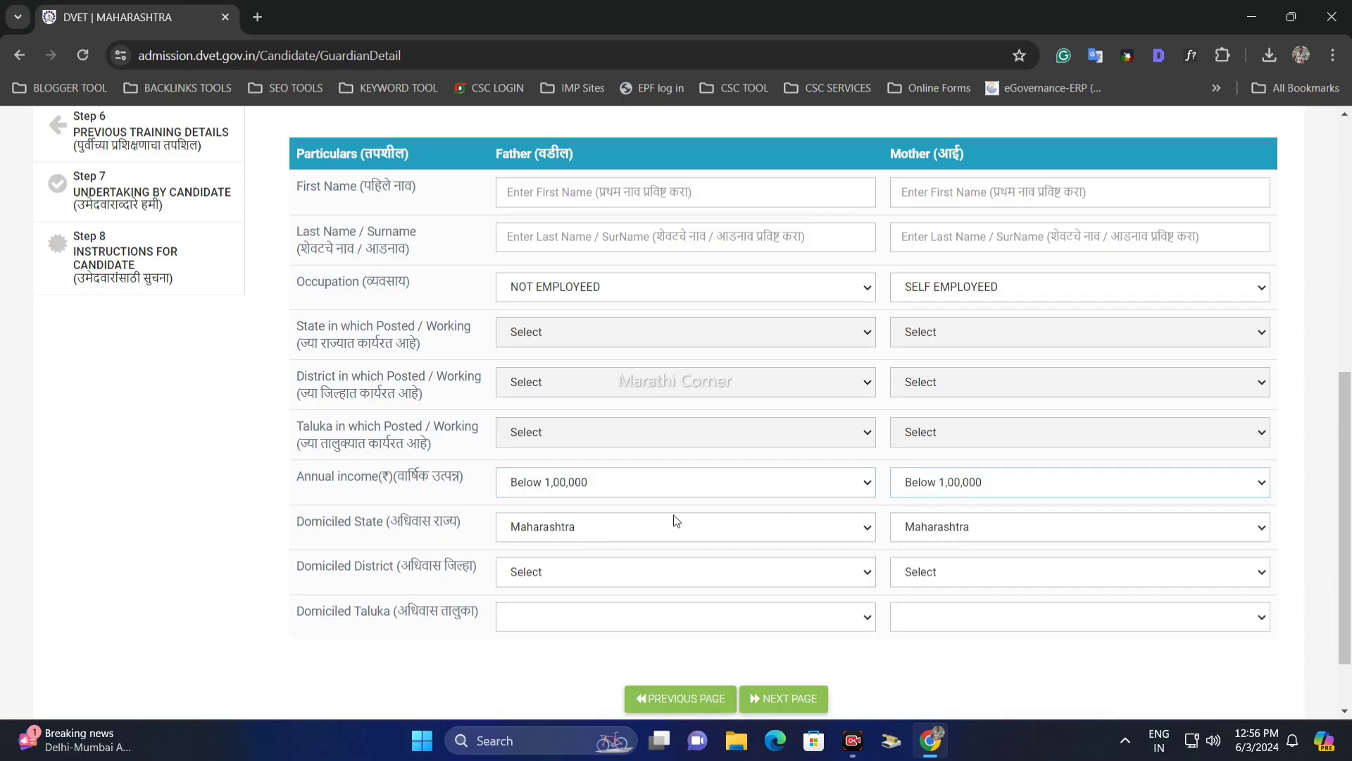
# Set the father's annual income to No income, try the same for the mother, and return hers to Below 1,00,000.
pyautogui.moveTo(454, 519); pyautogui.dragTo(443, 521)
pyautogui.click(561, 484)
pyautogui.click(567, 516)
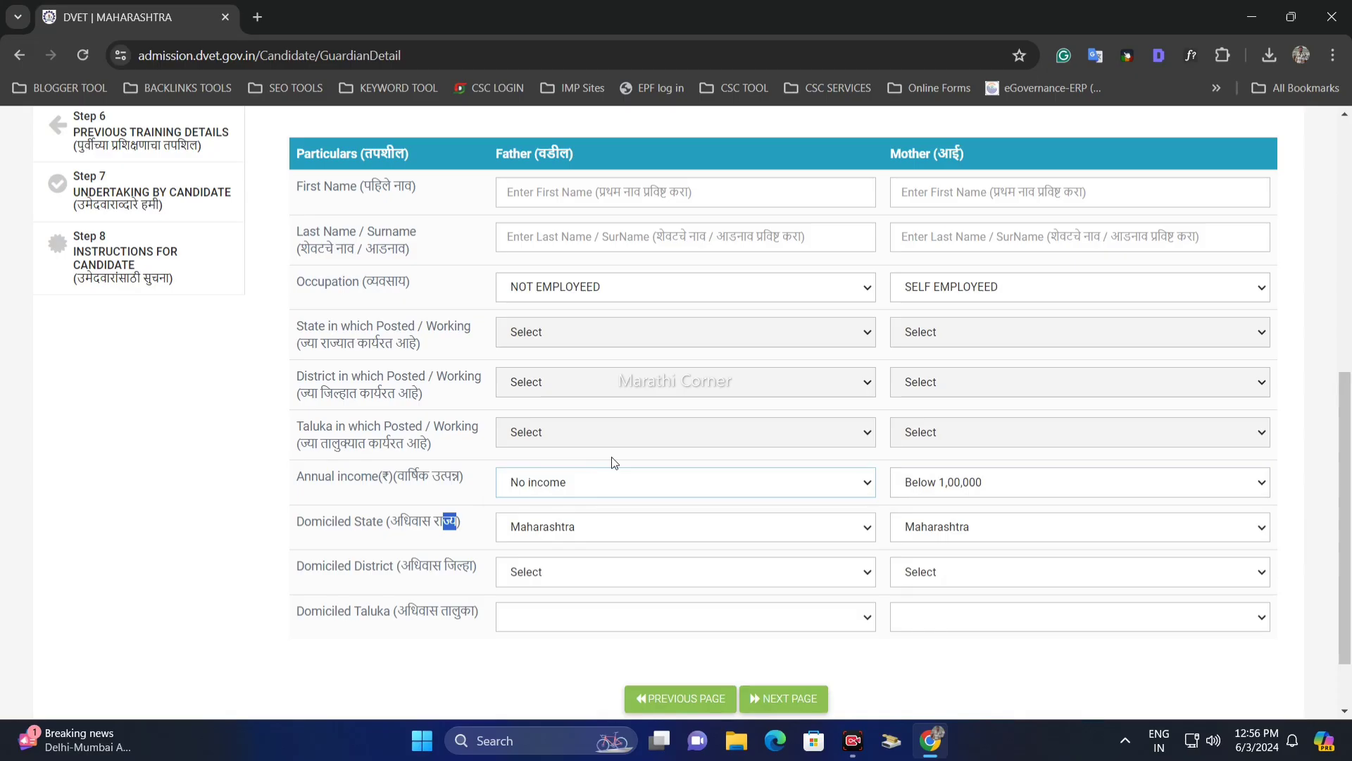
pyautogui.click(944, 484)
pyautogui.click(935, 519)
pyautogui.click(928, 492)
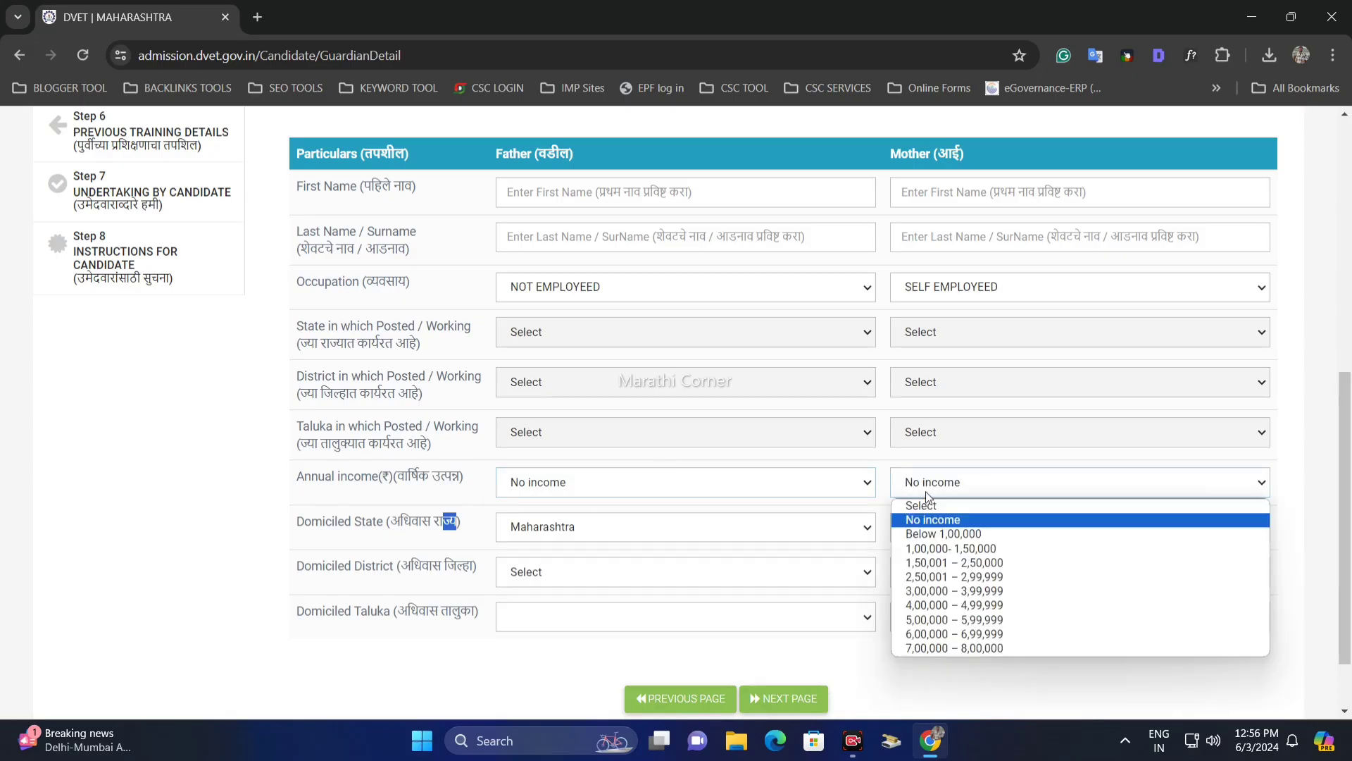
pyautogui.click(923, 534)
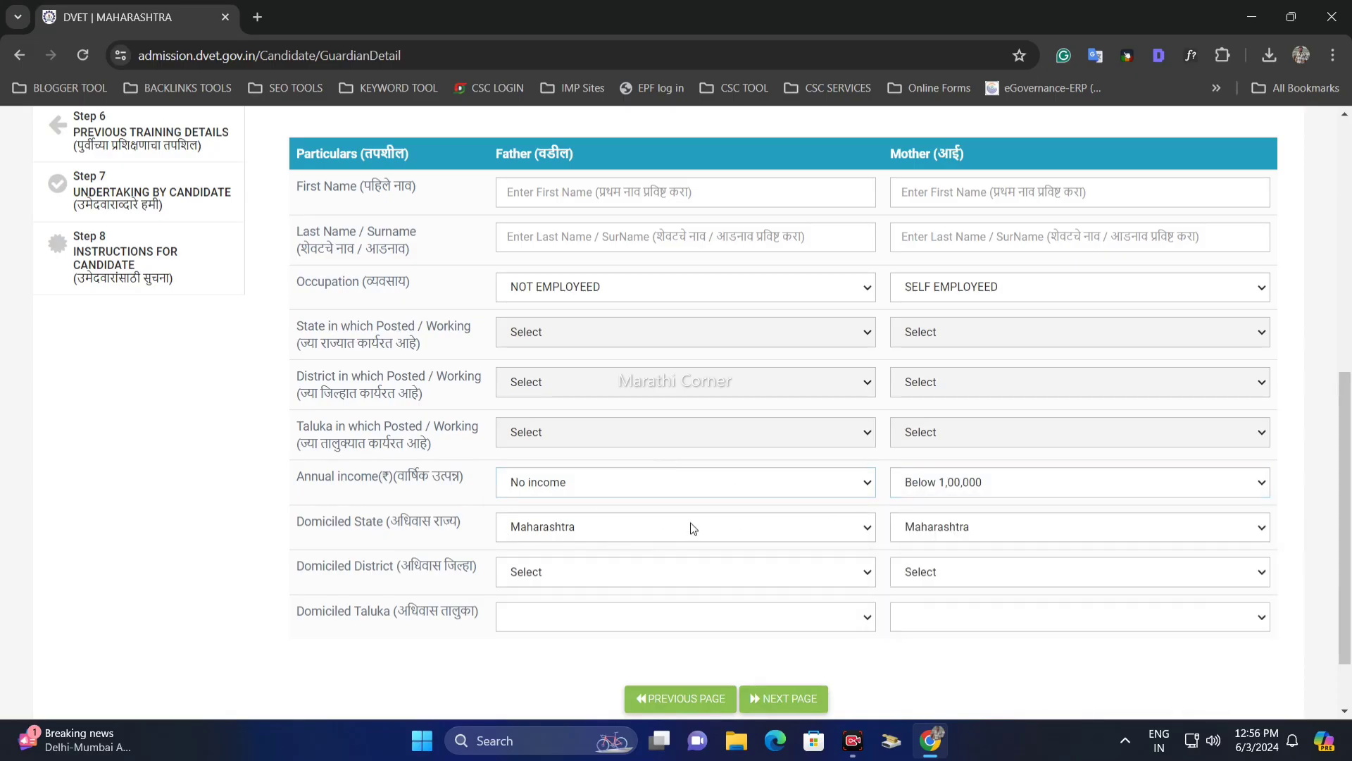
# Set the Domiciled District of both father and mother to Pune.
pyautogui.click(590, 575)
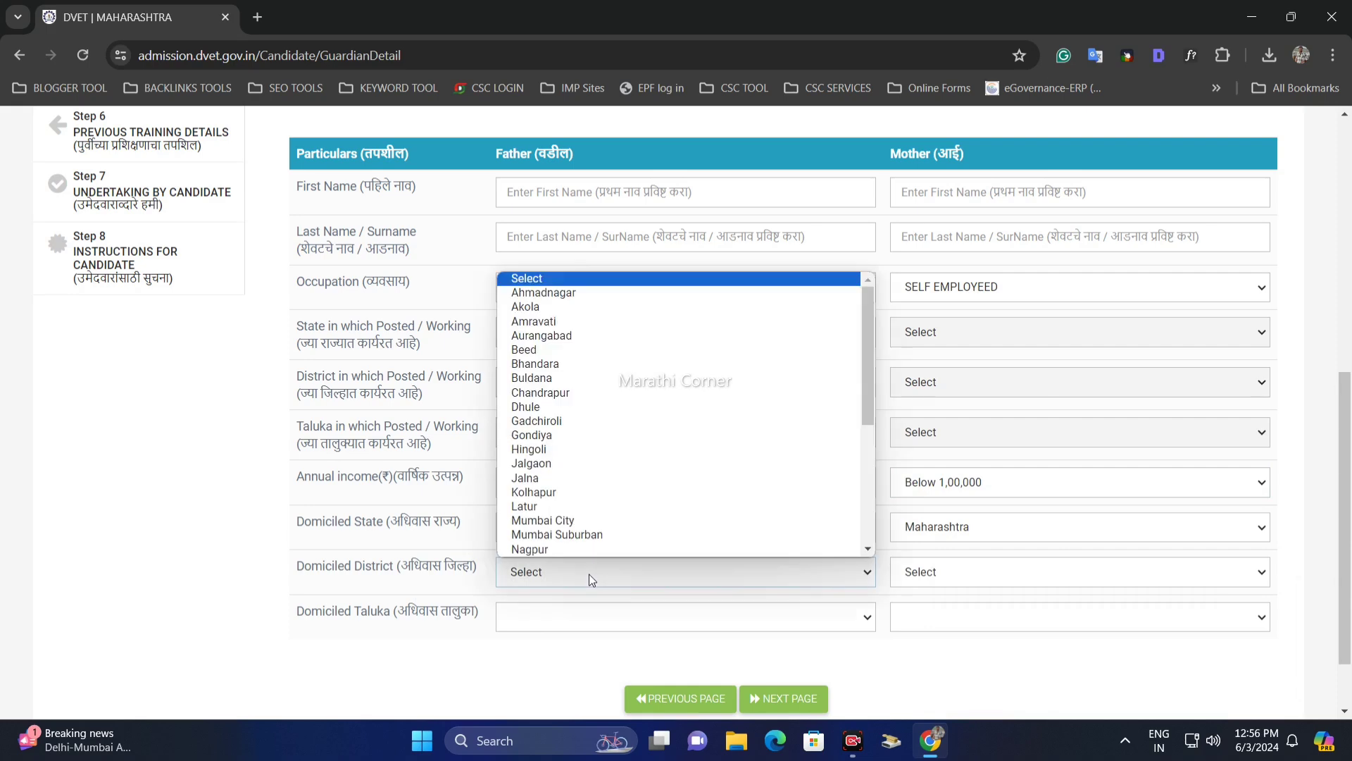
pyautogui.write('pune')
pyautogui.press('Return')
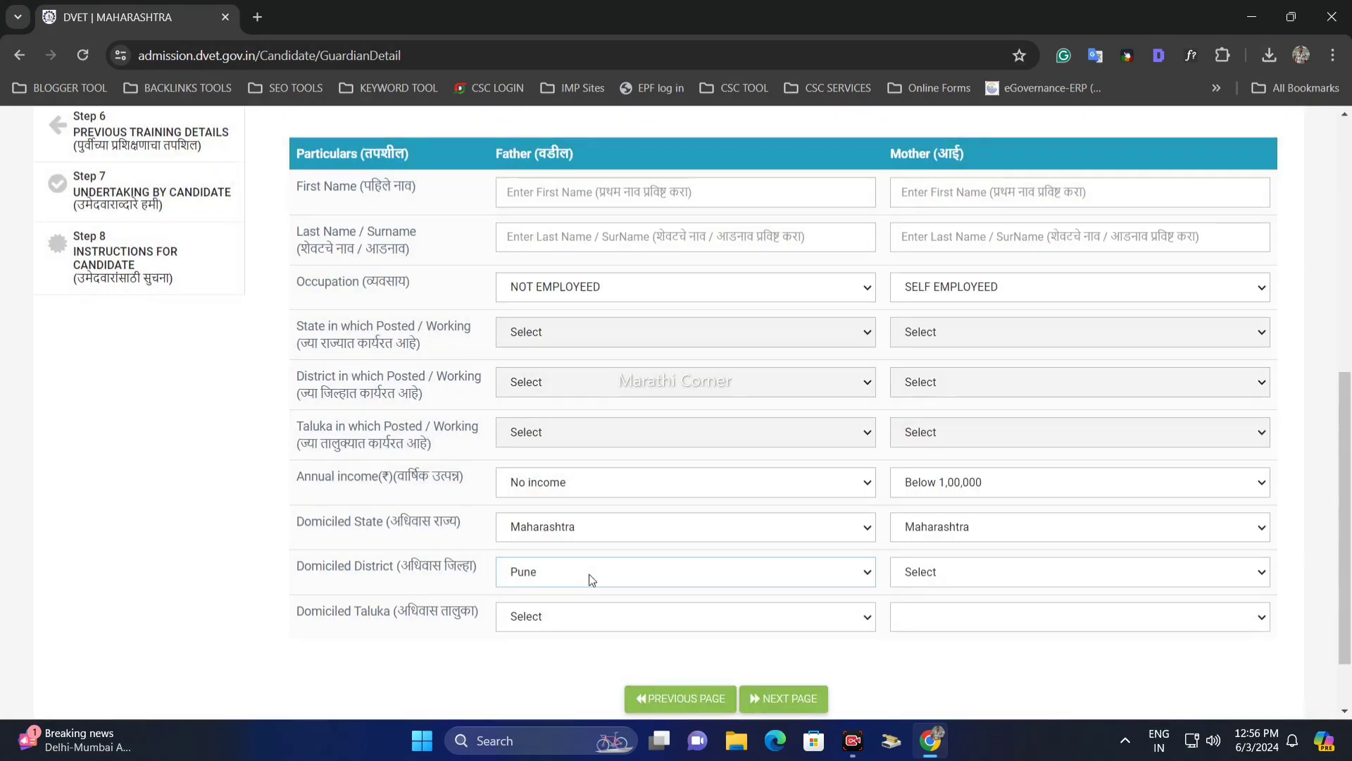
pyautogui.click(958, 585)
pyautogui.write('pune')
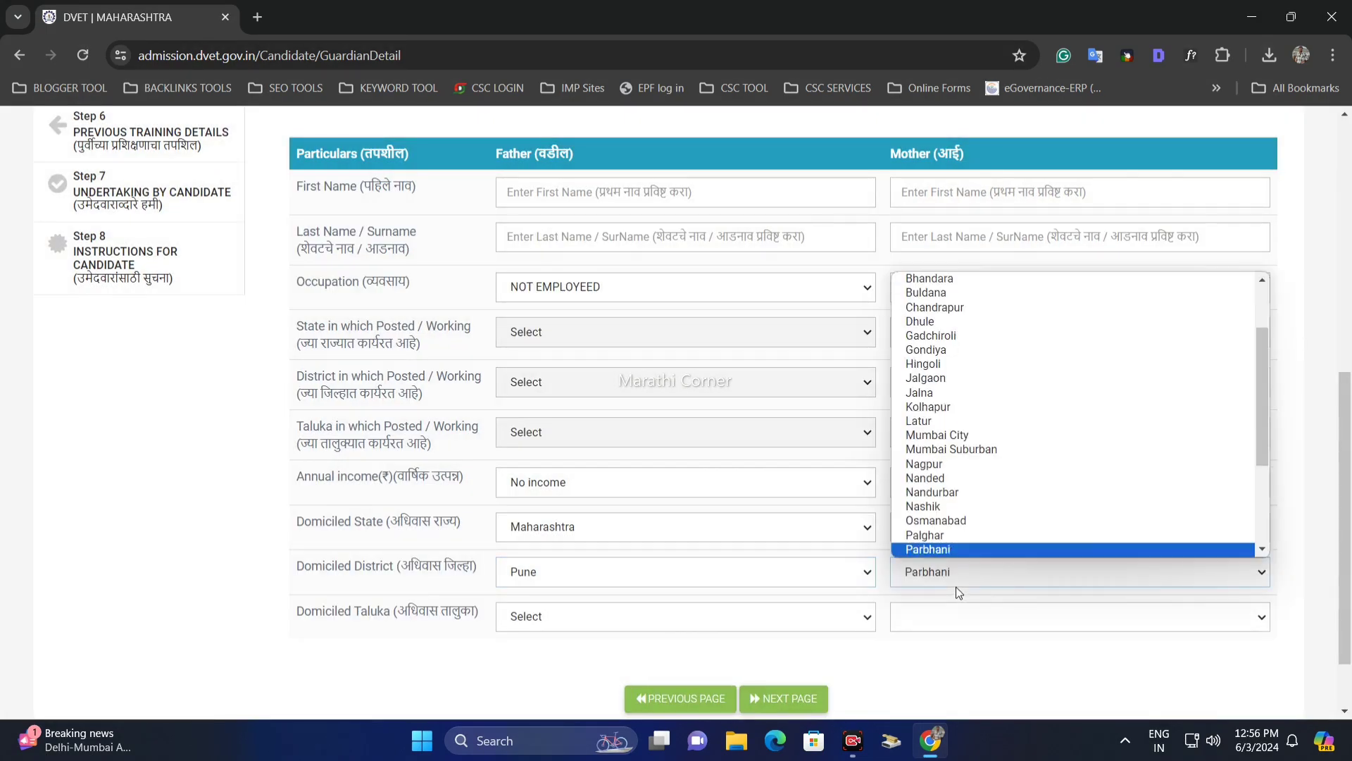
pyautogui.press('Return')
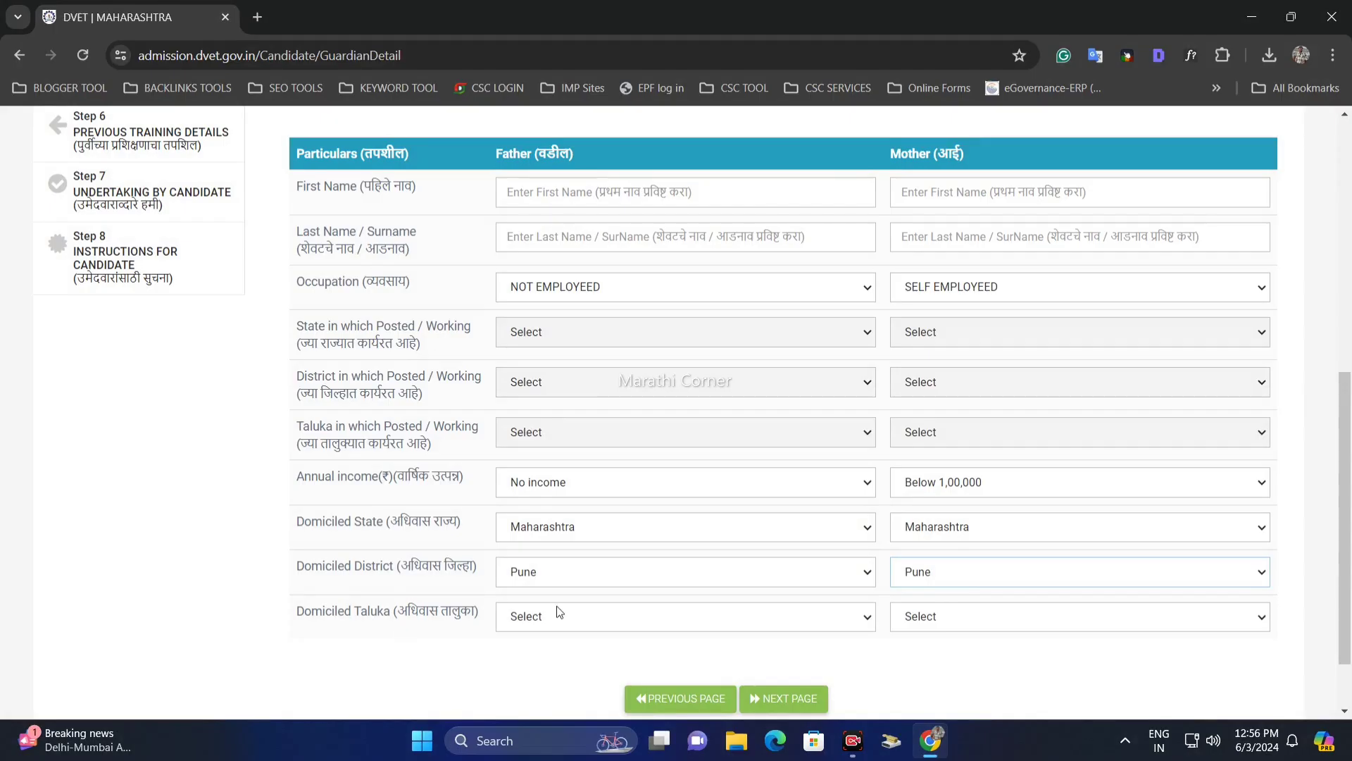
# Set the Domiciled Taluka of both father and mother to Baramati.
pyautogui.click(559, 611)
pyautogui.press('b')
pyautogui.press('b')
pyautogui.press('b')
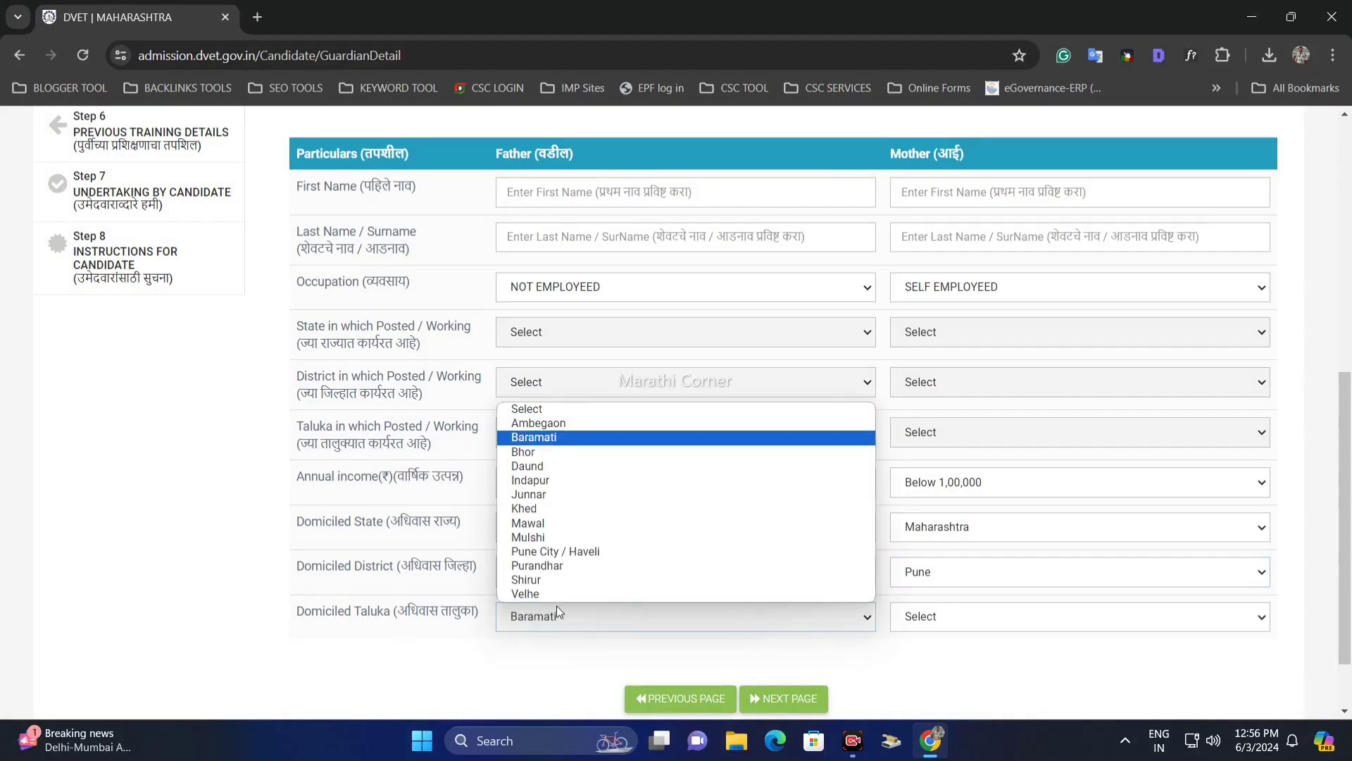
pyautogui.press('Return')
pyautogui.click(949, 620)
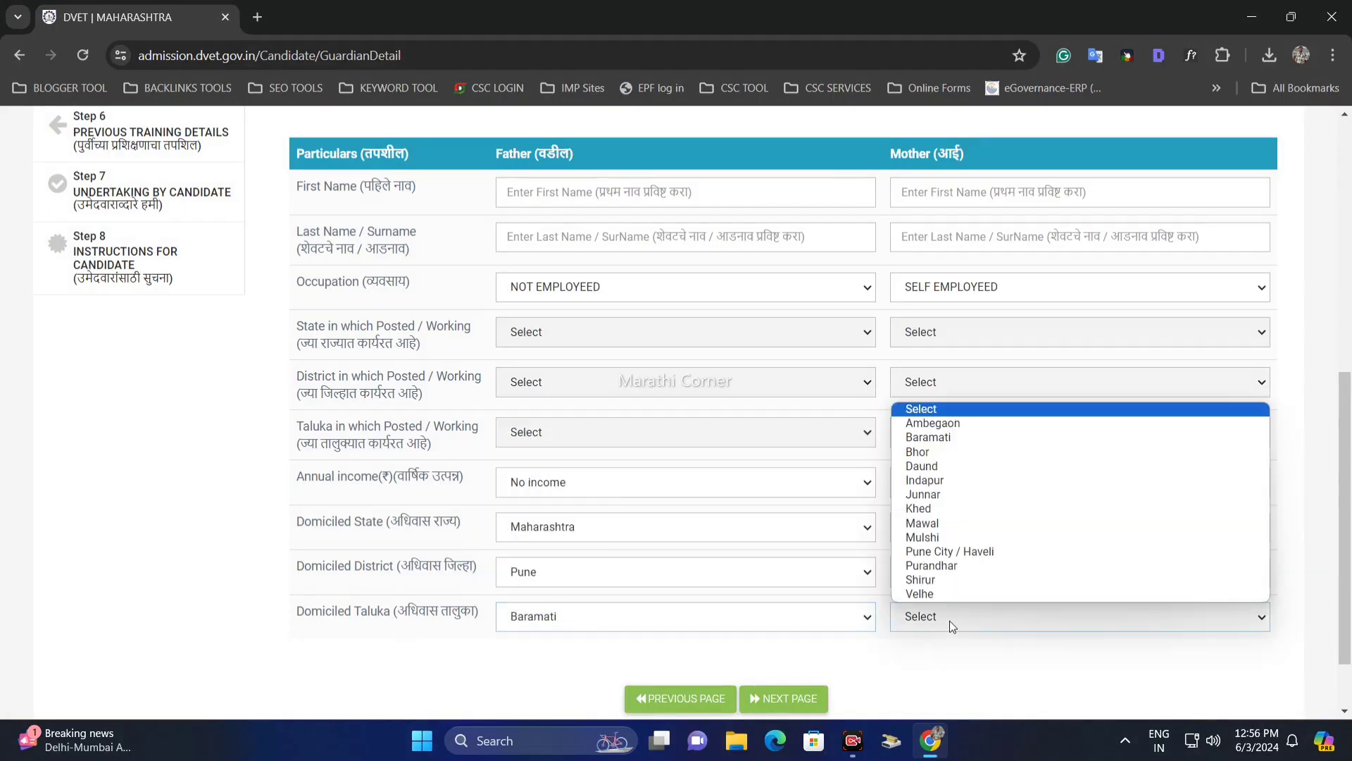
pyautogui.press('b')
pyautogui.press('Return')
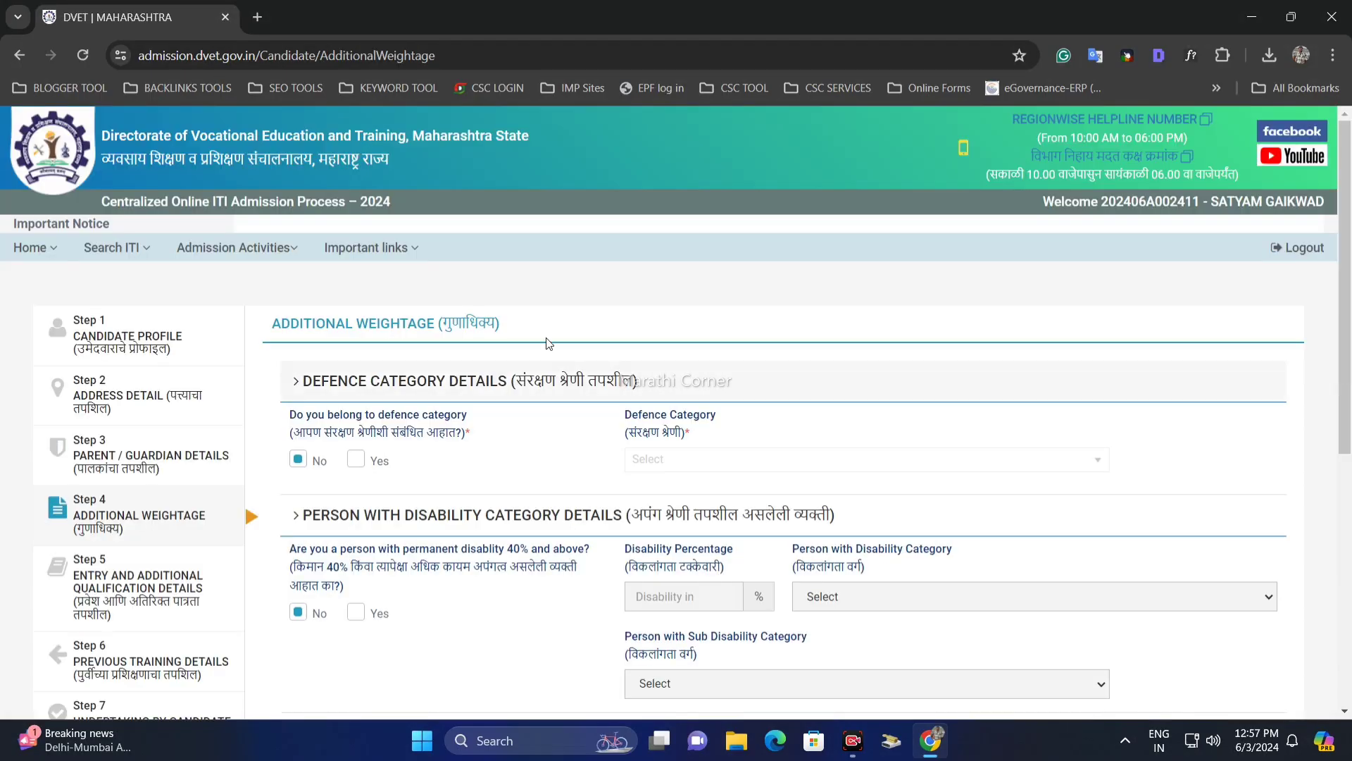
# Try Yes for the defence category with D7 - Ward of Active Service Personnel, and return the answer to No.
pyautogui.scroll(-1, 589, 342)
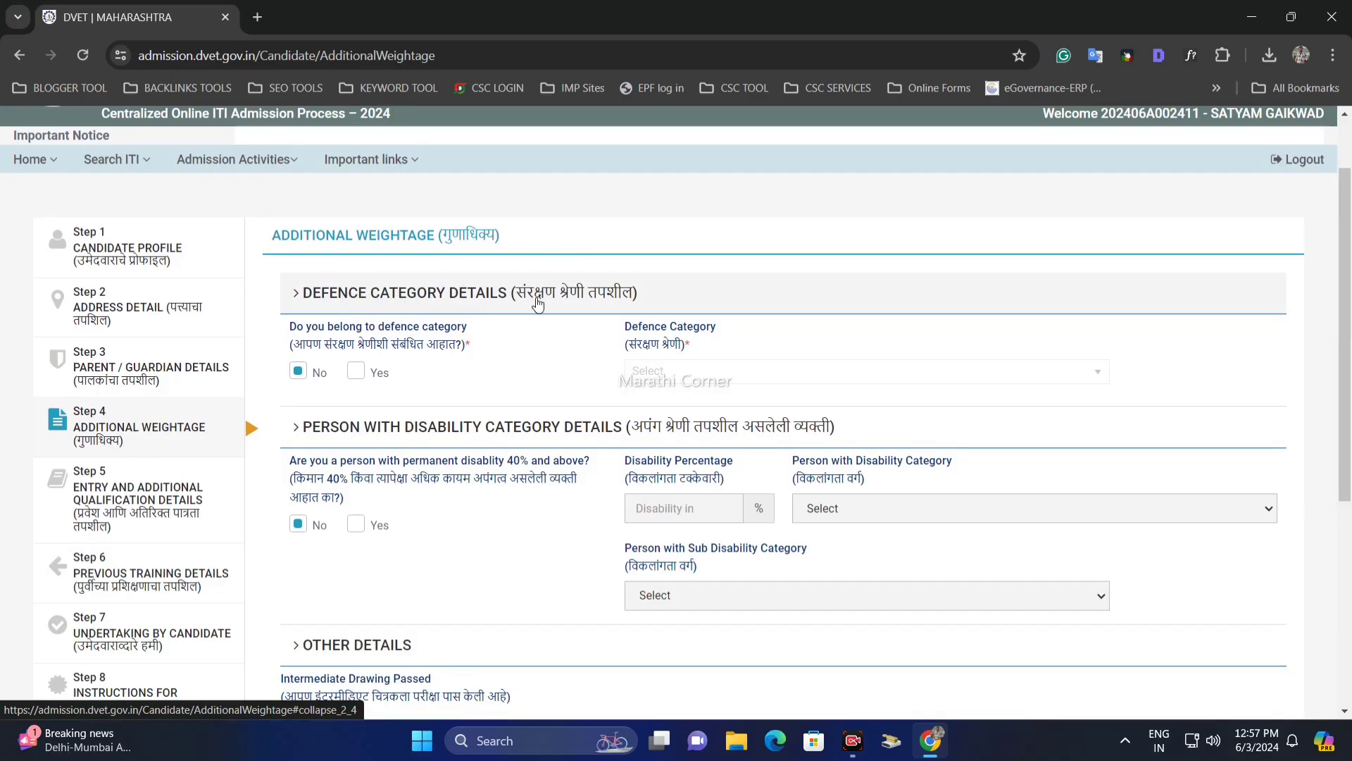
pyautogui.click(356, 372)
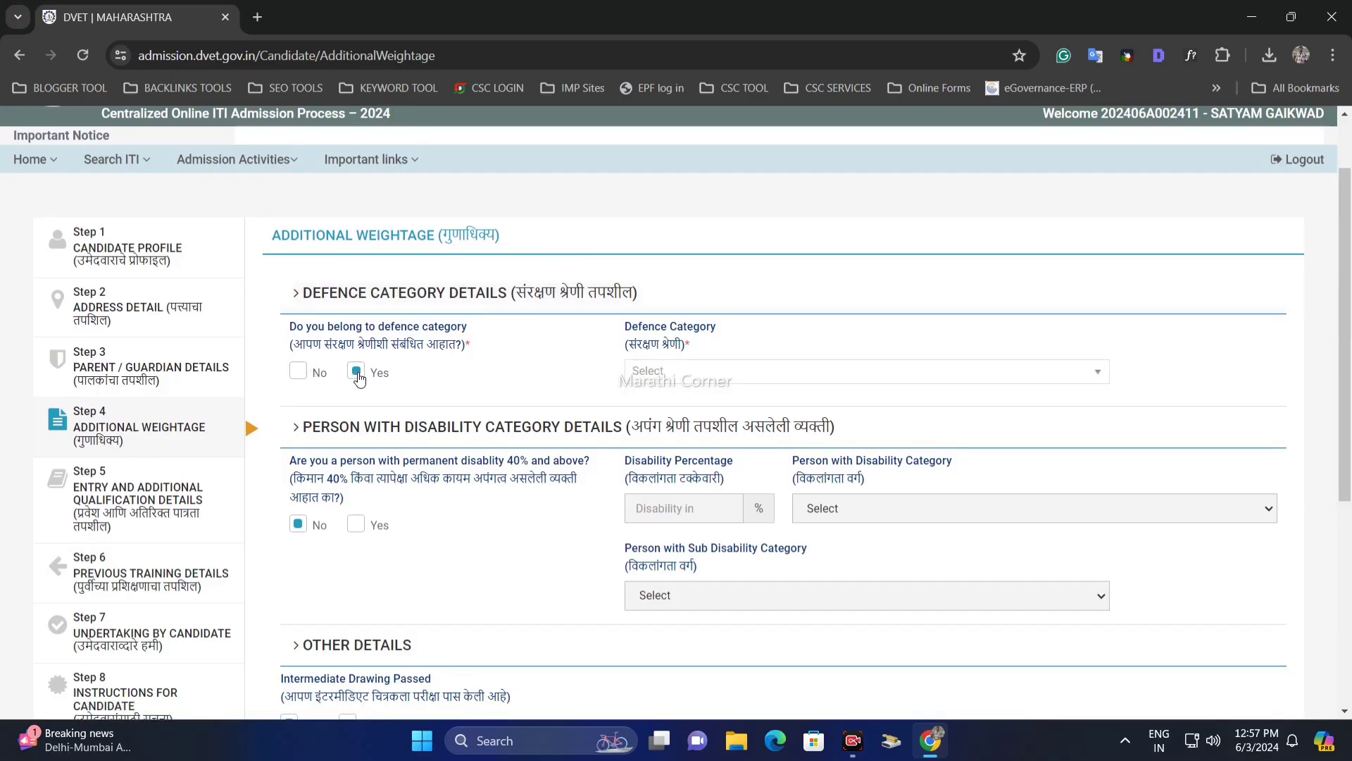
pyautogui.click(667, 382)
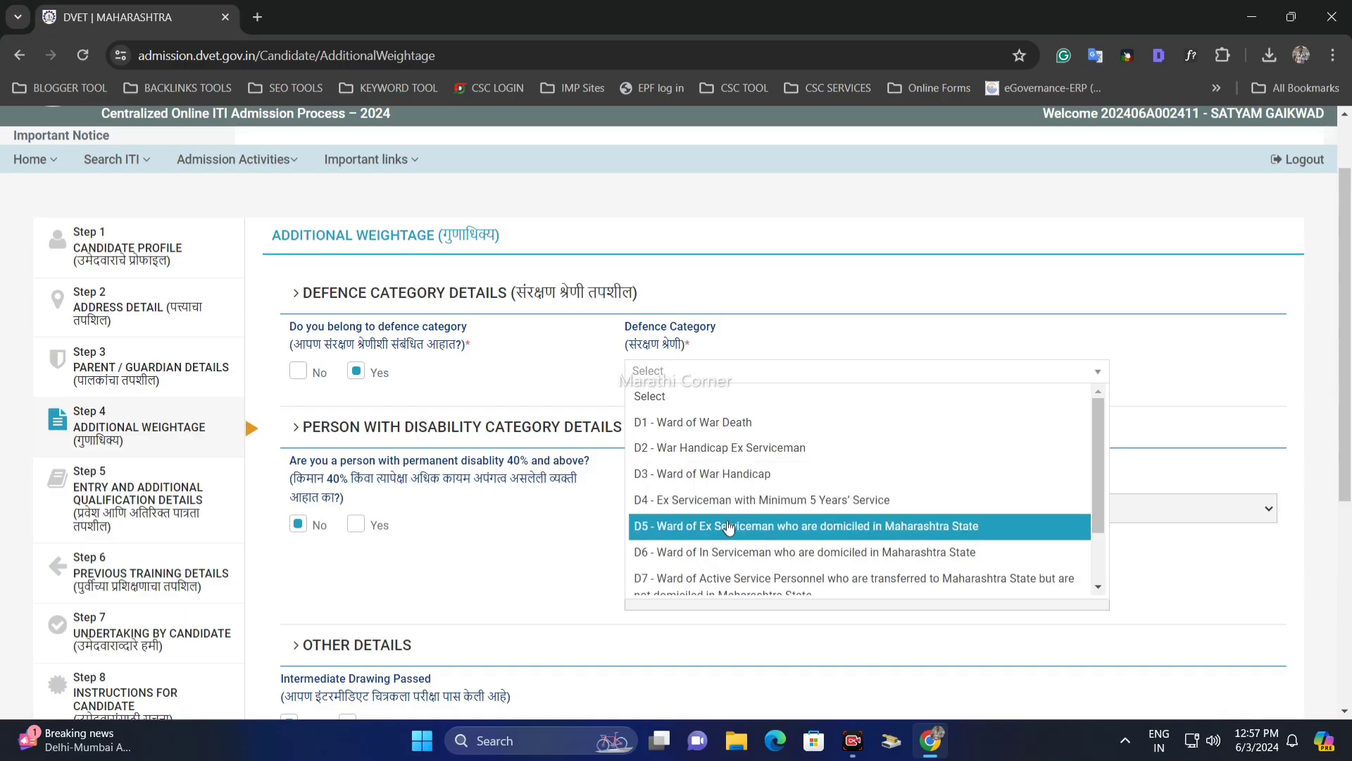
pyautogui.scroll(-1, 775, 514)
pyautogui.click(784, 516)
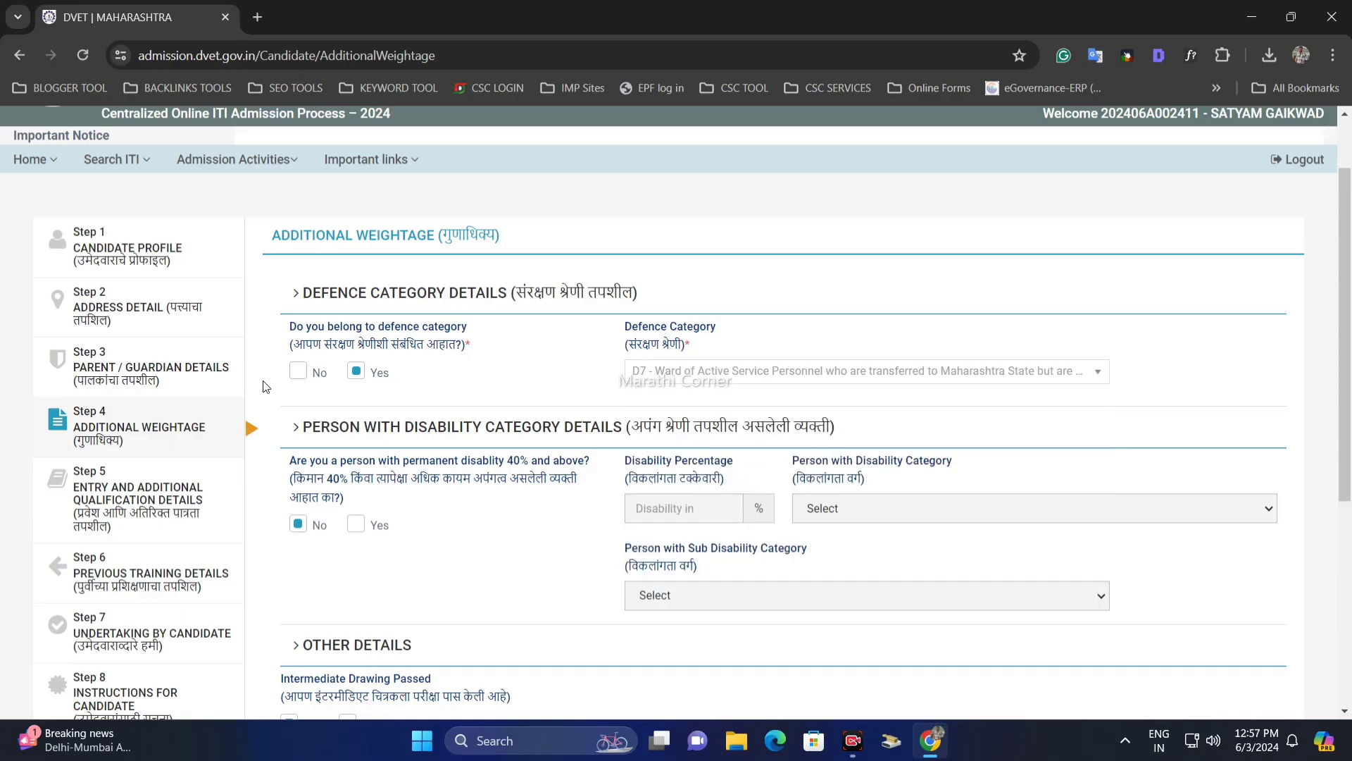
pyautogui.click(319, 373)
pyautogui.doubleClick(319, 373)
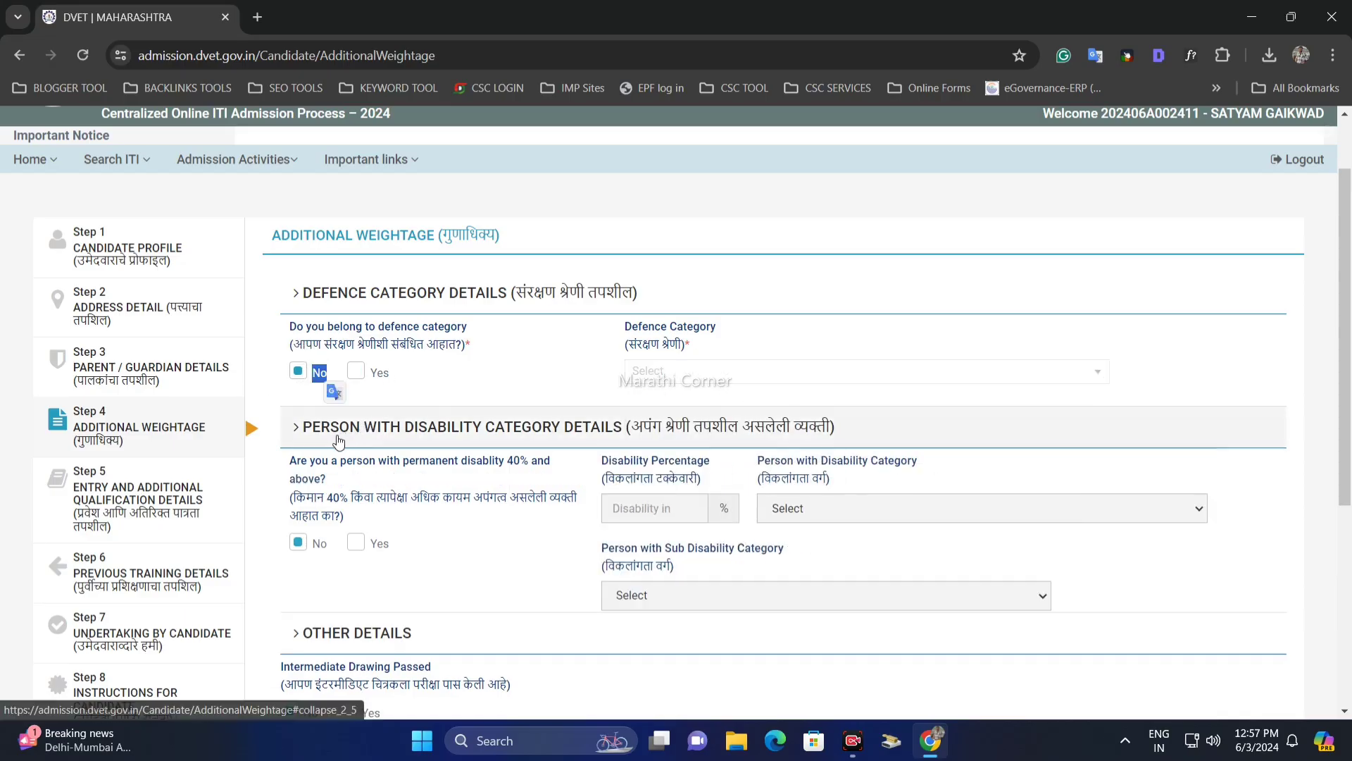
# Try Yes for permanent disability with 65 percent, category PWD-4 and sub category Mental Illness, and return the answer to No.
pyautogui.click(357, 421)
pyautogui.click(357, 422)
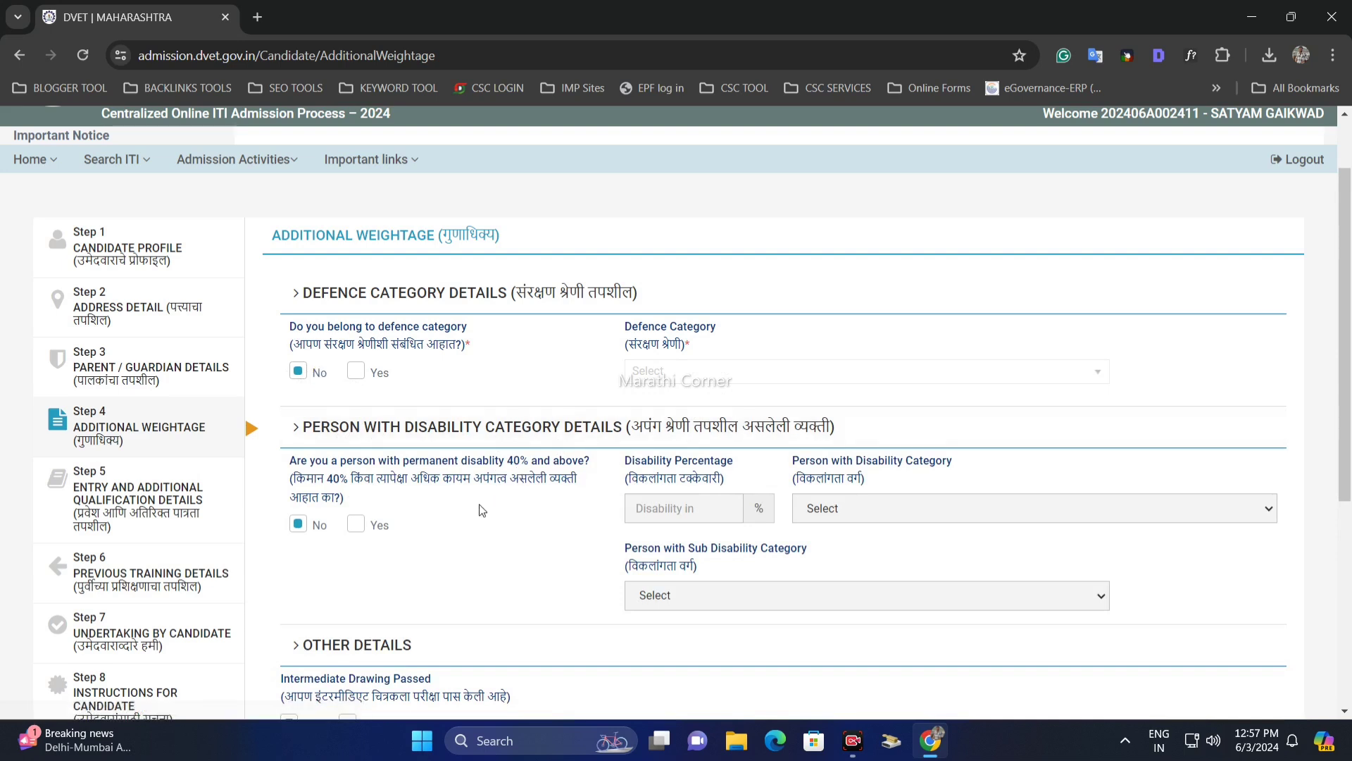
pyautogui.click(357, 524)
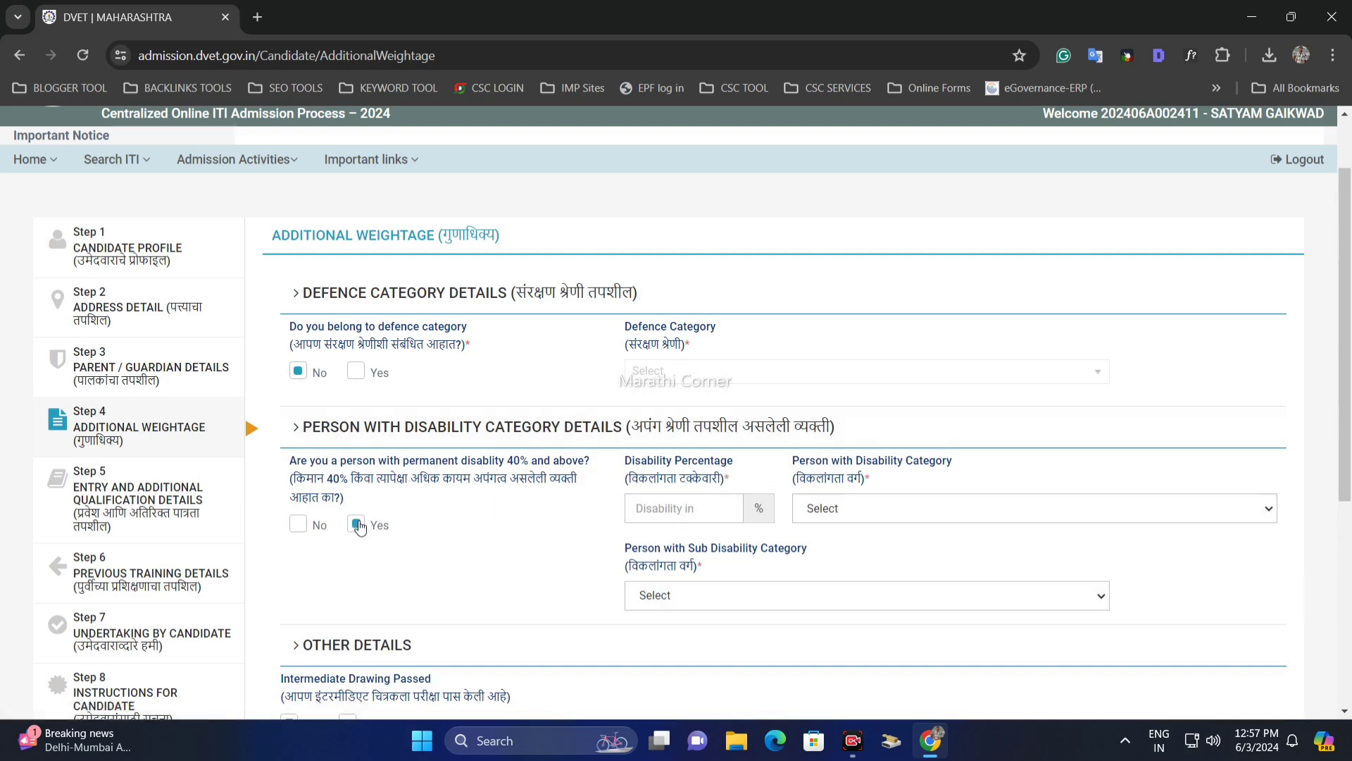
pyautogui.click(682, 509)
pyautogui.write('65')
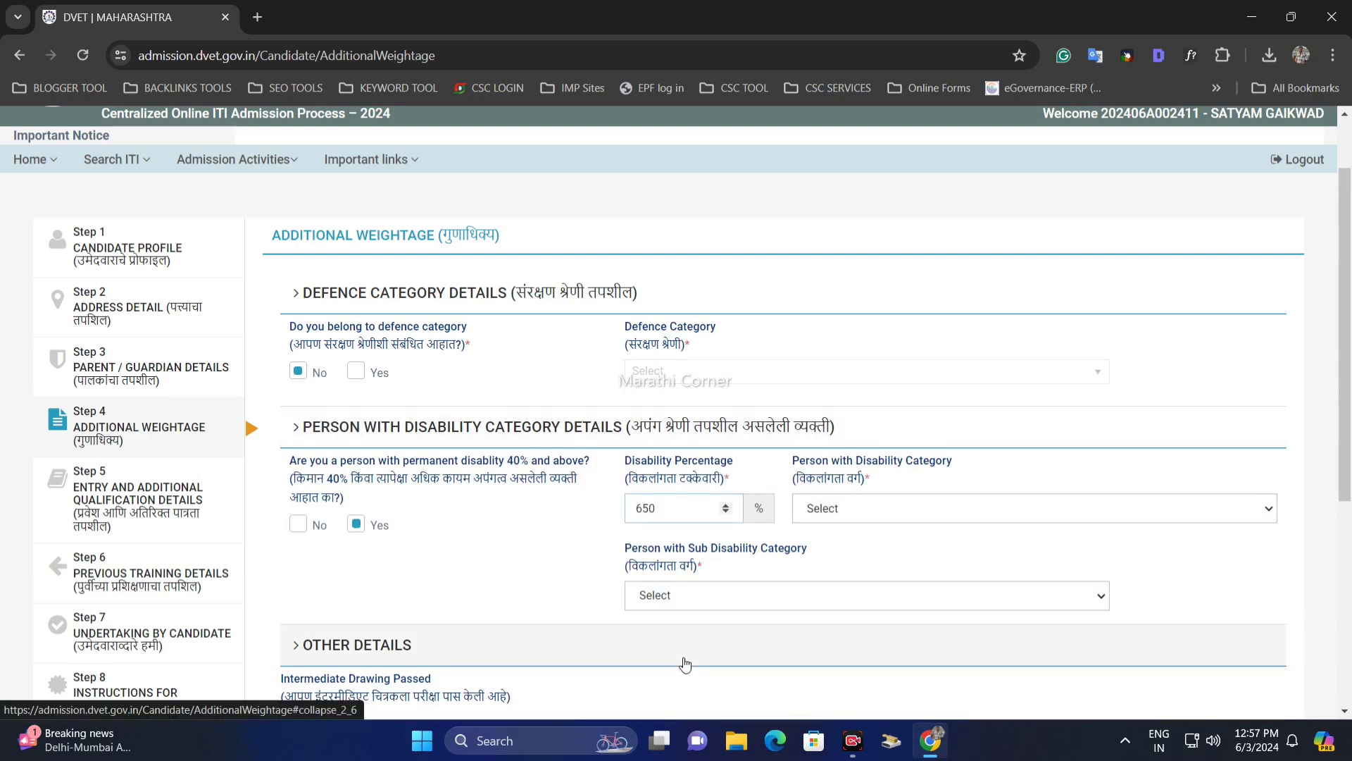
pyautogui.click(845, 508)
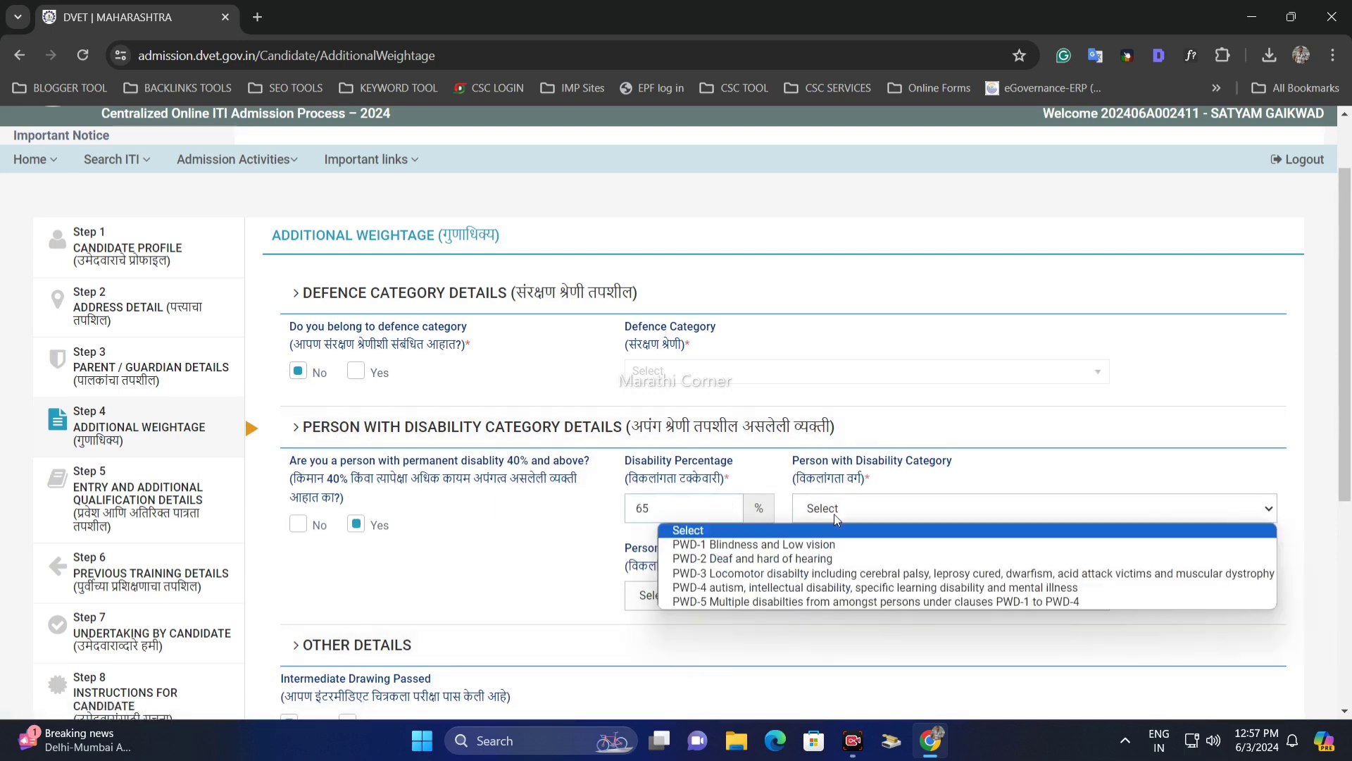
pyautogui.click(786, 583)
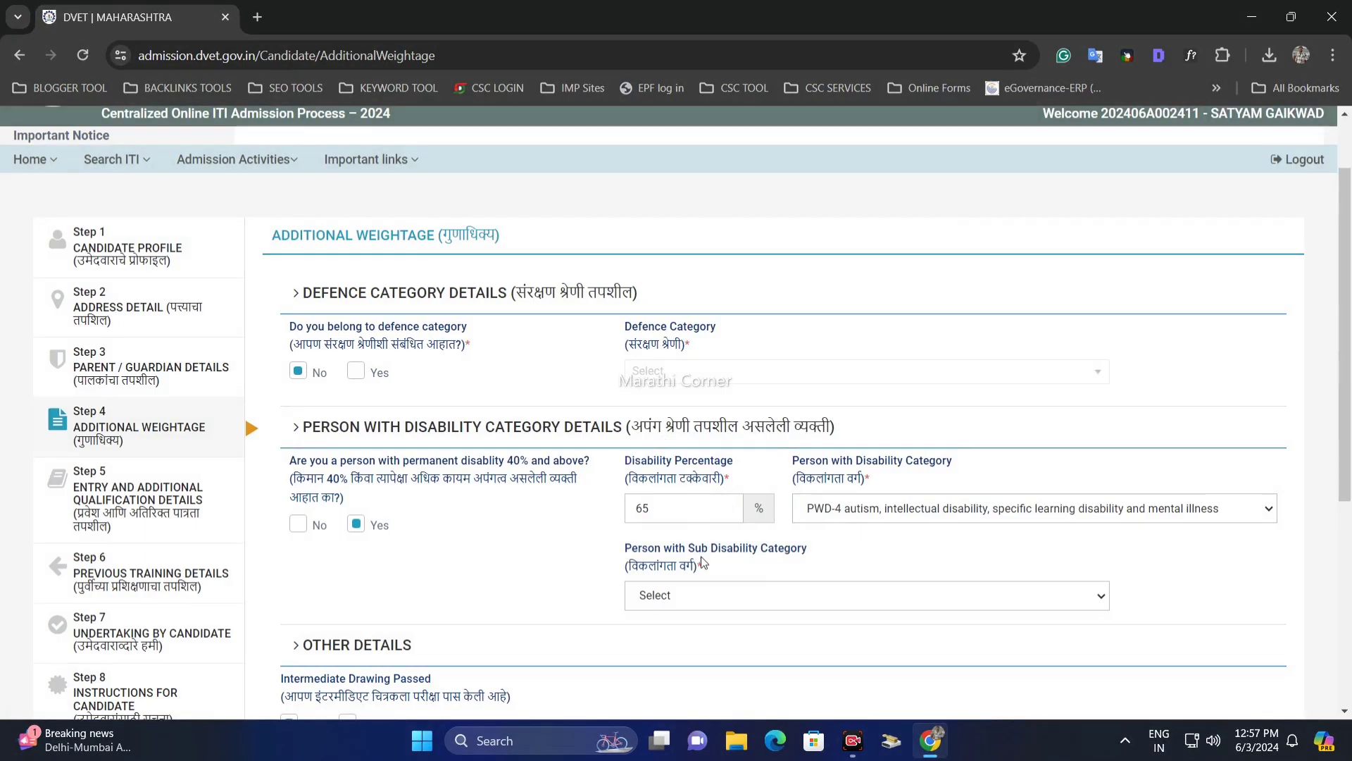
pyautogui.click(680, 591)
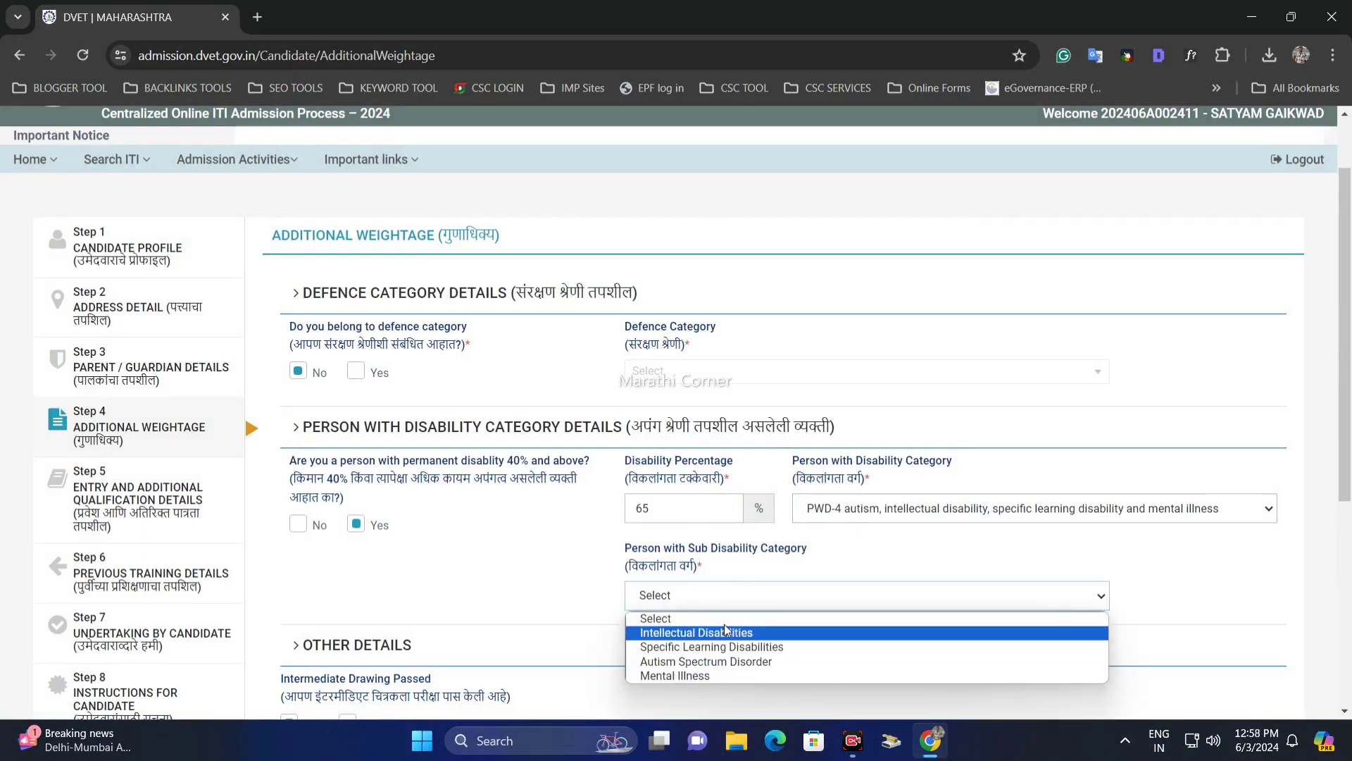
pyautogui.click(725, 675)
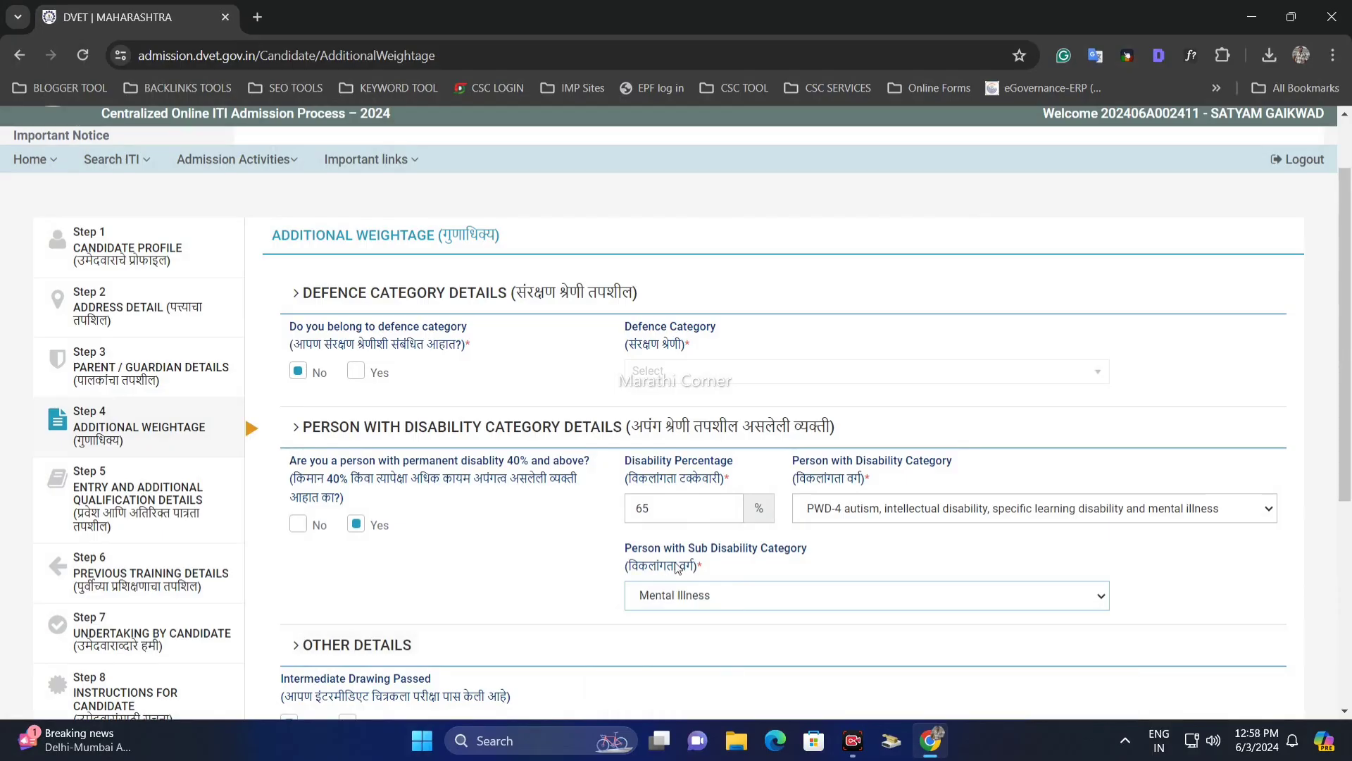
pyautogui.click(298, 524)
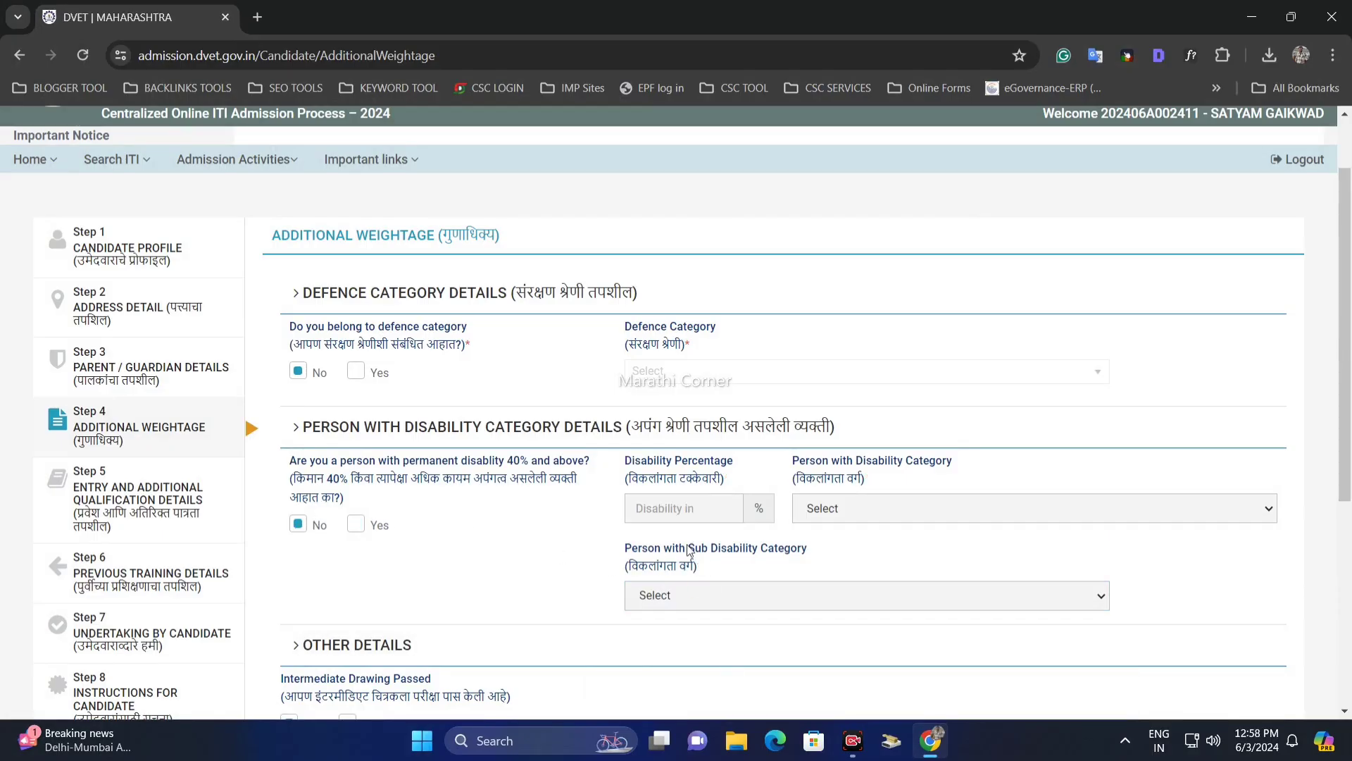
# Answer No for Intermediate Drawing Passed in the Other Details section.
pyautogui.scroll(-1, 669, 523)
pyautogui.scroll(-5, 669, 522)
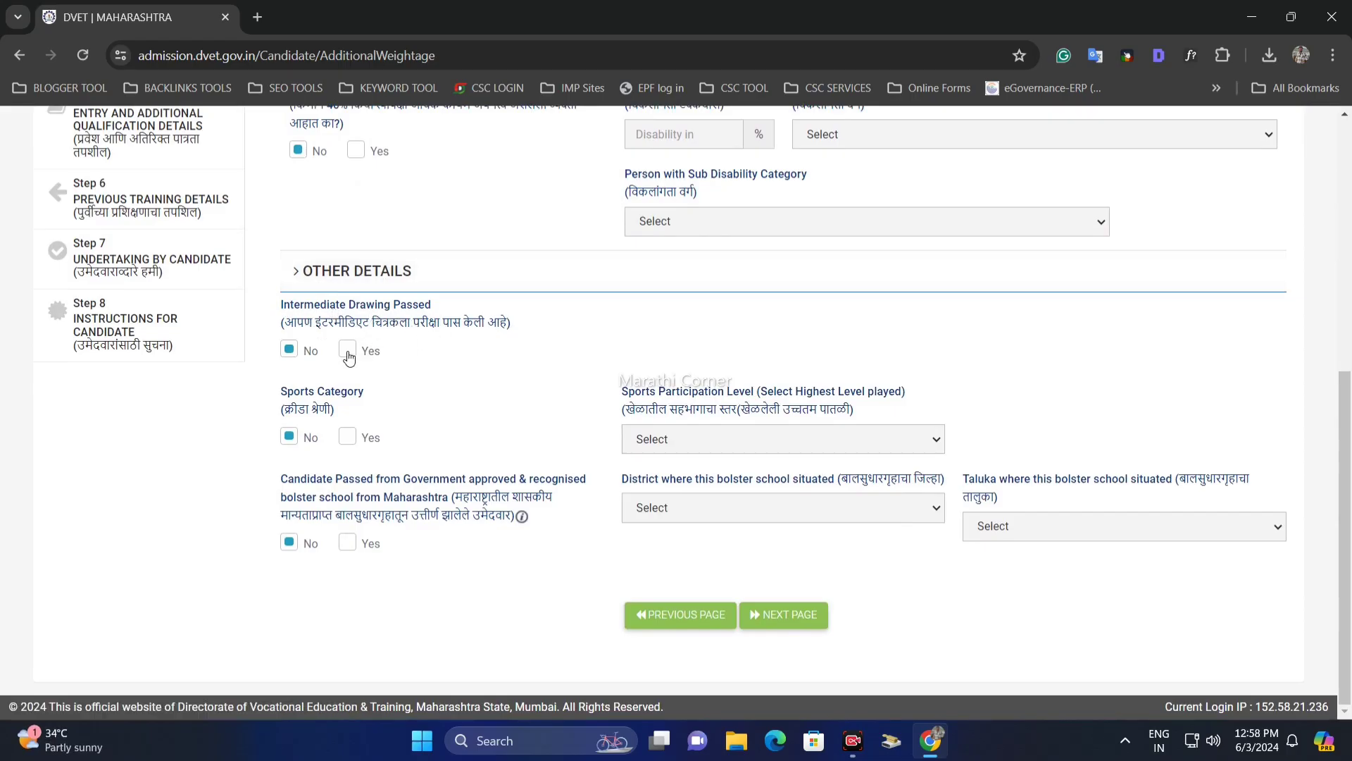
pyautogui.click(289, 350)
# Try Yes for Sports Category with the participation levels DISTRICT, STATE and NATIONAL, and return Sports Category to No.
pyautogui.click(347, 436)
pyautogui.click(682, 442)
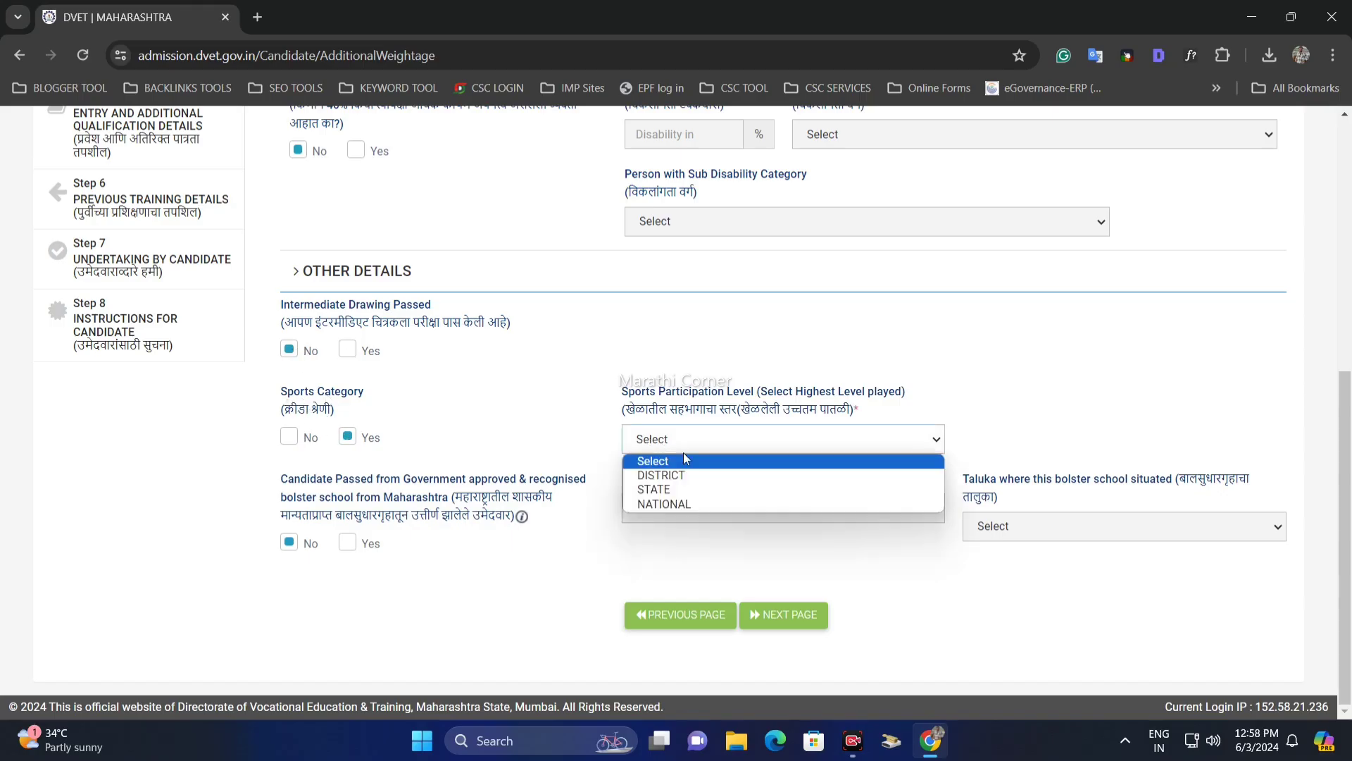
pyautogui.click(662, 475)
pyautogui.click(684, 449)
pyautogui.click(662, 489)
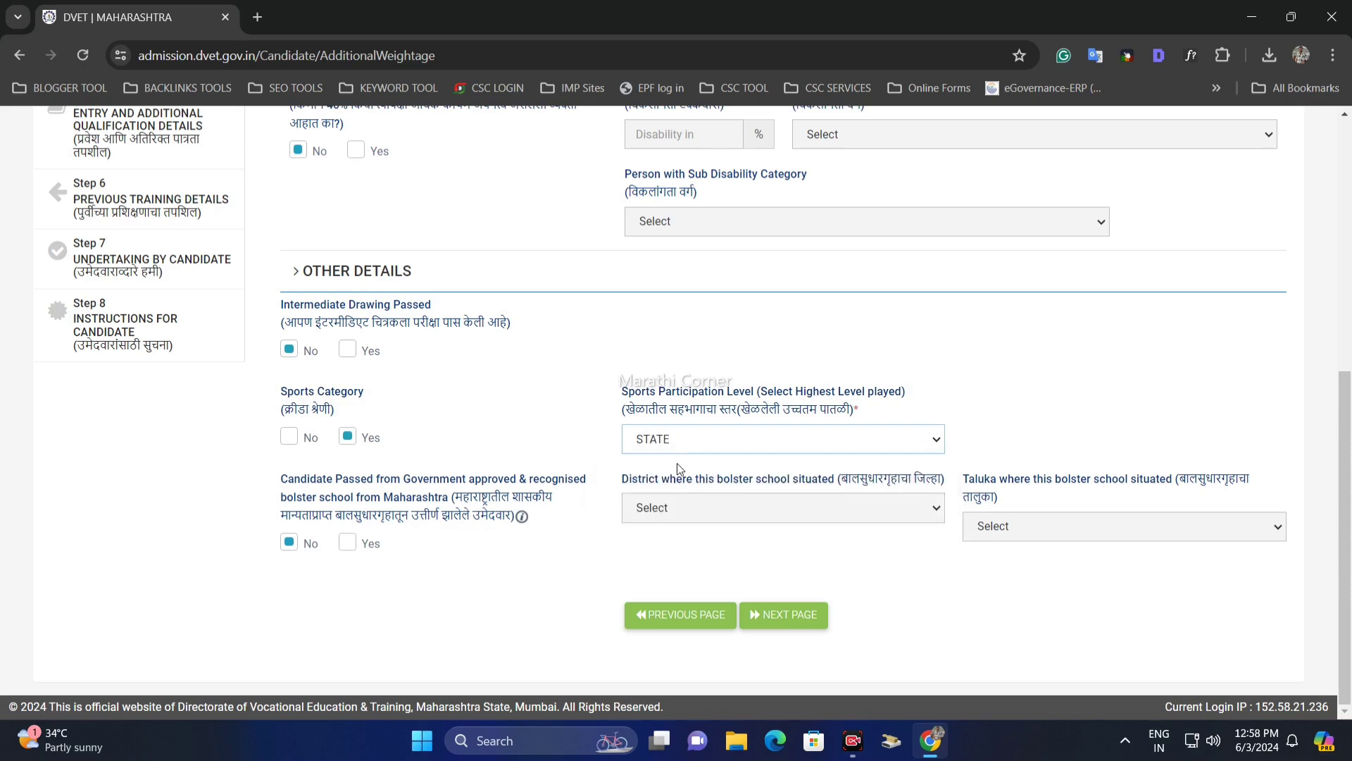
pyautogui.click(677, 439)
pyautogui.click(666, 504)
pyautogui.click(676, 439)
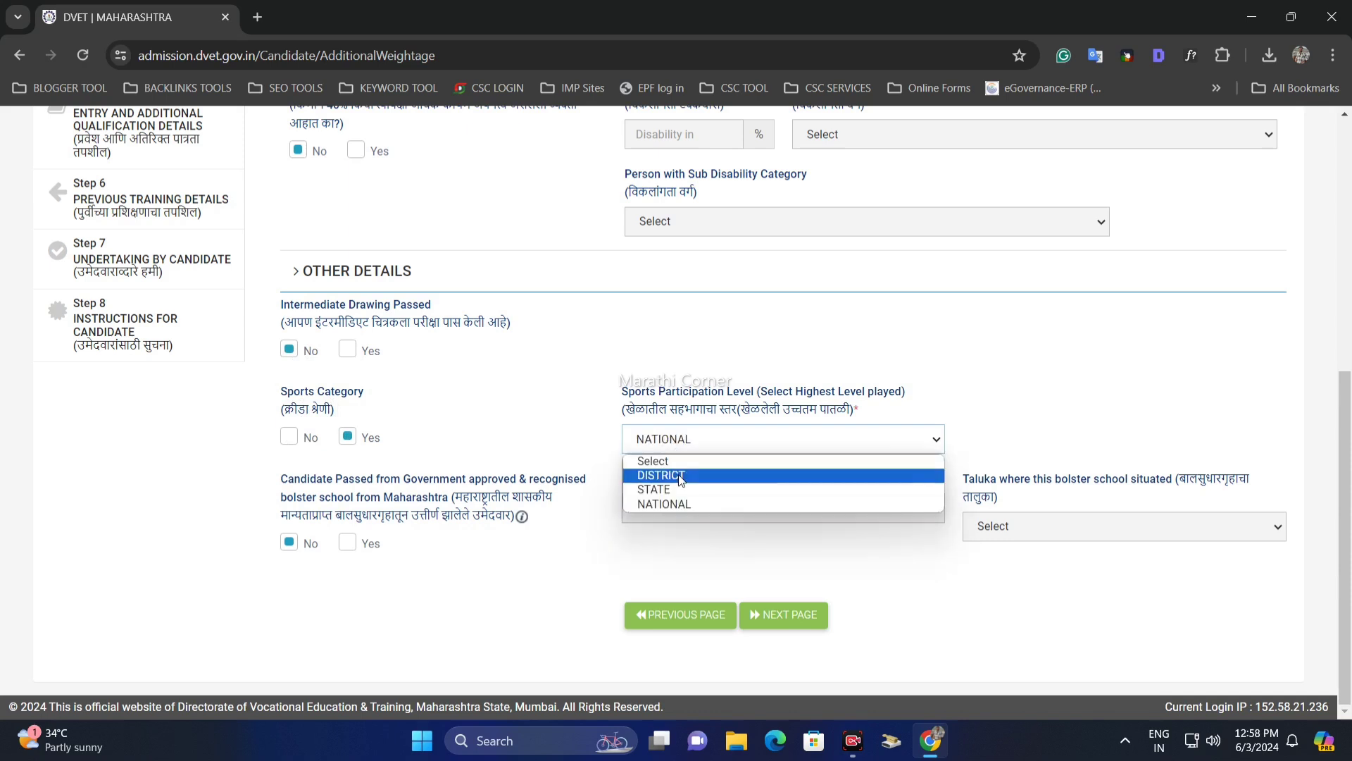
pyautogui.click(681, 476)
pyautogui.click(288, 437)
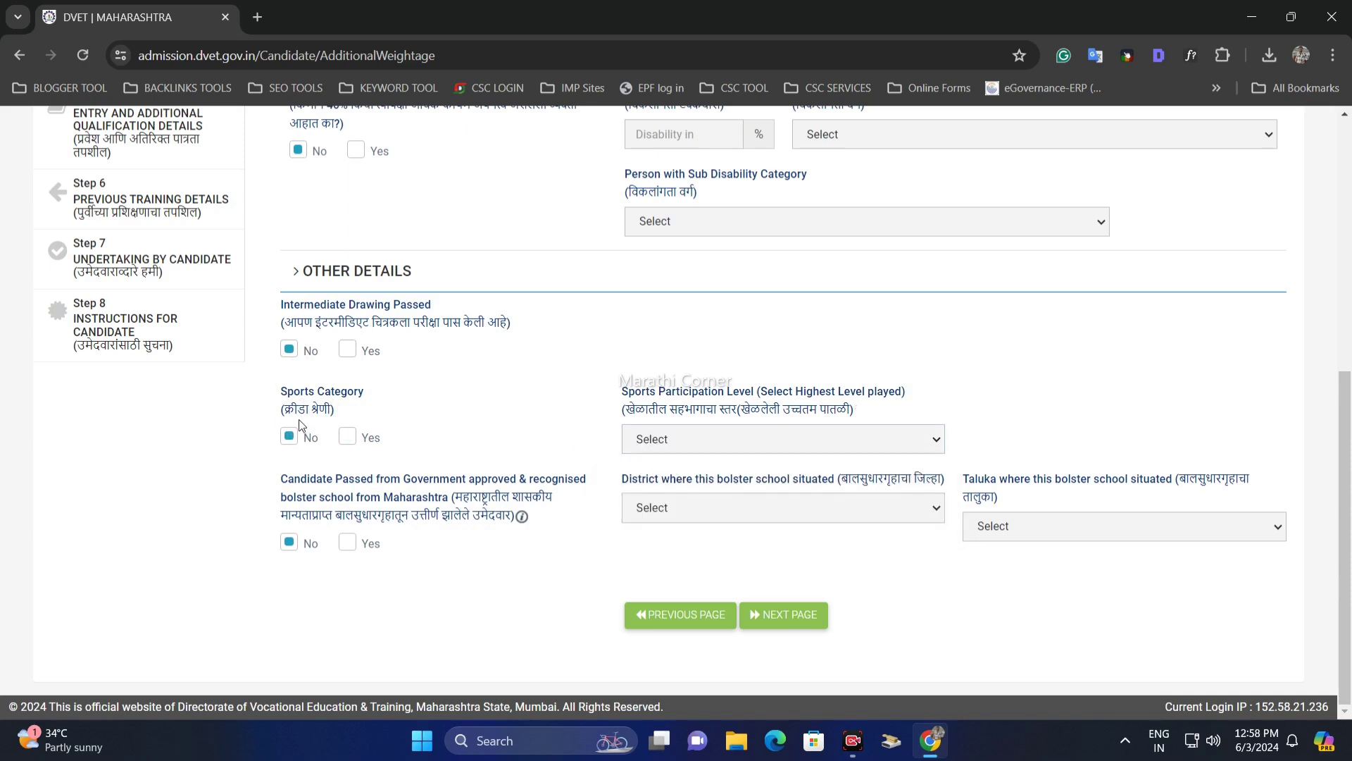
# Try Yes for the government-approved bolster school question, check its district and taluka choices, and return the answer to No.
pyautogui.moveTo(322, 484); pyautogui.dragTo(520, 493)
pyautogui.click(519, 492)
pyautogui.click(348, 543)
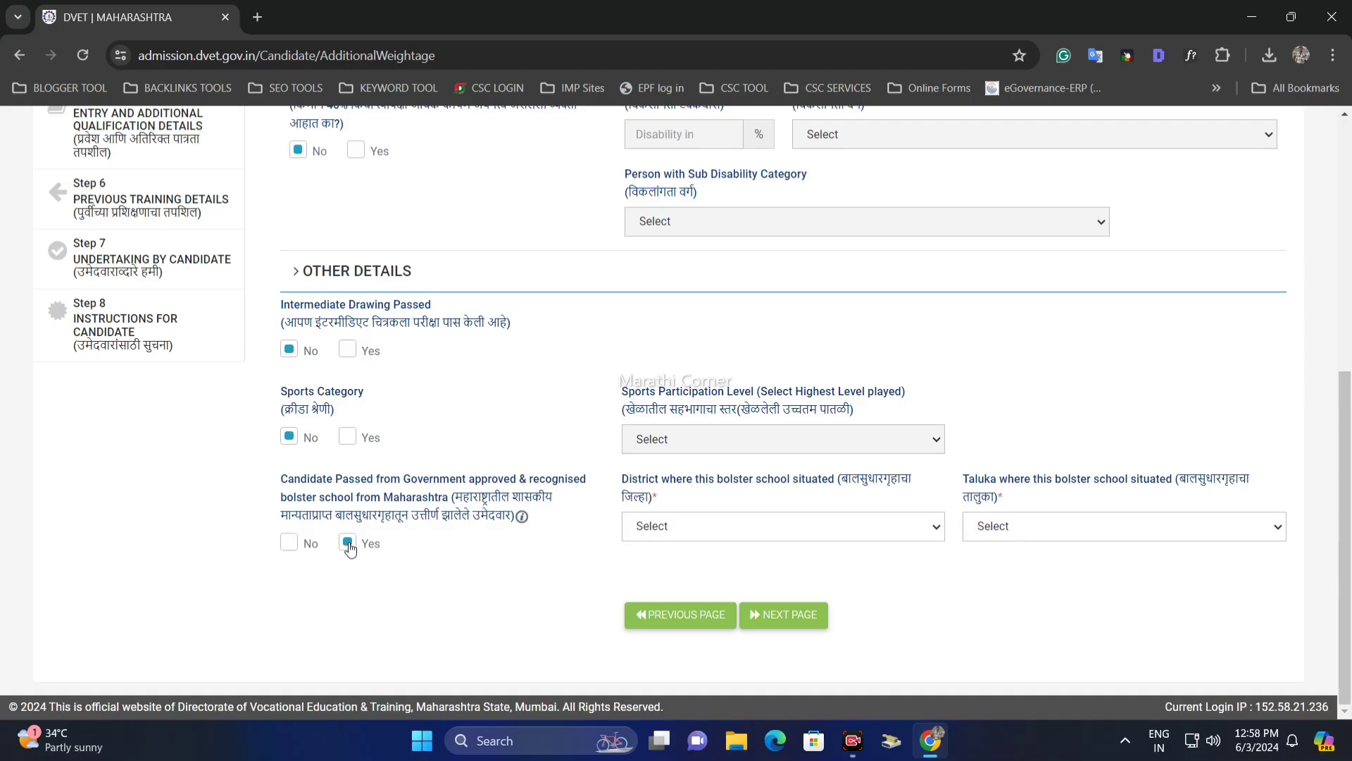
pyautogui.click(911, 536)
pyautogui.click(997, 522)
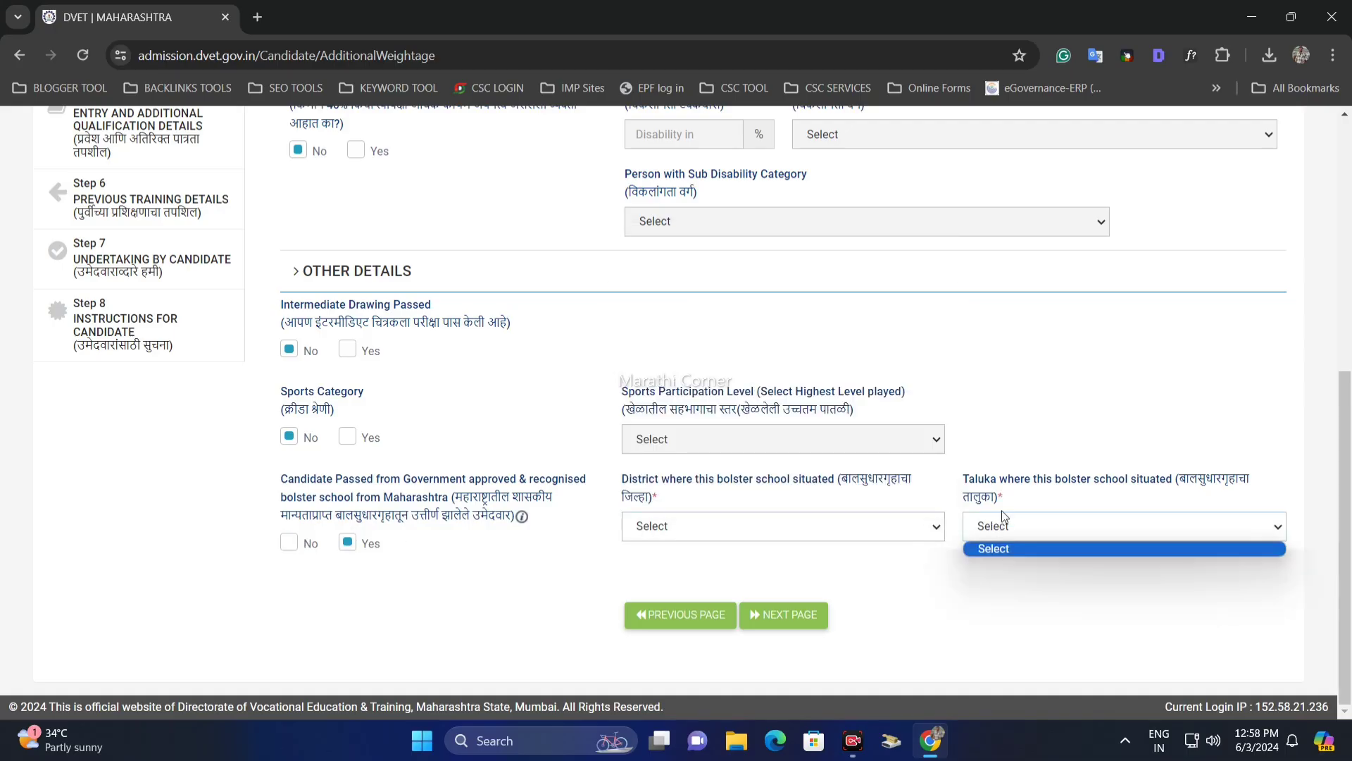
pyautogui.click(832, 583)
pyautogui.click(289, 543)
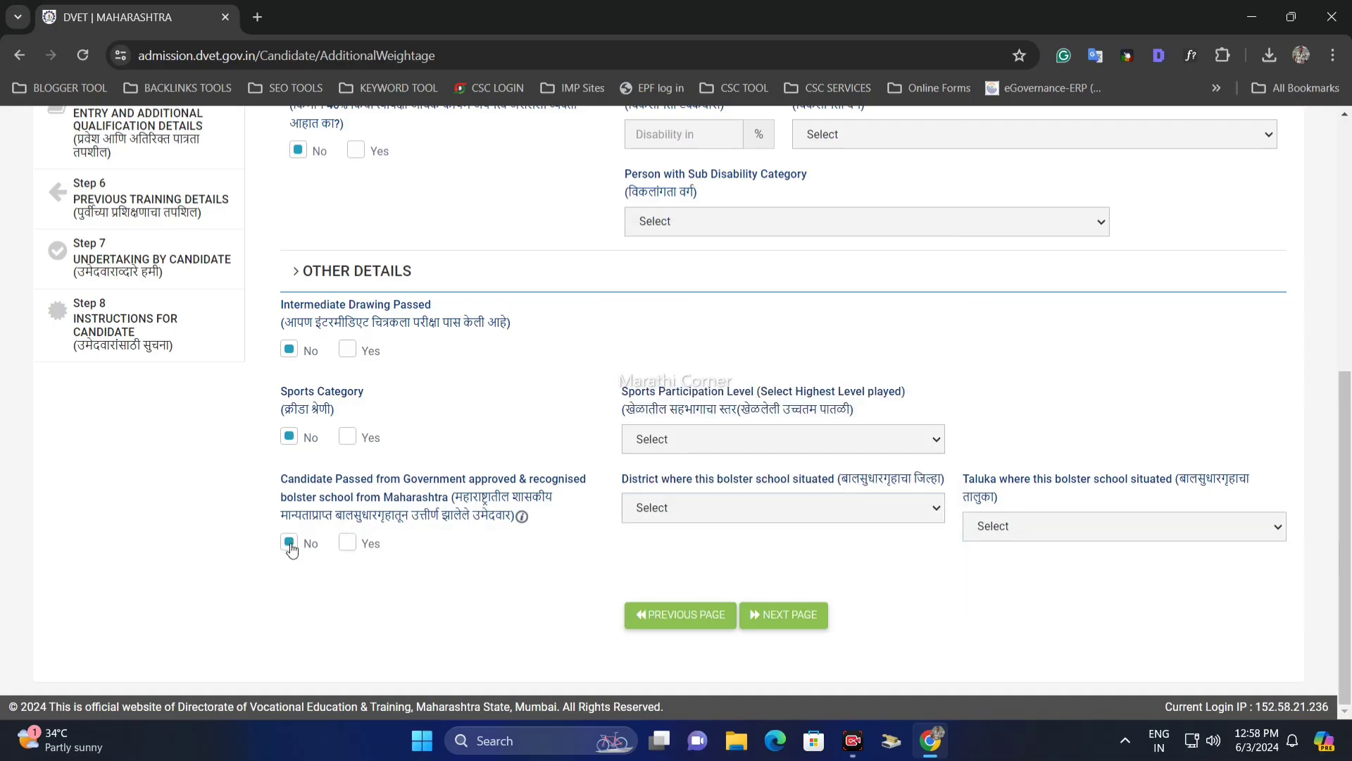
# Continue to the Entry Qualification page and leave School Located in at Maharashtra after trying Other than Maharashtra and Outside India (NRI Candidate).
pyautogui.click(806, 622)
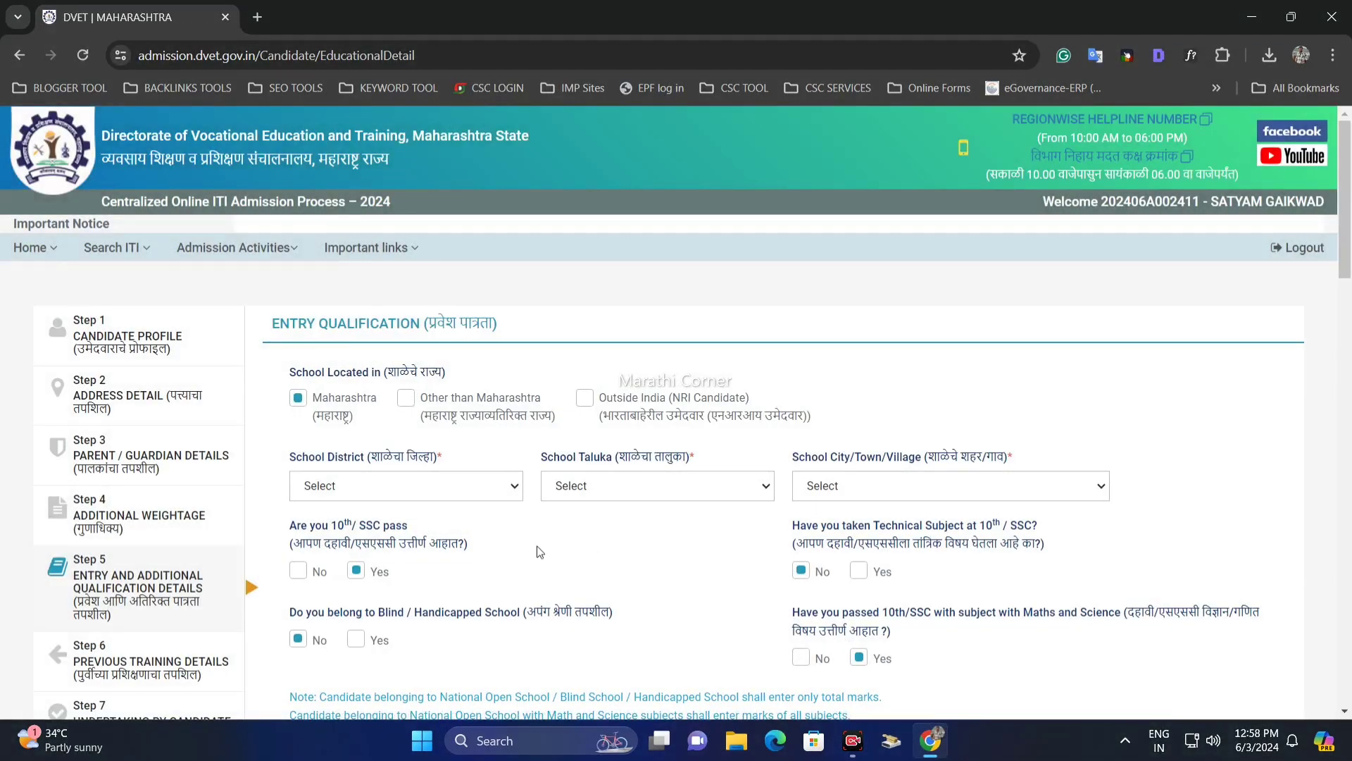
pyautogui.scroll(-3, 419, 444)
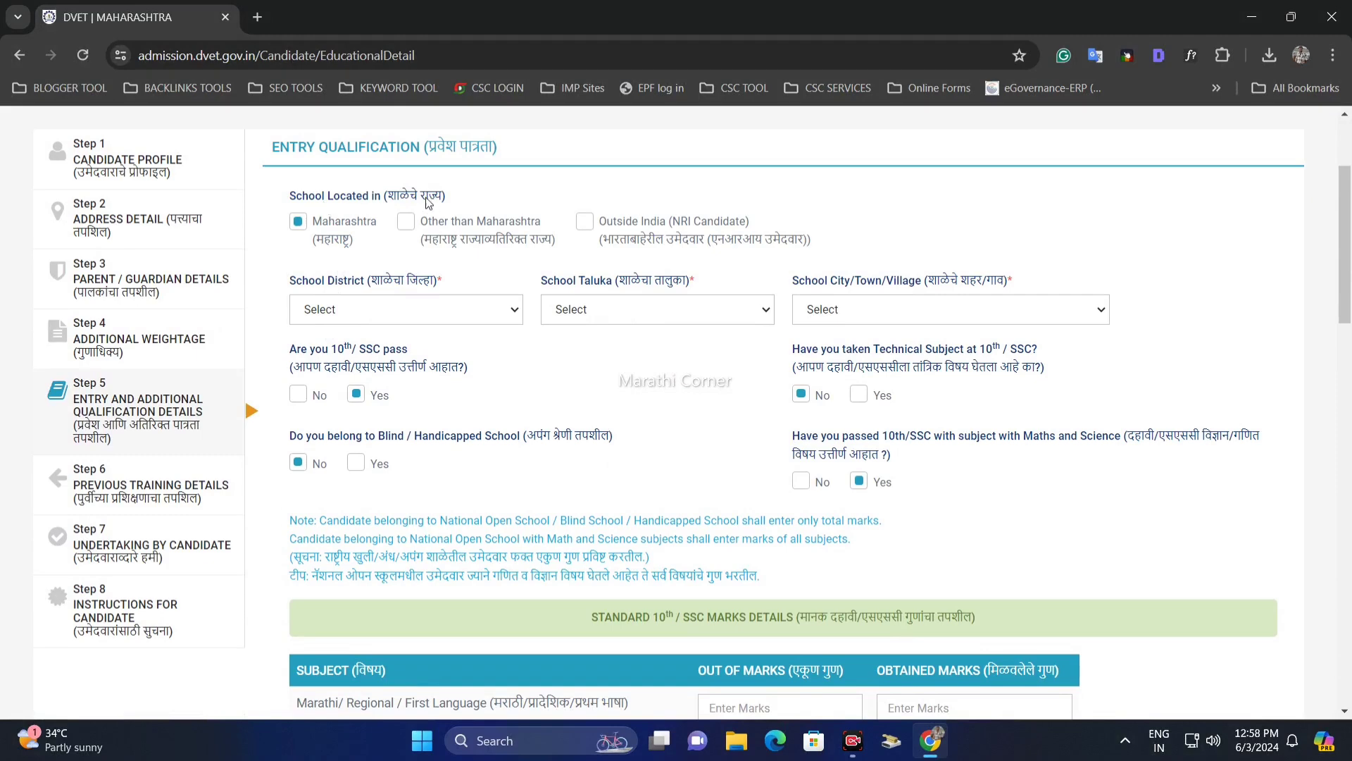
pyautogui.moveTo(317, 200); pyautogui.dragTo(413, 202)
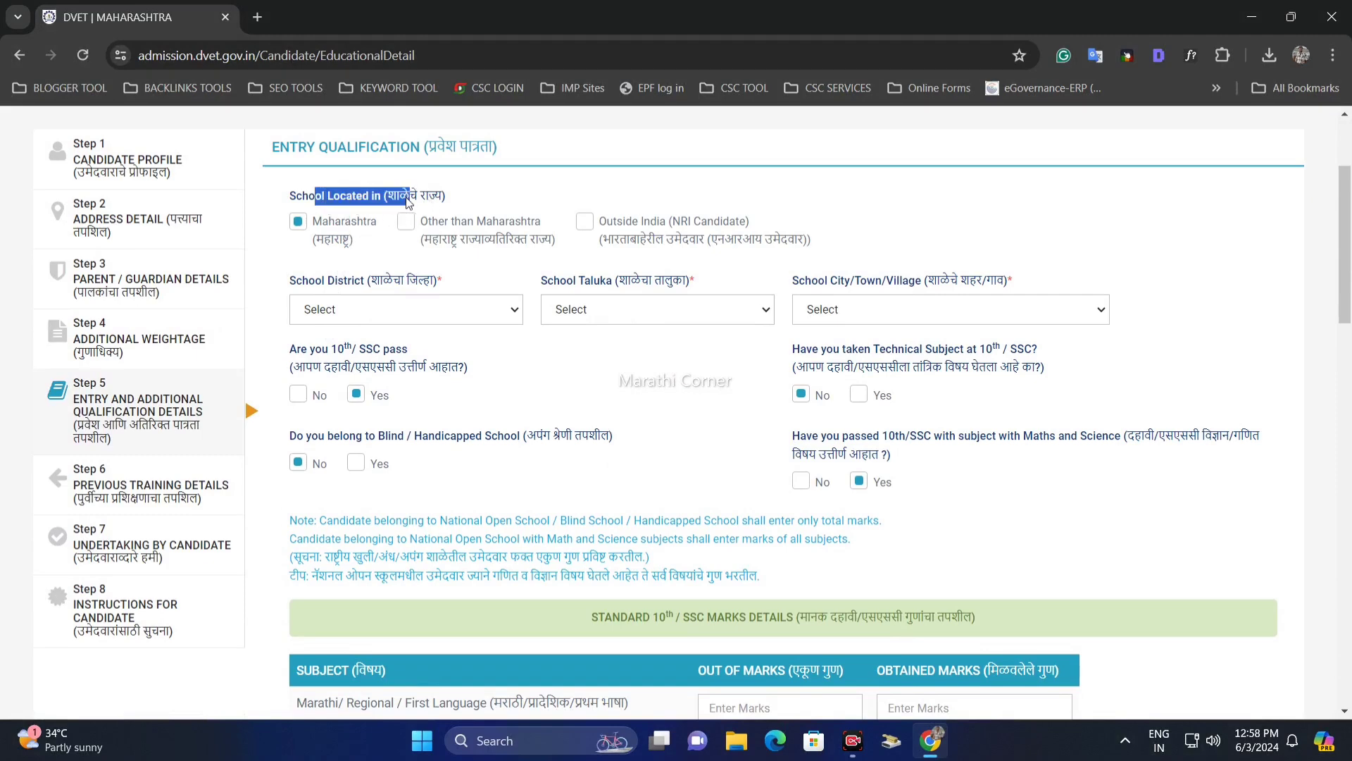
pyautogui.click(430, 201)
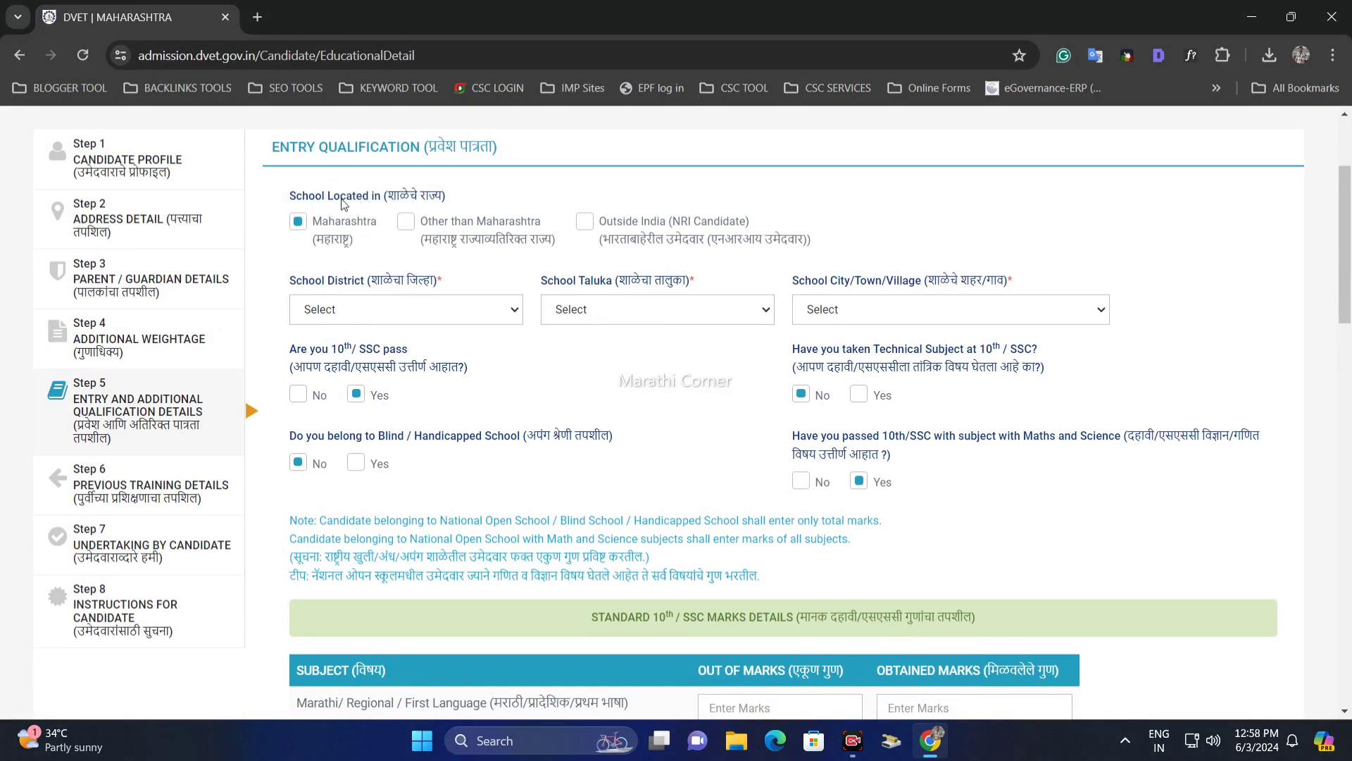
pyautogui.click(407, 222)
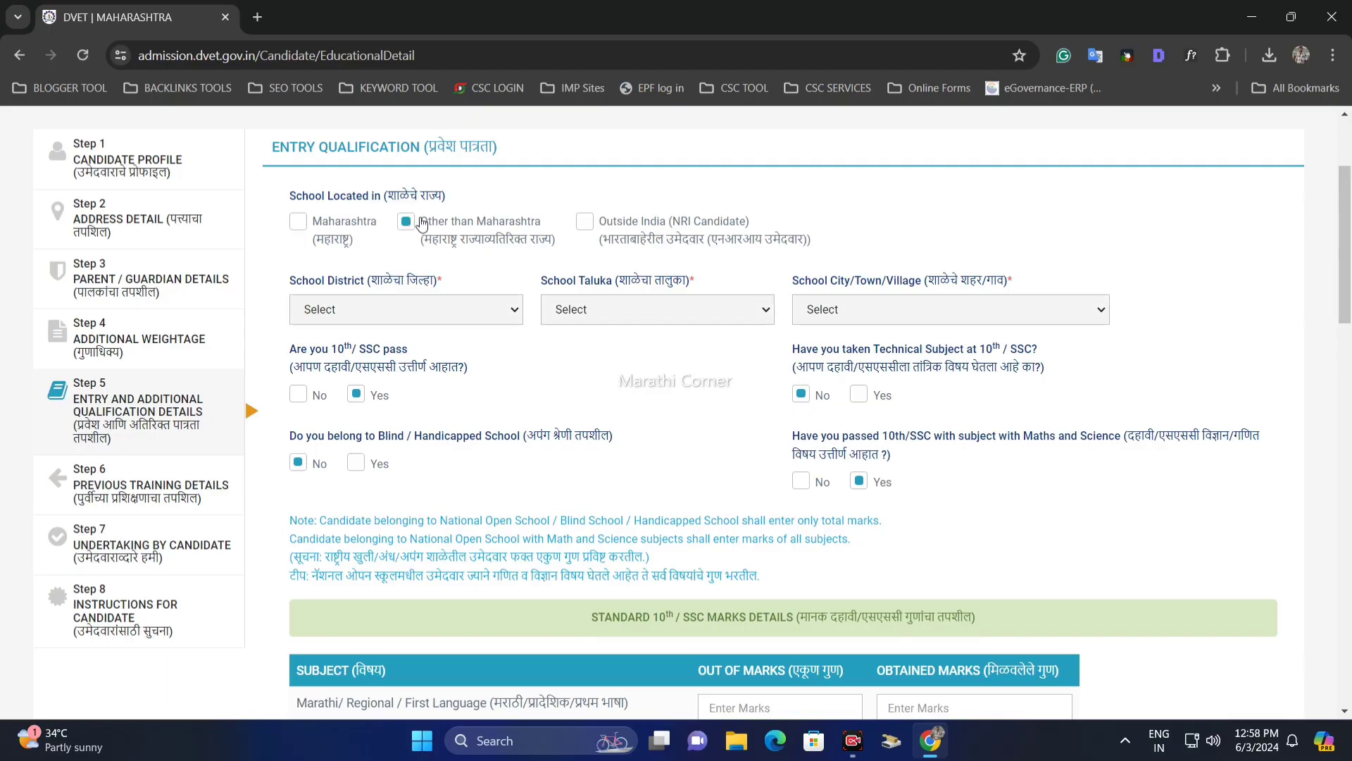
pyautogui.click(585, 222)
pyautogui.click(302, 224)
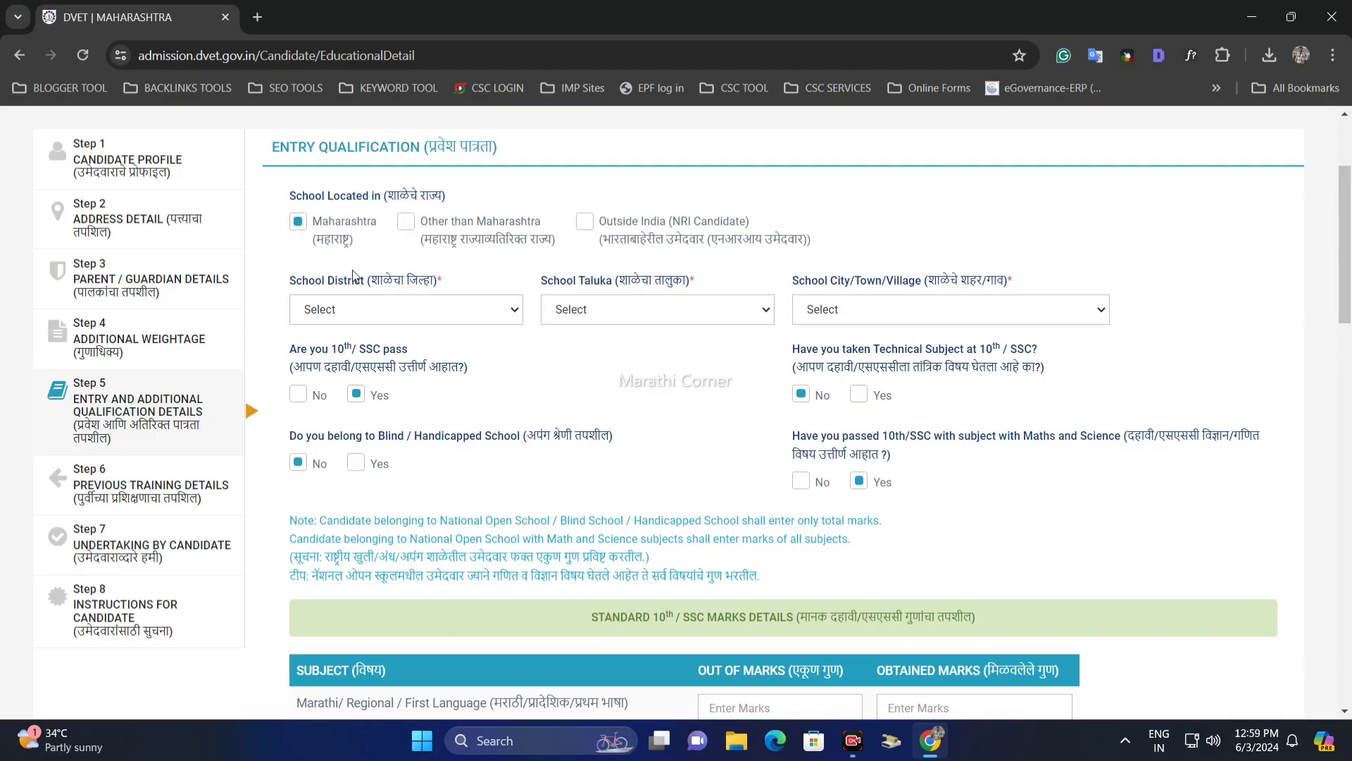
# Set the School District to Pune and the School Taluka to Purandhar, and check the School City/Town/Village choices without selecting one.
pyautogui.click(372, 314)
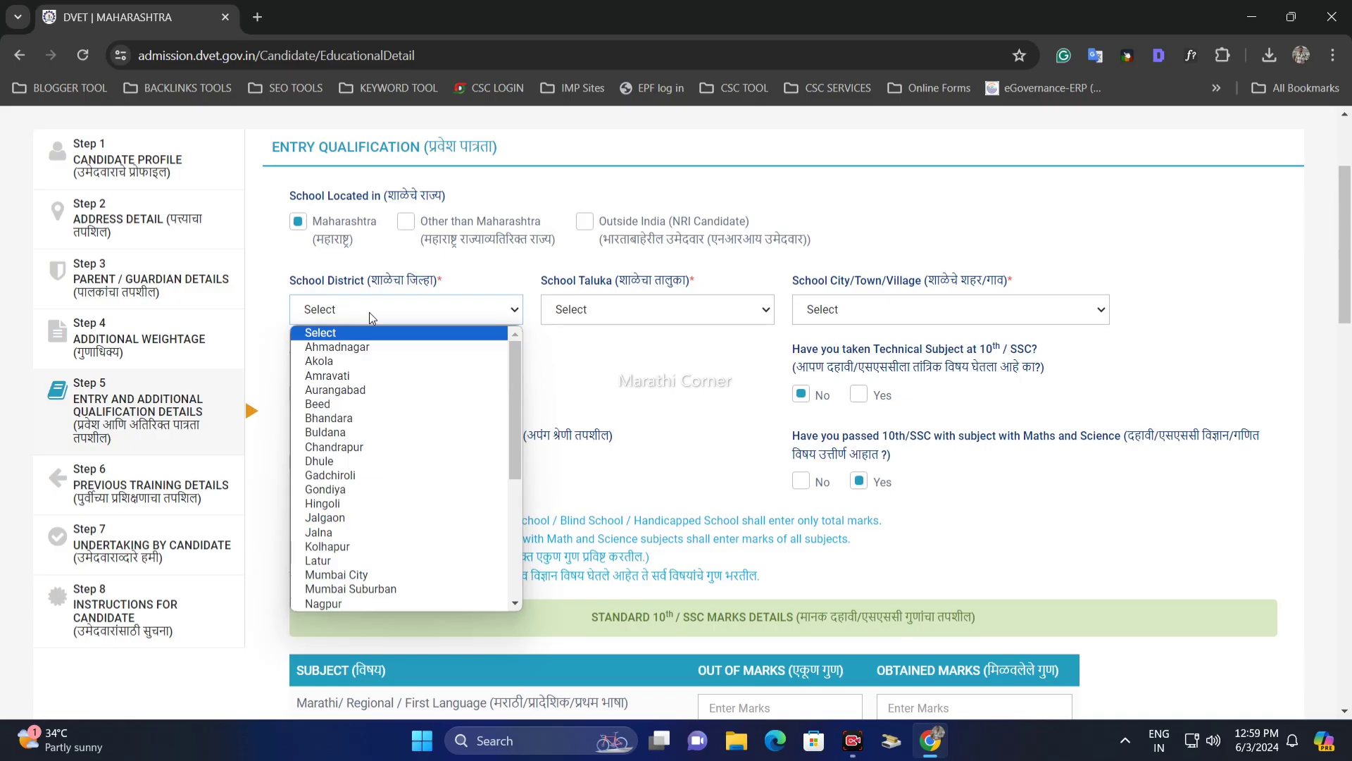
pyautogui.press('p')
pyautogui.press('p')
pyautogui.press('p')
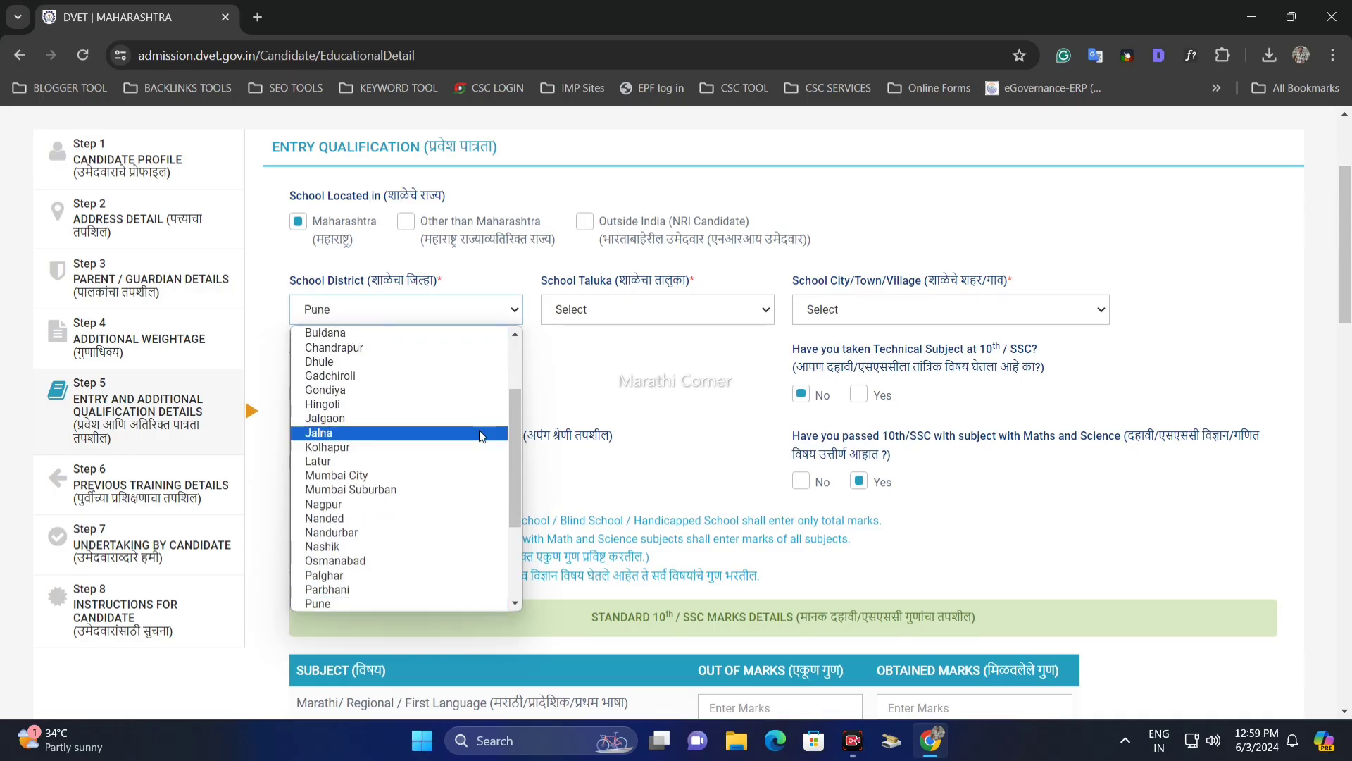
pyautogui.click(387, 600)
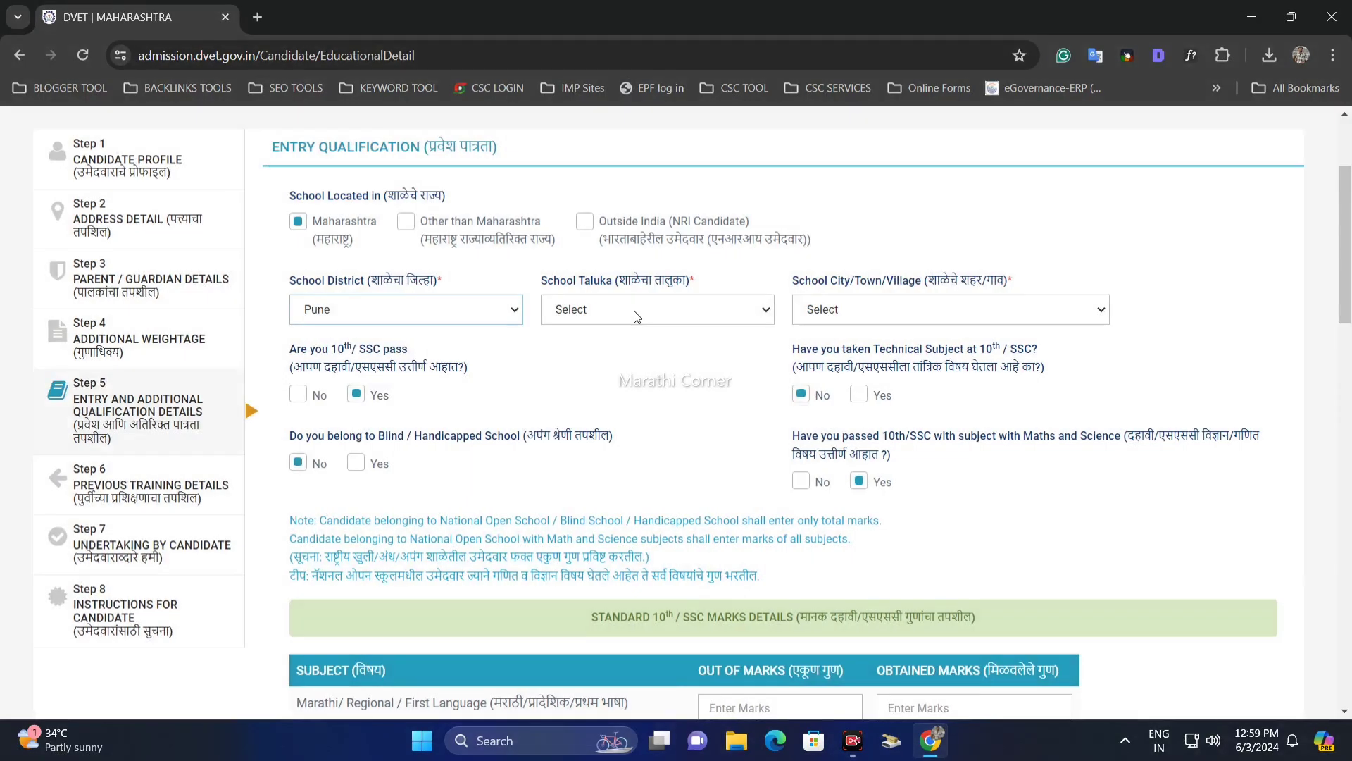
pyautogui.click(634, 311)
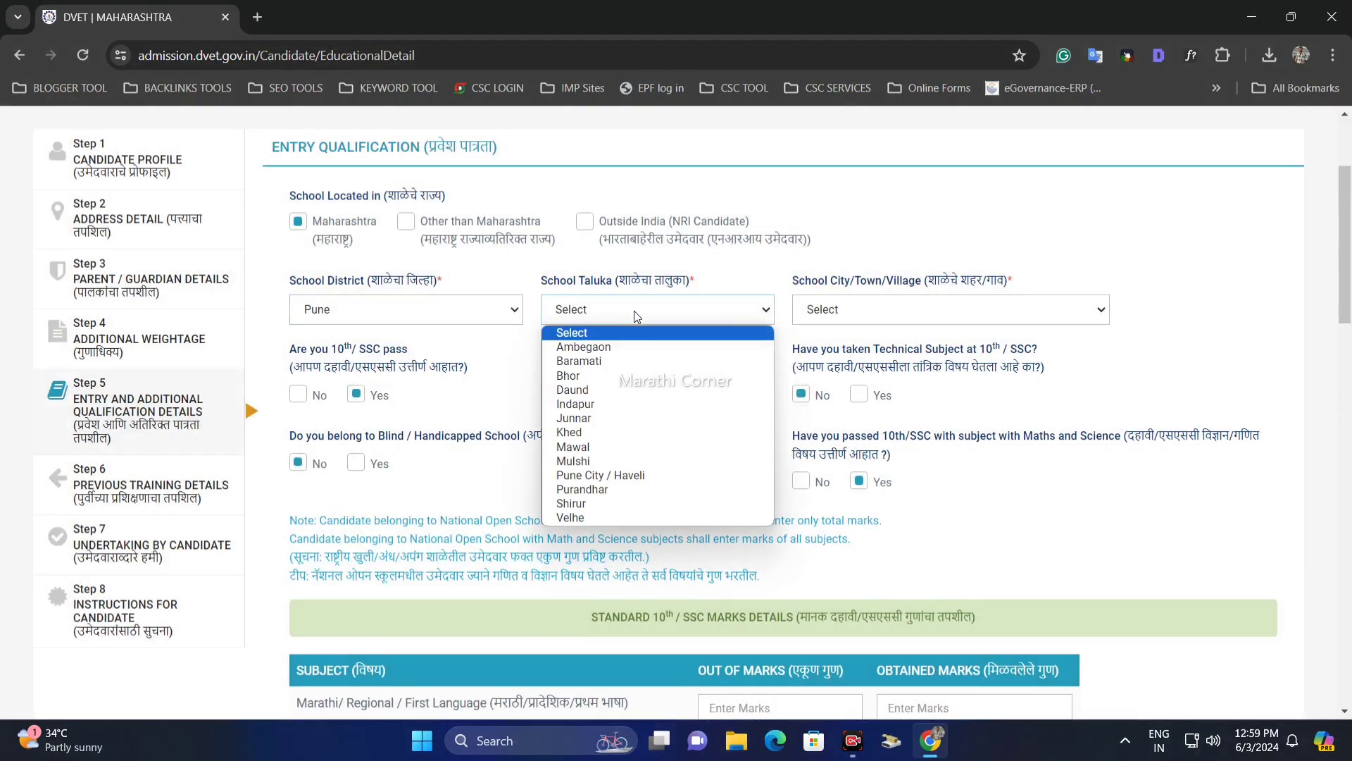
pyautogui.click(636, 496)
pyautogui.click(850, 309)
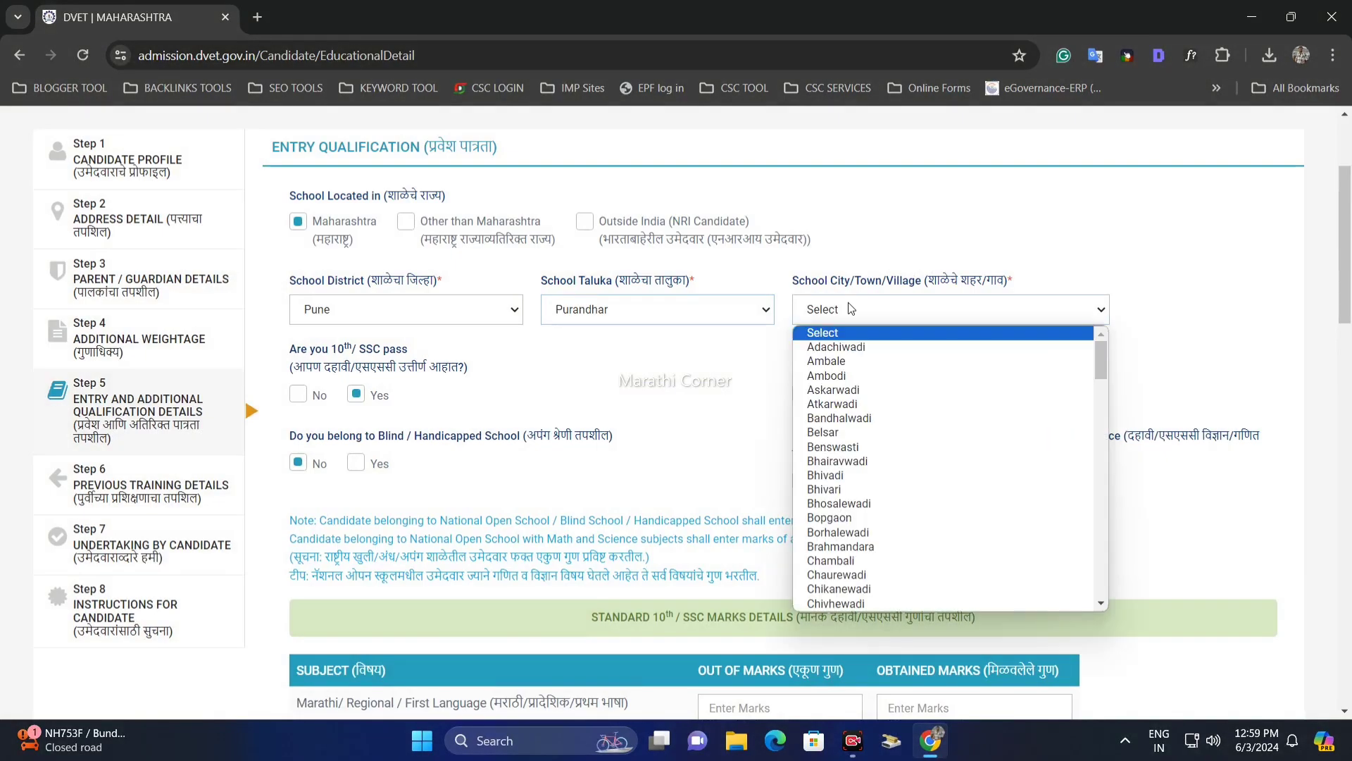
pyautogui.click(797, 404)
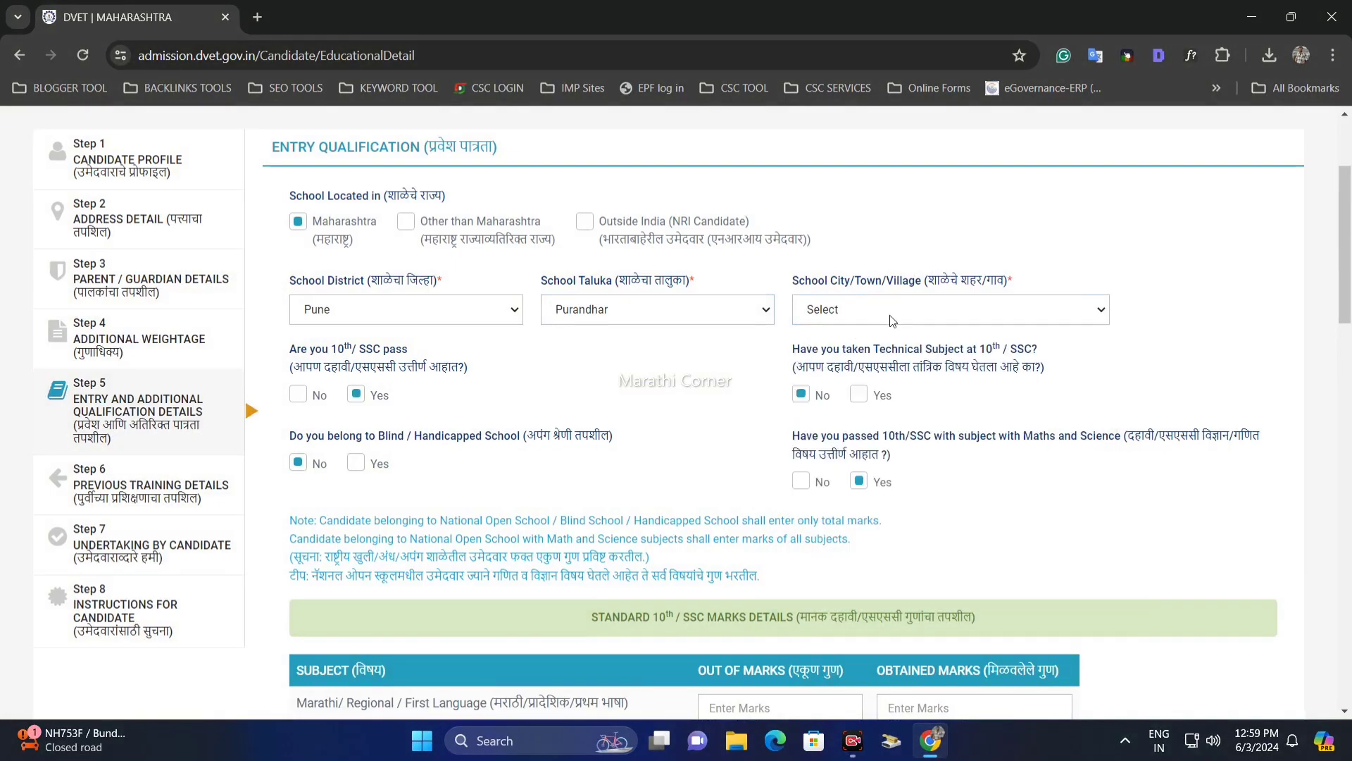
# Try No for 10th/SSC pass and Yes for Technical Subject, return them to Yes and No, and keep Blind / Handicapped School at No.
pyautogui.moveTo(305, 364); pyautogui.dragTo(435, 370)
pyautogui.click(445, 370)
pyautogui.click(298, 399)
pyautogui.click(357, 397)
pyautogui.click(860, 396)
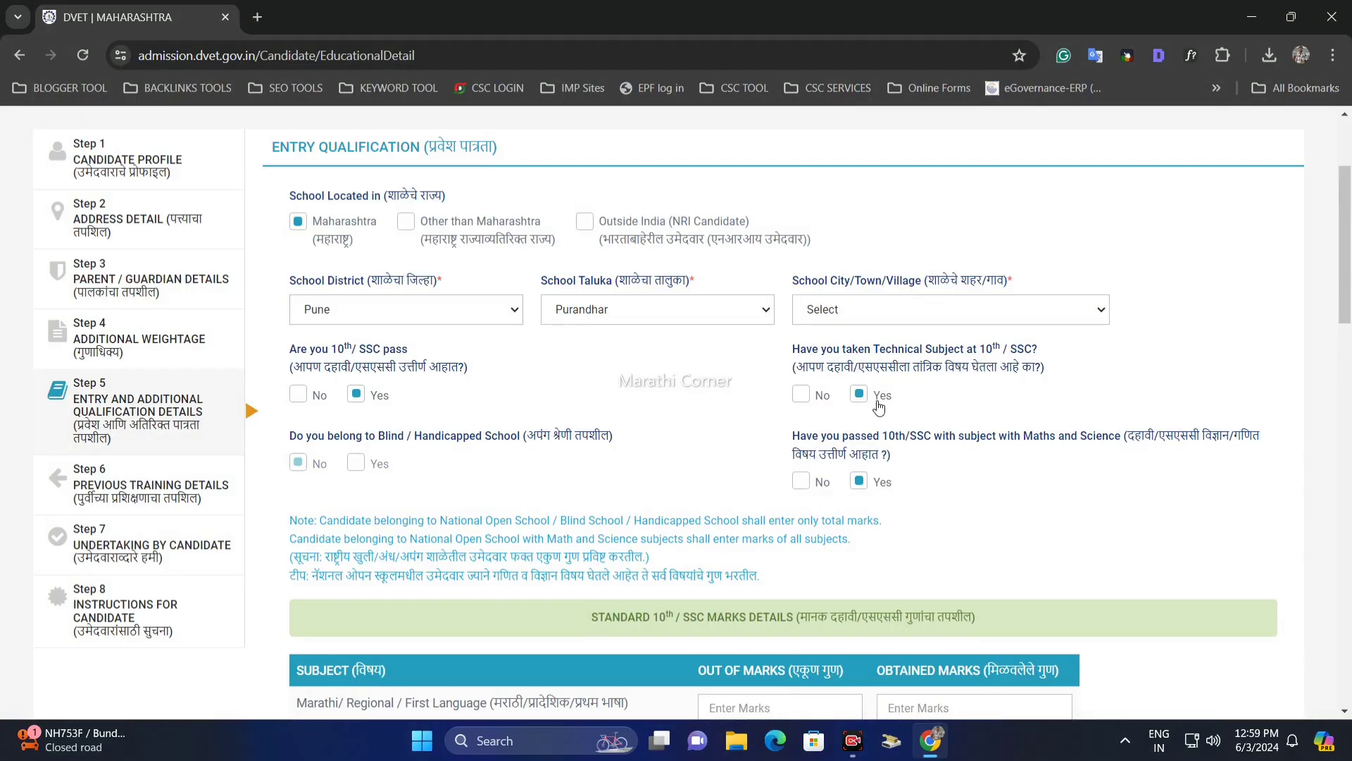
pyautogui.click(802, 395)
pyautogui.click(313, 464)
pyautogui.click(307, 470)
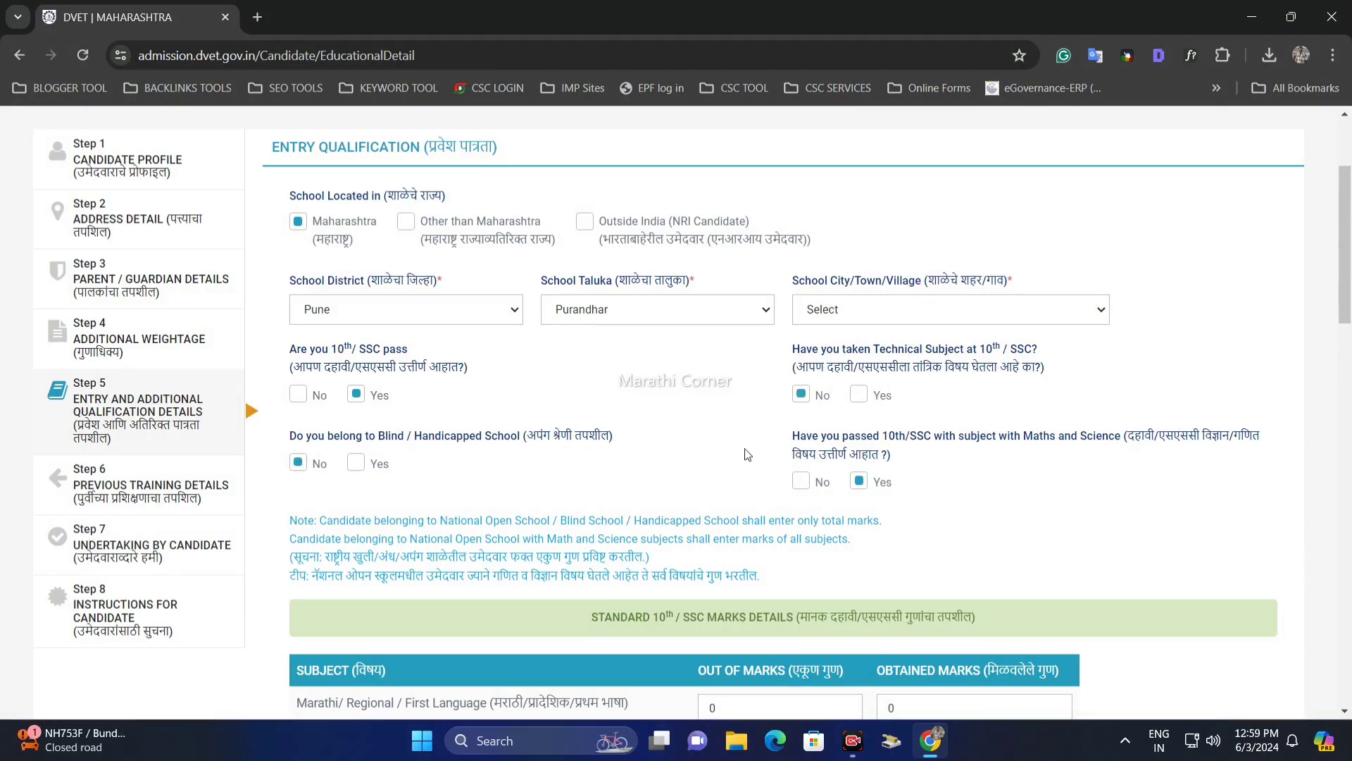
# Try No for having passed 10th/SSC with Maths and Science, and return the answer to Yes.
pyautogui.moveTo(815, 443); pyautogui.dragTo(974, 451)
pyautogui.click(986, 448)
pyautogui.moveTo(1203, 449); pyautogui.dragTo(1260, 441)
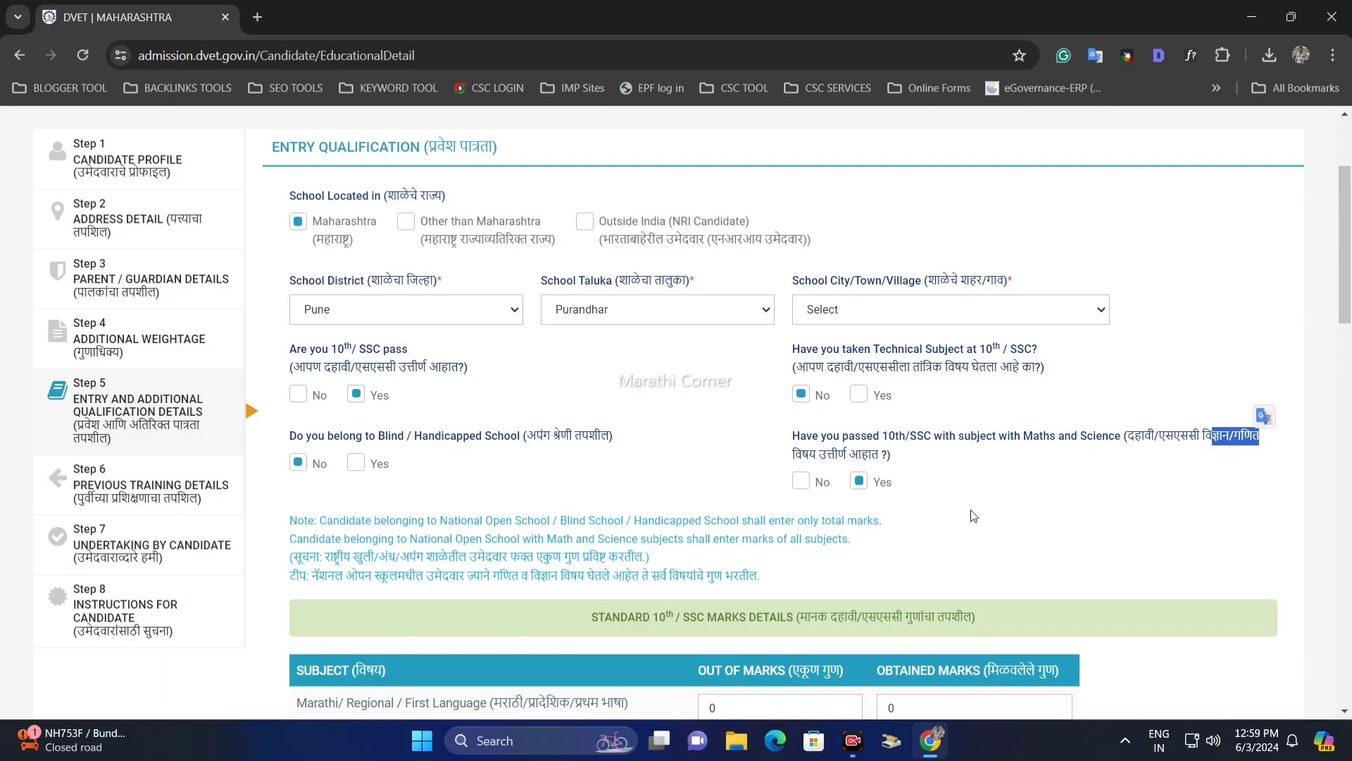
pyautogui.click(858, 482)
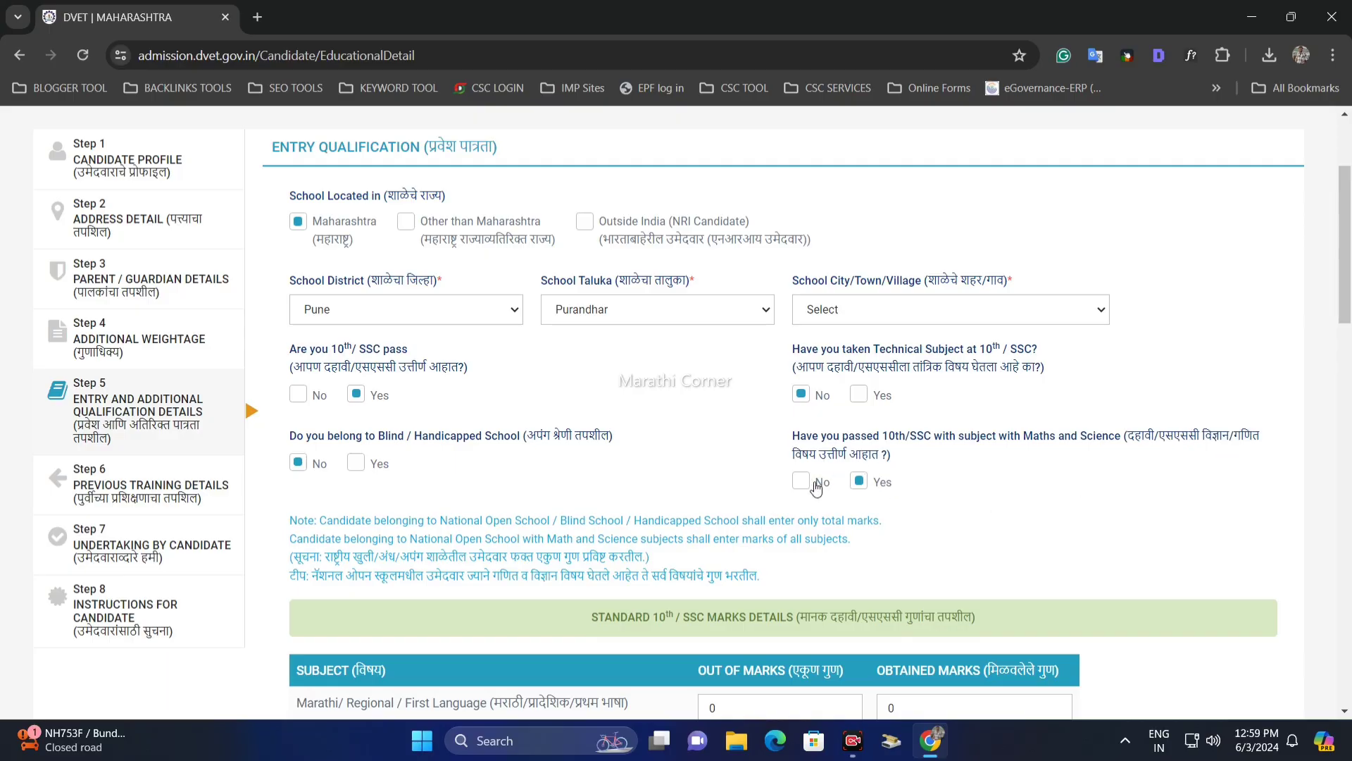
pyautogui.click(801, 481)
pyautogui.click(871, 485)
# Enter 100 as out-of marks for the six SSC subjects and obtained marks 69, 64, 58, 74, 76 and 80 from Marathi to Social Science.
pyautogui.scroll(-6, 920, 566)
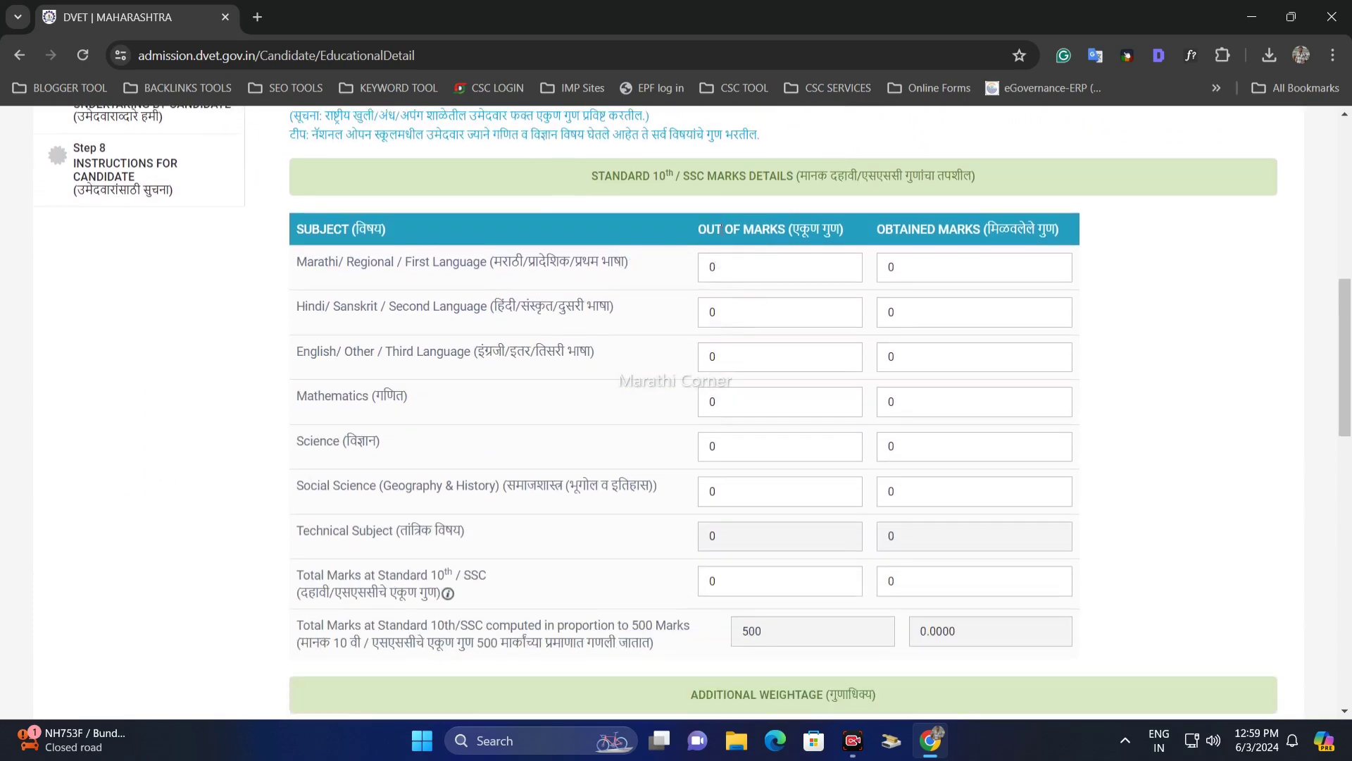
pyautogui.click(761, 266)
pyautogui.write('100')
pyautogui.write('5')
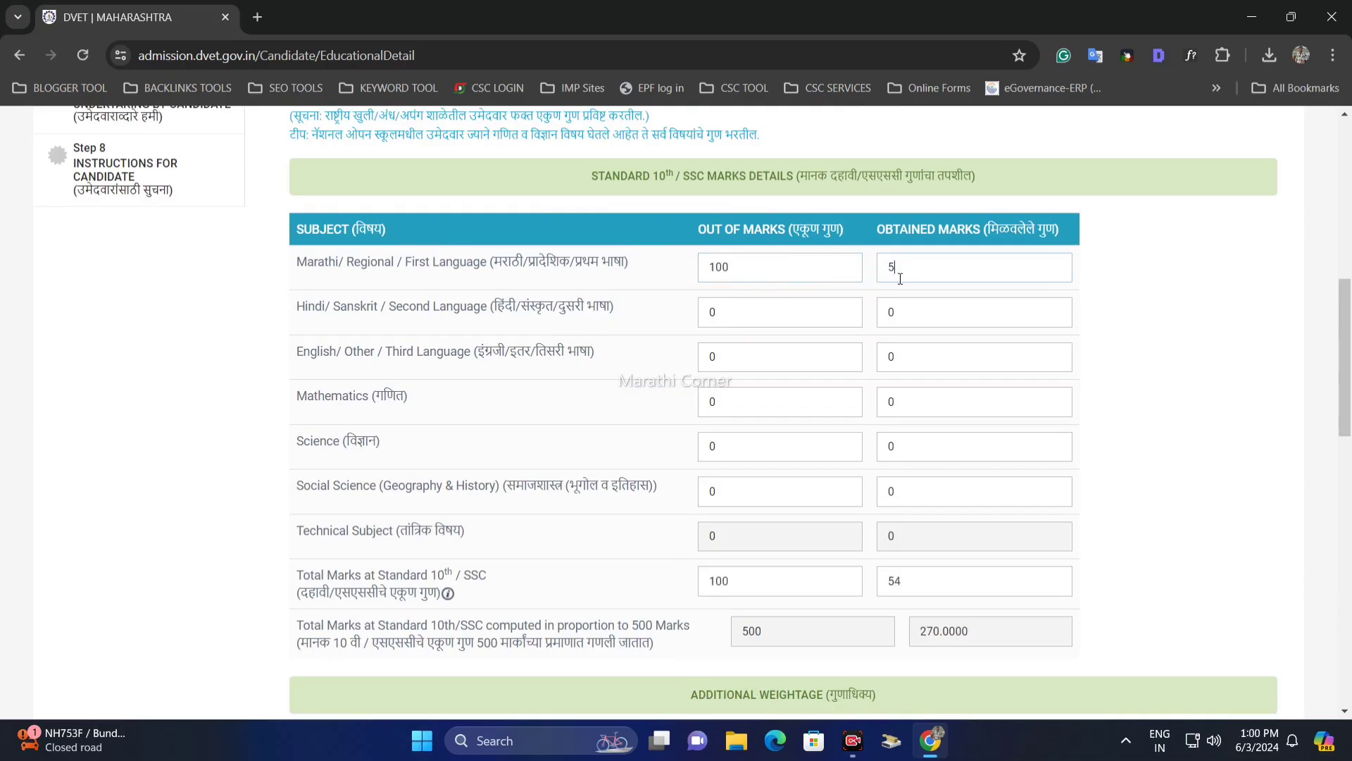
pyautogui.press('BackSpace')
pyautogui.write('8')
pyautogui.write('100')
pyautogui.press('Tab')
# Review the SSC marks table, the Additional Weightage entries, and the total marks and percentage for the ITI admission merit list.
pyautogui.scroll(-1, 916, 359)
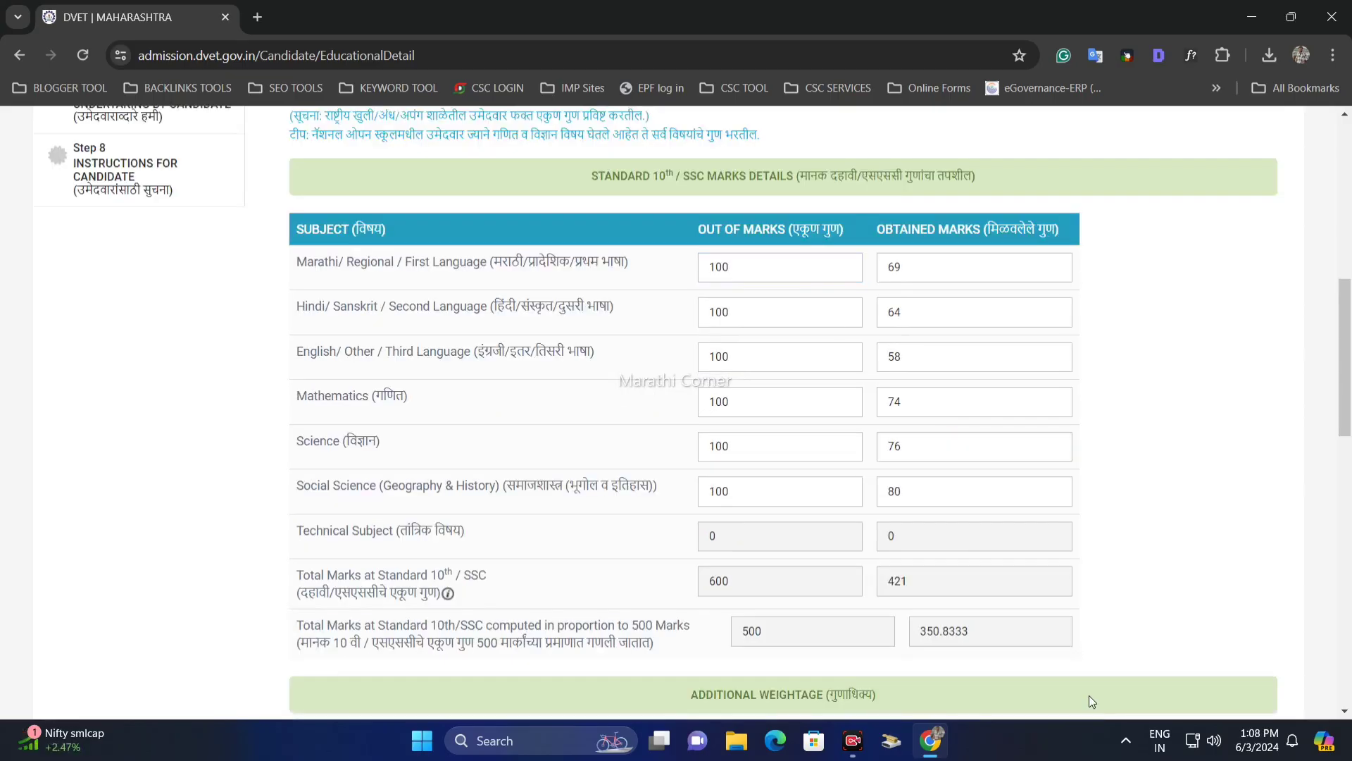
pyautogui.scroll(-1, 891, 352)
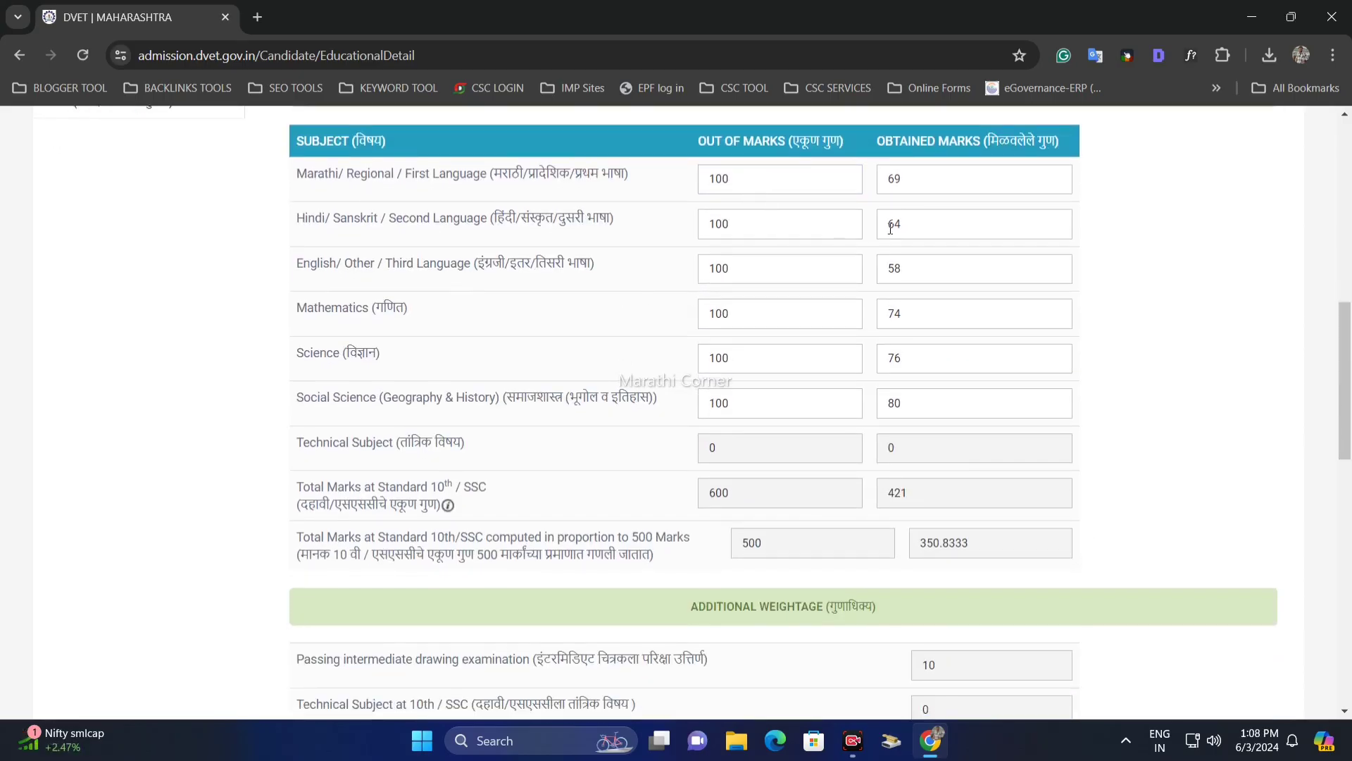
pyautogui.scroll(-5, 823, 371)
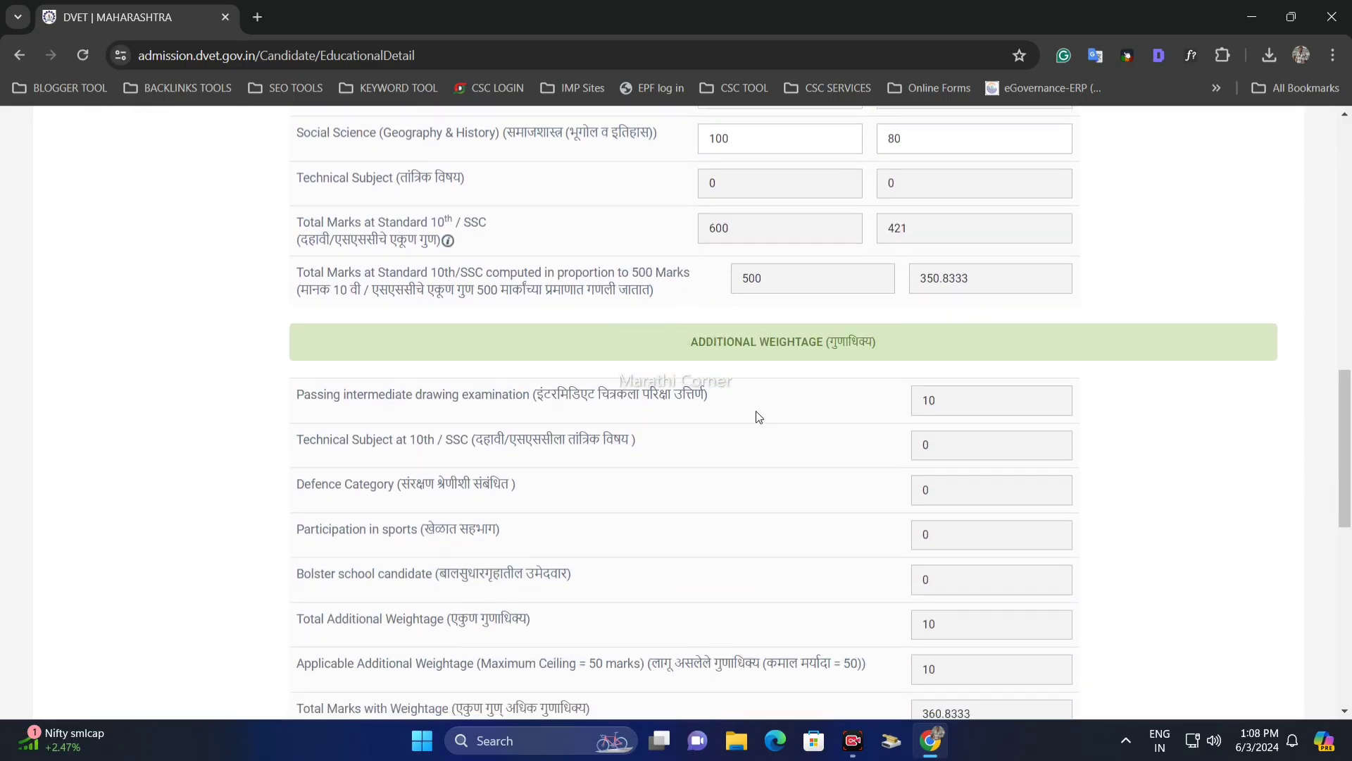
pyautogui.moveTo(433, 230); pyautogui.dragTo(628, 225)
pyautogui.click(726, 223)
pyautogui.moveTo(923, 230); pyautogui.dragTo(932, 238)
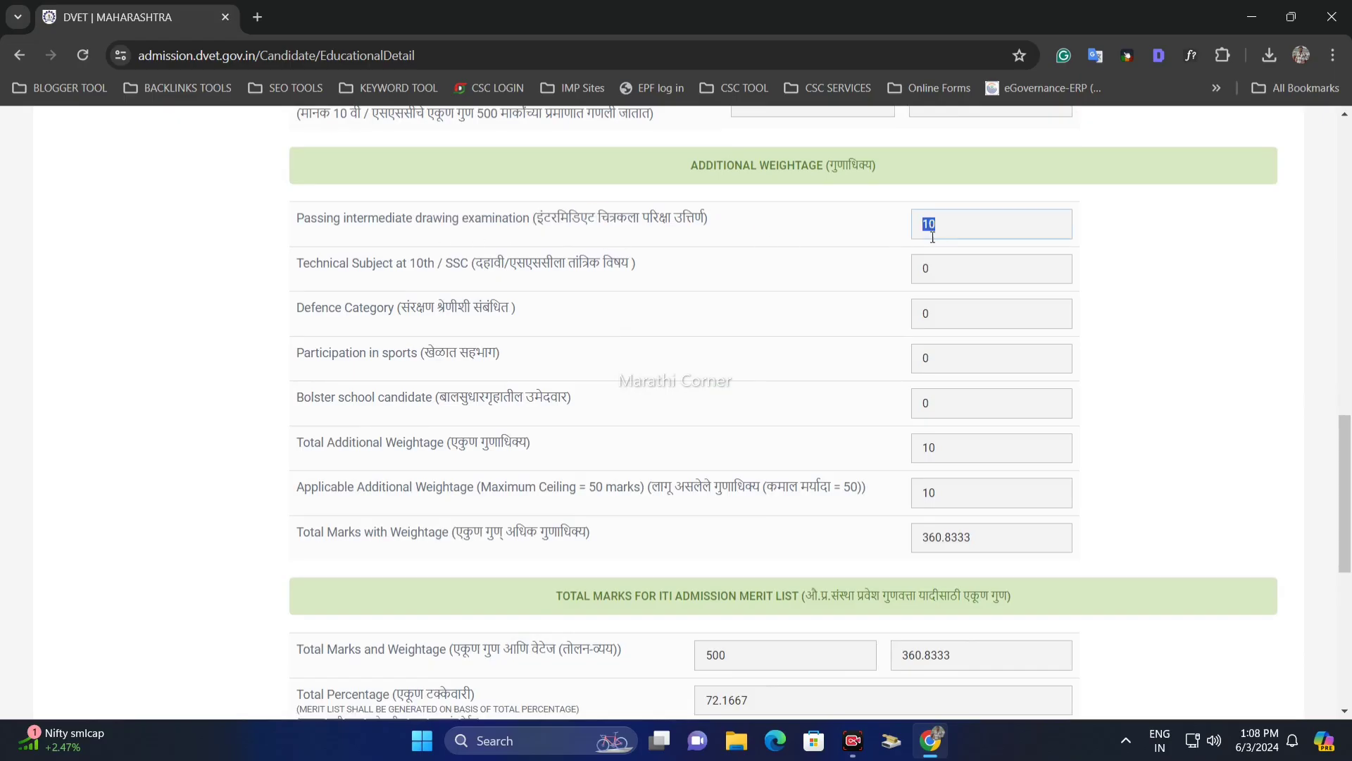
pyautogui.doubleClick(934, 325)
pyautogui.moveTo(472, 265); pyautogui.dragTo(567, 267)
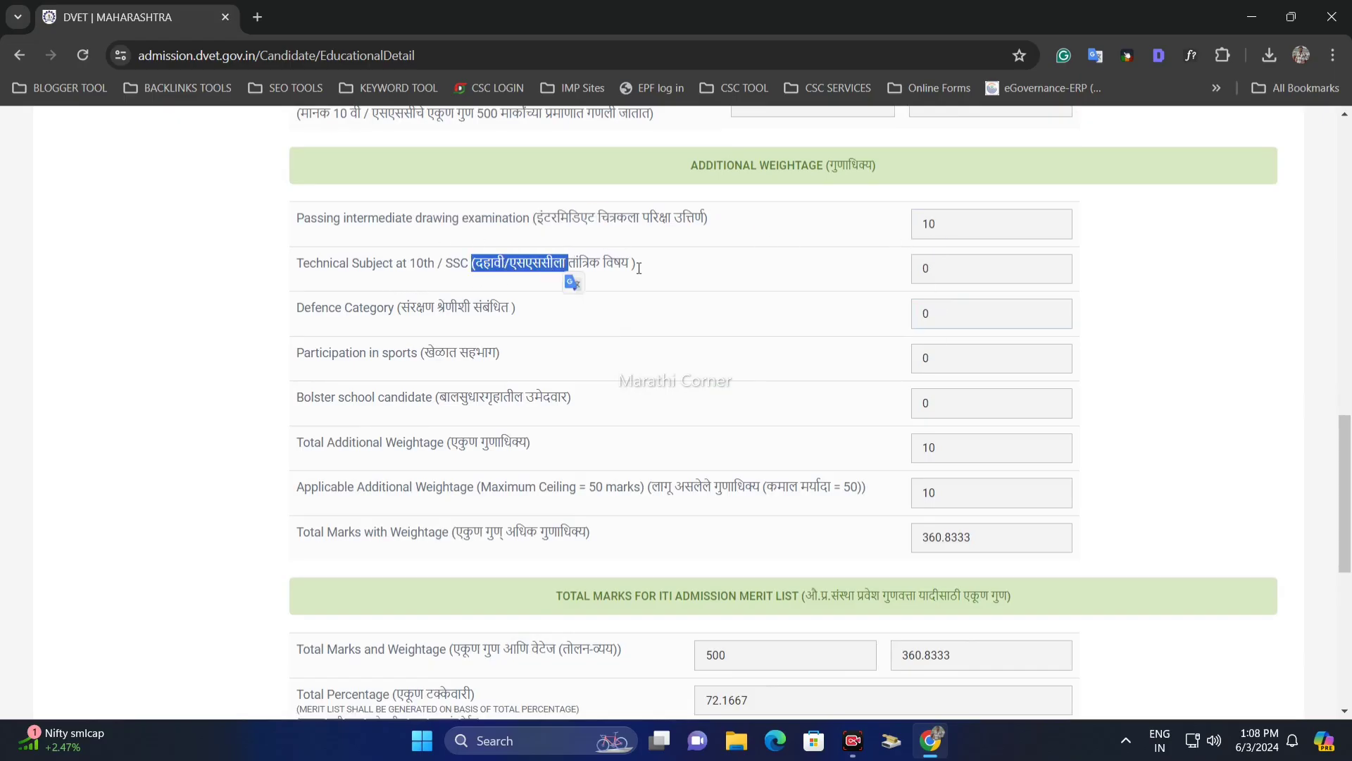
pyautogui.moveTo(416, 307); pyautogui.dragTo(469, 310)
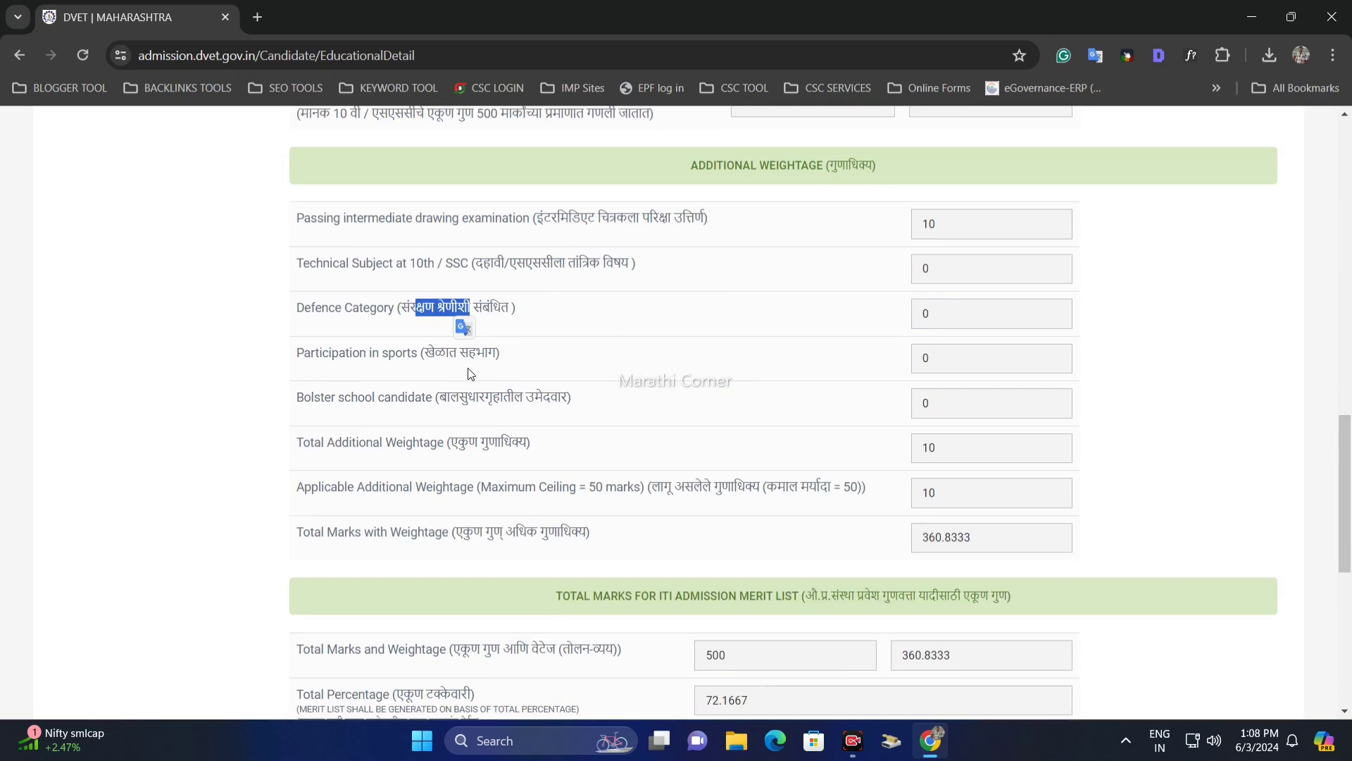
pyautogui.click(496, 352)
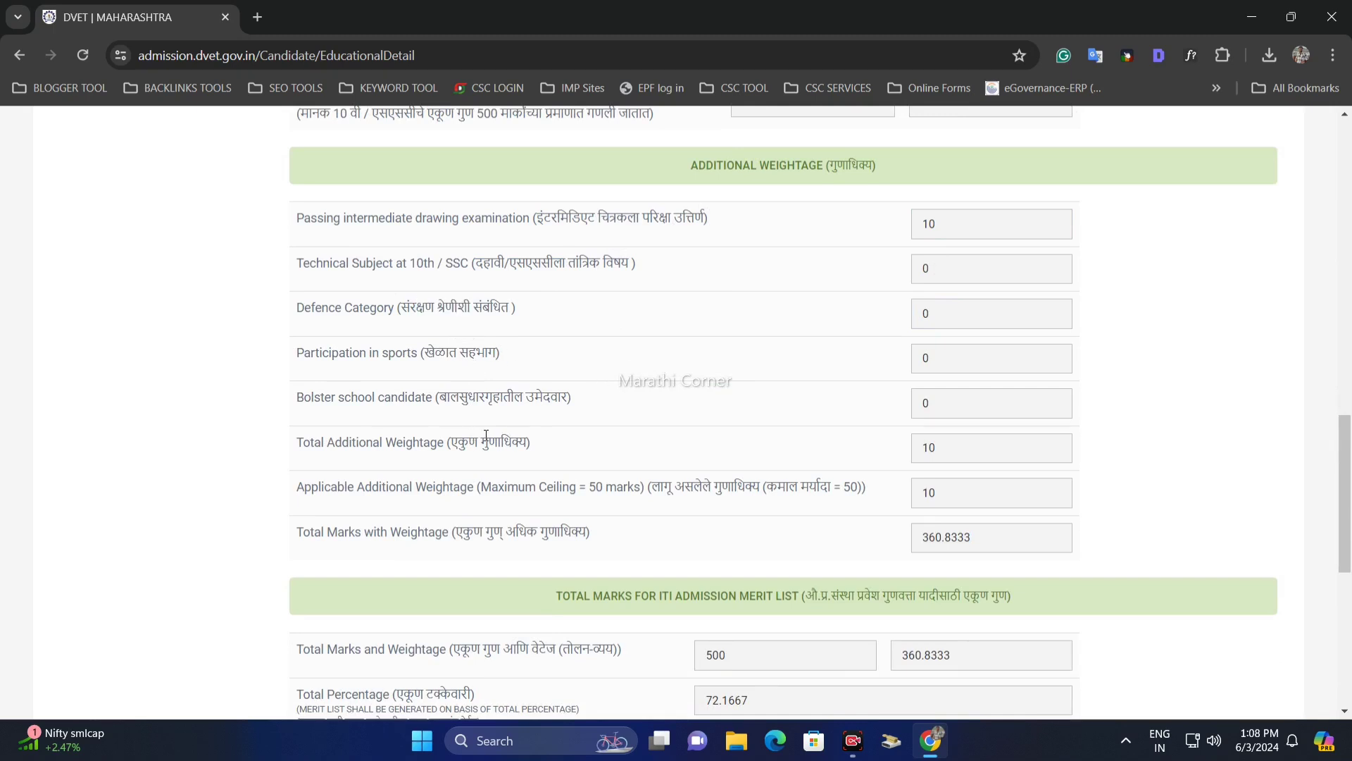
pyautogui.scroll(-1, 486, 435)
pyautogui.scroll(-2, 880, 436)
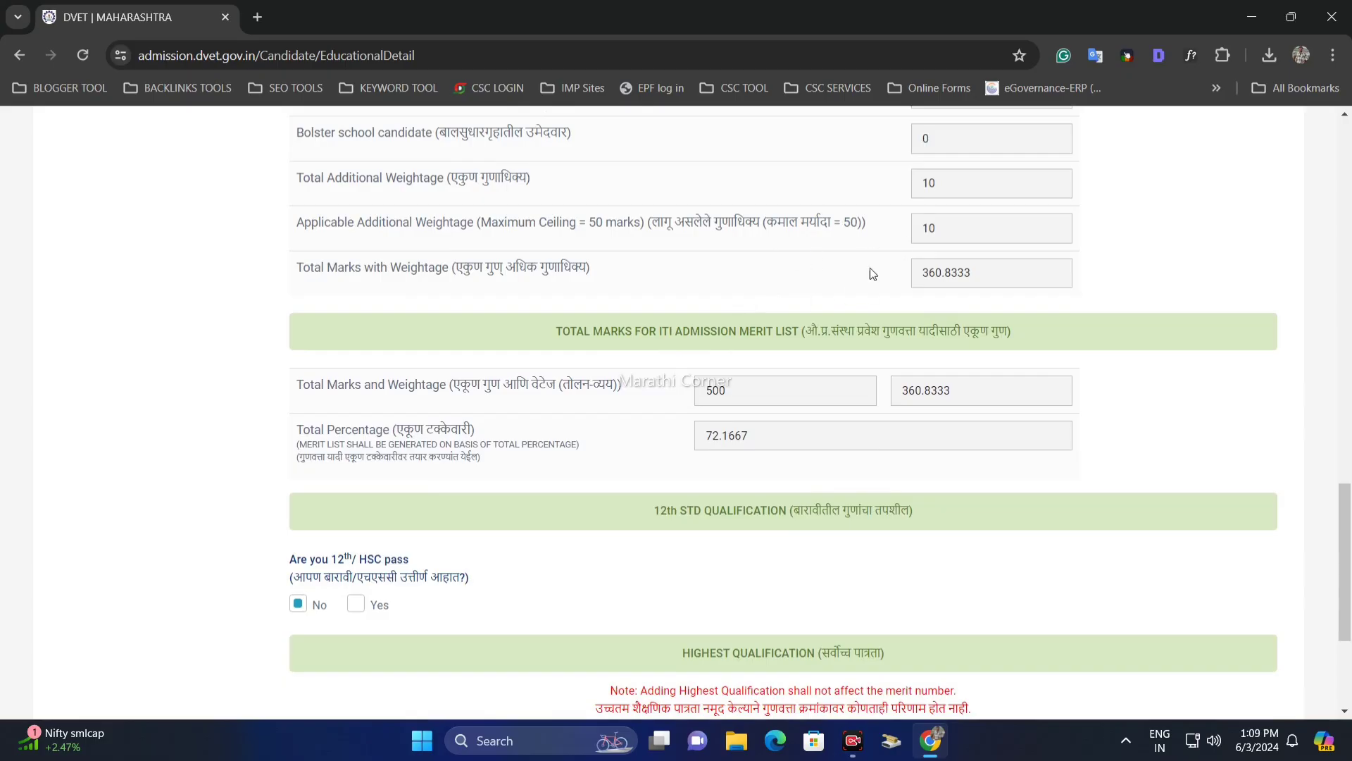
pyautogui.scroll(-2, 803, 306)
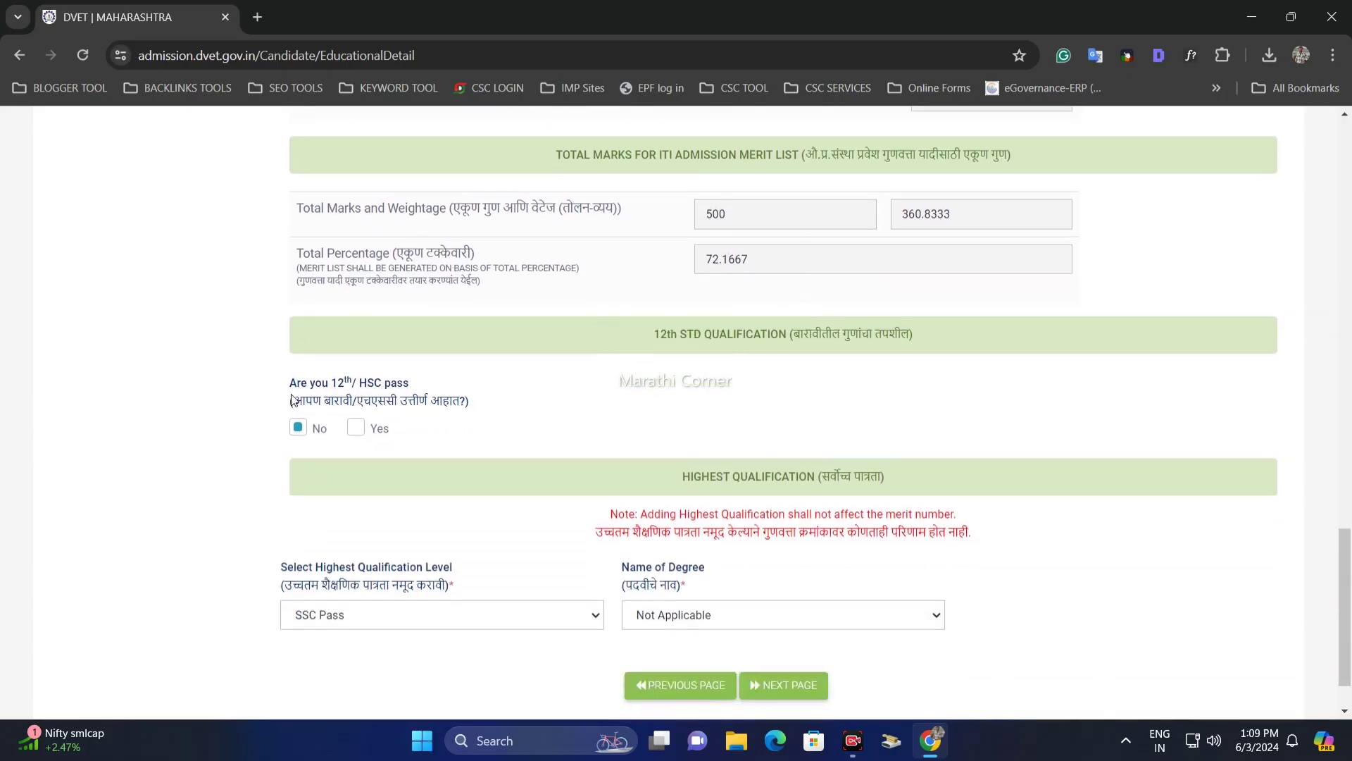
# Try Yes for 12th/HSC pass, read the warning about the Geo Informatics Assistant trade, and return the answer to No.
pyautogui.moveTo(288, 387); pyautogui.dragTo(412, 390)
pyautogui.click(411, 390)
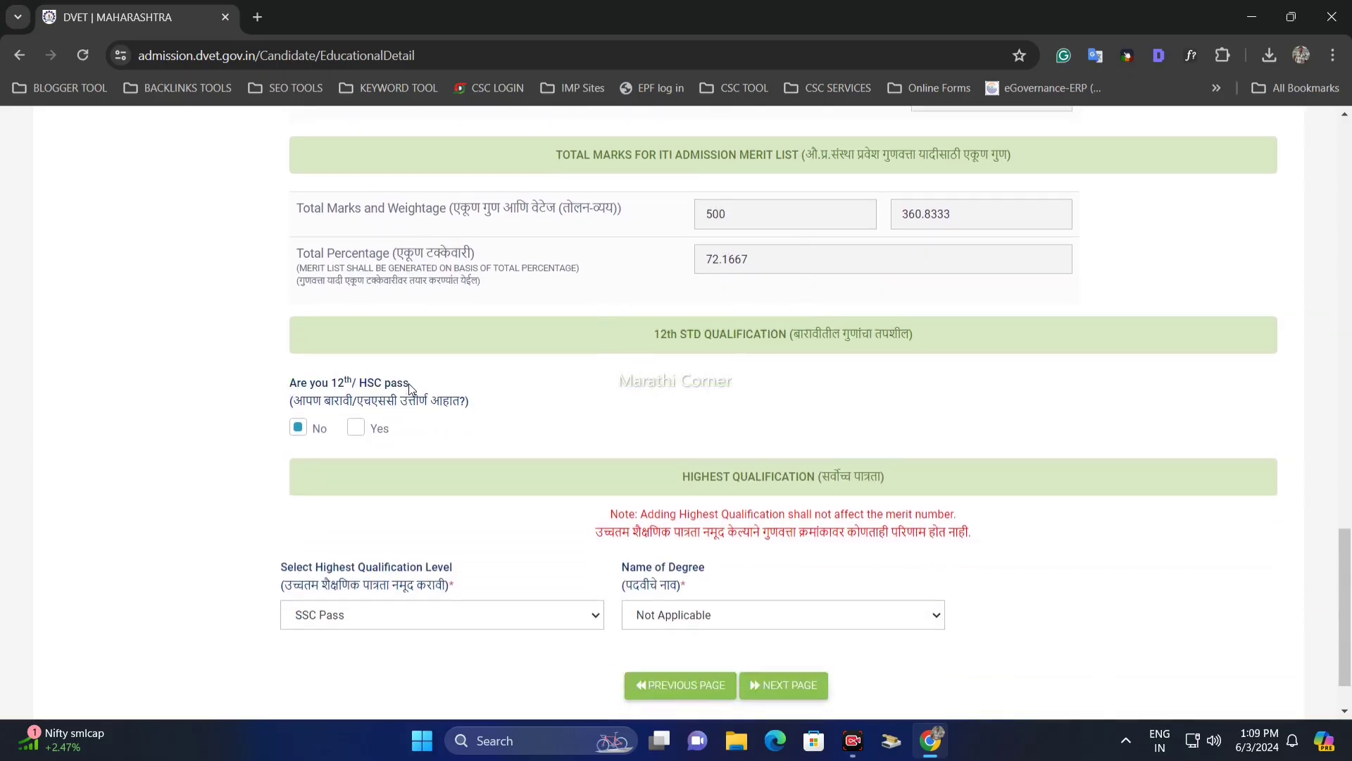
pyautogui.click(355, 429)
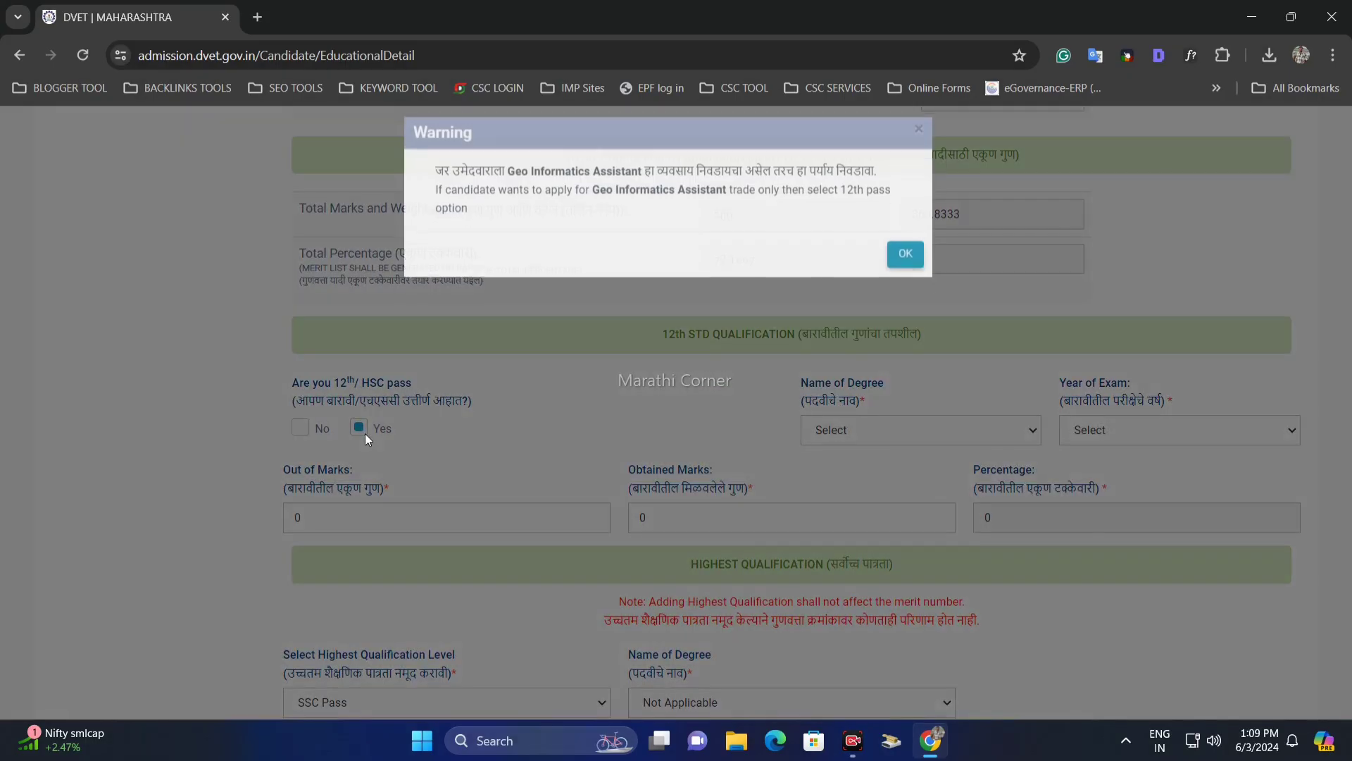
pyautogui.click(903, 268)
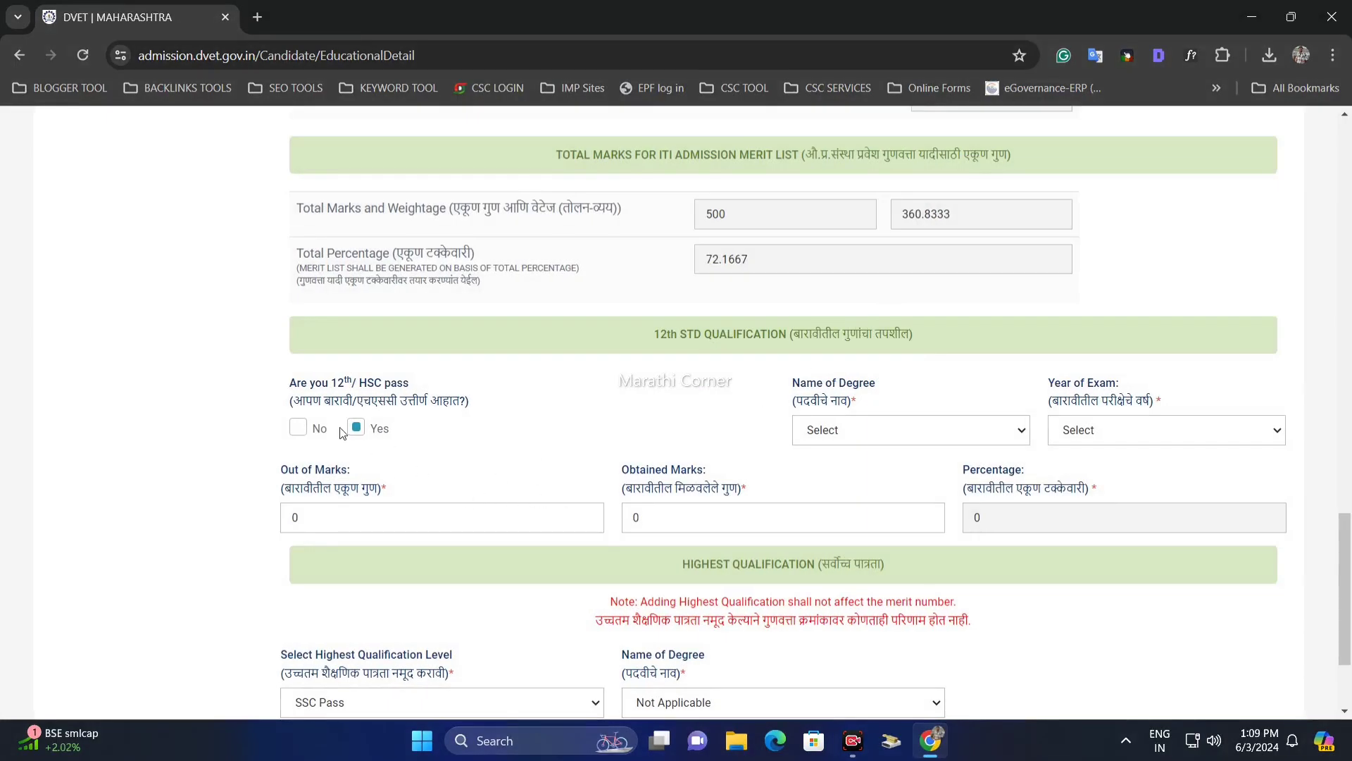
pyautogui.click(297, 429)
pyautogui.click(356, 428)
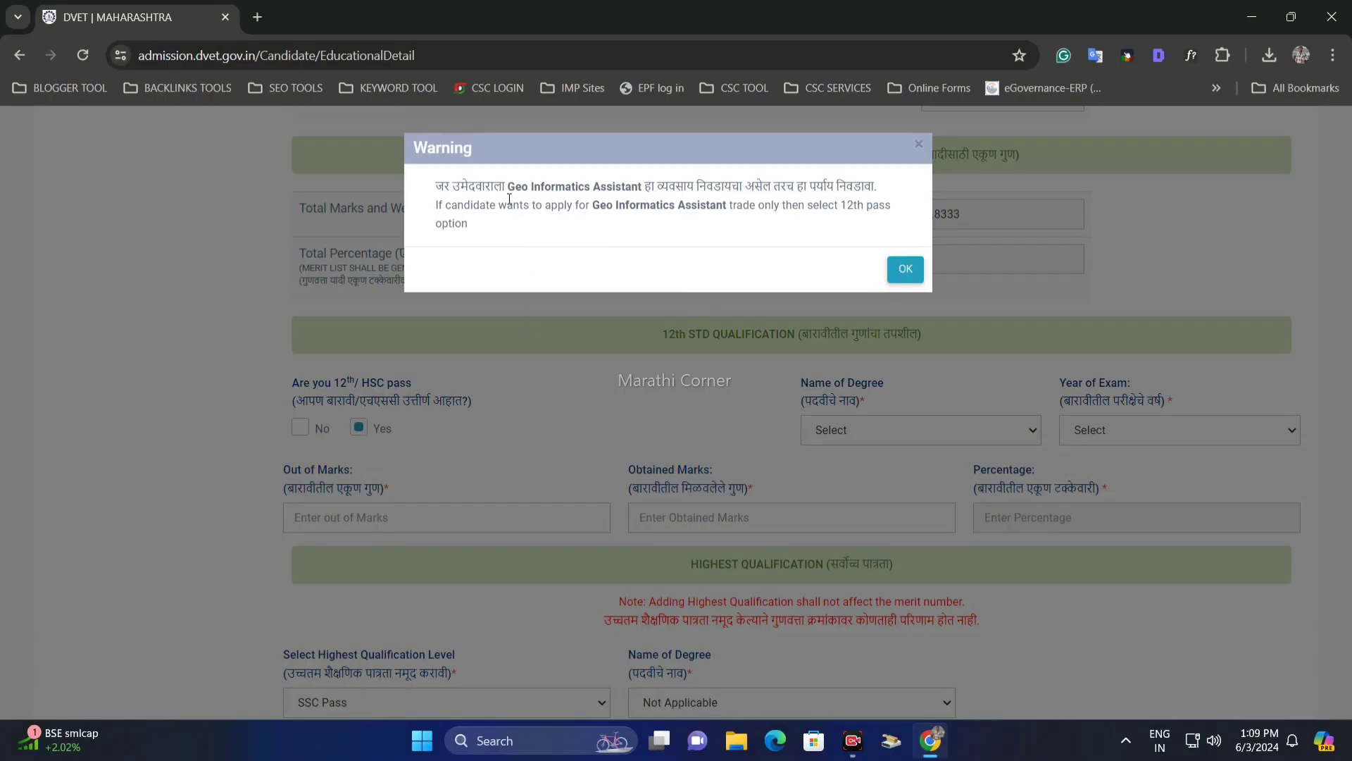
pyautogui.moveTo(511, 188); pyautogui.dragTo(643, 186)
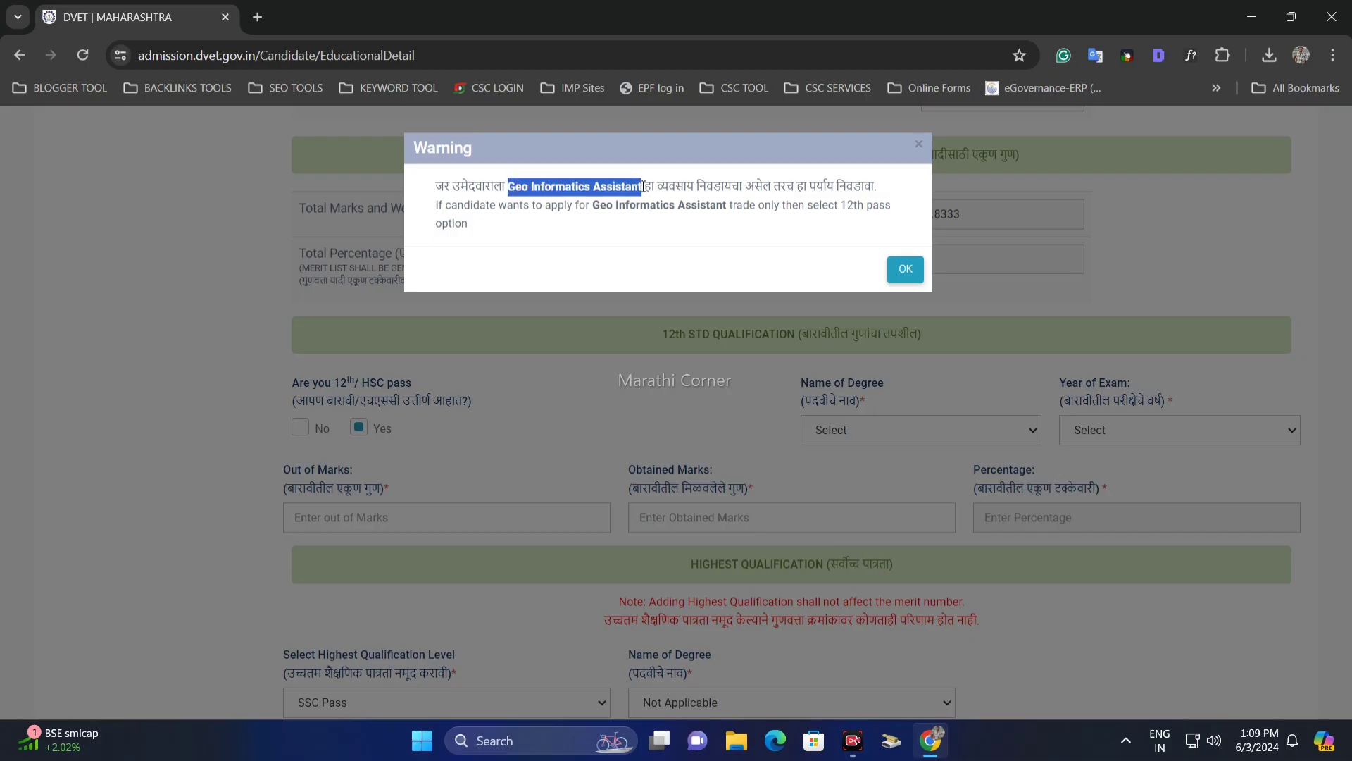
pyautogui.click(711, 221)
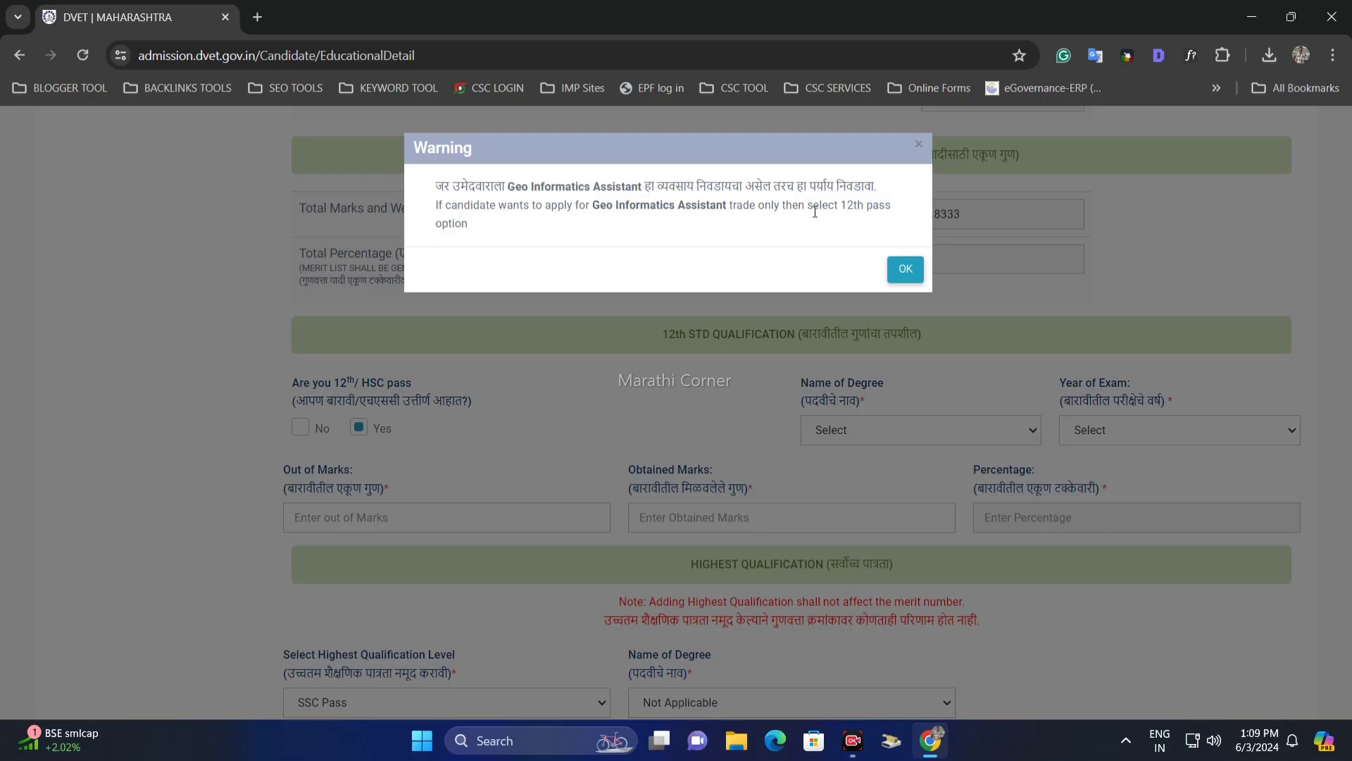
pyautogui.click(900, 275)
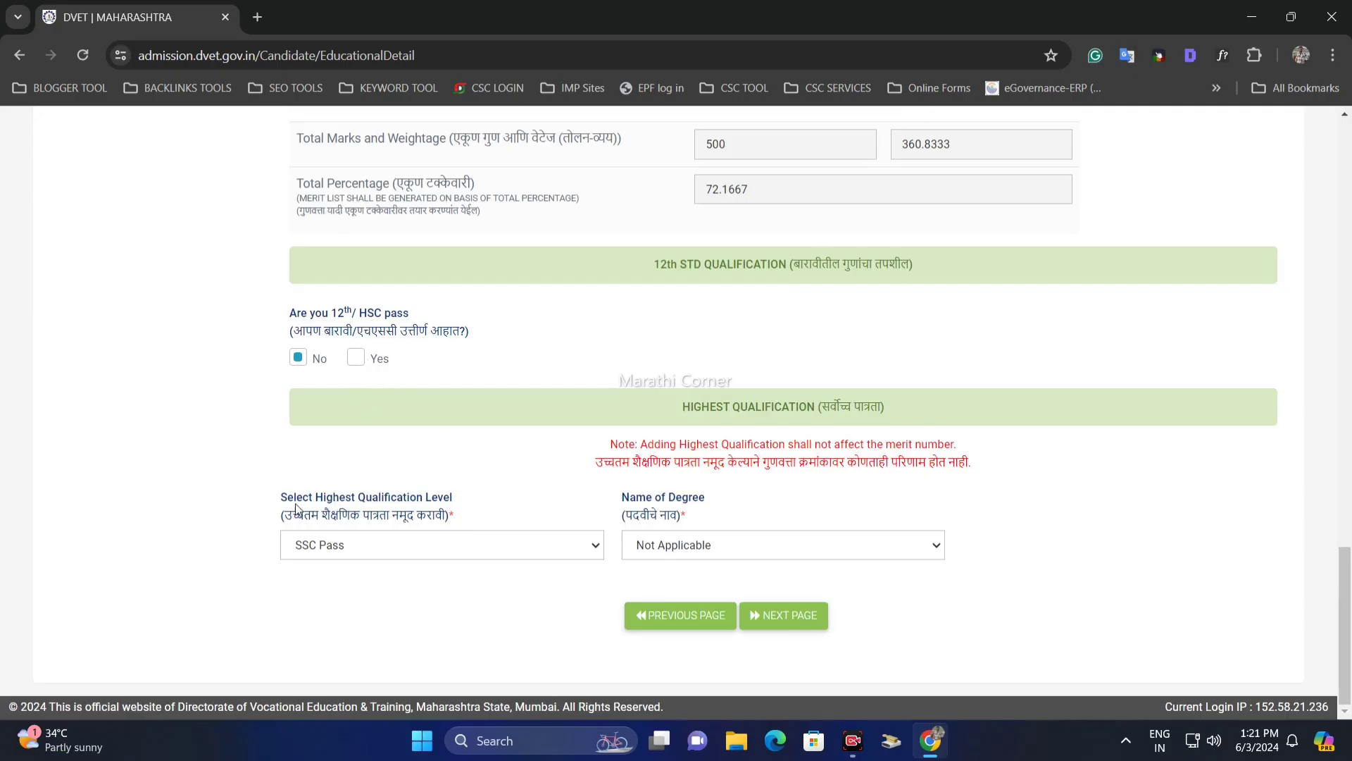
# Try SSC Pass and Graduation as the highest qualification level, and settle on HSC.
pyautogui.moveTo(289, 497); pyautogui.dragTo(472, 500)
pyautogui.click(471, 501)
pyautogui.click(370, 547)
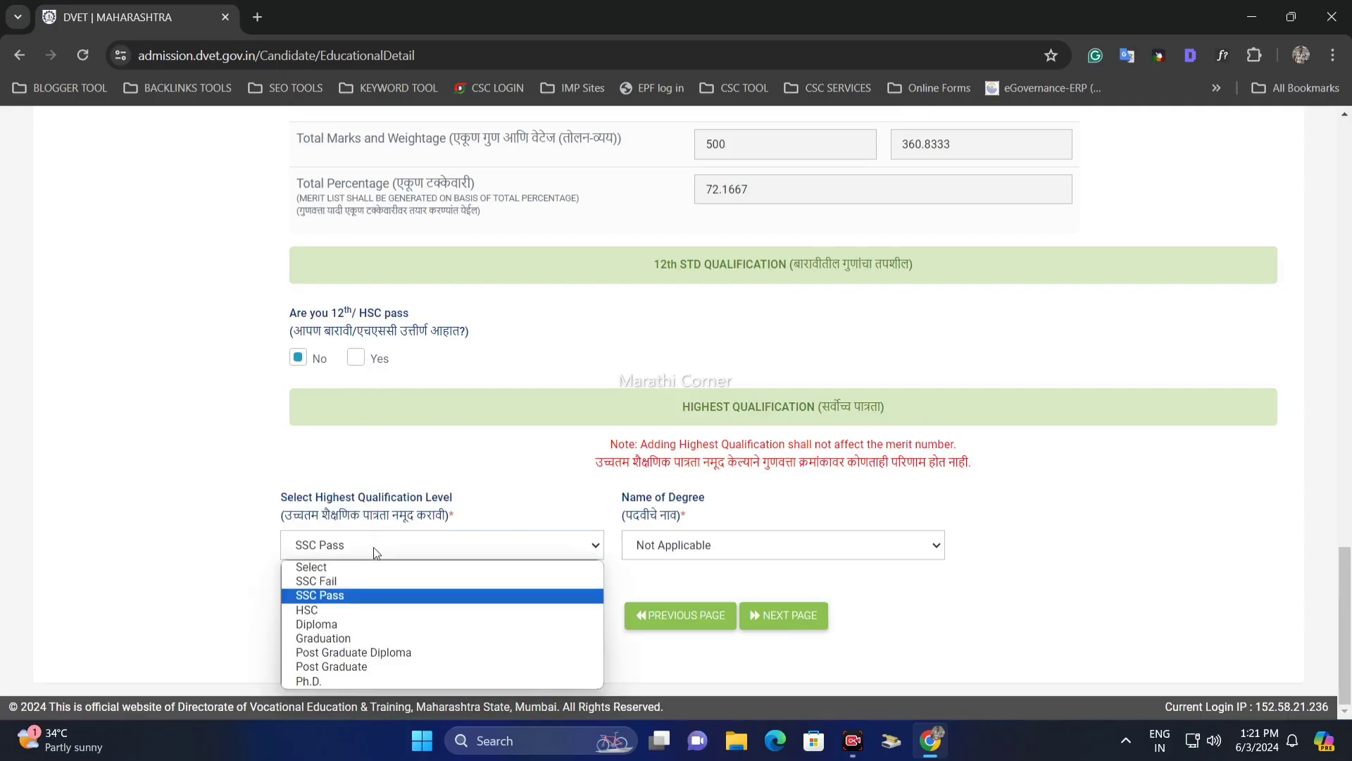
pyautogui.click(370, 604)
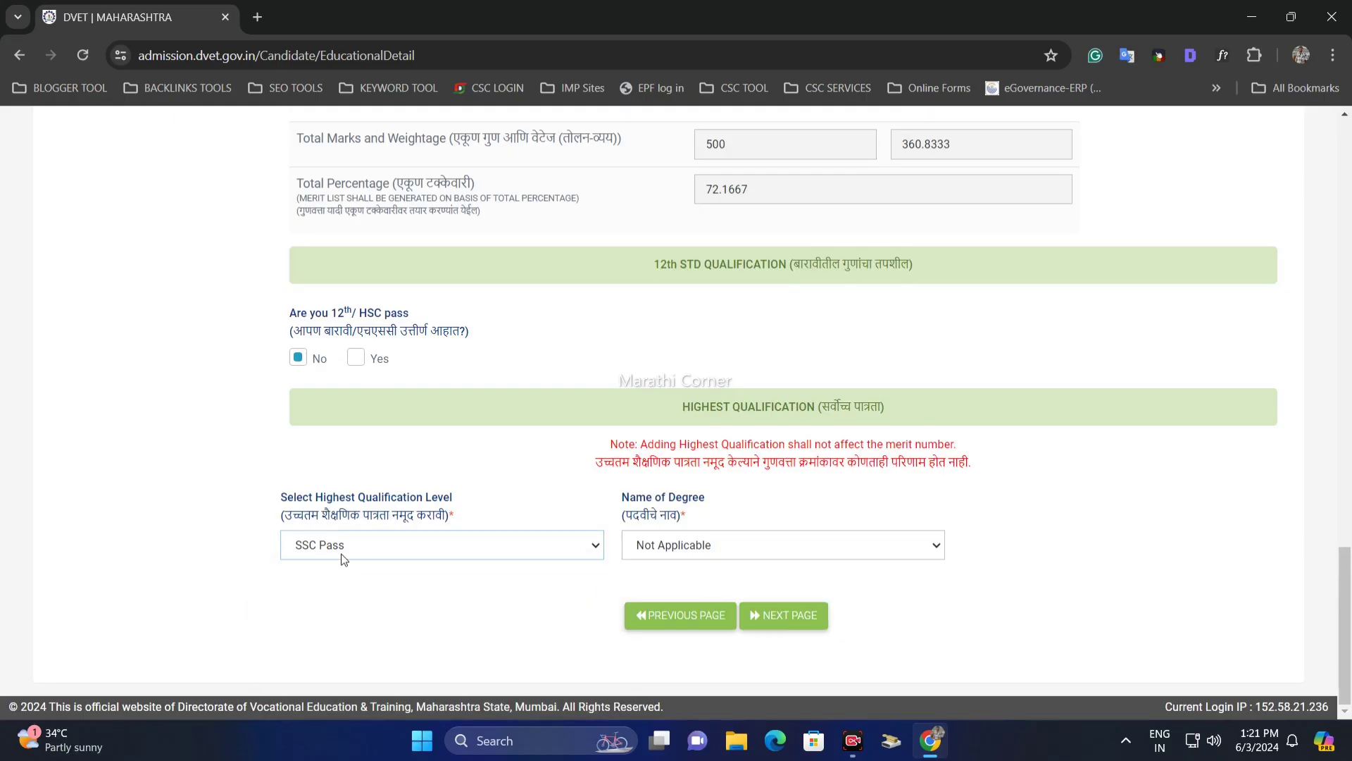
pyautogui.click(343, 554)
pyautogui.click(358, 610)
pyautogui.click(360, 557)
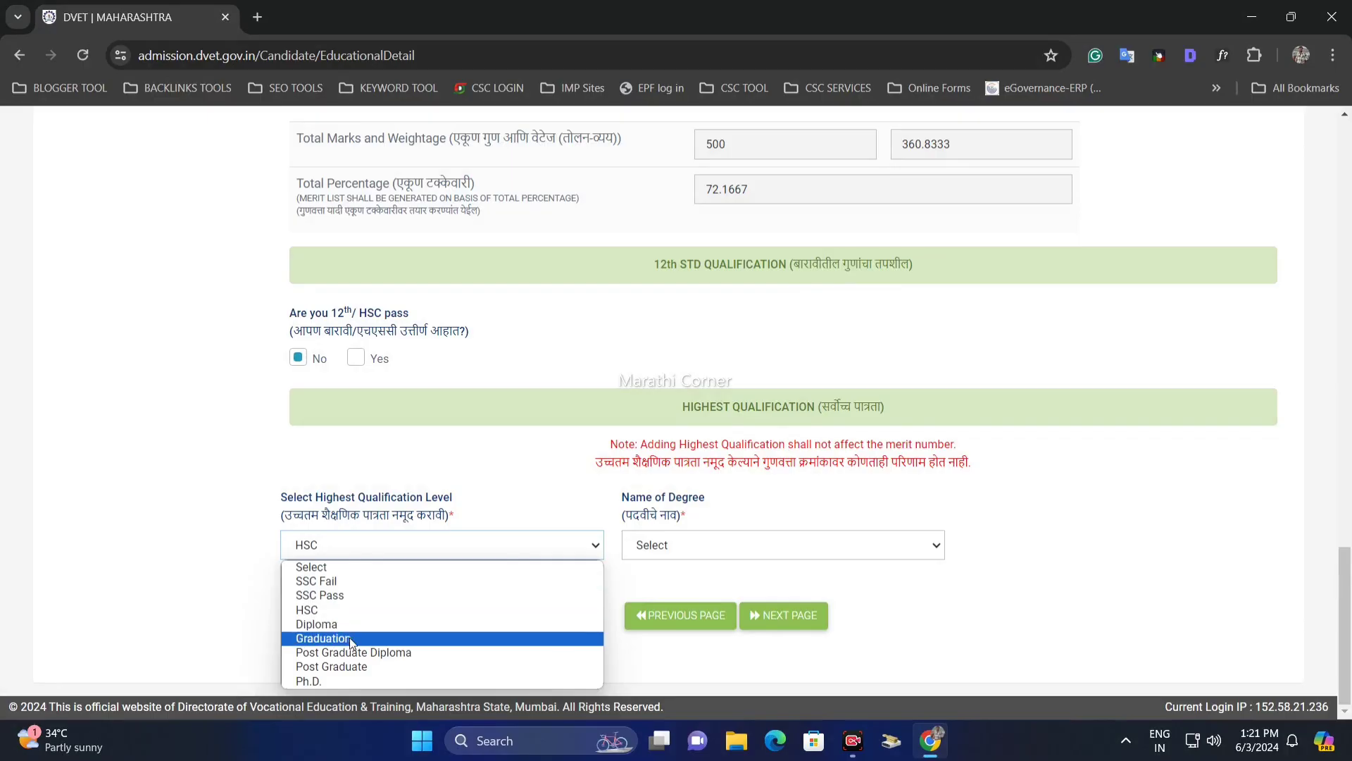
pyautogui.click(352, 639)
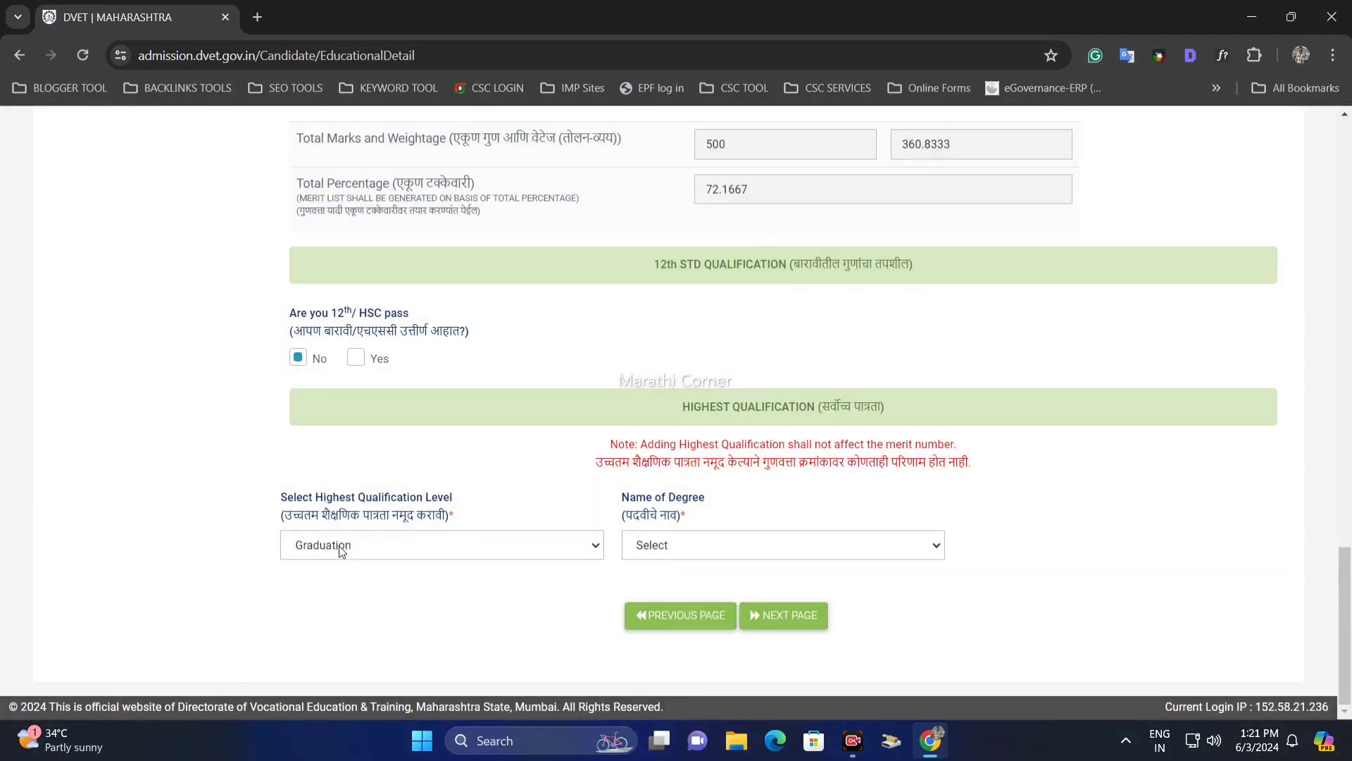
pyautogui.click(342, 547)
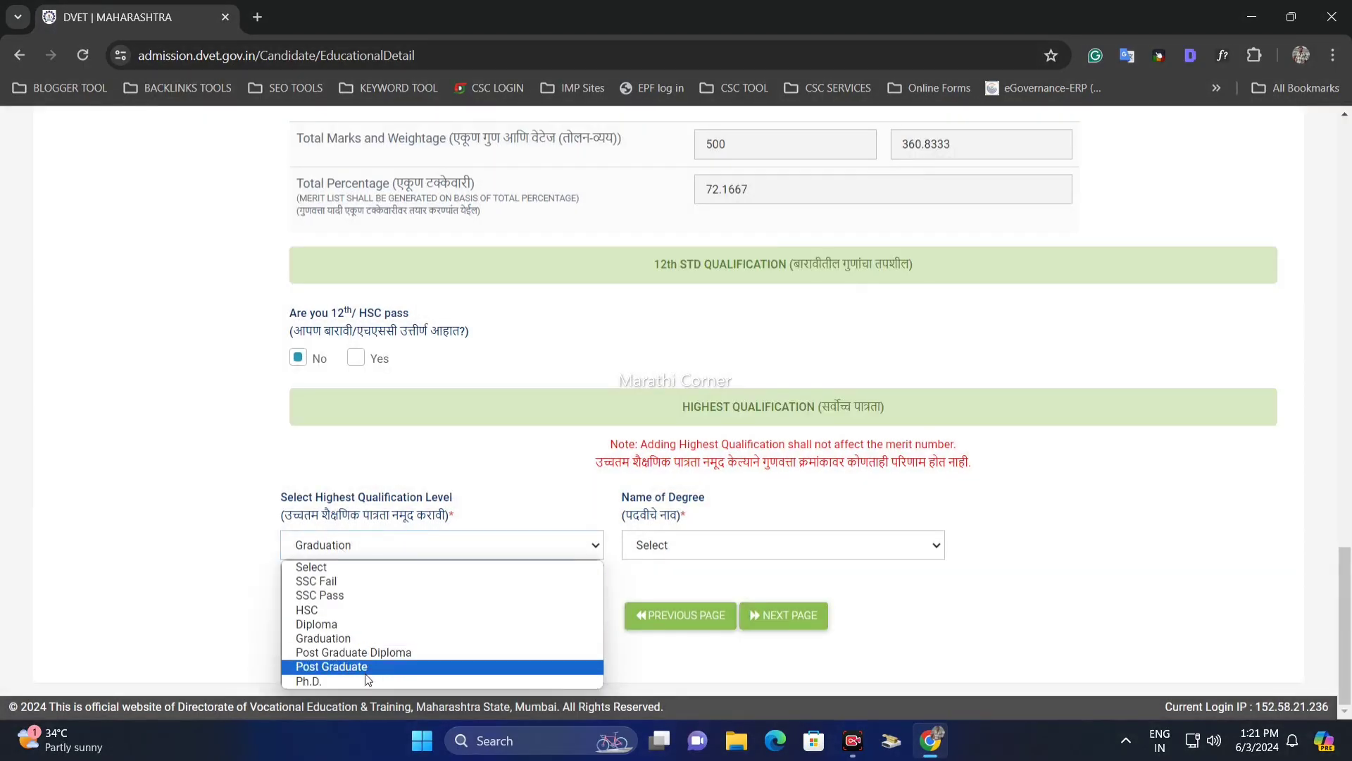
pyautogui.click(341, 610)
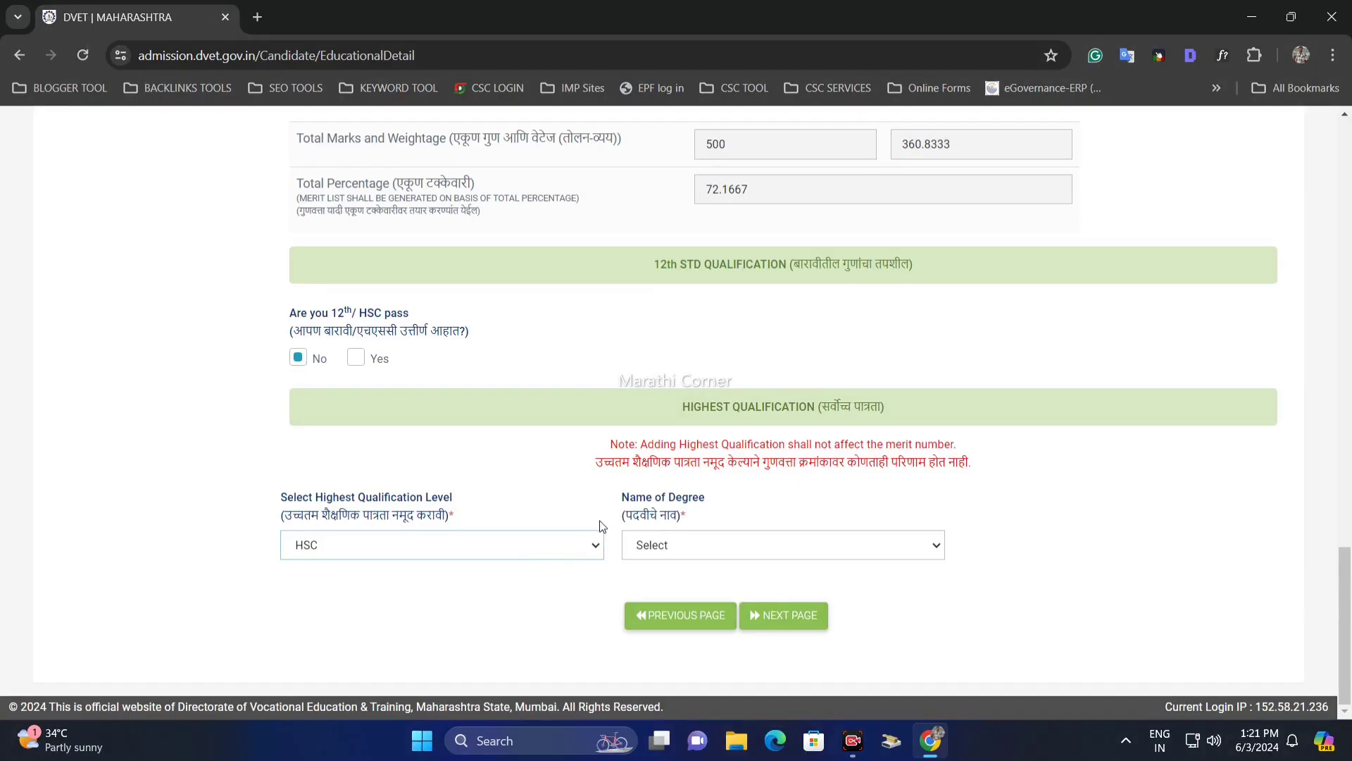
# Set the name of degree to Arts and proceed to the Previous Training Details page.
pyautogui.click(636, 533)
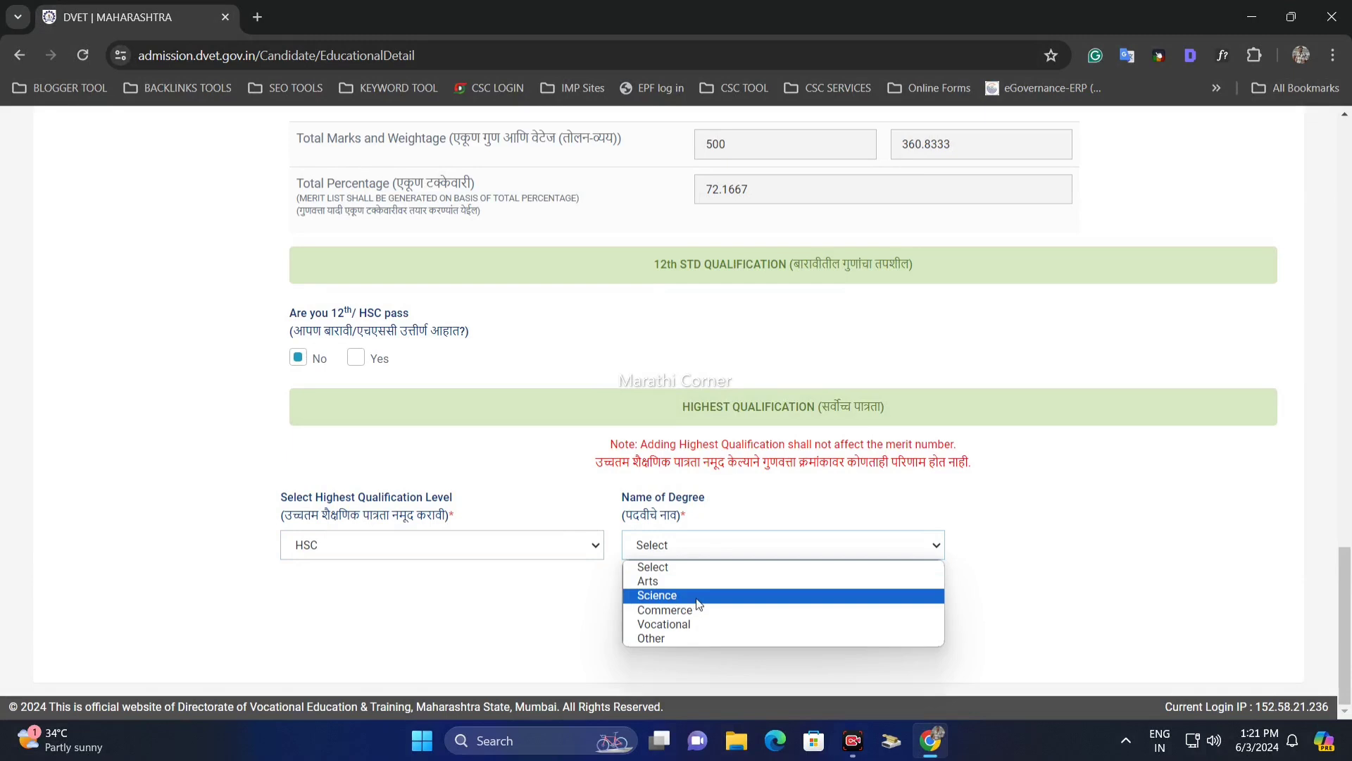
pyautogui.click(680, 581)
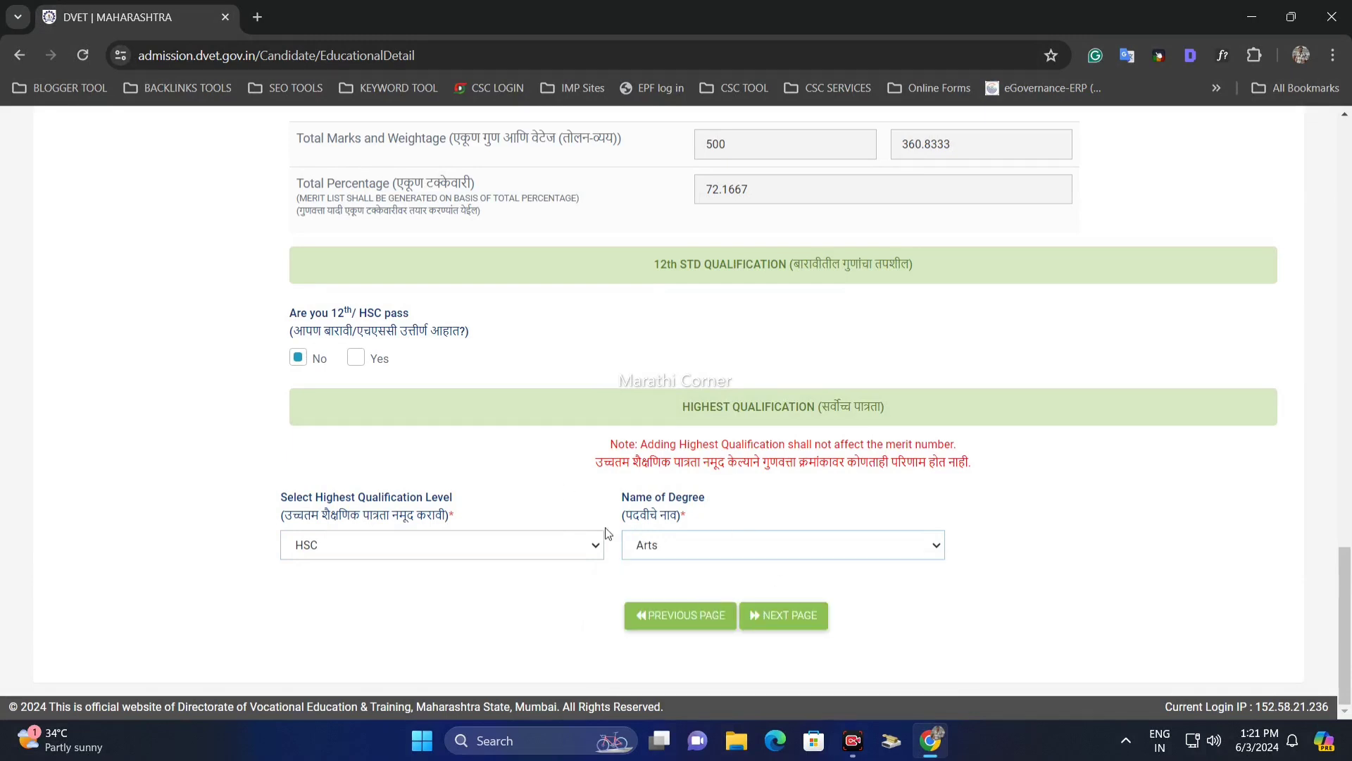
pyautogui.click(790, 617)
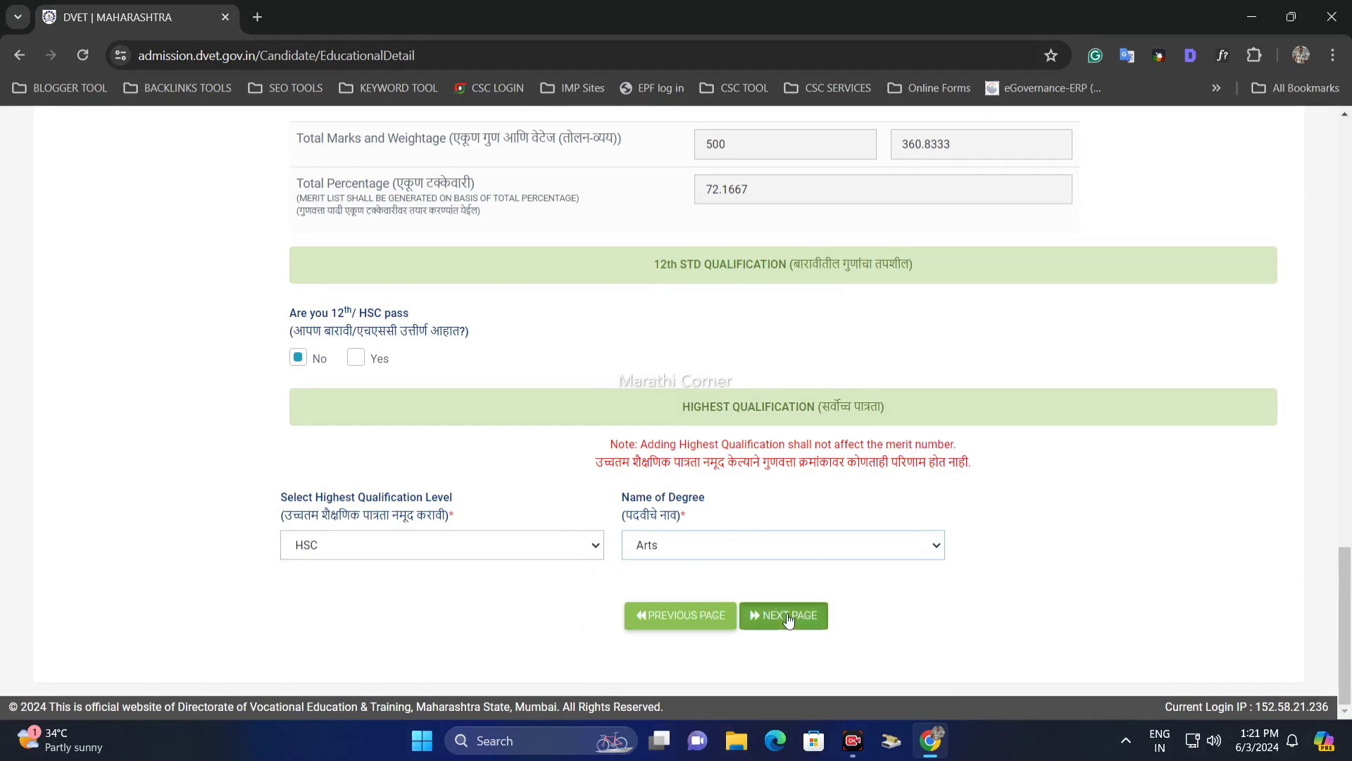
# Try Yes for having appeared for ITI previously, with year of admission 2021 and year of passing 2023.
pyautogui.scroll(-1, 316, 541)
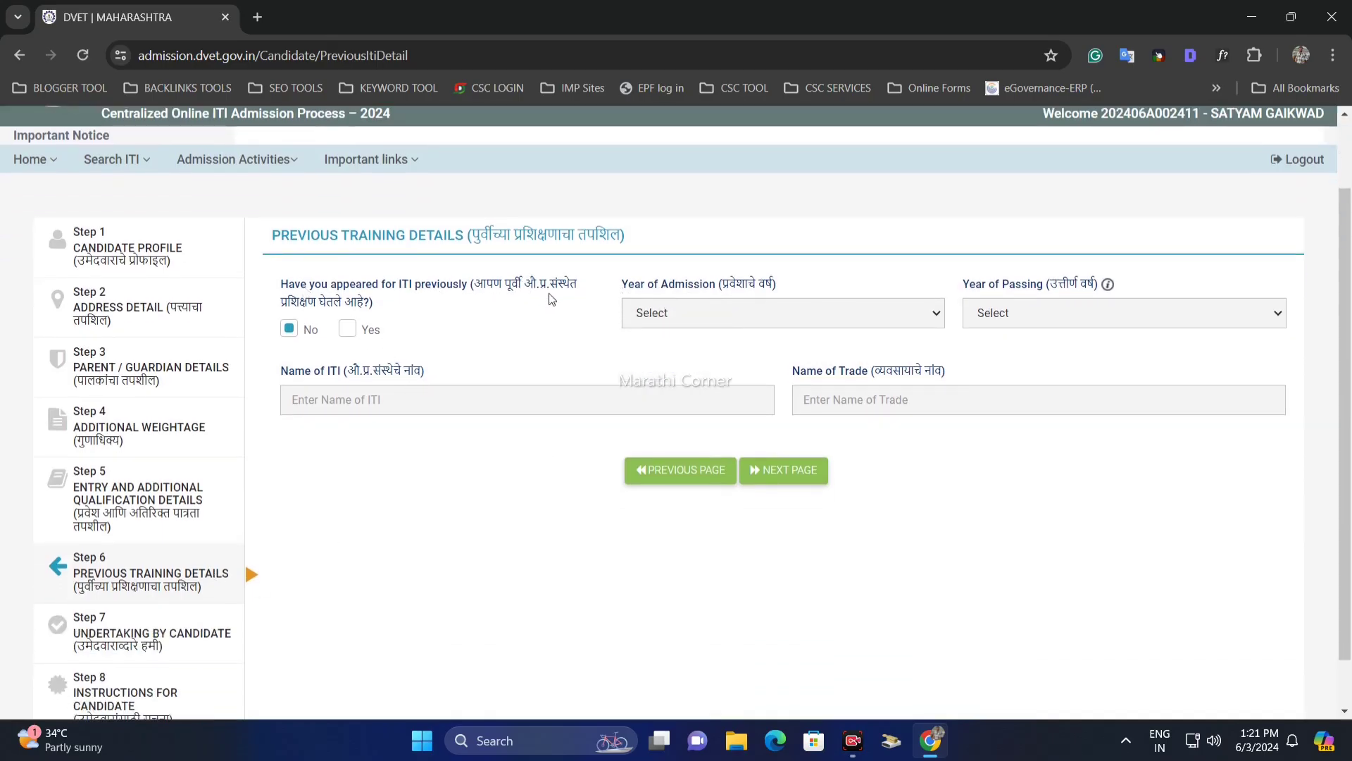
pyautogui.click(348, 329)
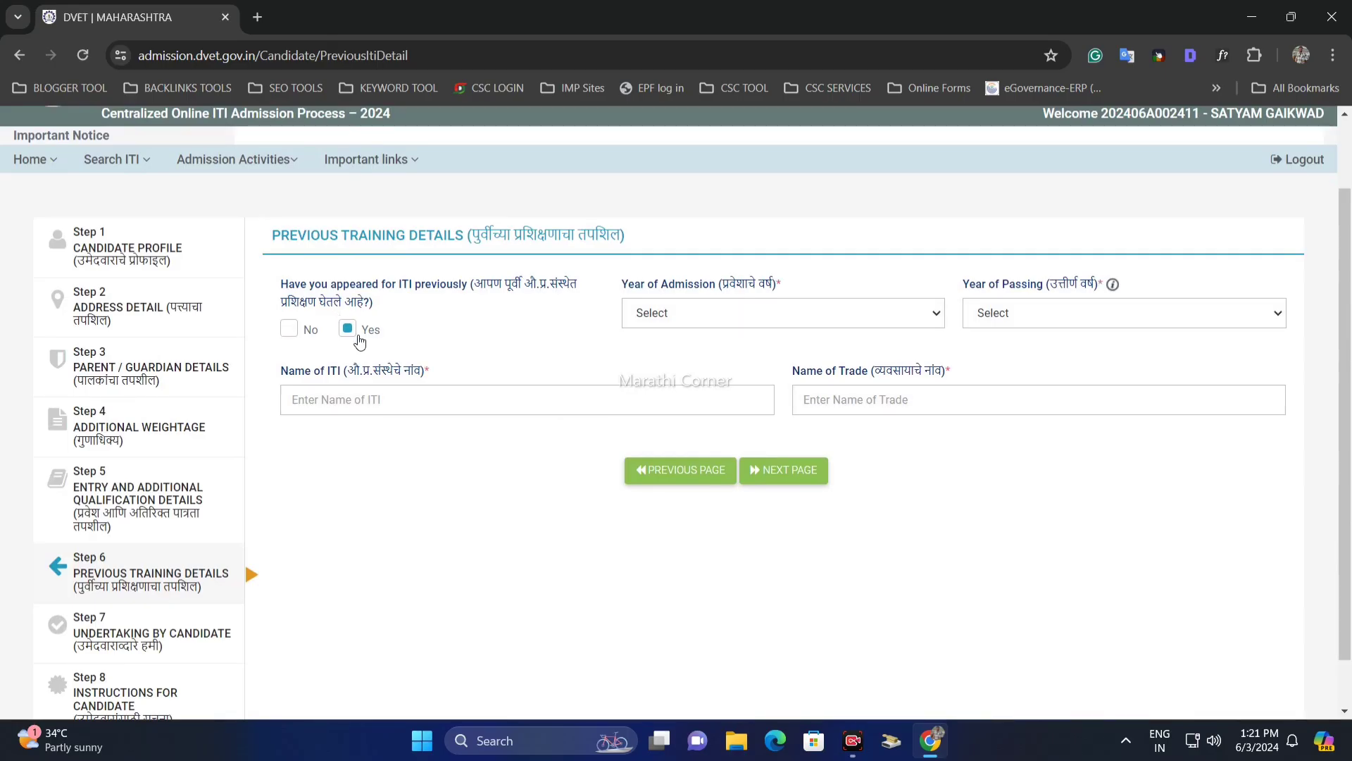
pyautogui.click(695, 319)
pyautogui.scroll(-10, 875, 383)
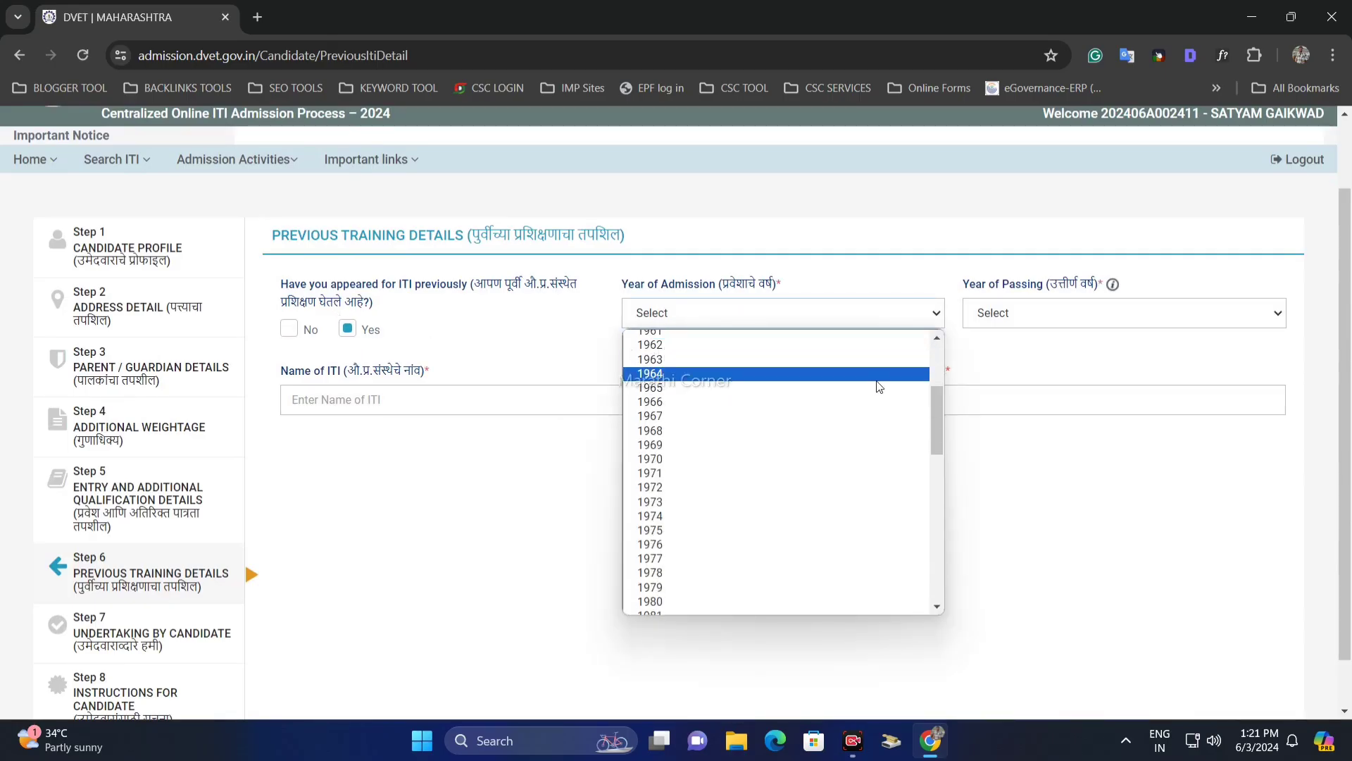
pyautogui.click(736, 581)
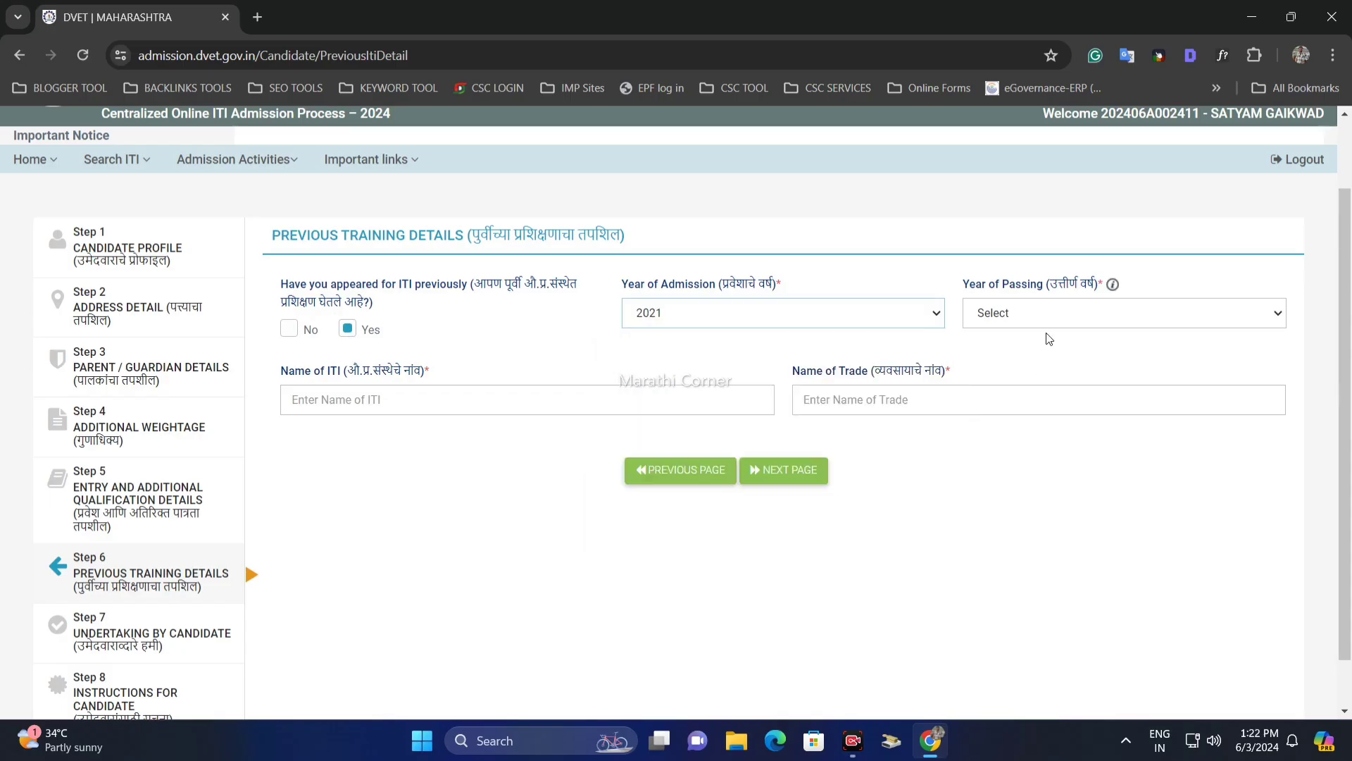
pyautogui.click(1053, 311)
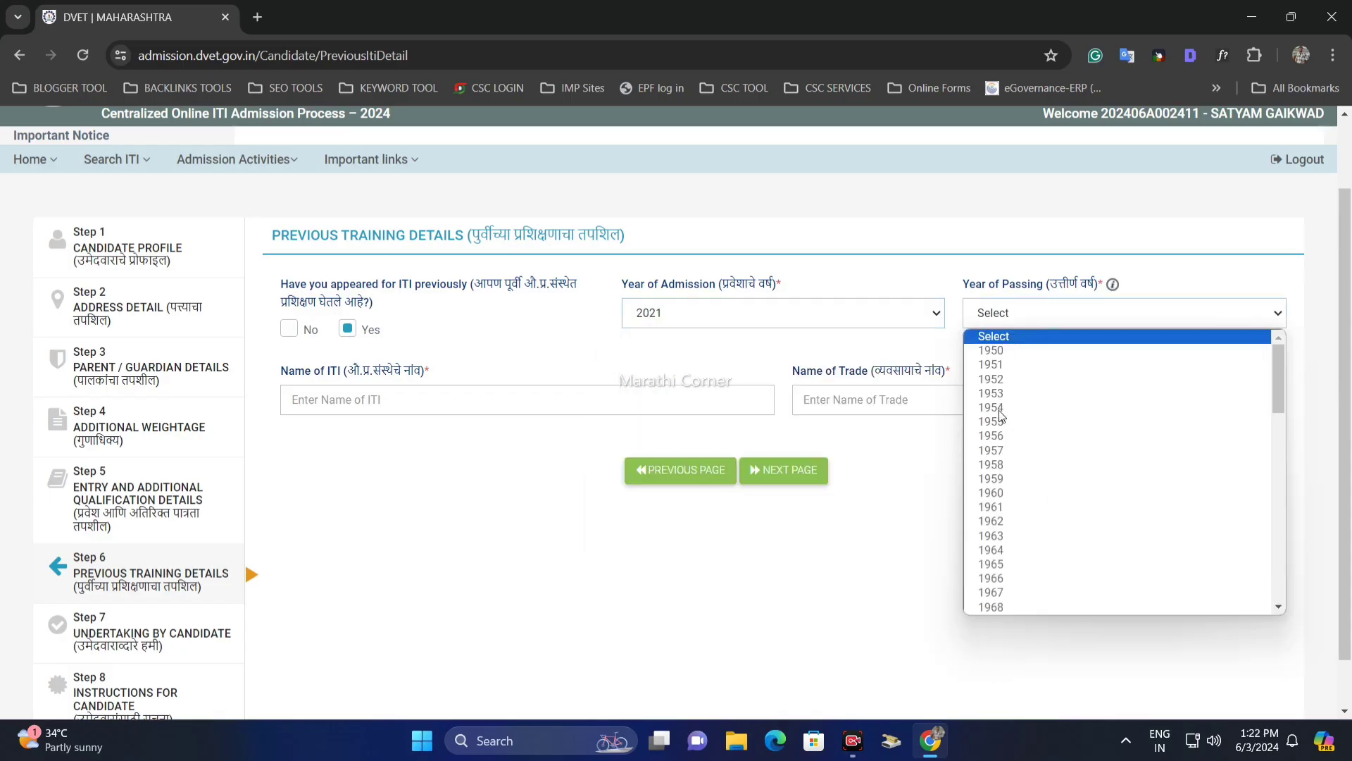
pyautogui.scroll(-10, 1003, 417)
pyautogui.click(1022, 607)
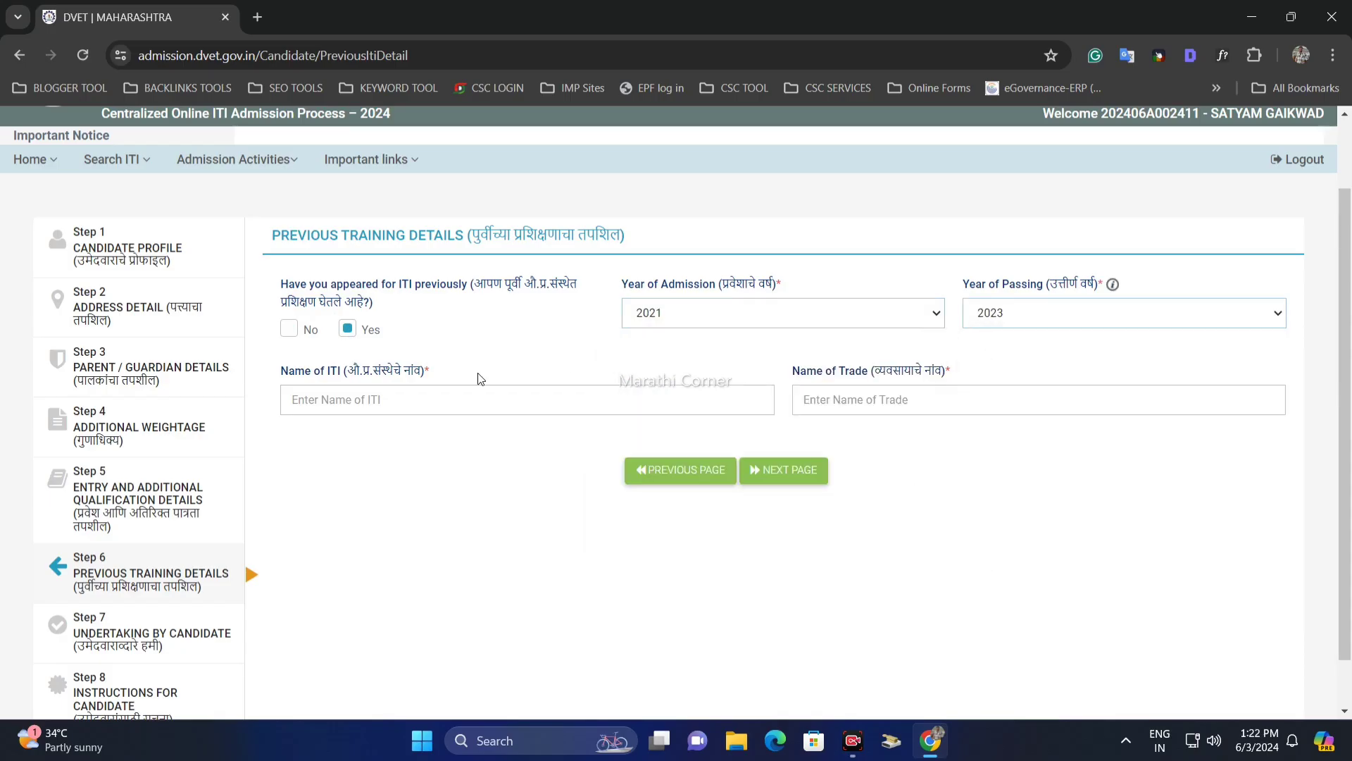
# Return the previous ITI training answer to No and proceed to the Undertaking by Candidate page.
pyautogui.moveTo(289, 386); pyautogui.dragTo(422, 371)
pyautogui.click(448, 378)
pyautogui.click(288, 329)
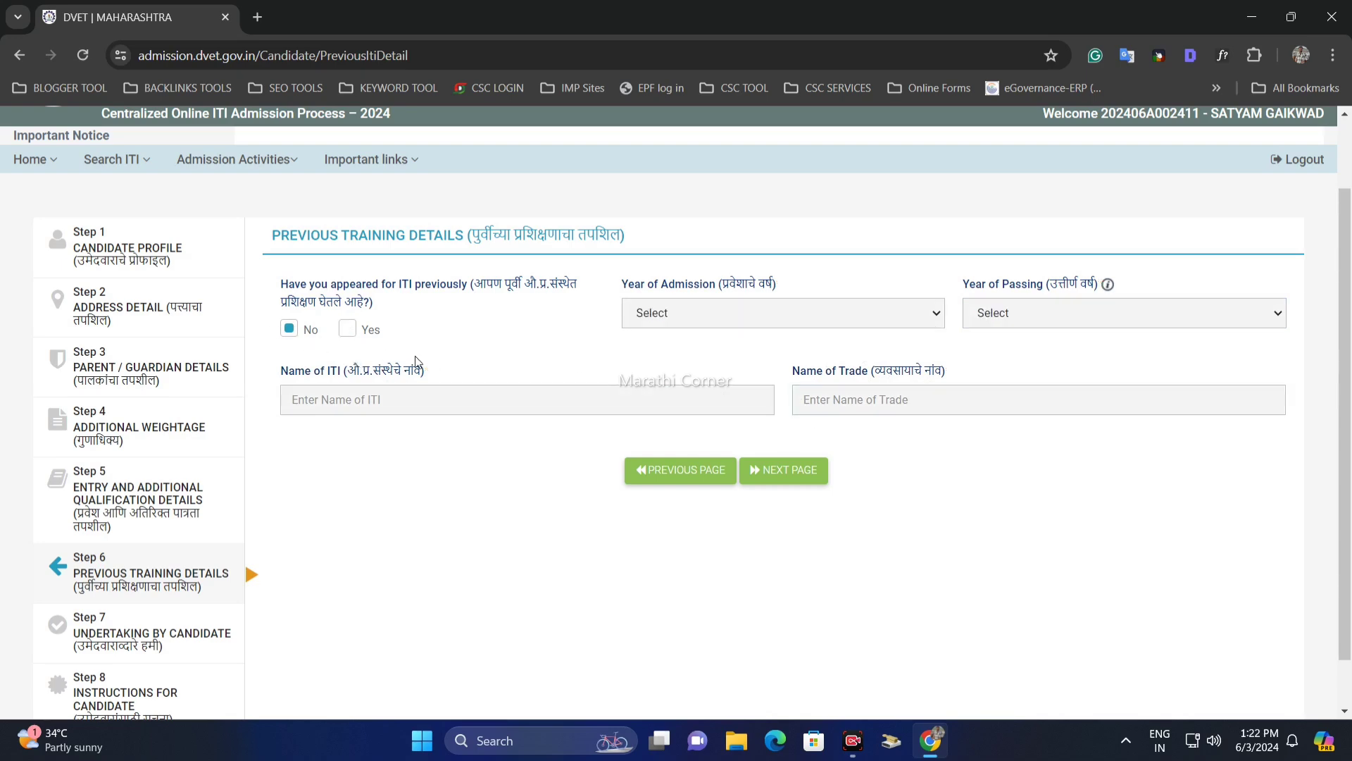
pyautogui.click(796, 481)
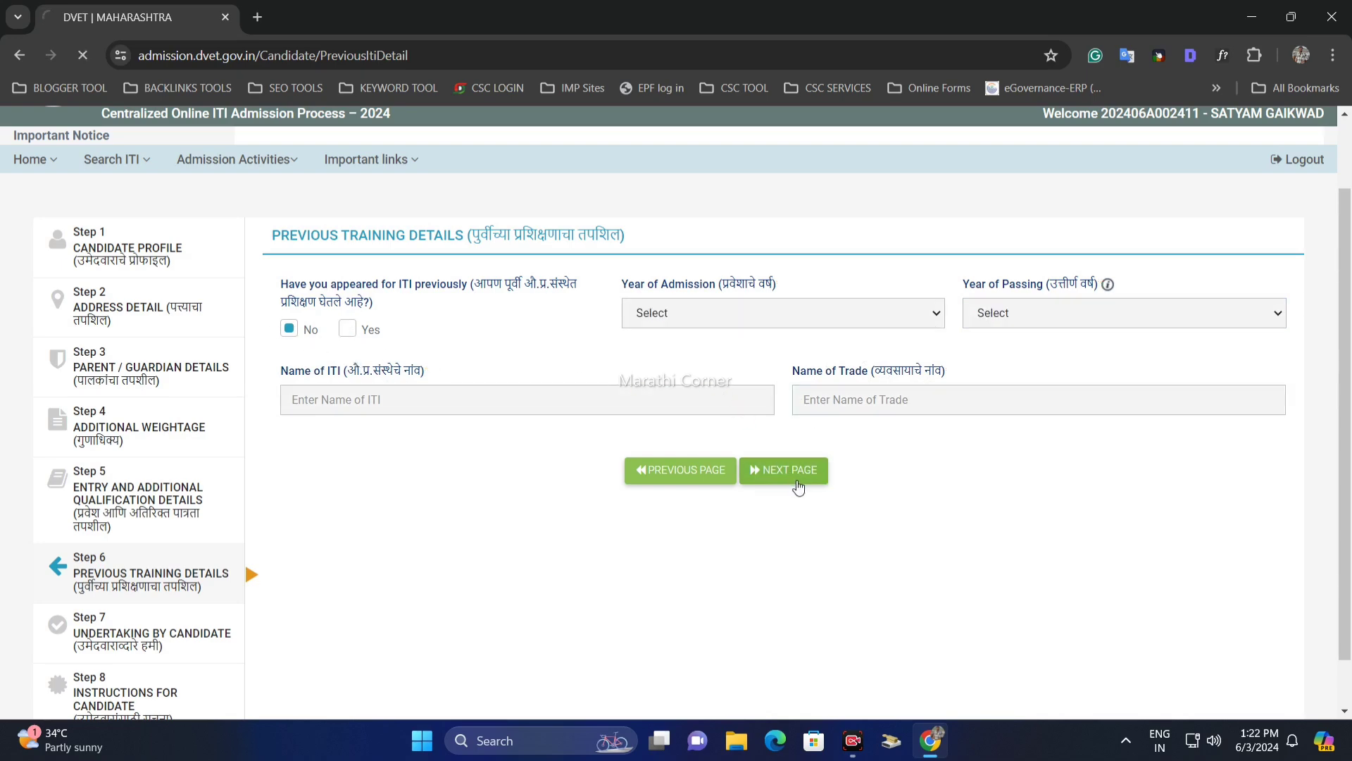
# Look over the Candidate Home District section and set the home district to Pune.
pyautogui.scroll(-1, 507, 419)
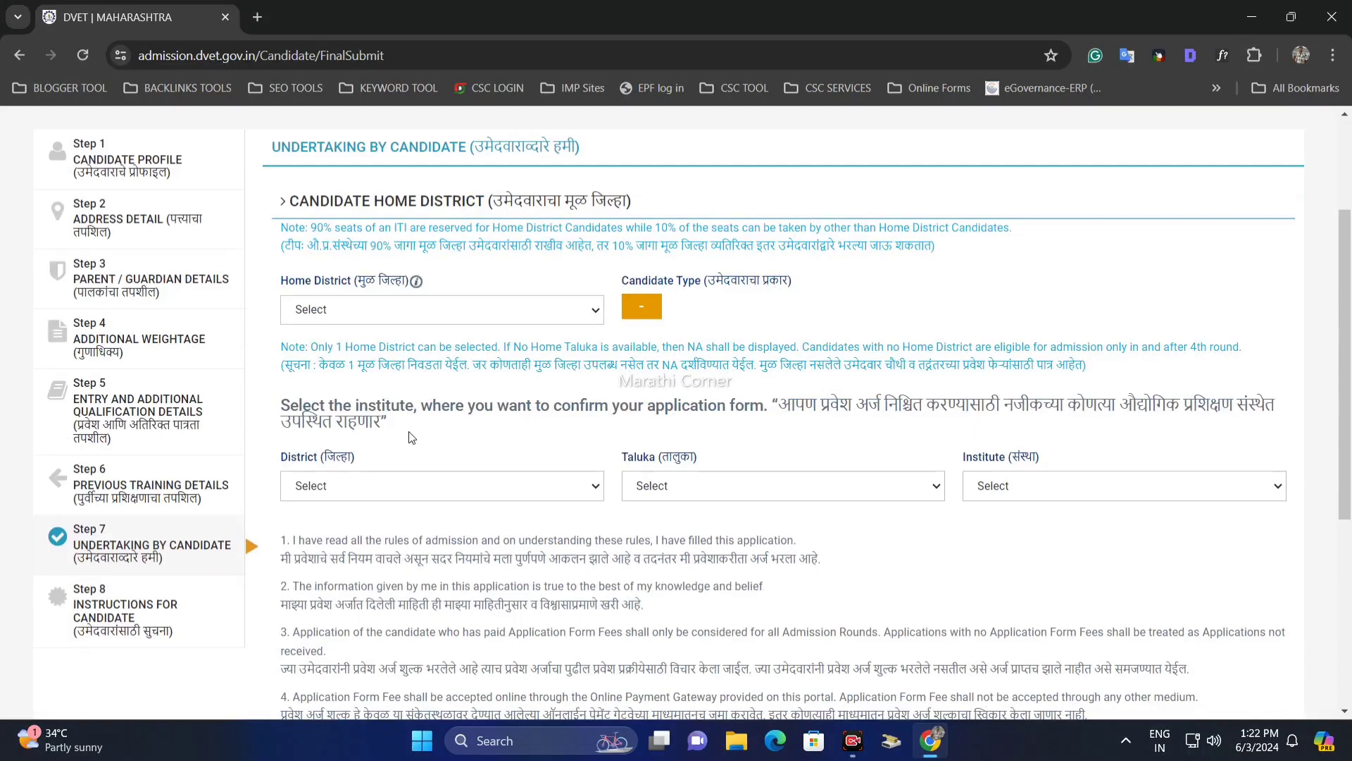
pyautogui.scroll(1, 412, 397)
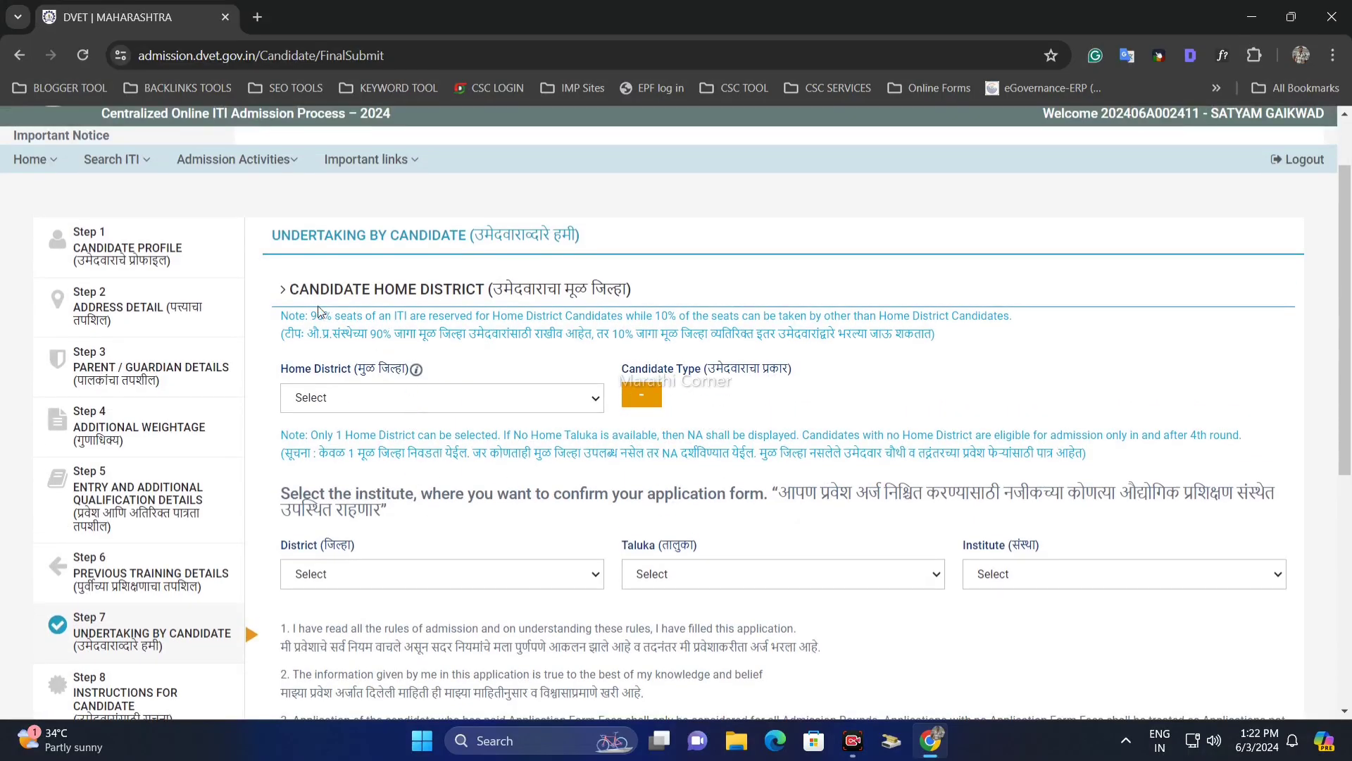
pyautogui.scroll(-1, 320, 312)
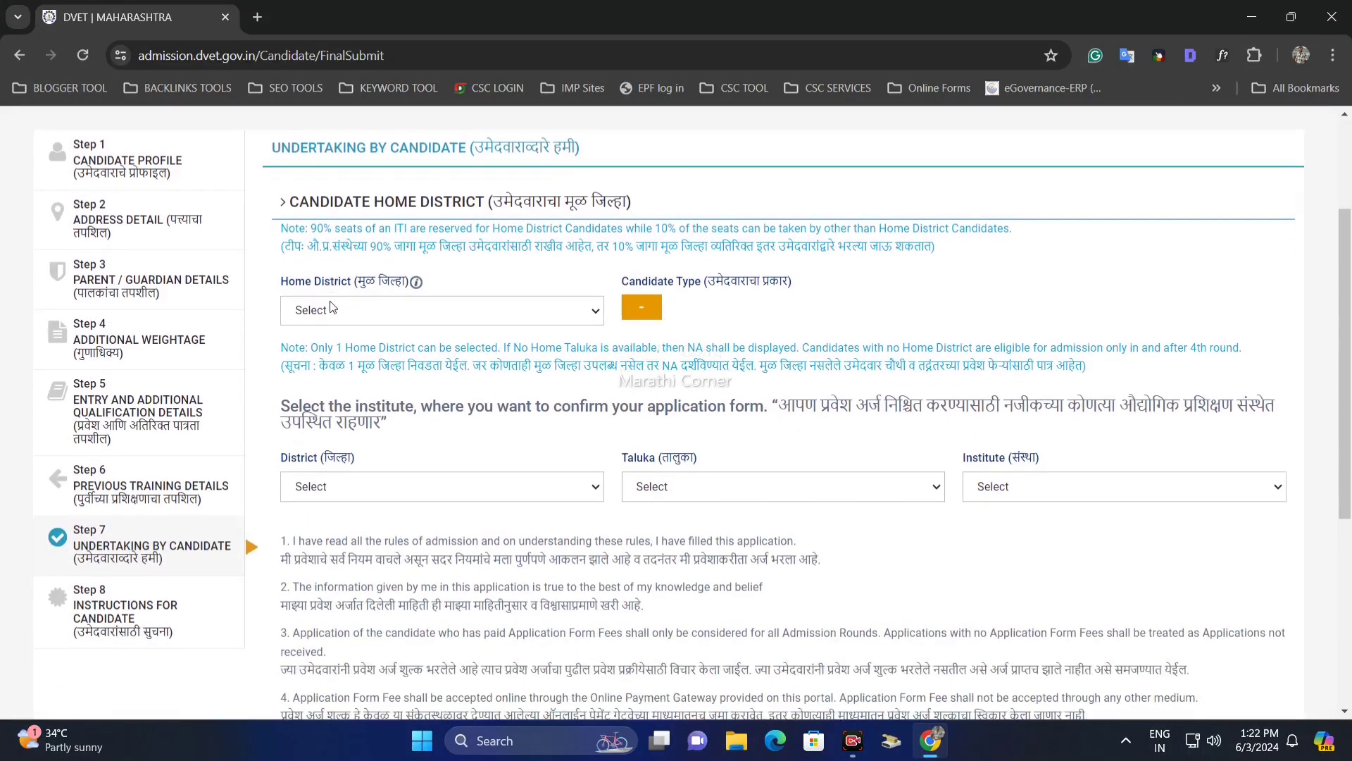
pyautogui.click(555, 204)
pyautogui.click(554, 204)
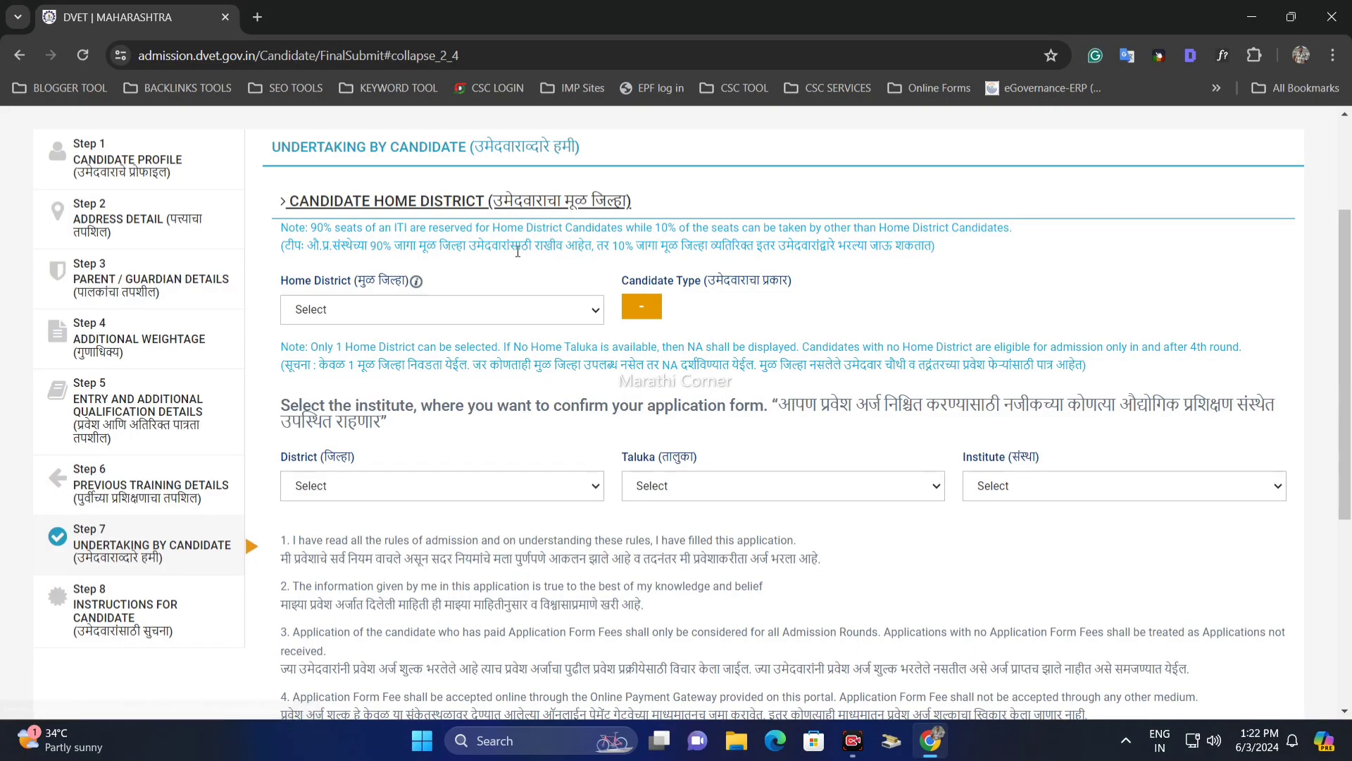
pyautogui.click(367, 314)
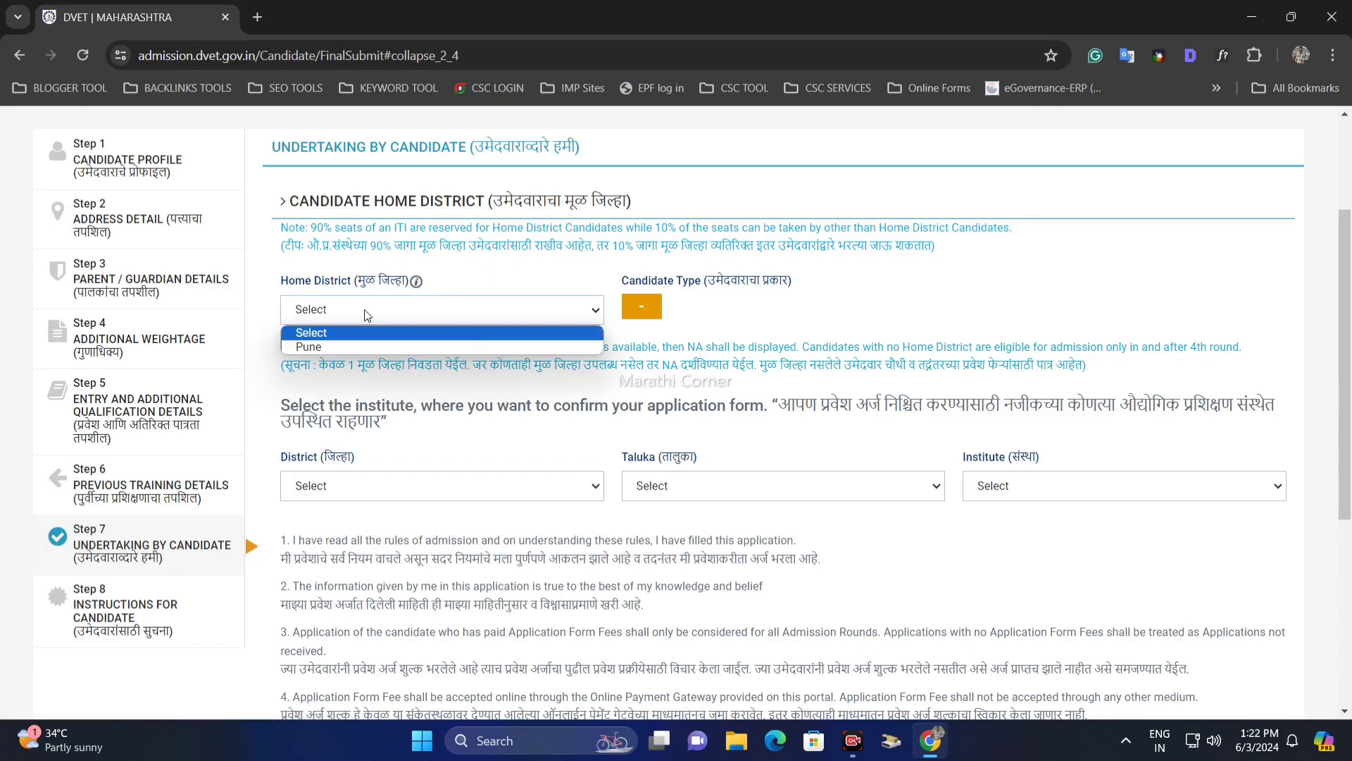
pyautogui.click(382, 345)
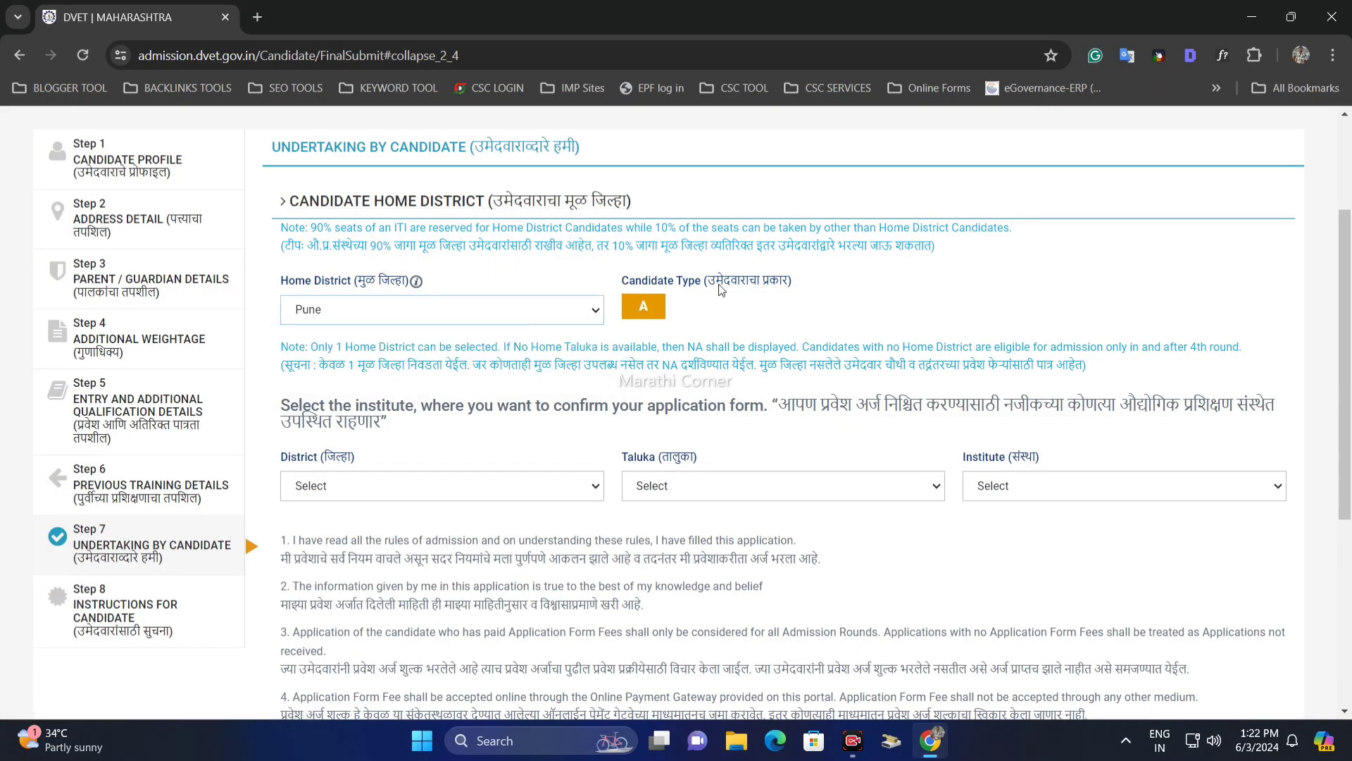
# Read the instruction on choosing the institute for confirming the application form and view the available districts.
pyautogui.scroll(-1, 634, 395)
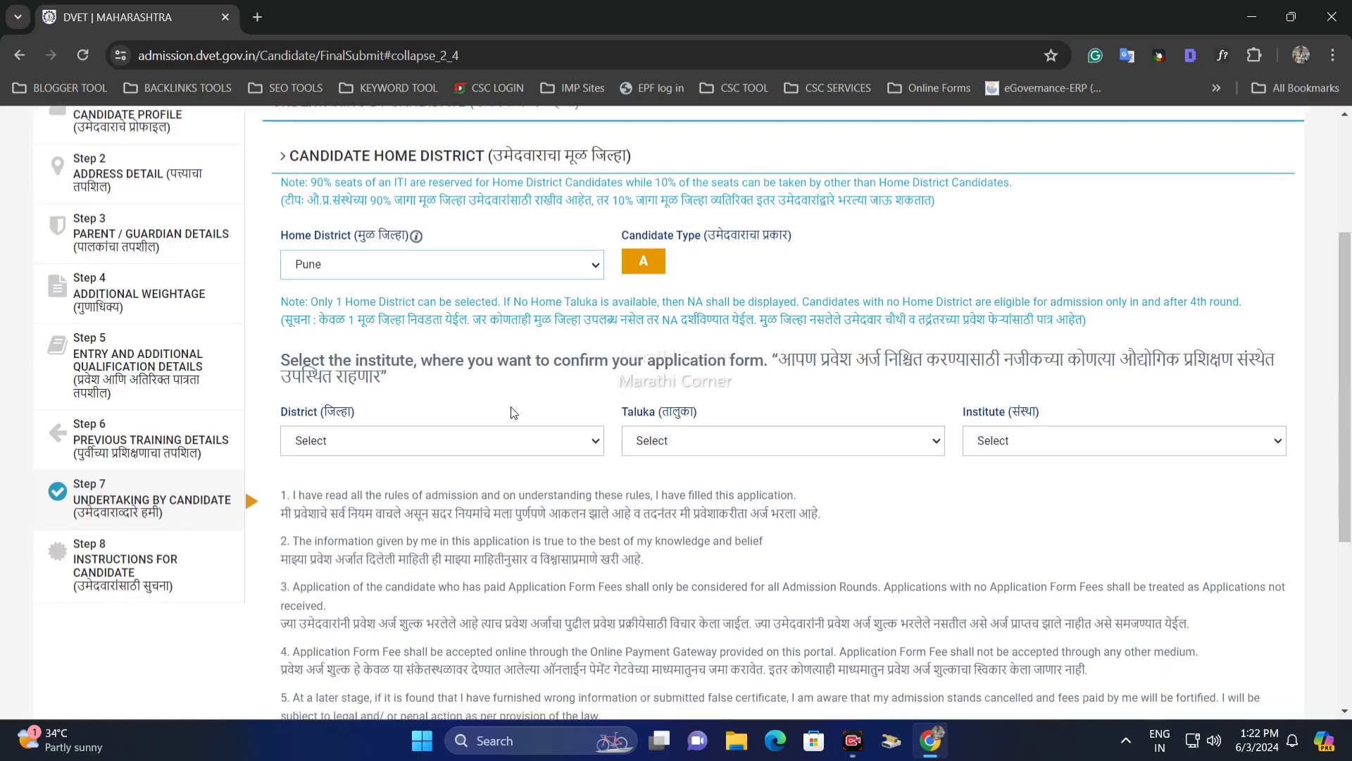
pyautogui.click(394, 398)
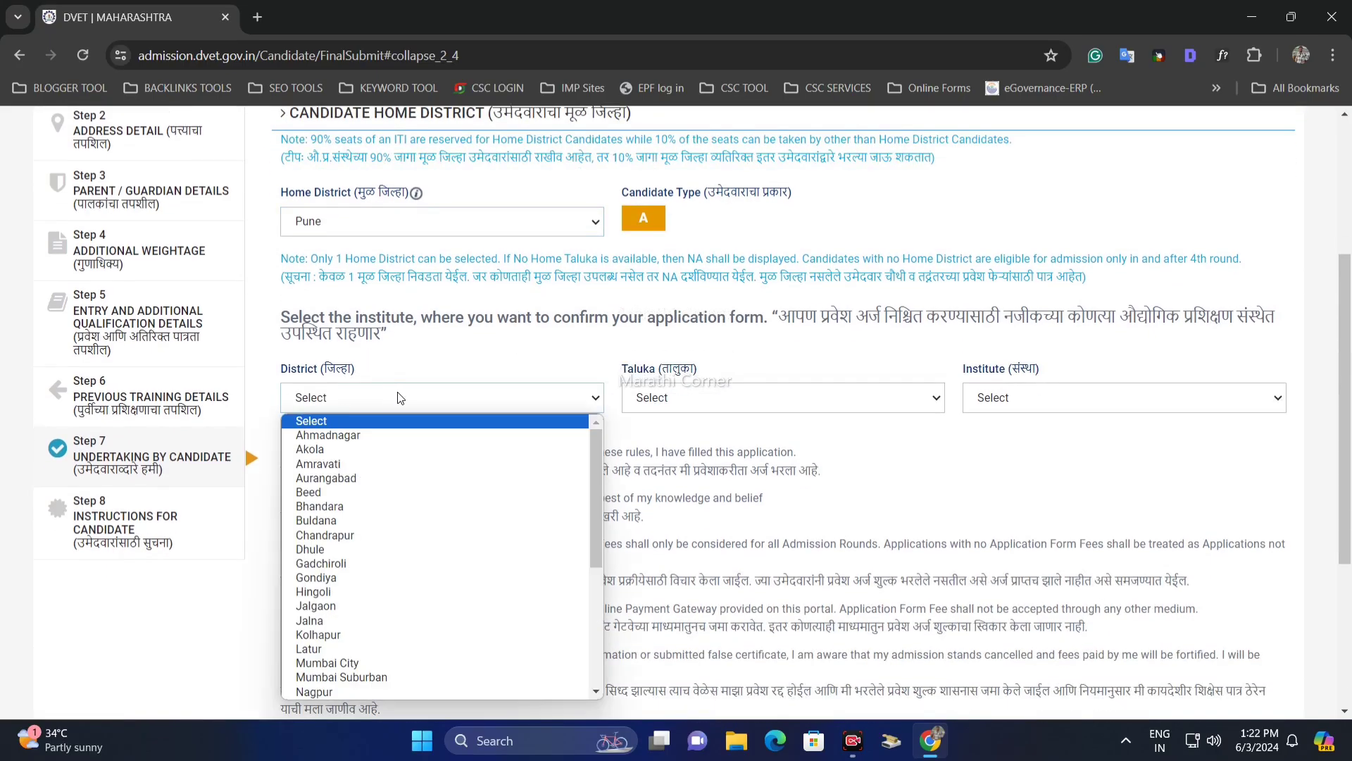
pyautogui.click(552, 351)
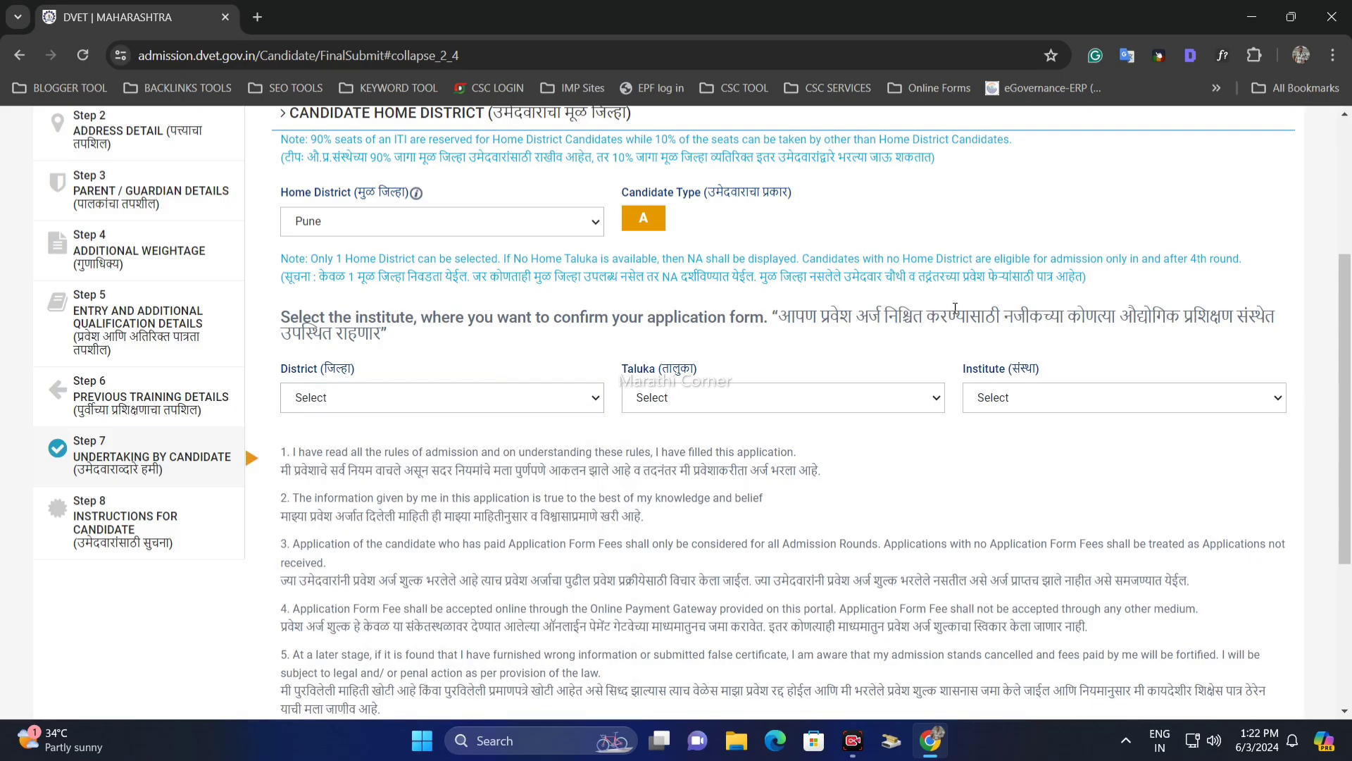
pyautogui.moveTo(955, 310); pyautogui.dragTo(1152, 313)
pyautogui.click(1175, 312)
pyautogui.moveTo(334, 334); pyautogui.dragTo(377, 336)
pyautogui.click(487, 340)
pyautogui.scroll(-1, 879, 332)
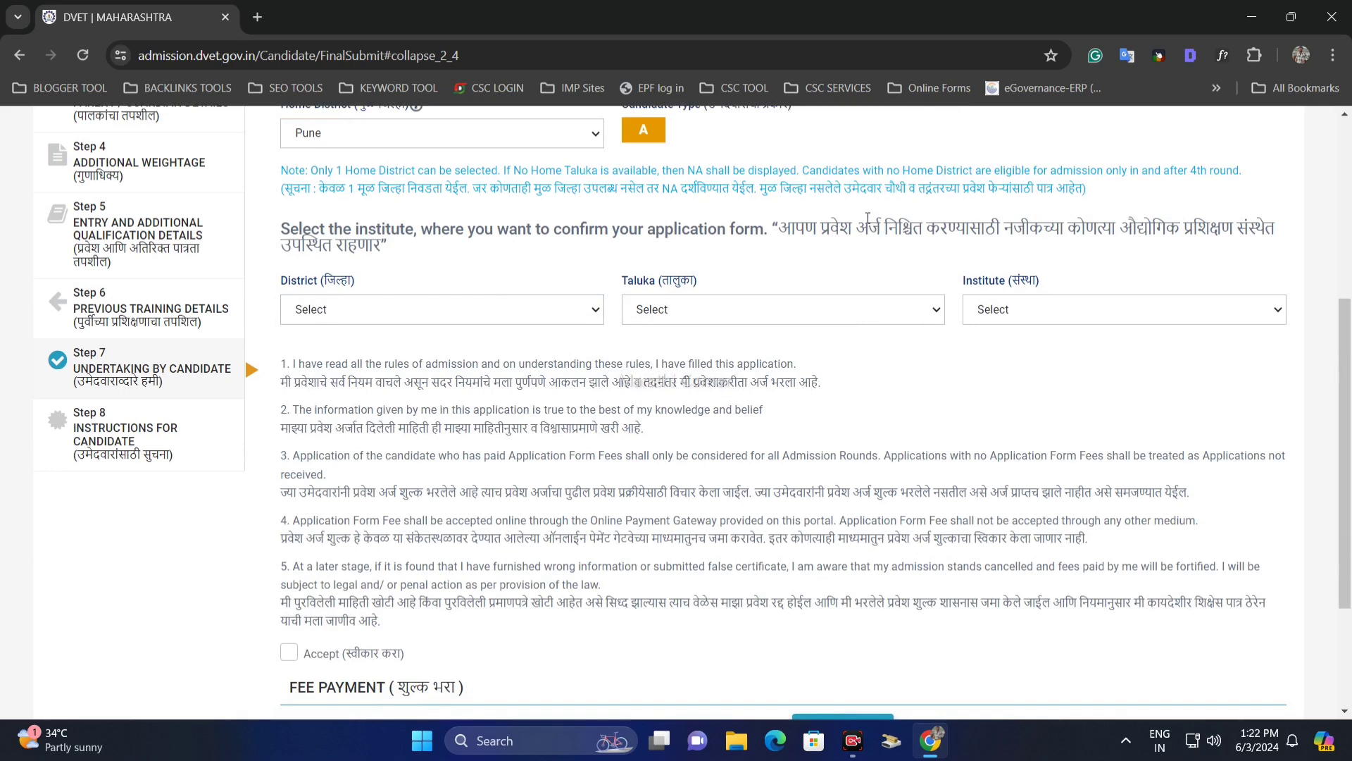
pyautogui.moveTo(807, 226); pyautogui.dragTo(948, 228)
pyautogui.click(1006, 227)
pyautogui.moveTo(838, 231); pyautogui.dragTo(831, 232)
pyautogui.moveTo(1148, 242); pyautogui.dragTo(1154, 234)
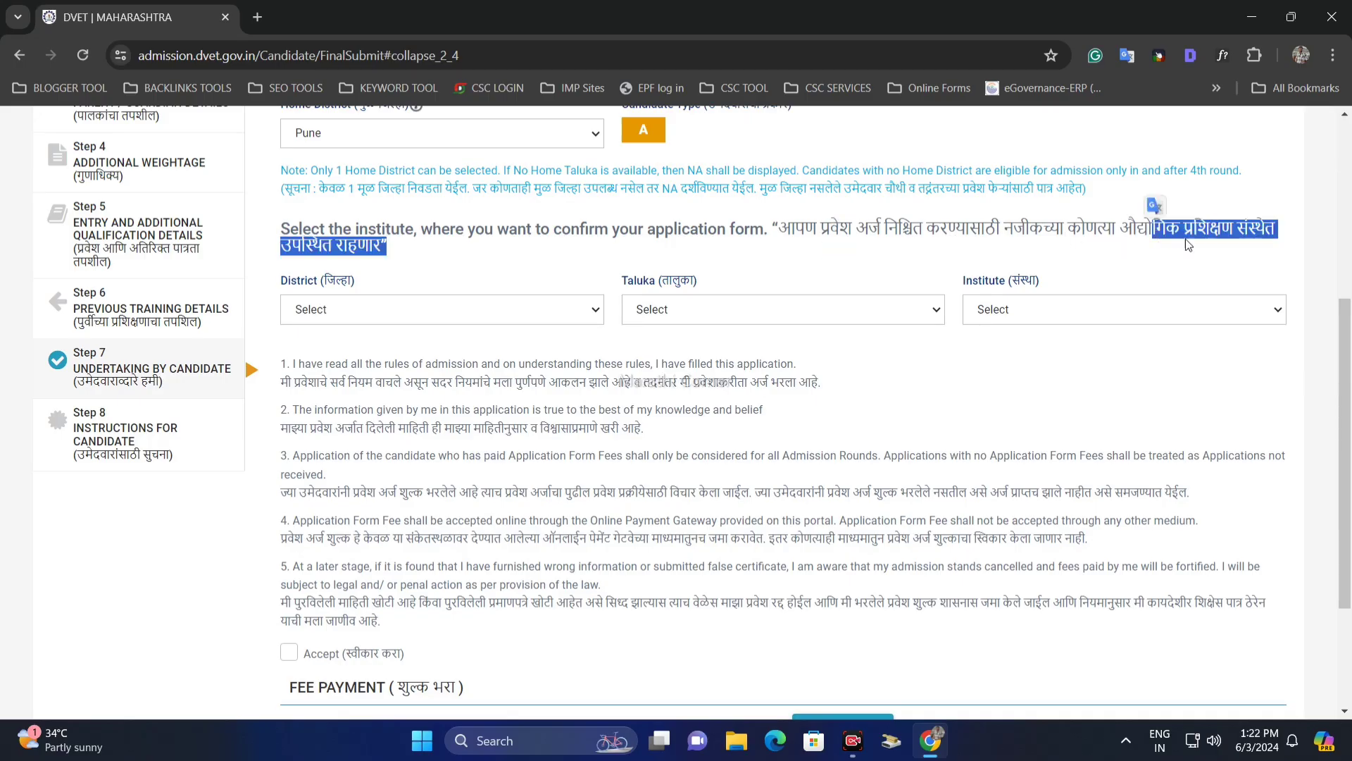
pyautogui.click(1186, 239)
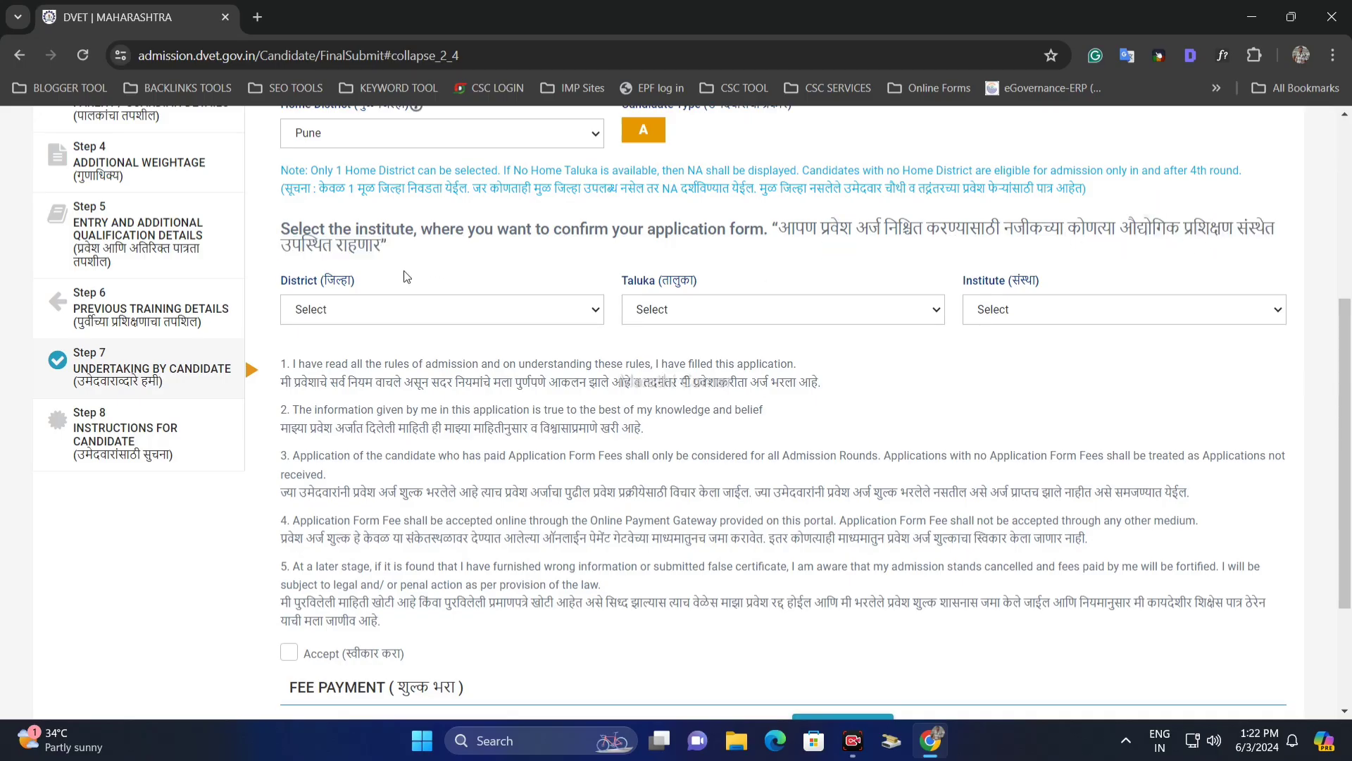
# Set the district of the application confirmation institute to Pune.
pyautogui.click(349, 314)
pyautogui.press('p')
pyautogui.press('p')
pyautogui.press('p')
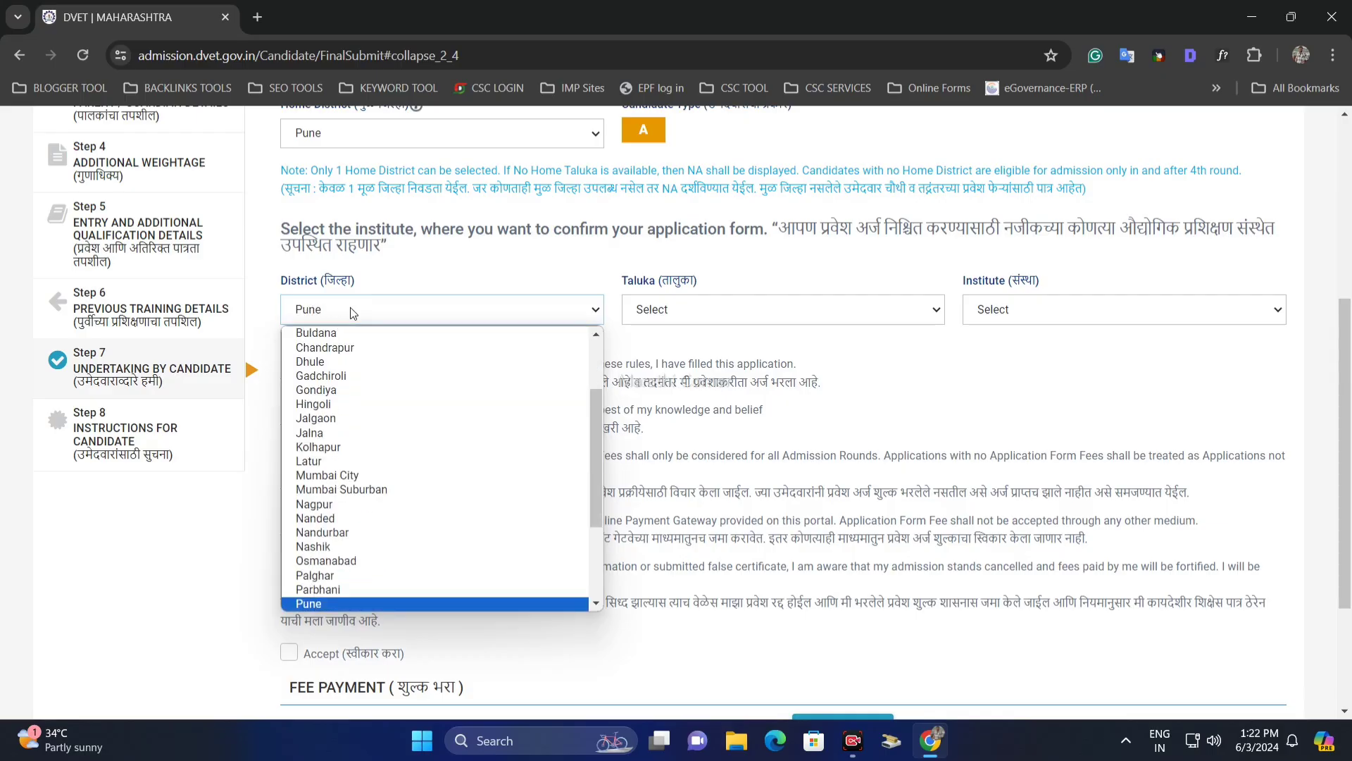
pyautogui.click(416, 603)
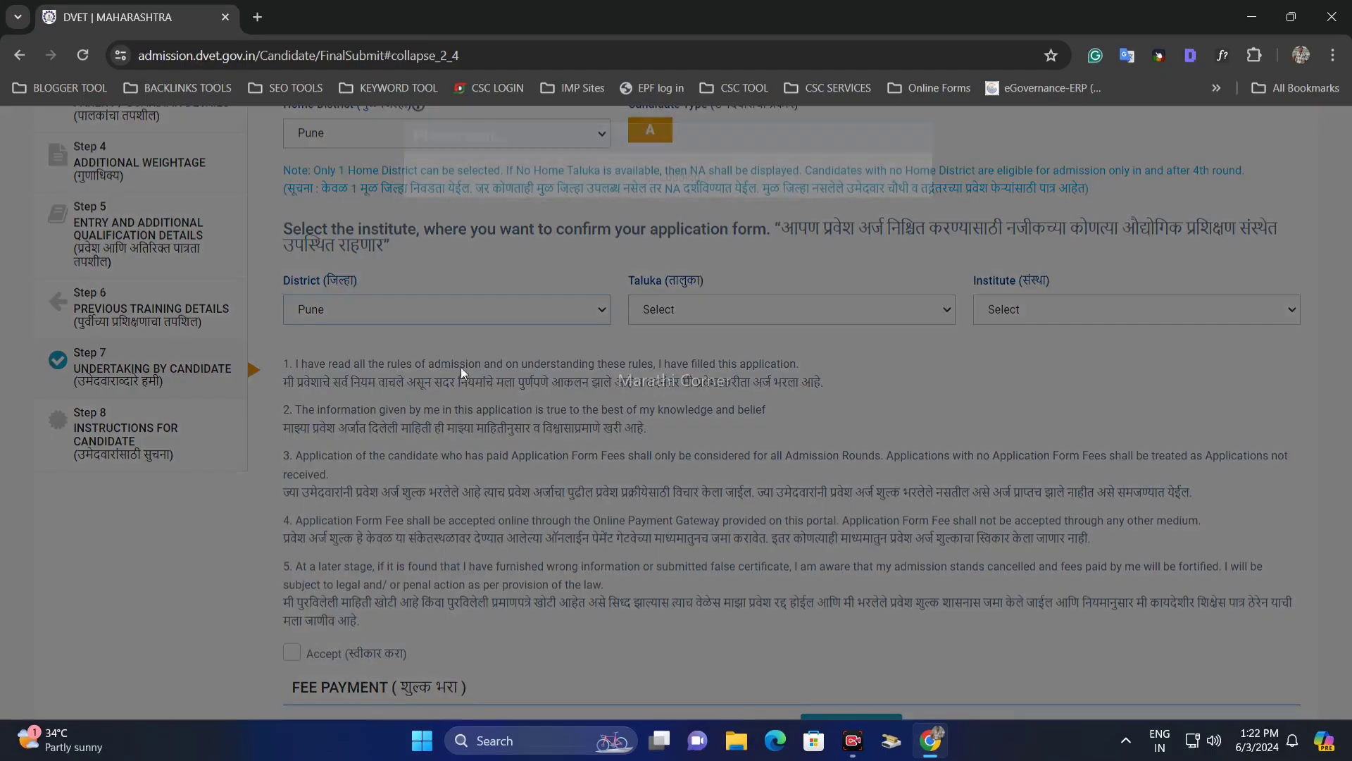
# Try Khandala taluka in Satara district and list its institutes for confirming the application.
pyautogui.click(720, 309)
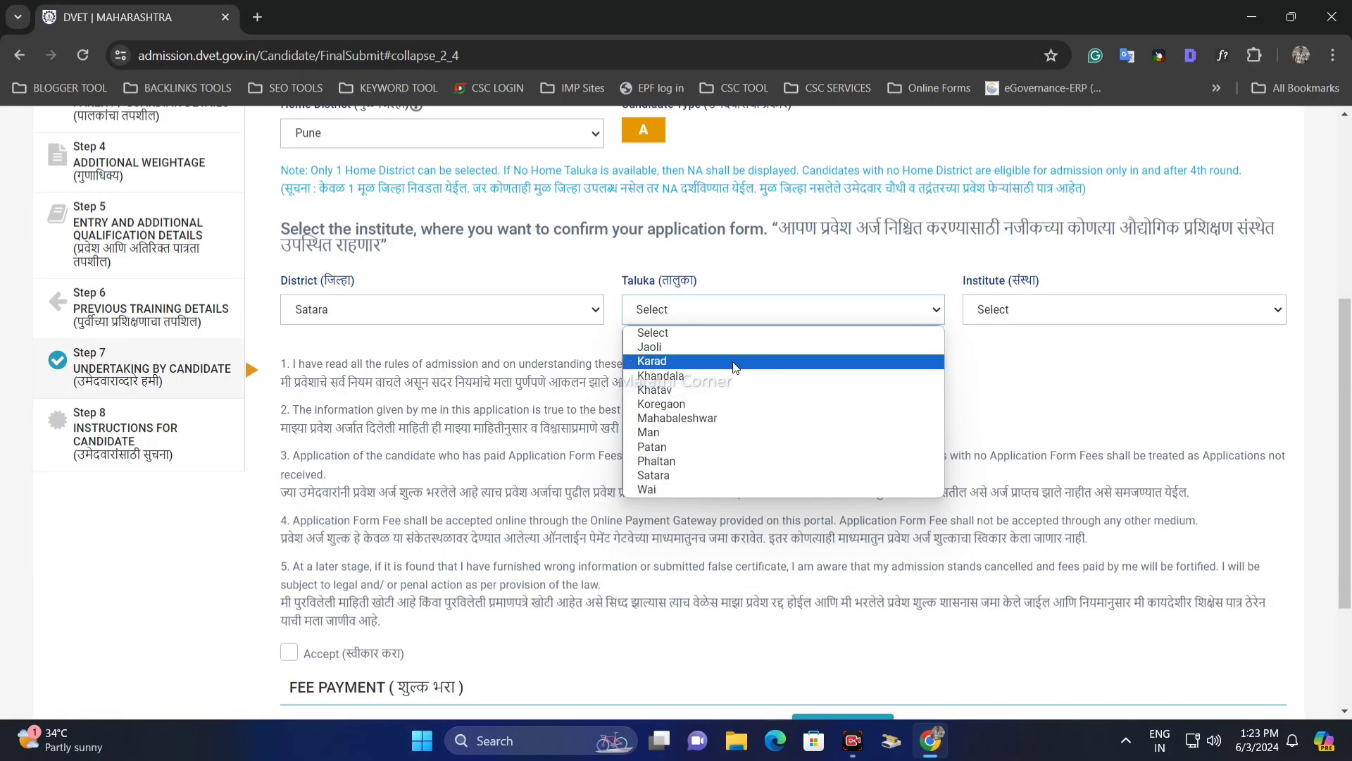
pyautogui.click(708, 374)
pyautogui.click(1088, 310)
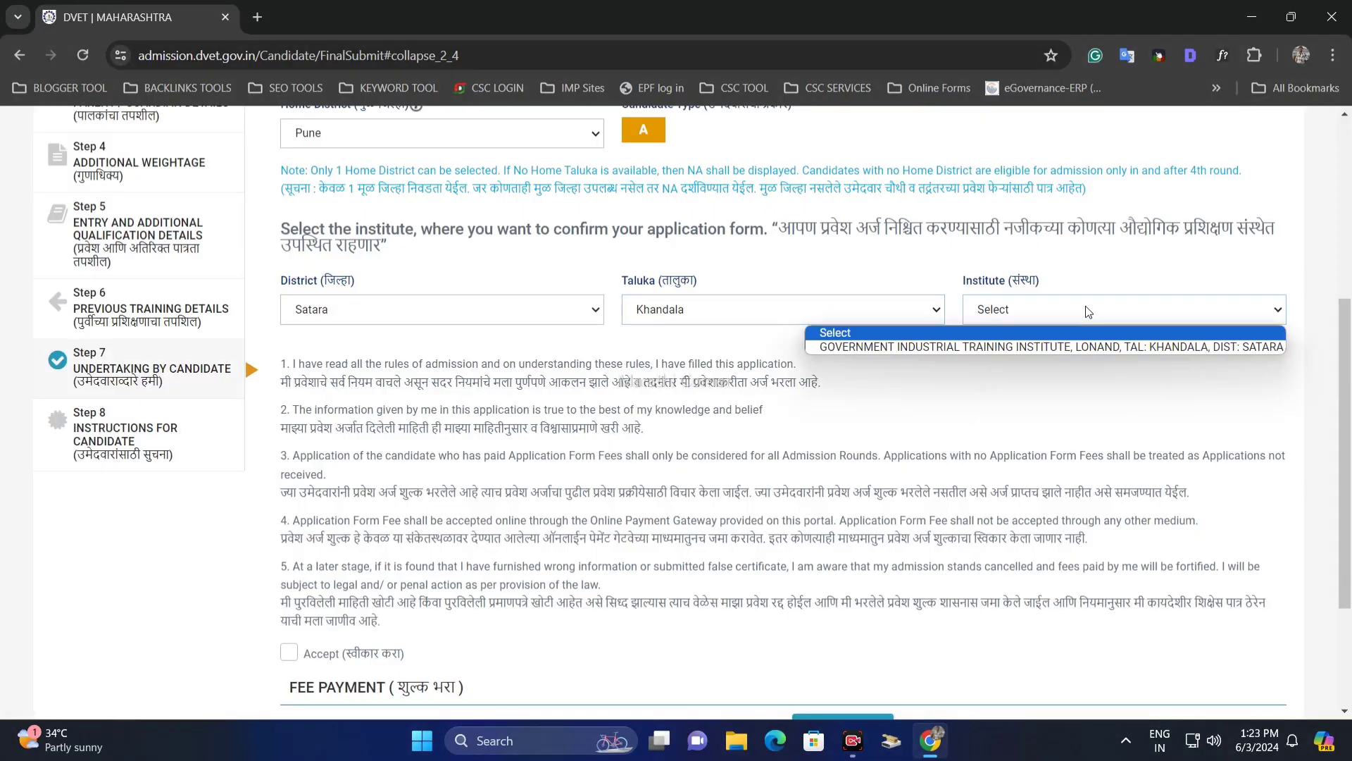
# Choose the Krishi Vikas Pratishthan Shardabai Pawar private ITI in Baramati taluka, Pune district, as the confirmation institute.
pyautogui.click(861, 385)
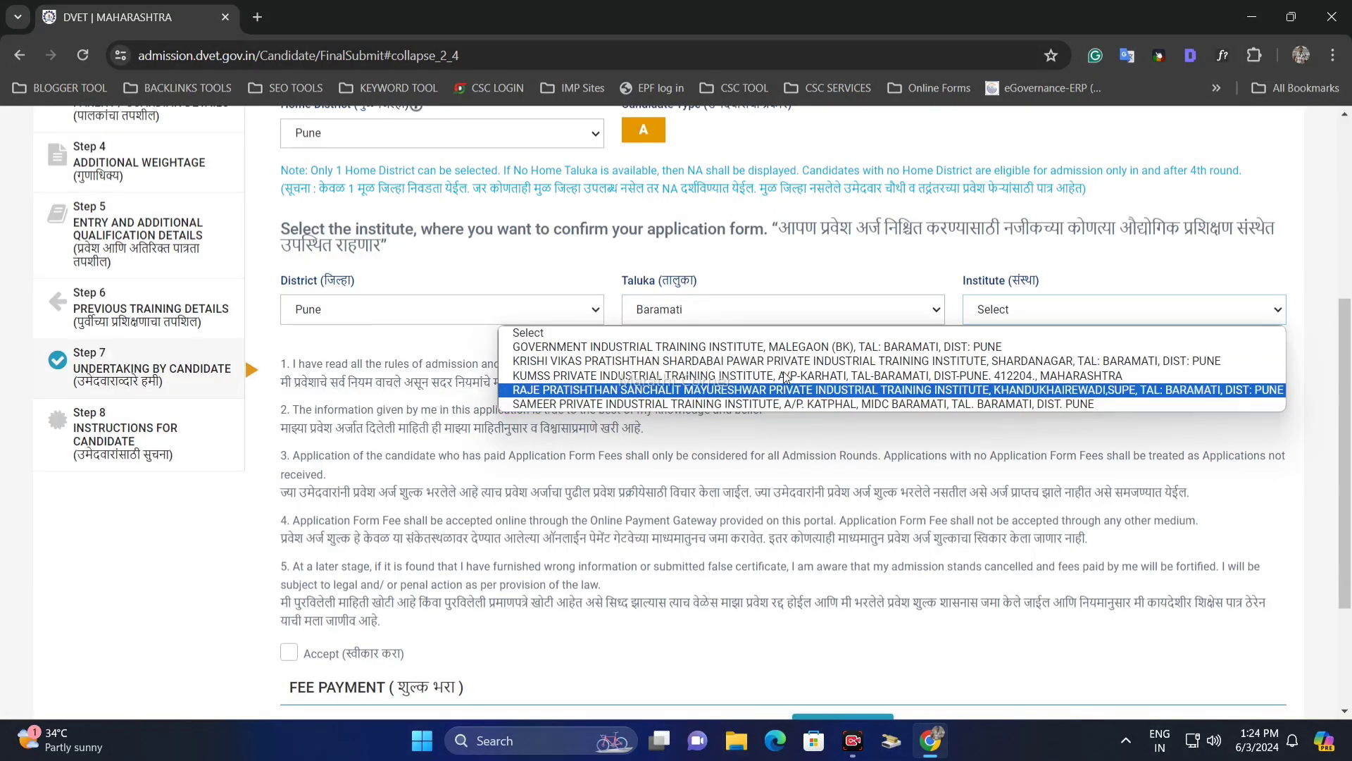
pyautogui.click(874, 468)
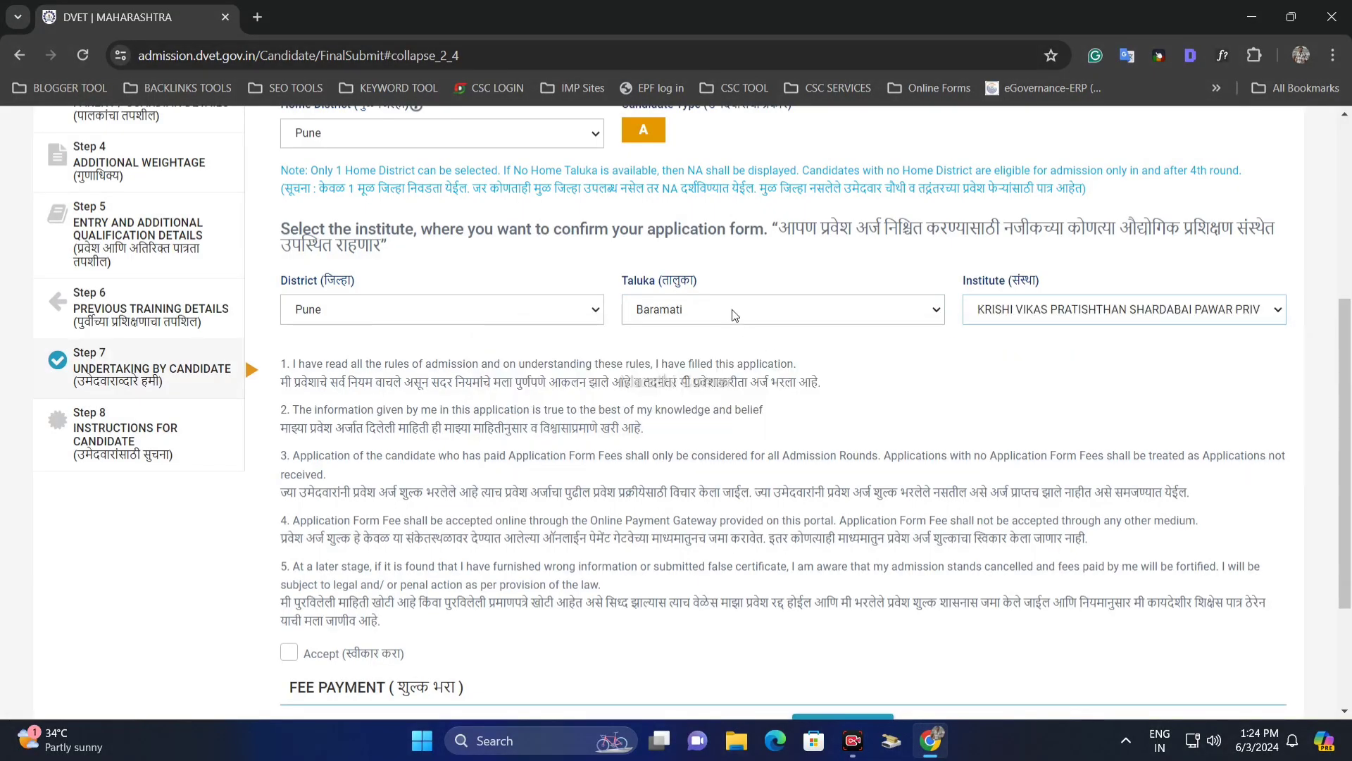
# Try Daund taluka in Pune district and choose the Bhima Shaikshanik Nyas Sanchalit private institute for confirming the application.
pyautogui.click(736, 310)
pyautogui.click(703, 389)
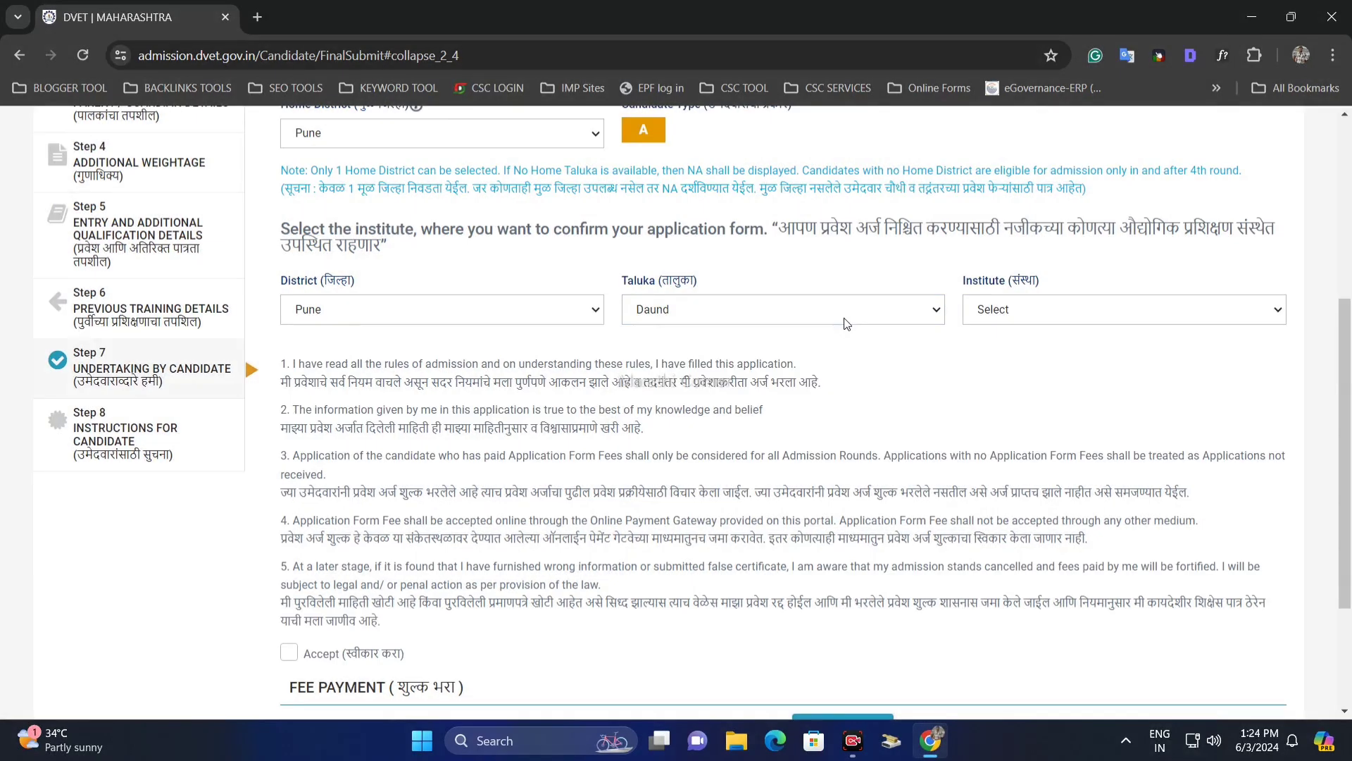
pyautogui.click(793, 314)
pyautogui.click(589, 321)
pyautogui.click(736, 313)
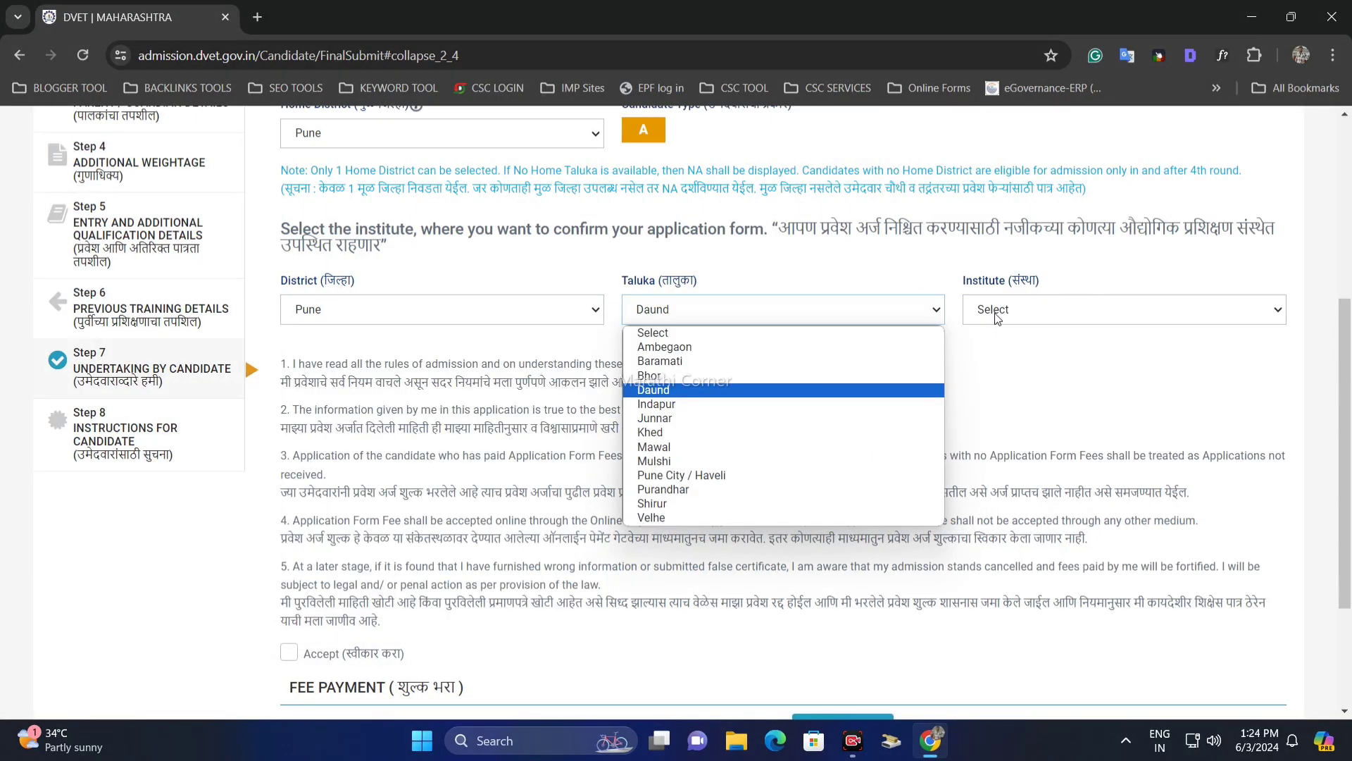
pyautogui.click(997, 317)
pyautogui.click(1008, 352)
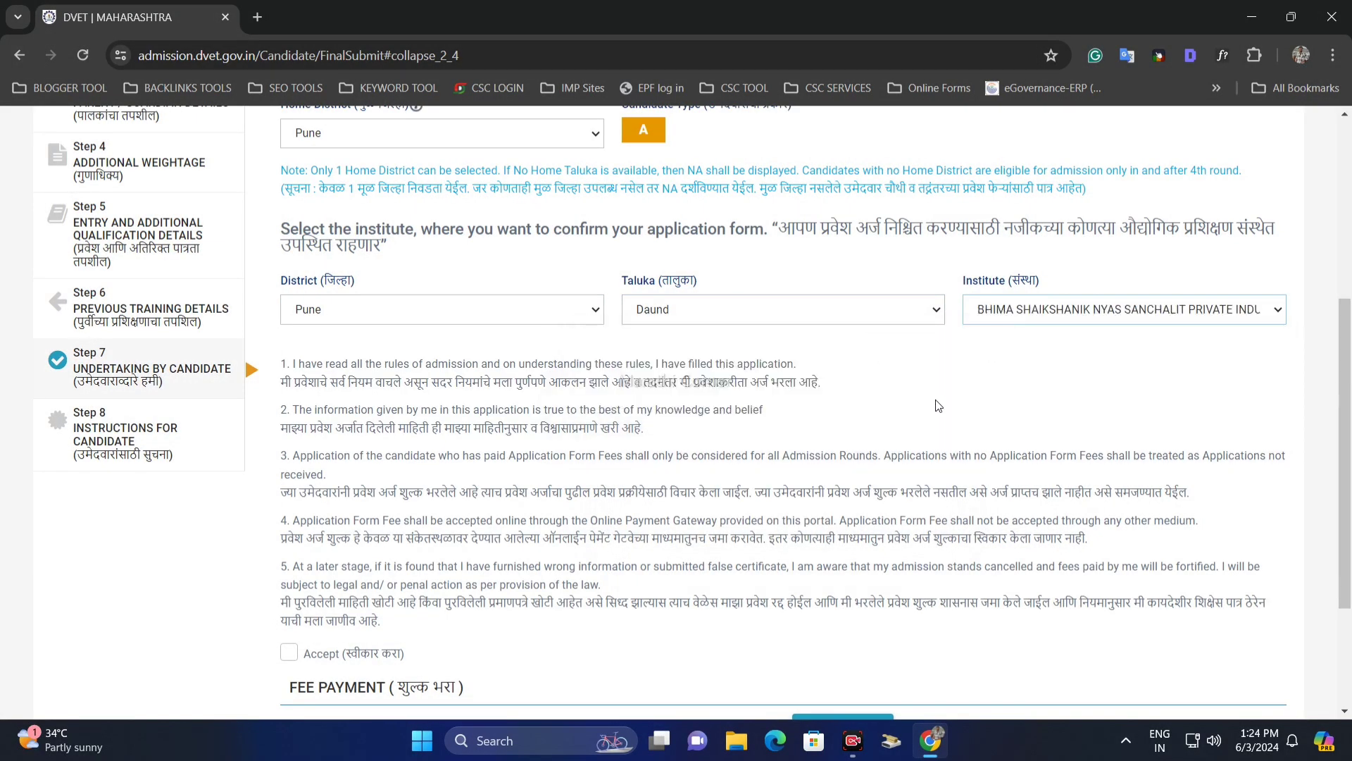
# Set the confirmation institute's taluka back to Baramati and choose an institute there.
pyautogui.click(695, 318)
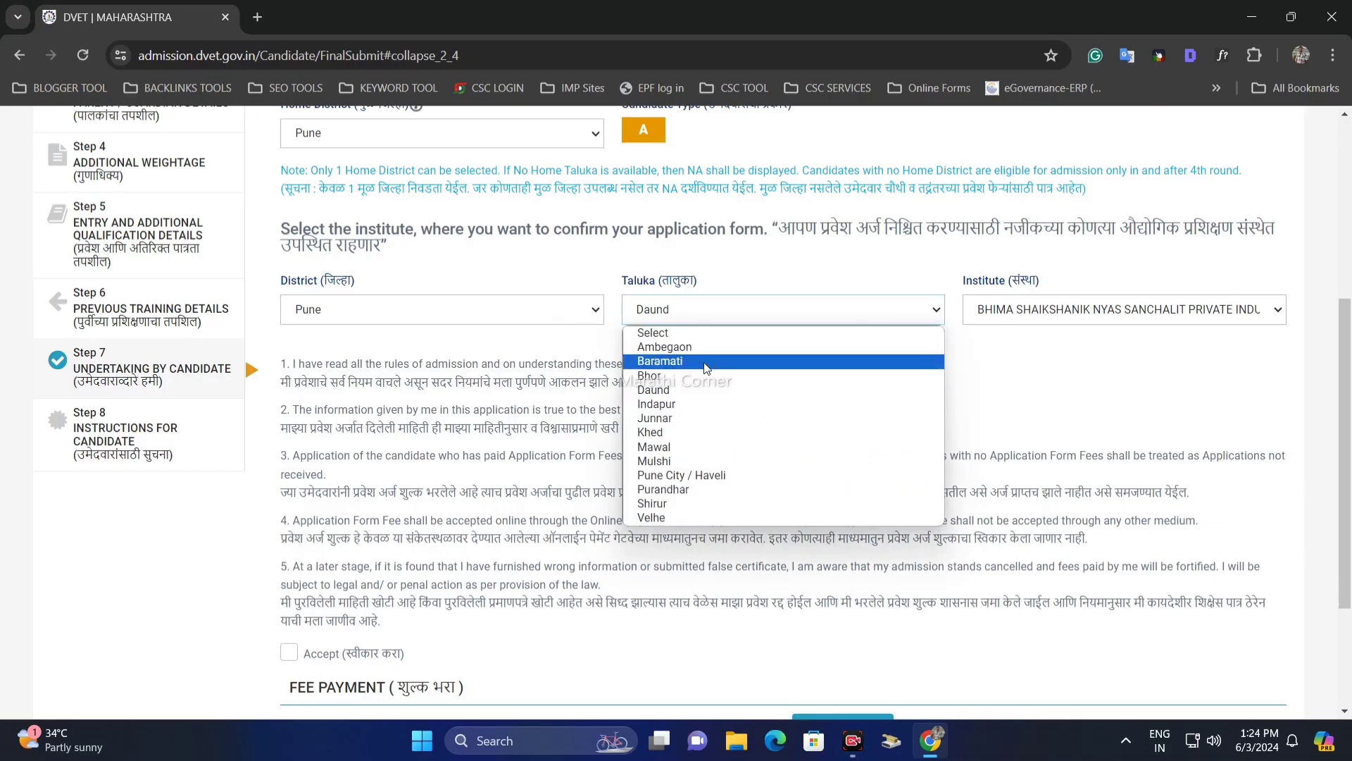
pyautogui.click(677, 364)
pyautogui.click(975, 310)
pyautogui.click(1004, 372)
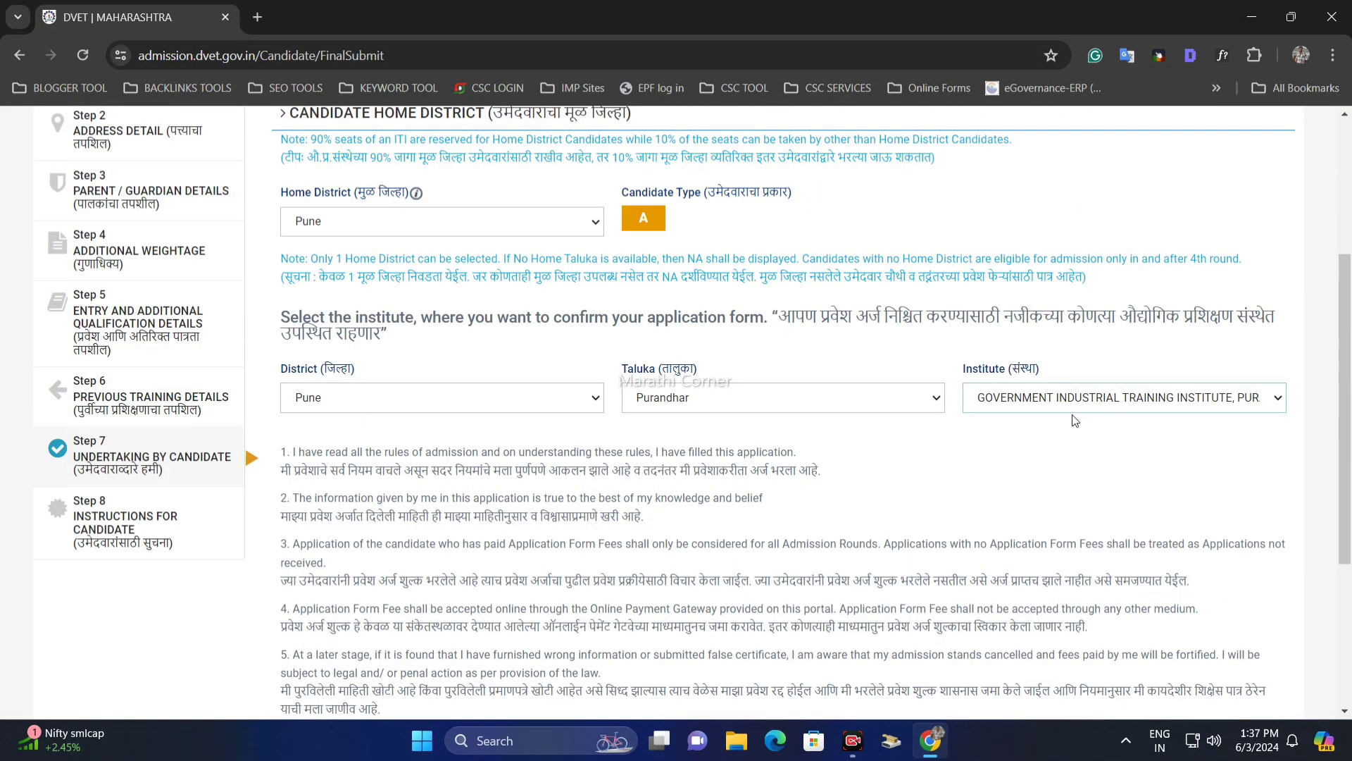
# Accept the candidate undertaking and proceed to pay the ₹150 registration fee.
pyautogui.scroll(-1, 1067, 376)
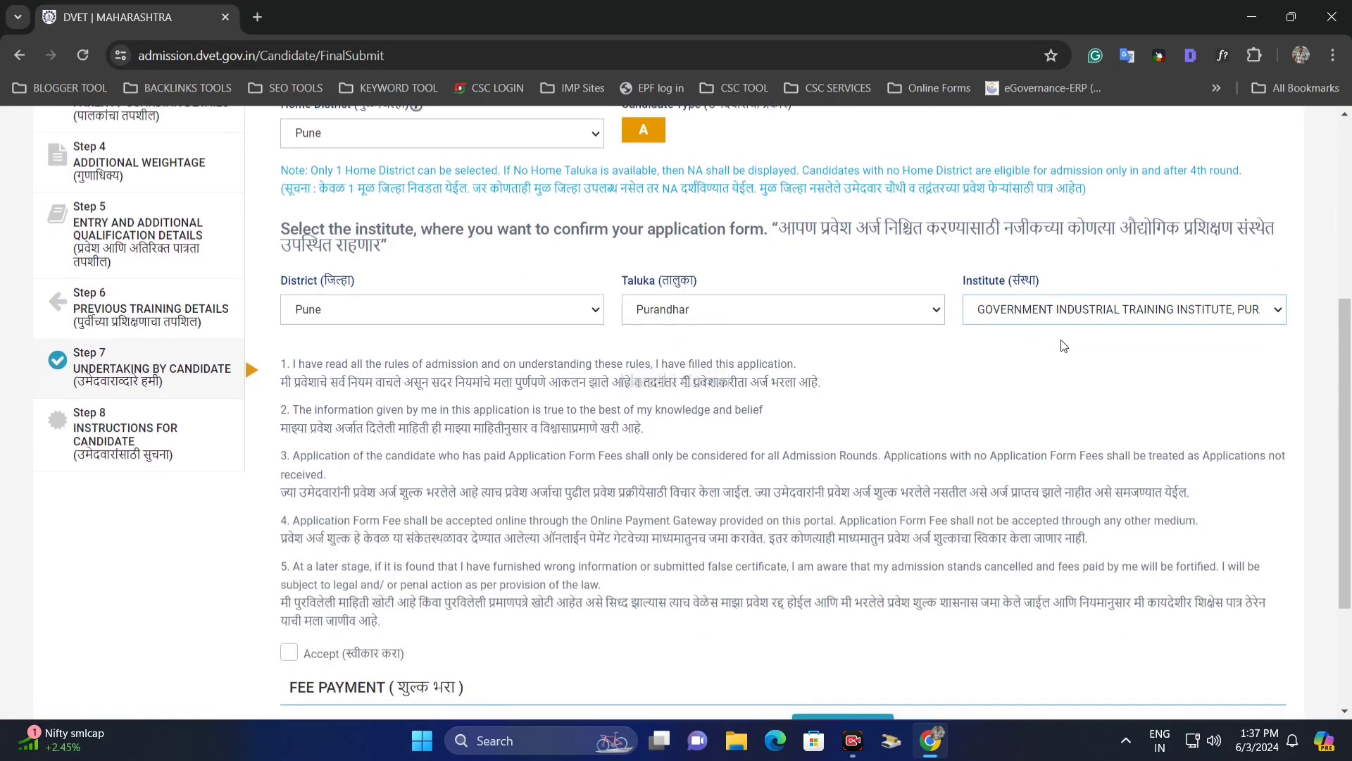
pyautogui.scroll(-3, 966, 355)
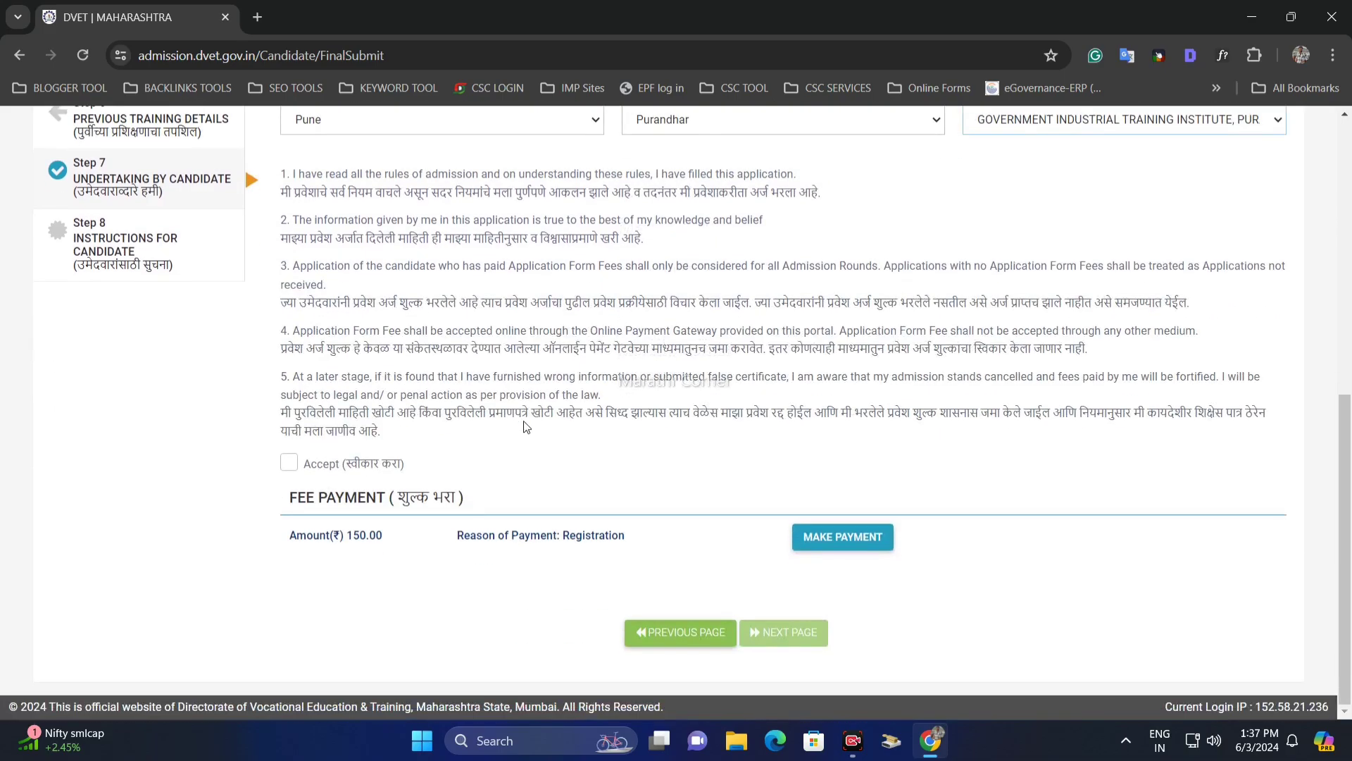
pyautogui.click(289, 463)
pyautogui.click(843, 543)
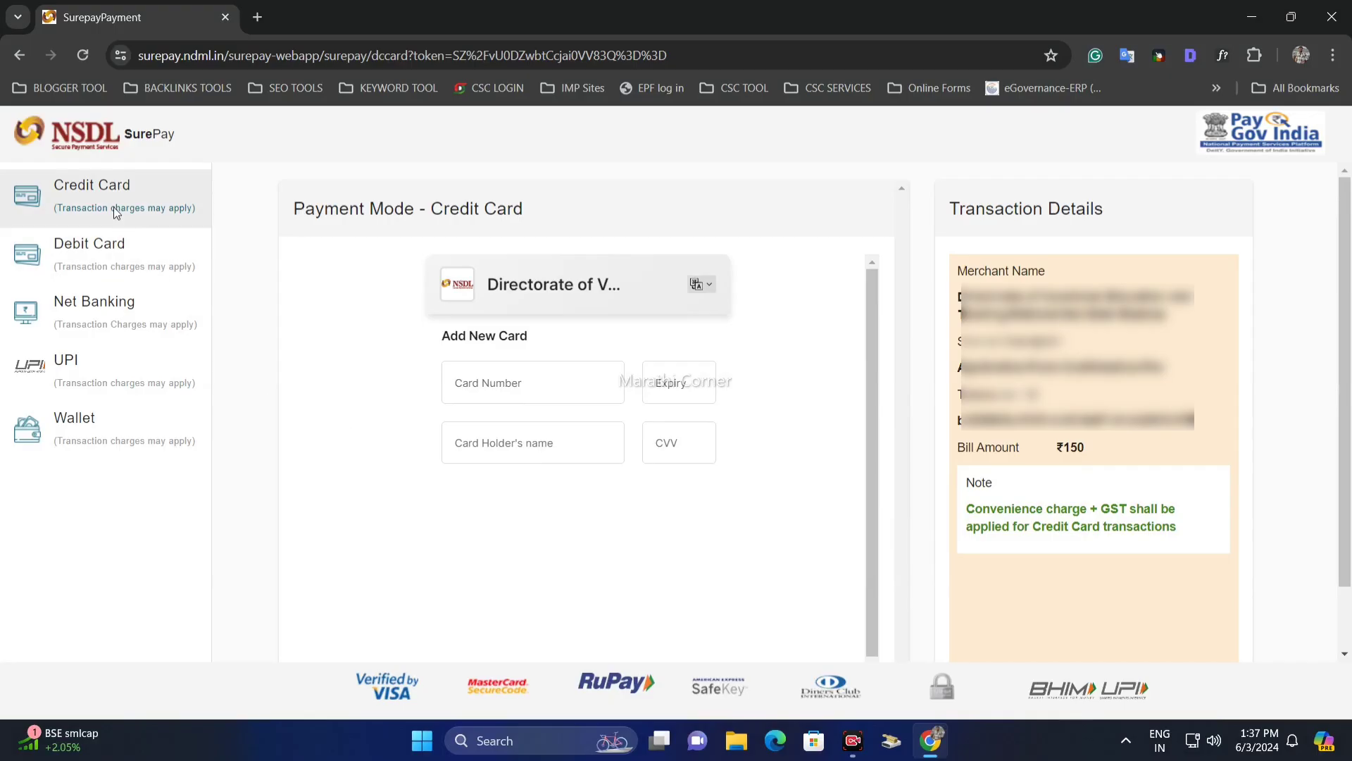
# View the Net Banking, Debit Card, UPI and Wallet payment modes on the payment gateway.
pyautogui.click(118, 307)
pyautogui.click(102, 271)
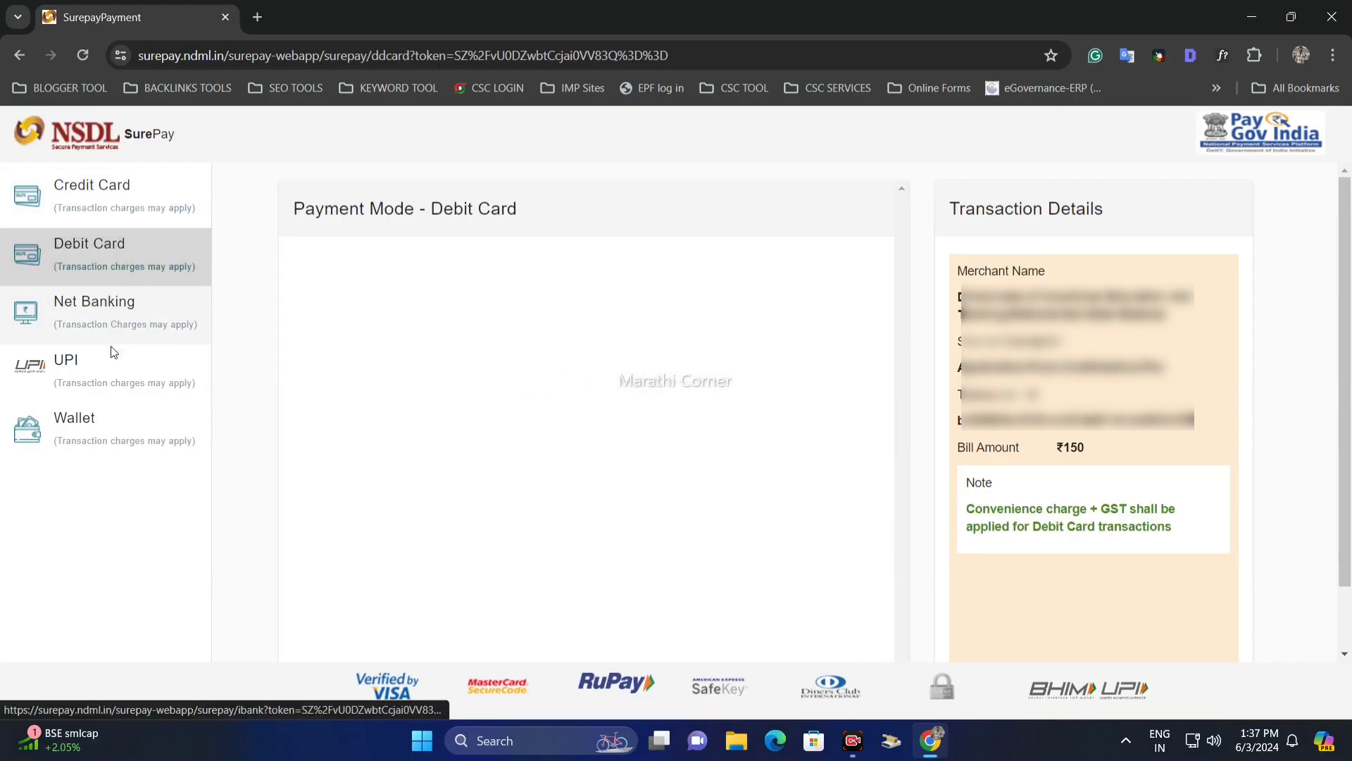
pyautogui.click(112, 365)
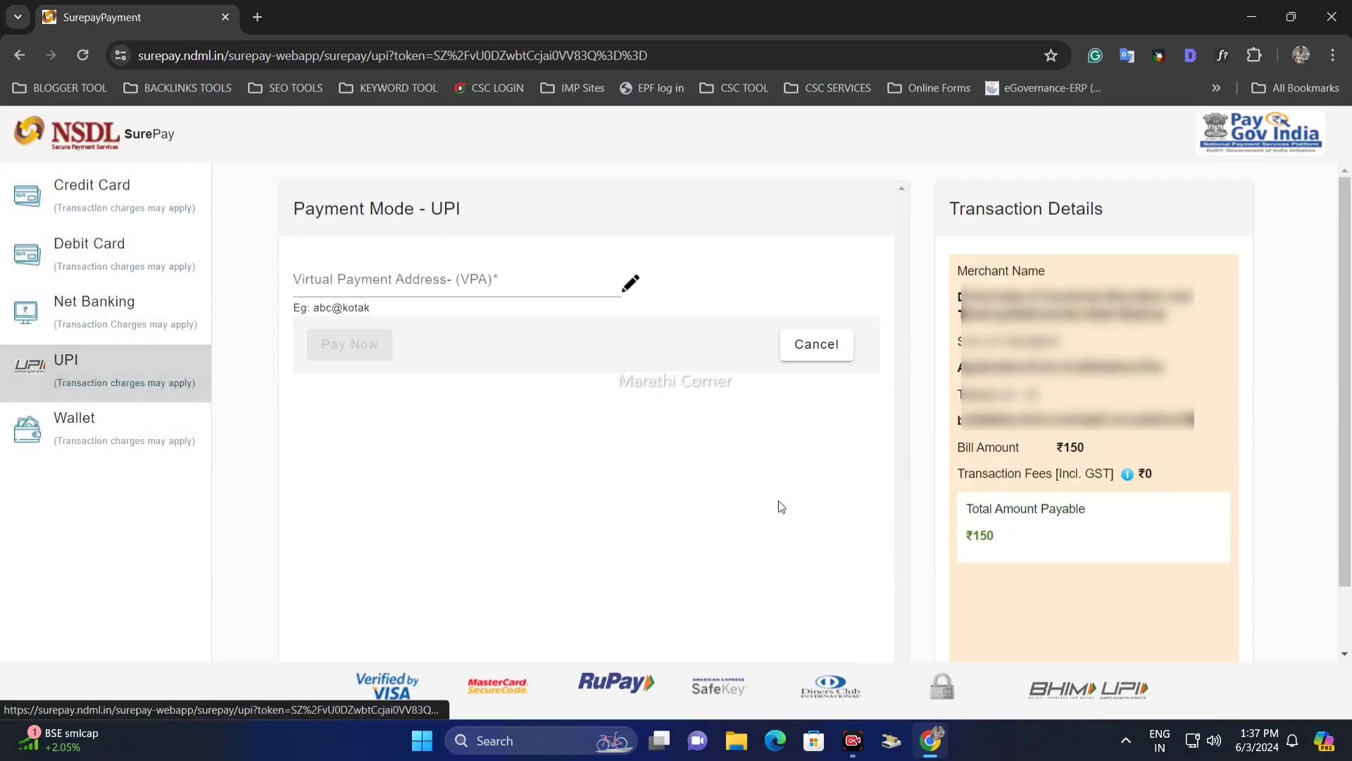
pyautogui.click(134, 426)
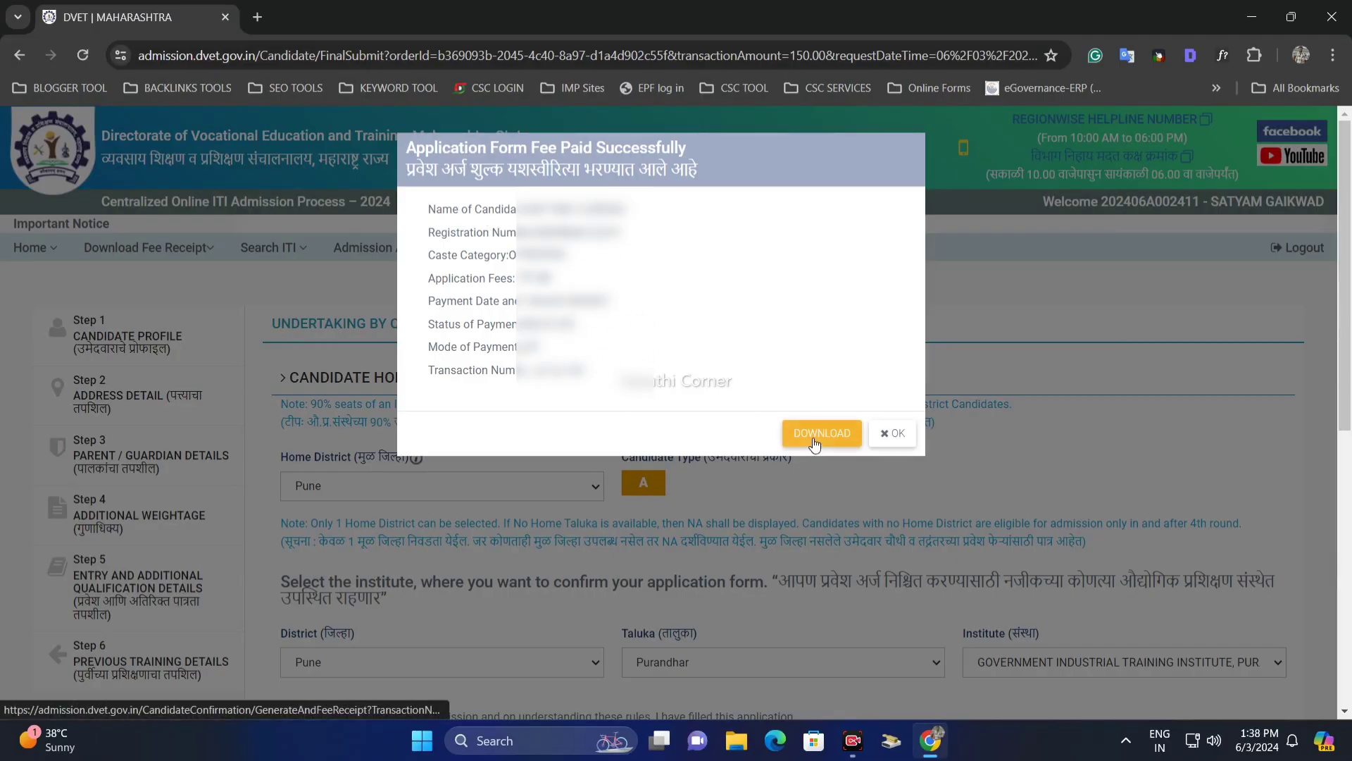
# Download the application fee receipt from the payment confirmation and save it as a PDF on the Desktop.
pyautogui.moveTo(407, 149); pyautogui.dragTo(696, 175)
pyautogui.click(713, 212)
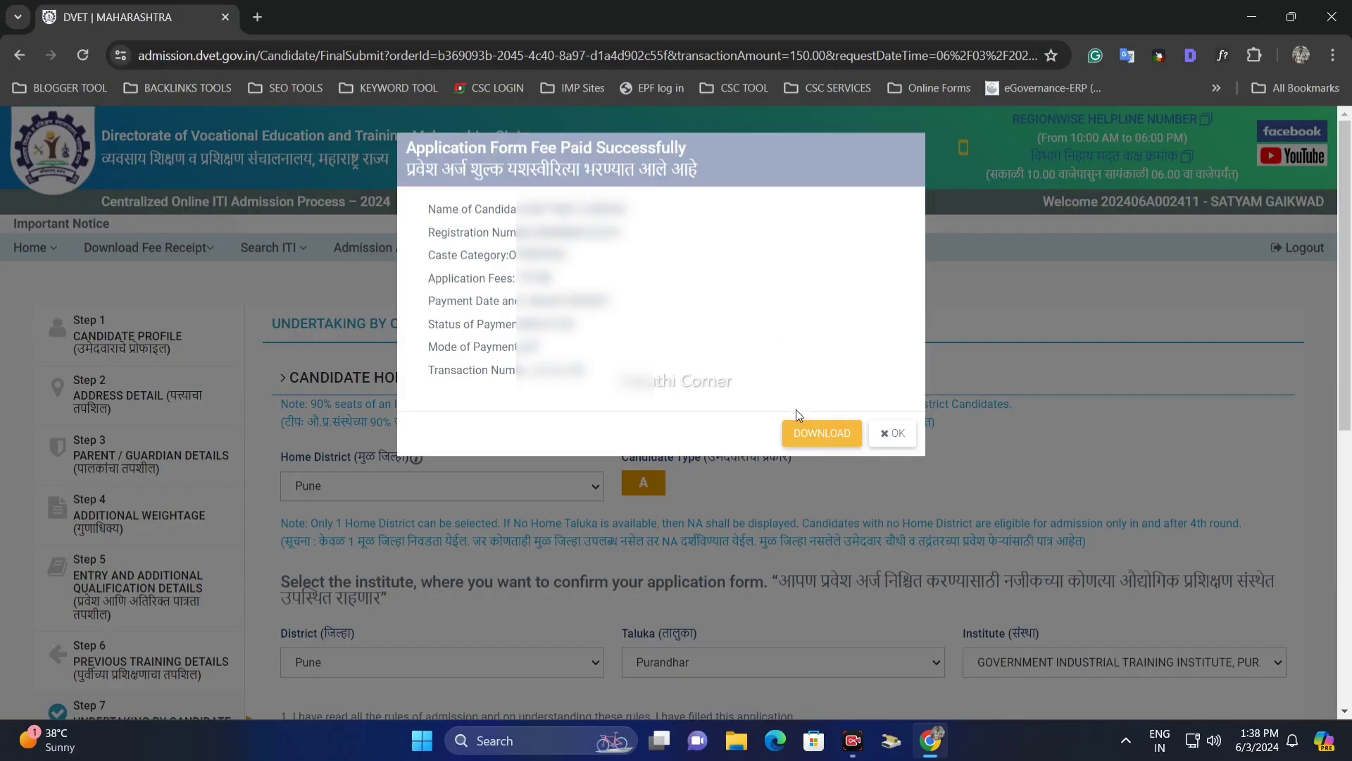
pyautogui.click(821, 432)
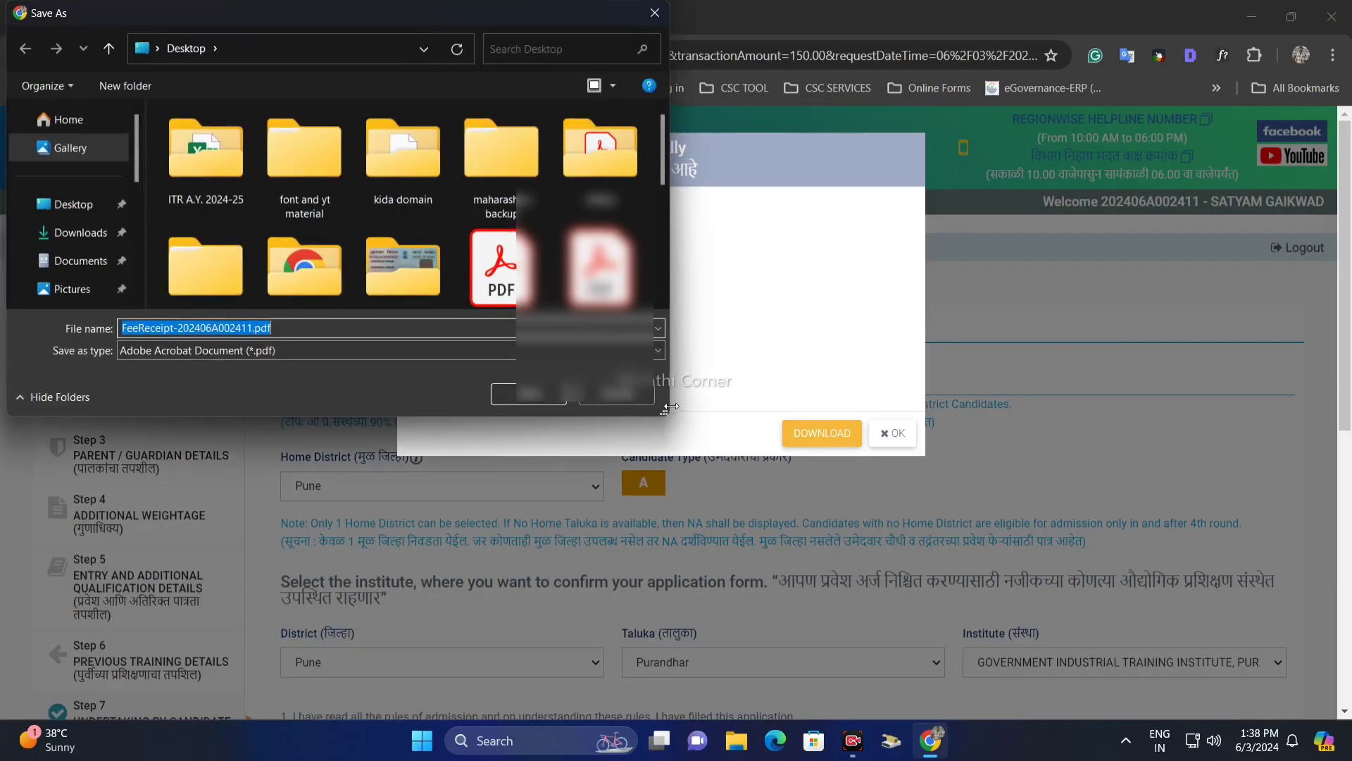
pyautogui.click(73, 204)
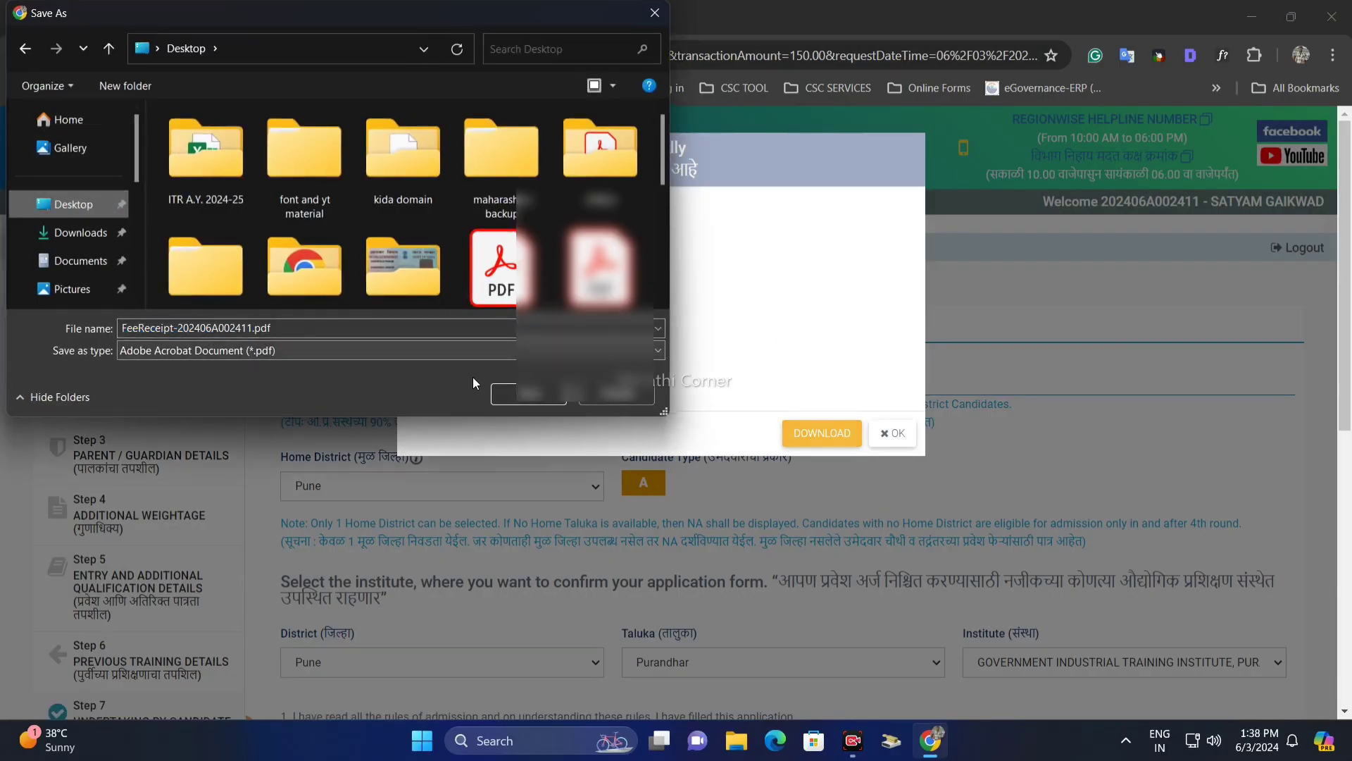
pyautogui.click(528, 393)
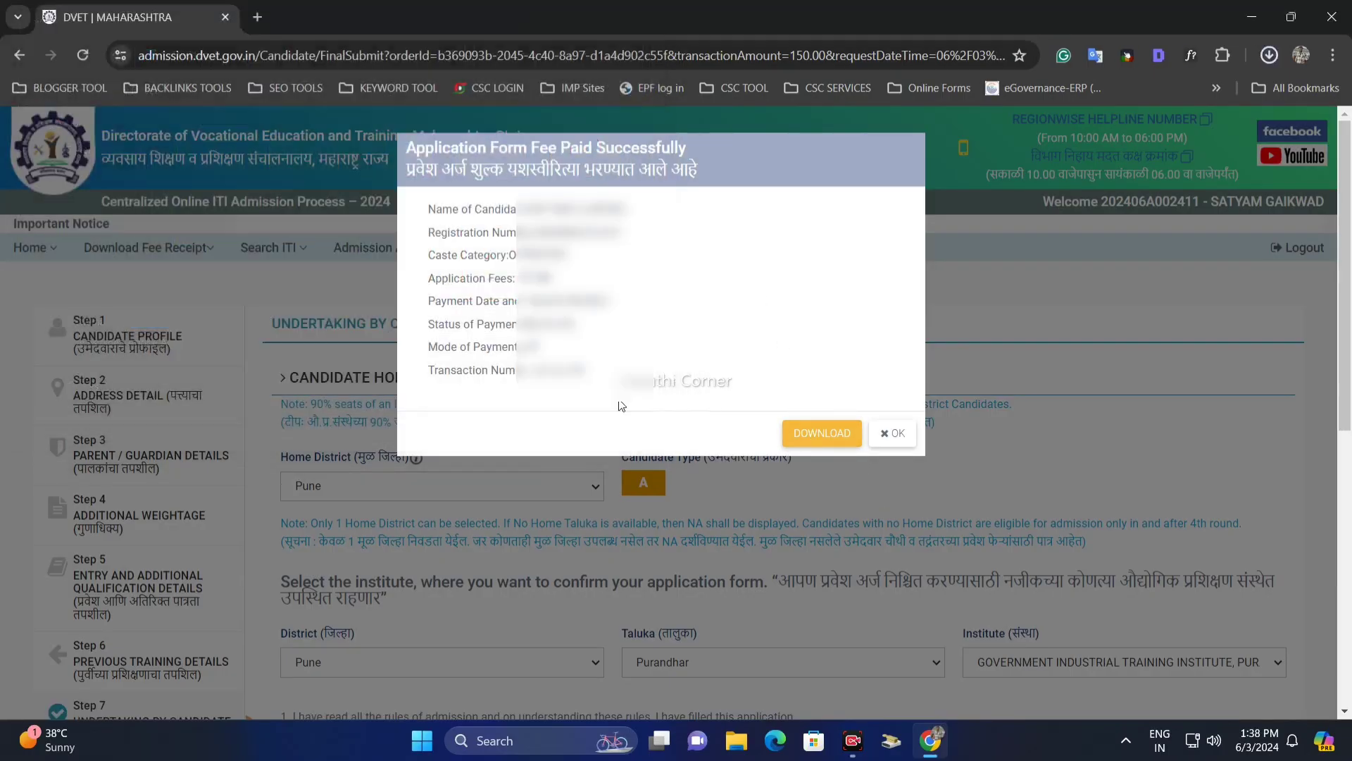
# Close the payment confirmation and continue to the Instructions for Candidate step.
pyautogui.click(893, 434)
pyautogui.scroll(-8, 719, 451)
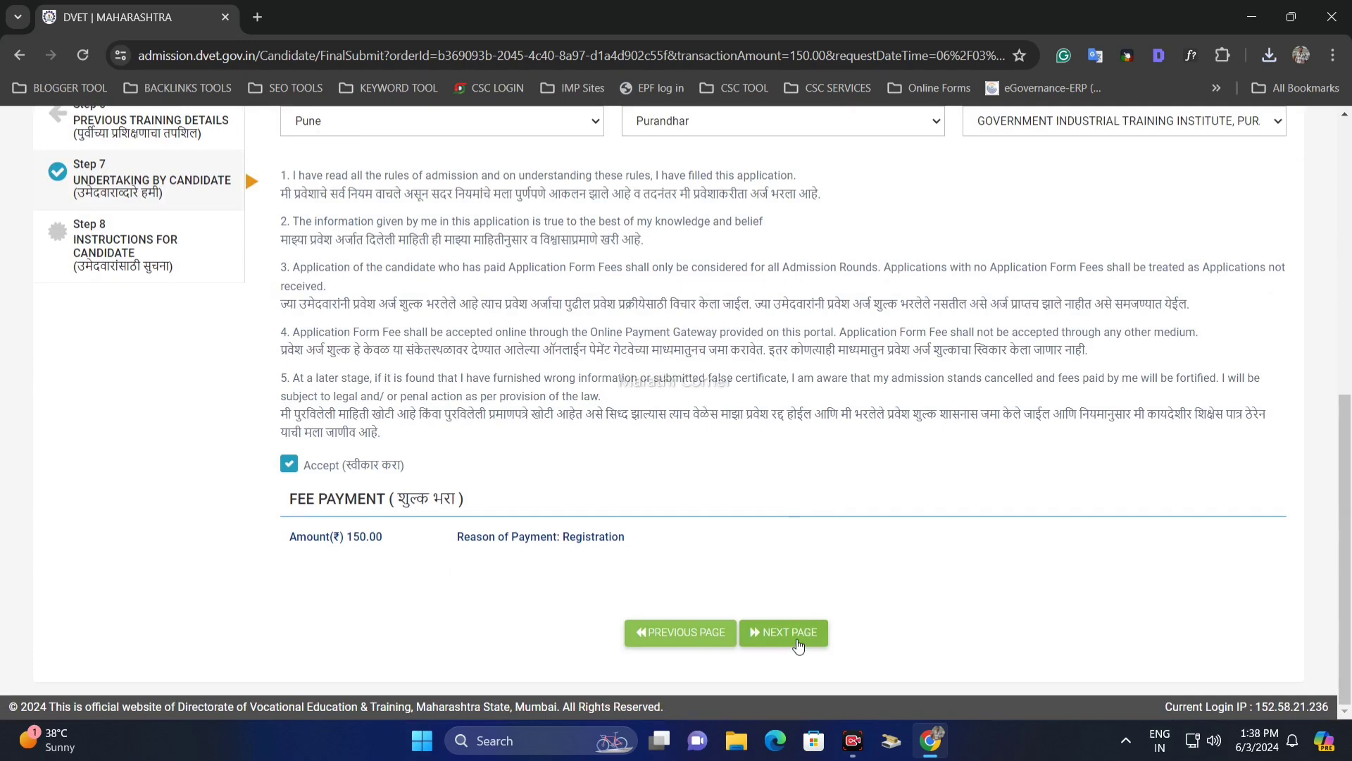
pyautogui.click(798, 645)
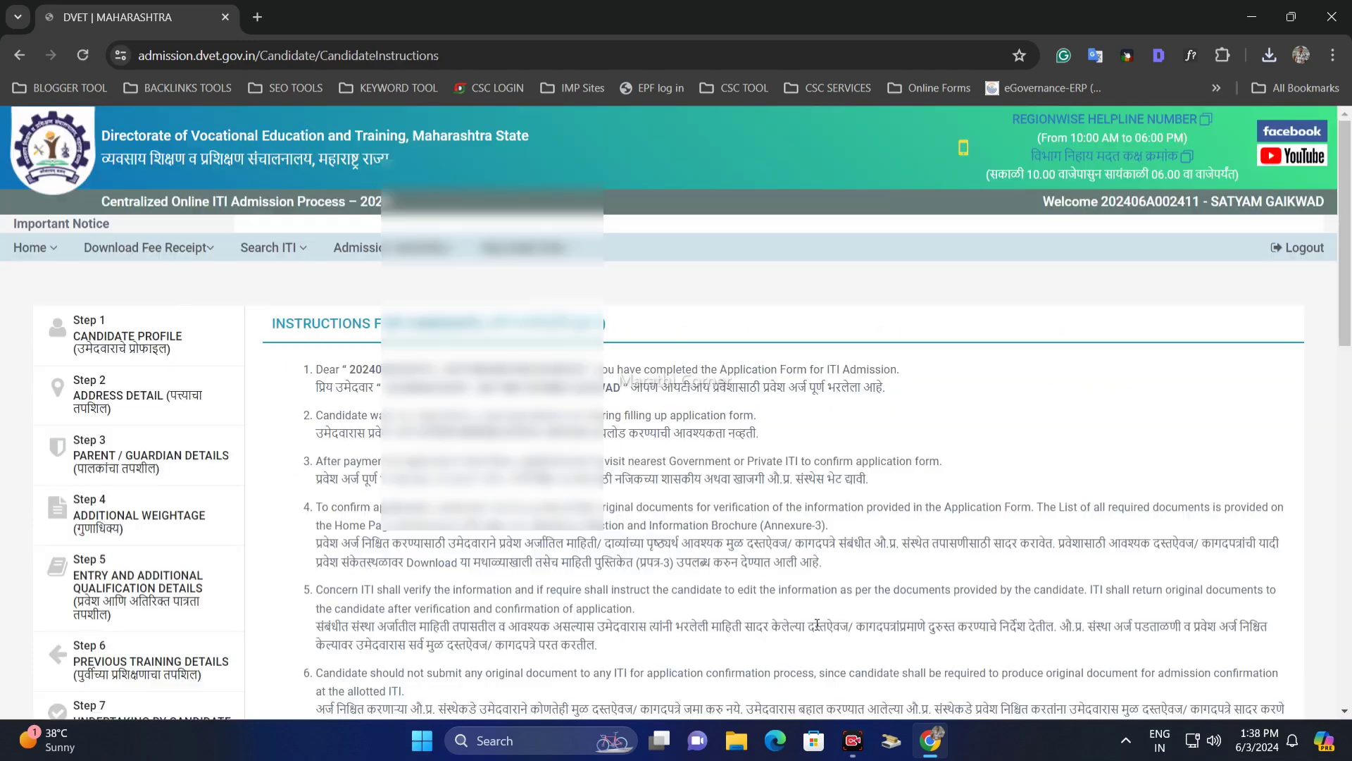
# Read through all the candidate instructions on confirming the application, original documents and admission rounds.
pyautogui.scroll(-1, 430, 421)
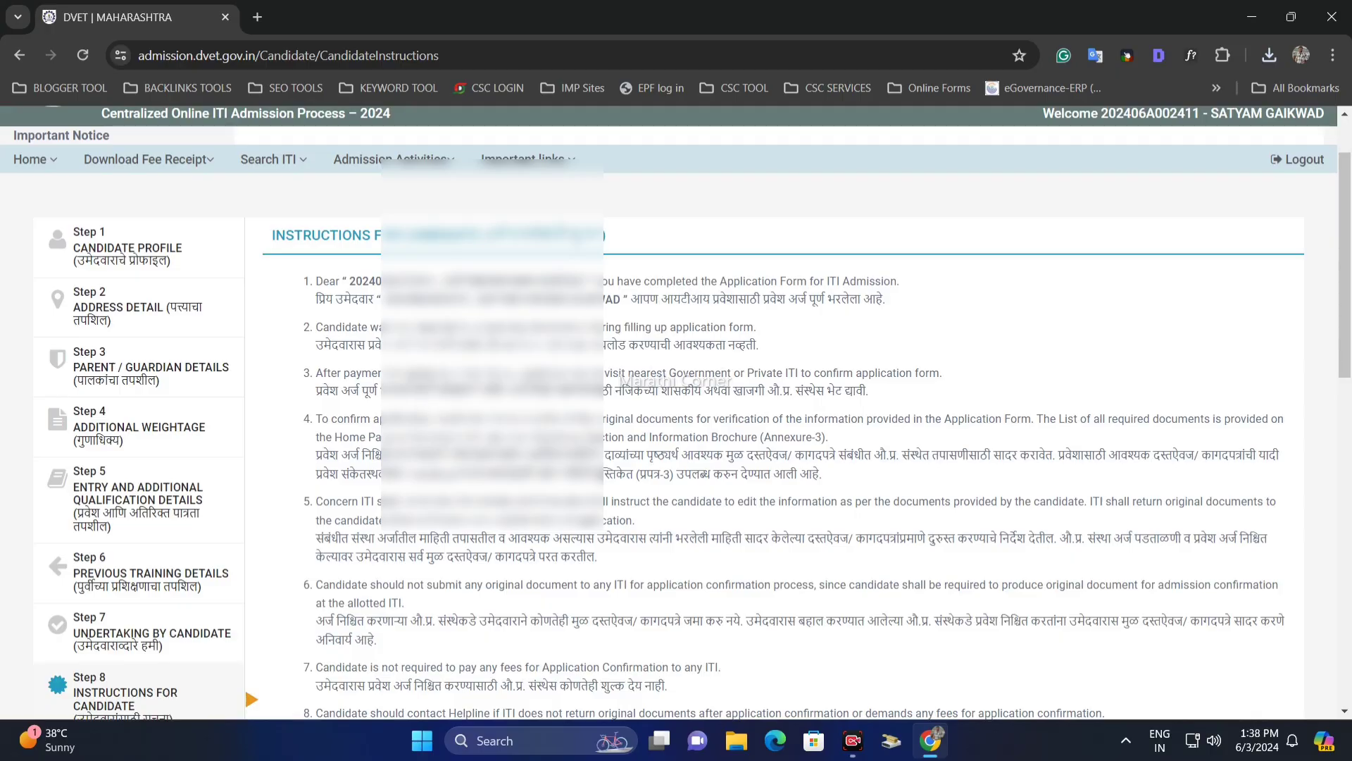
pyautogui.scroll(-1, 409, 297)
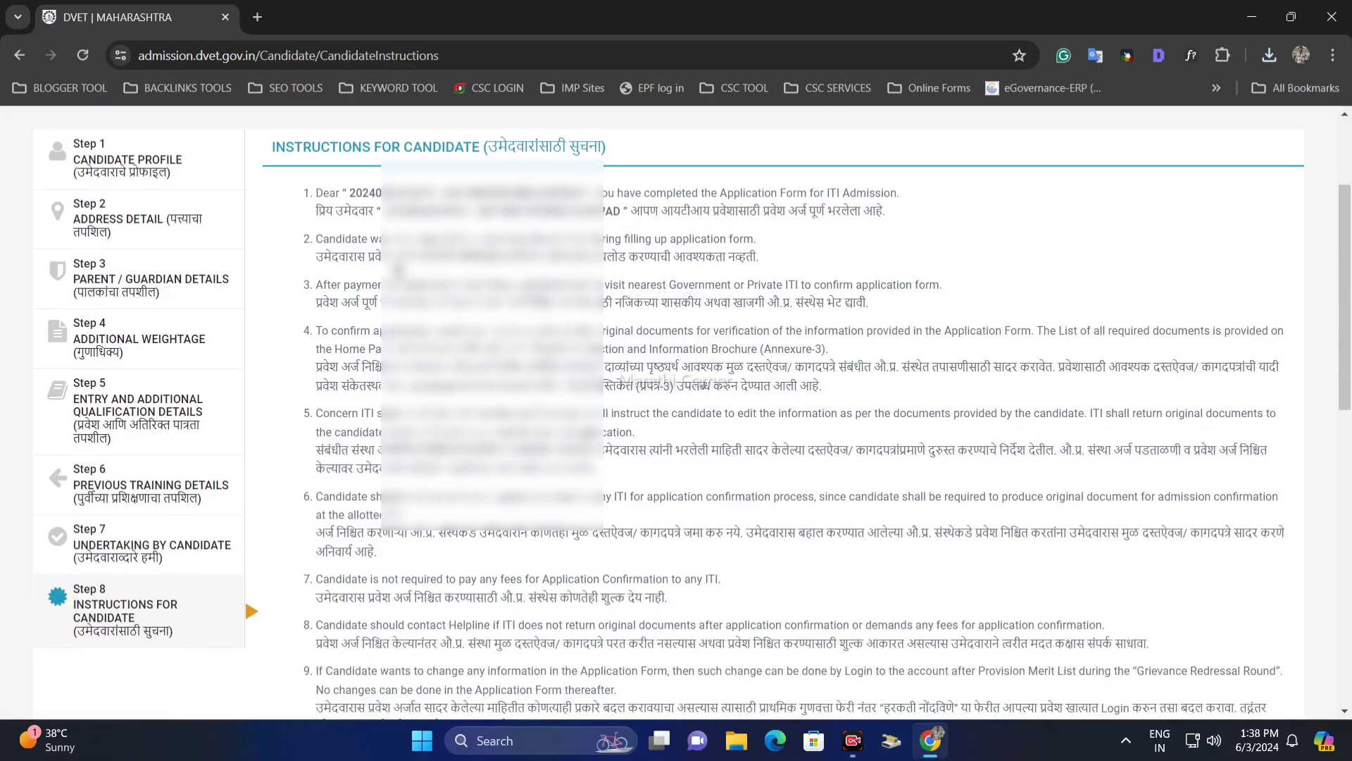
pyautogui.moveTo(341, 194); pyautogui.dragTo(590, 255)
pyautogui.click(660, 253)
pyautogui.scroll(-2, 381, 231)
pyautogui.moveTo(517, 175); pyautogui.dragTo(643, 295)
pyautogui.click(662, 332)
pyautogui.scroll(-6, 652, 394)
pyautogui.scroll(-2, 687, 415)
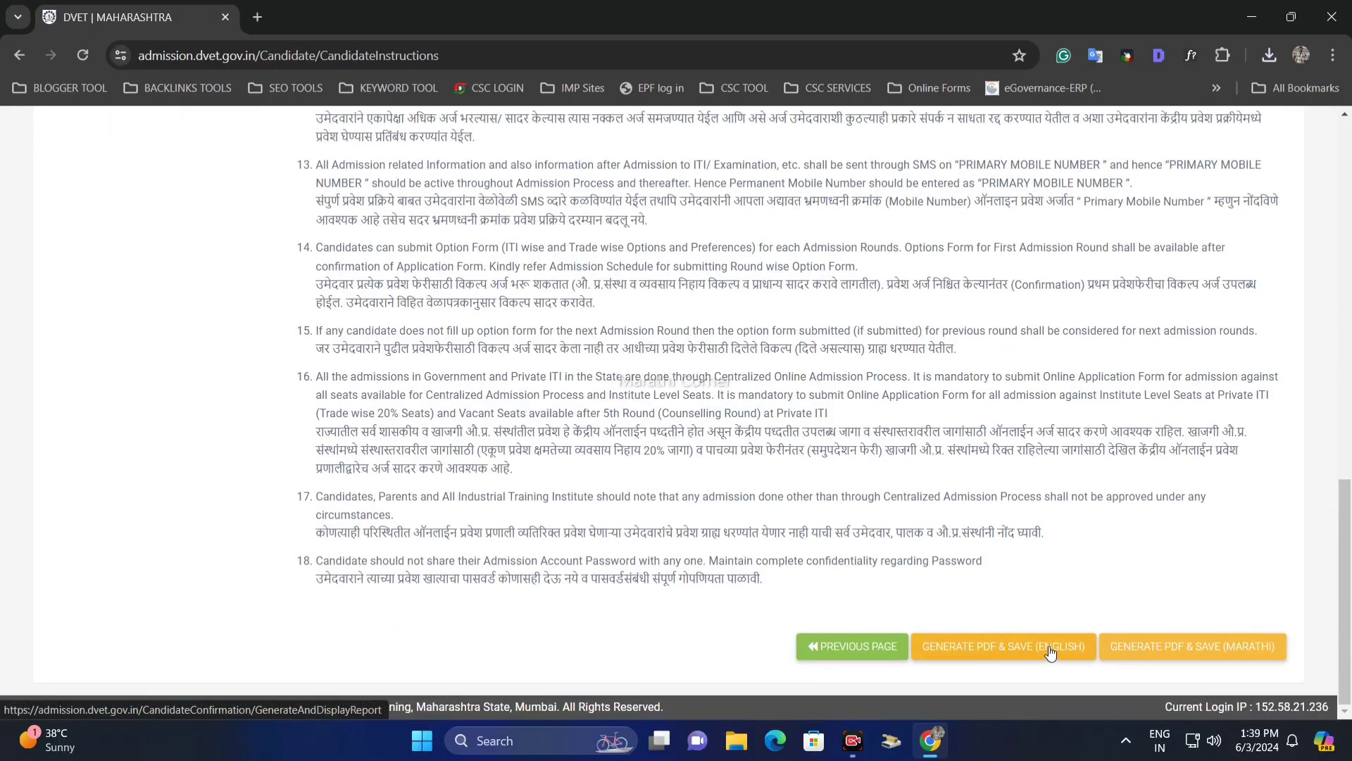
# Generate the English PDF of the application form and save it on the Desktop.
pyautogui.click(1011, 652)
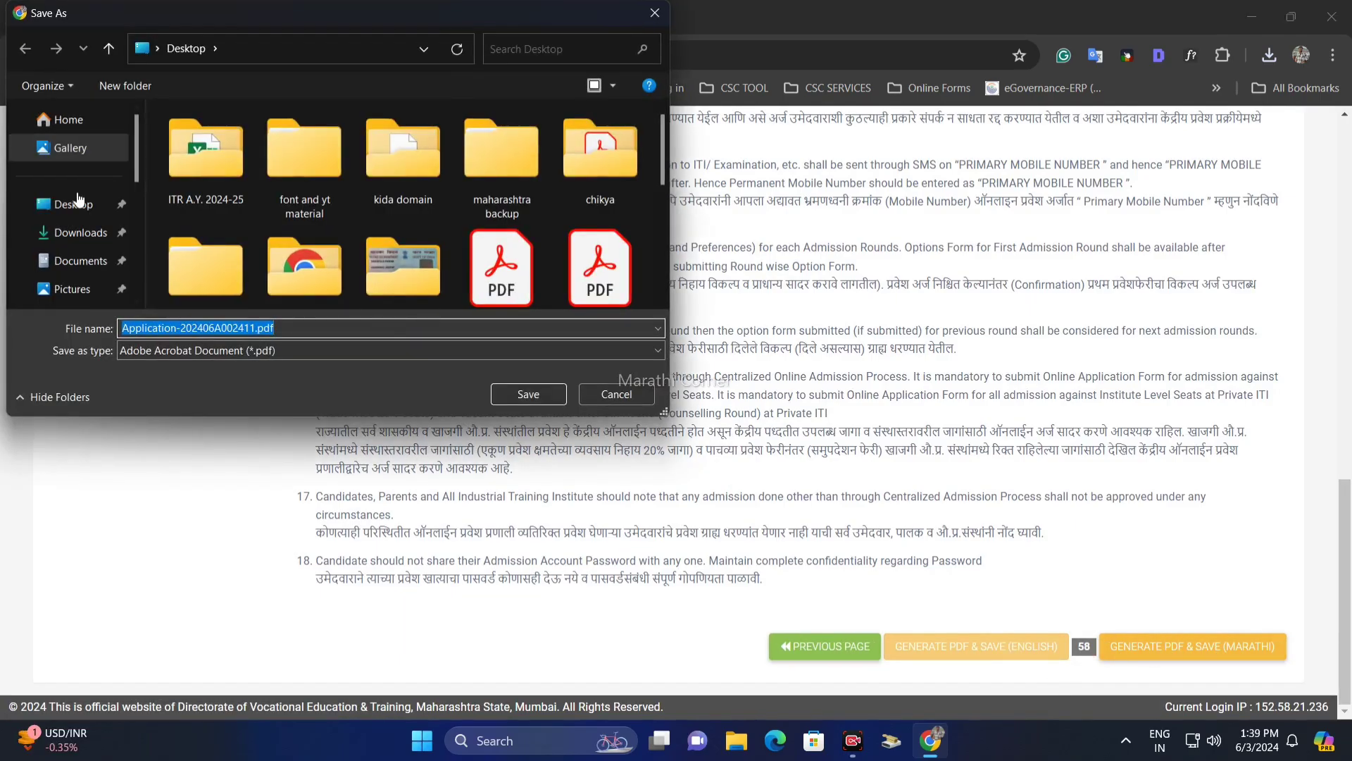
pyautogui.click(78, 202)
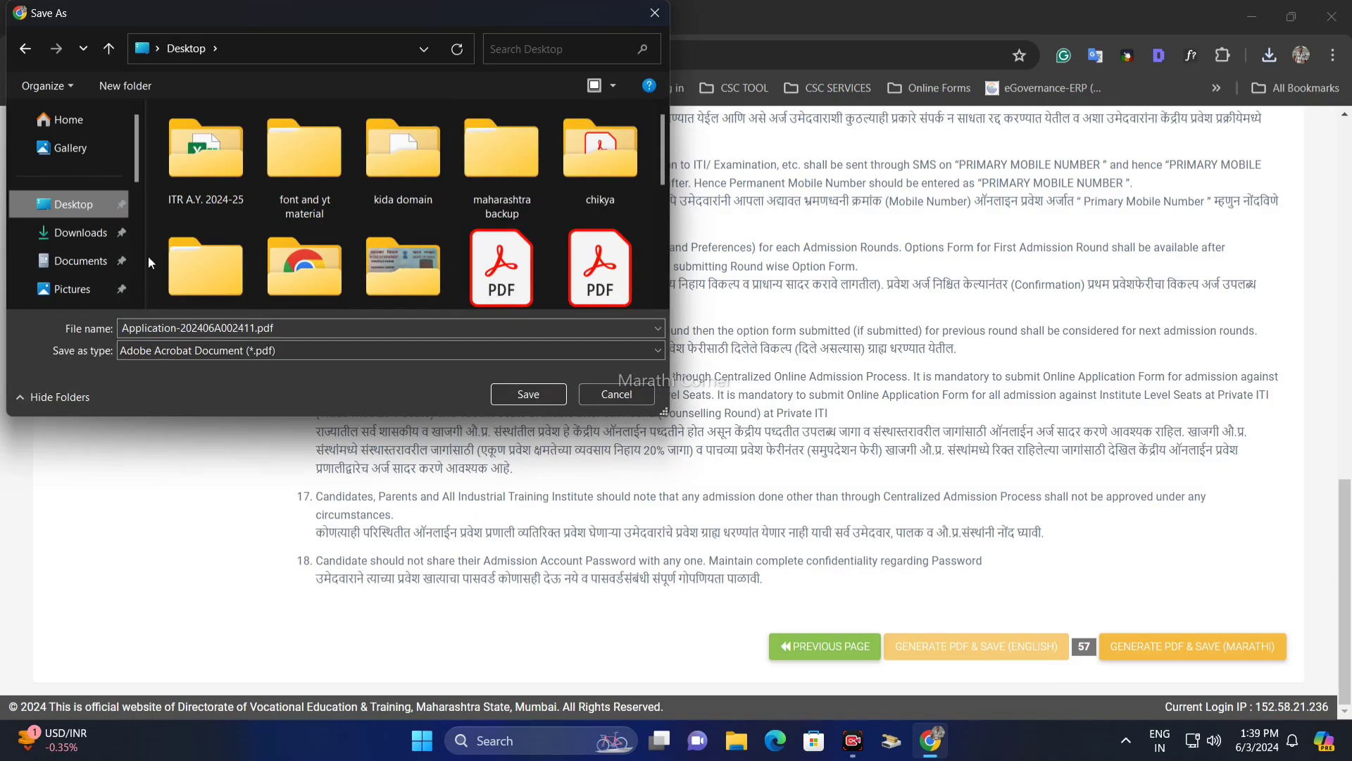
pyautogui.click(528, 394)
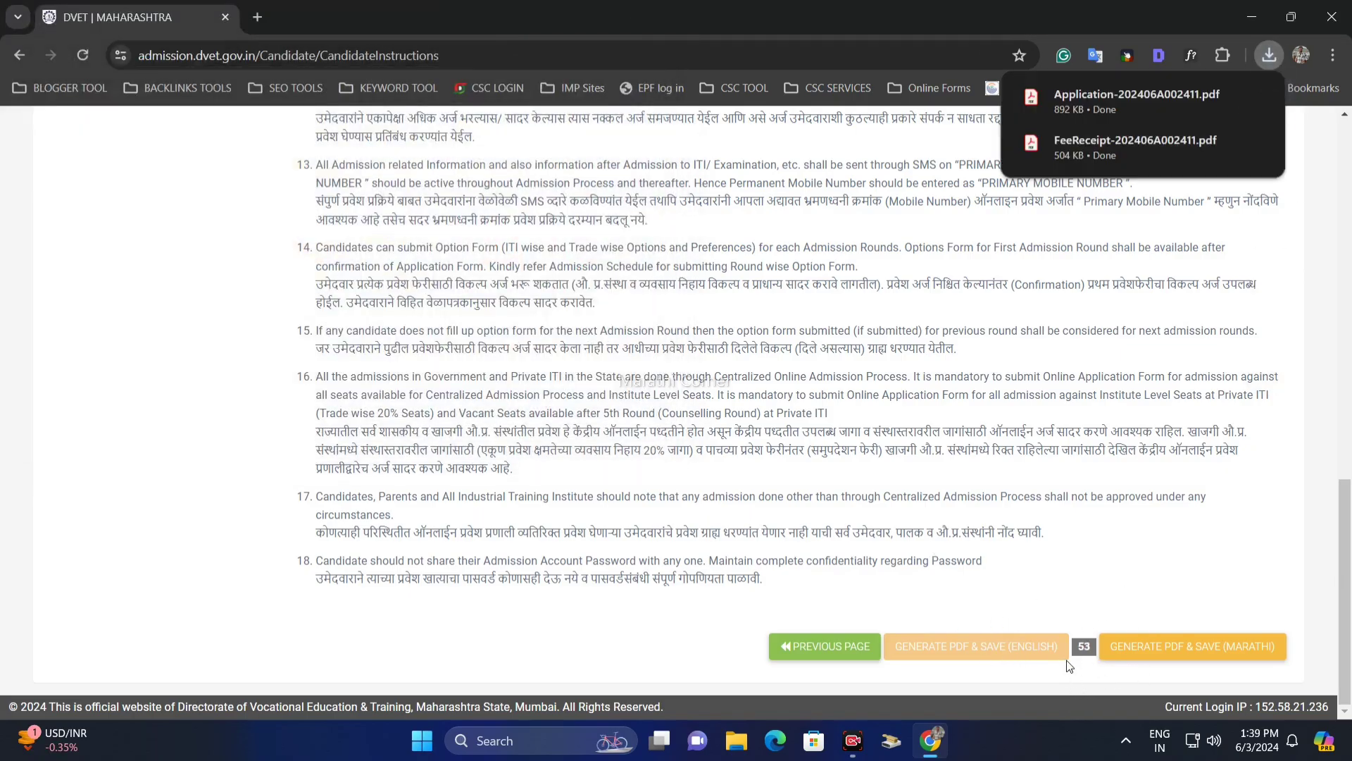
# Open the downloaded application form PDF and look through all four pages.
pyautogui.click(1197, 99)
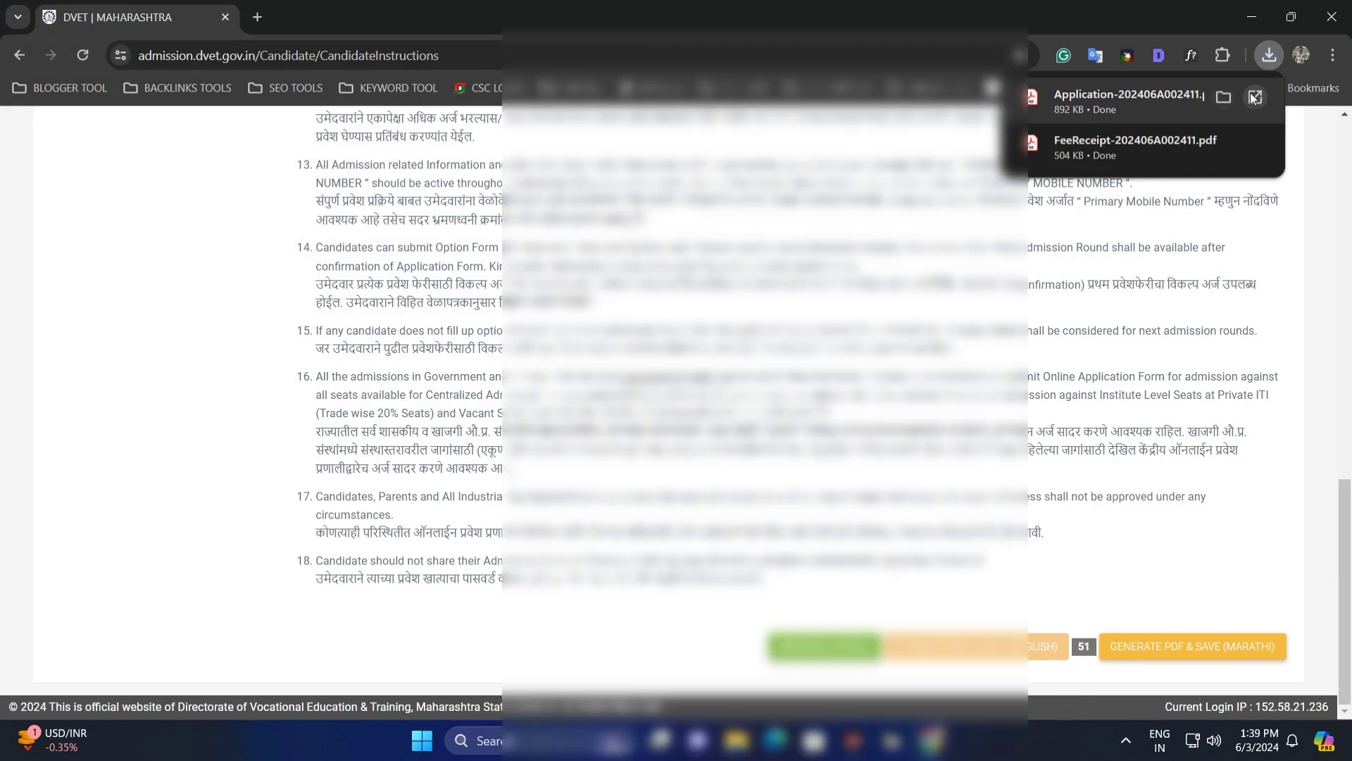
pyautogui.scroll(-10, 759, 416)
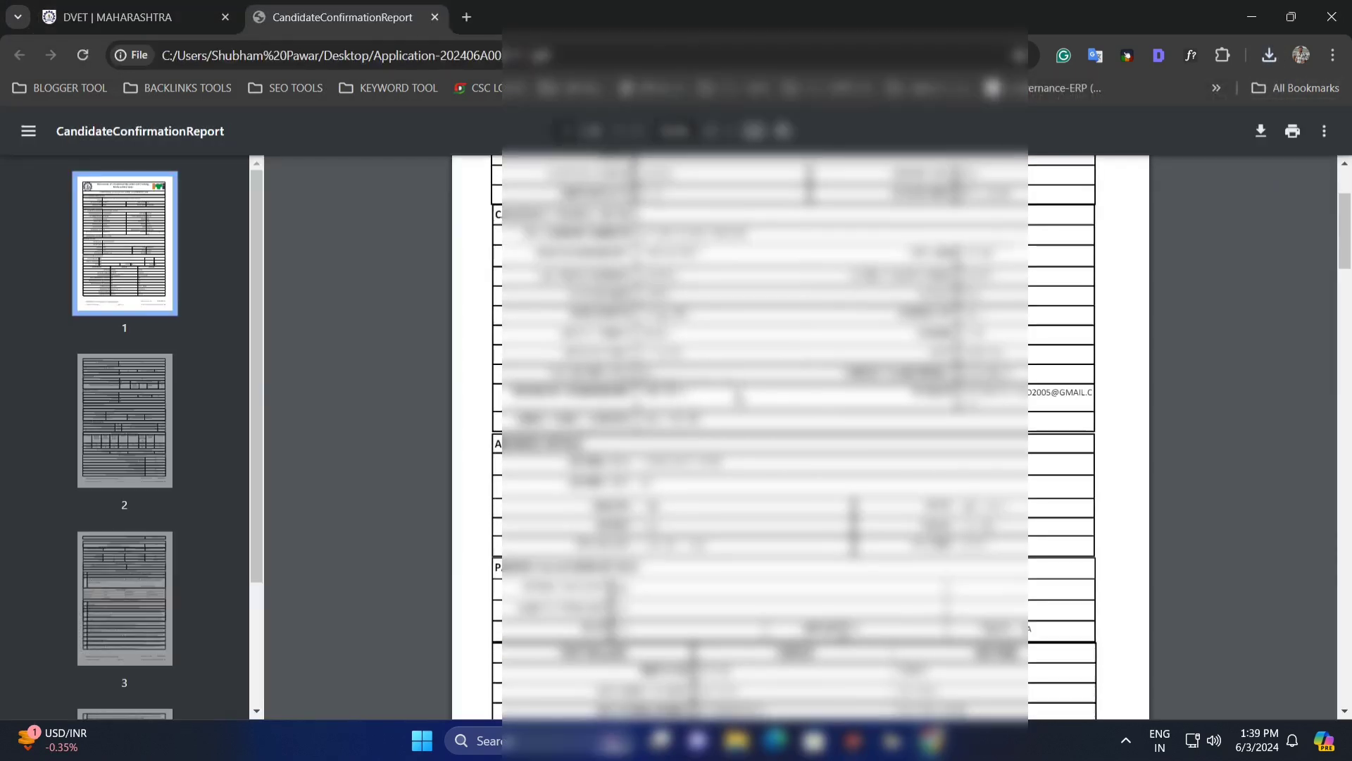
pyautogui.scroll(-20, 759, 416)
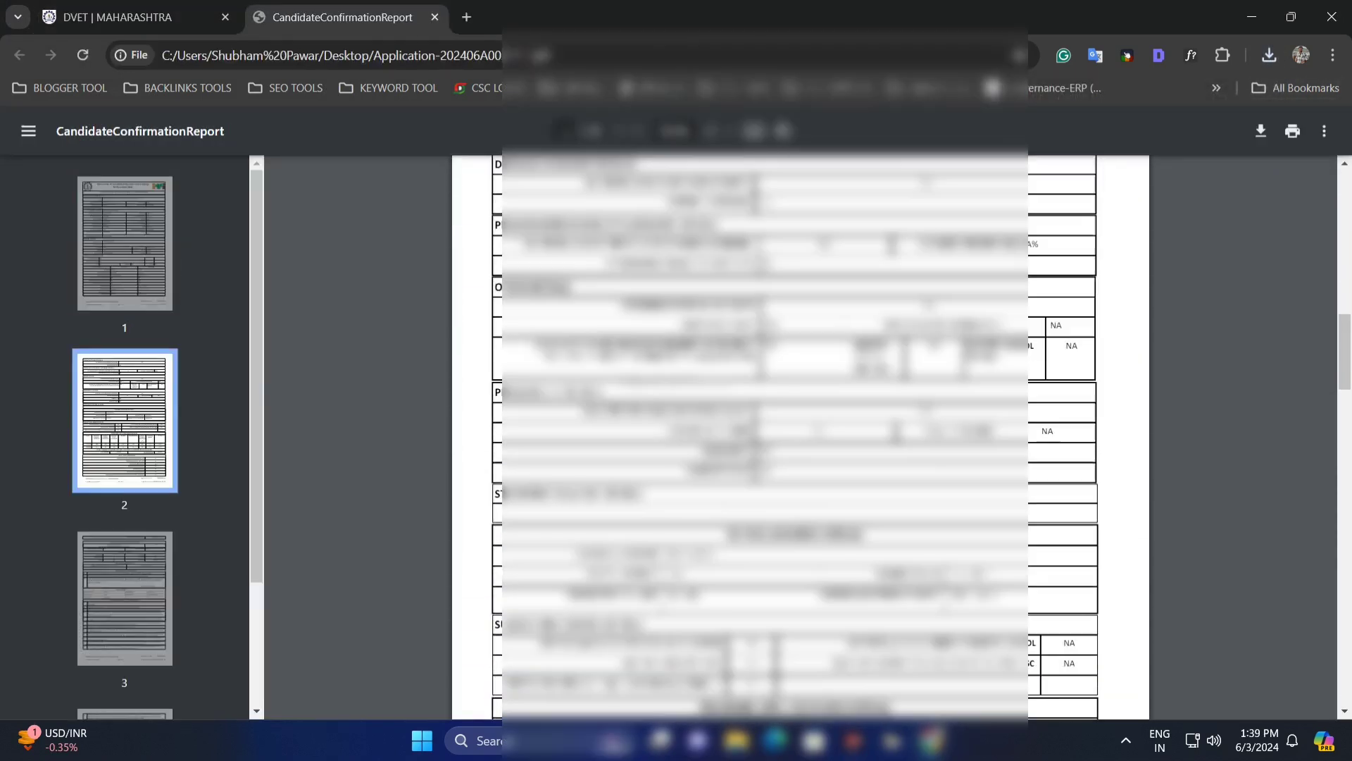
pyautogui.scroll(-5, 1261, 220)
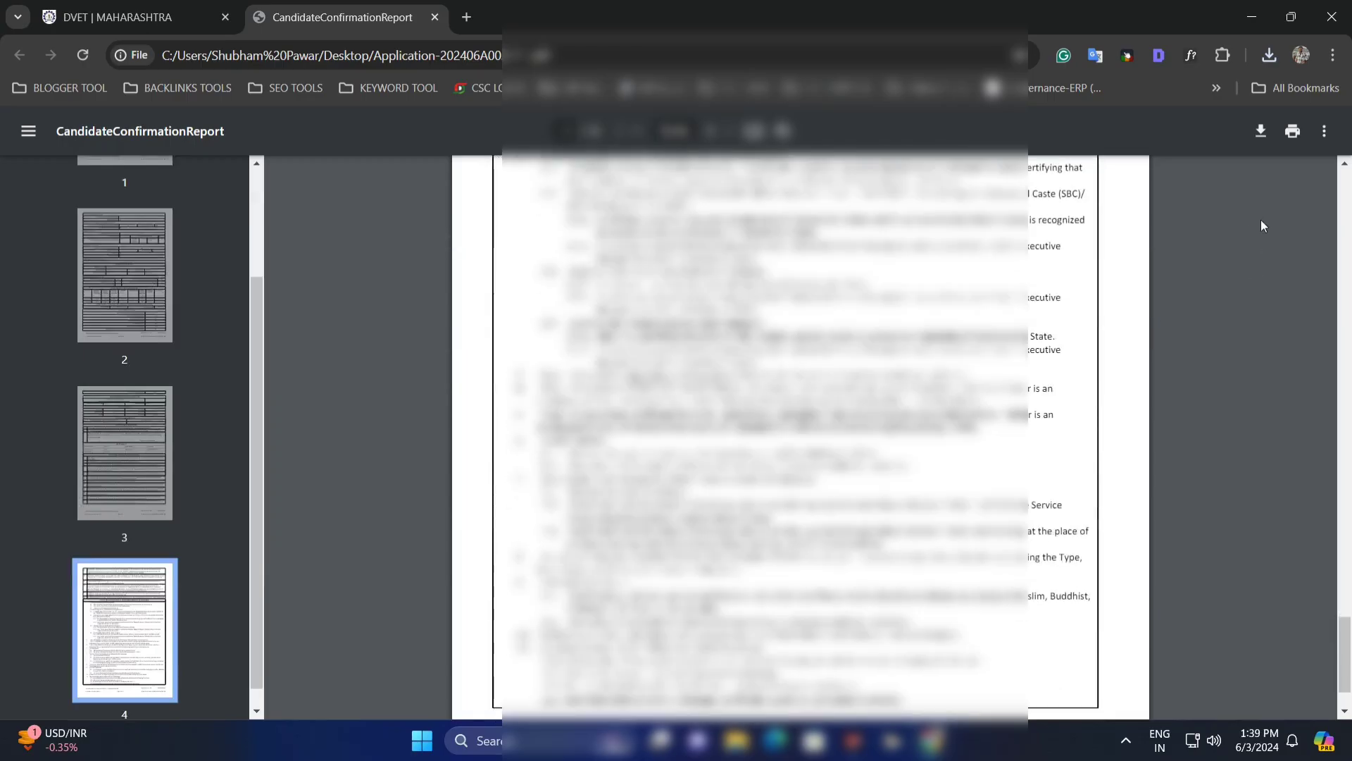
# Open the downloaded fee receipt PDF to view it, and return to the application form PDF.
pyautogui.click(1269, 55)
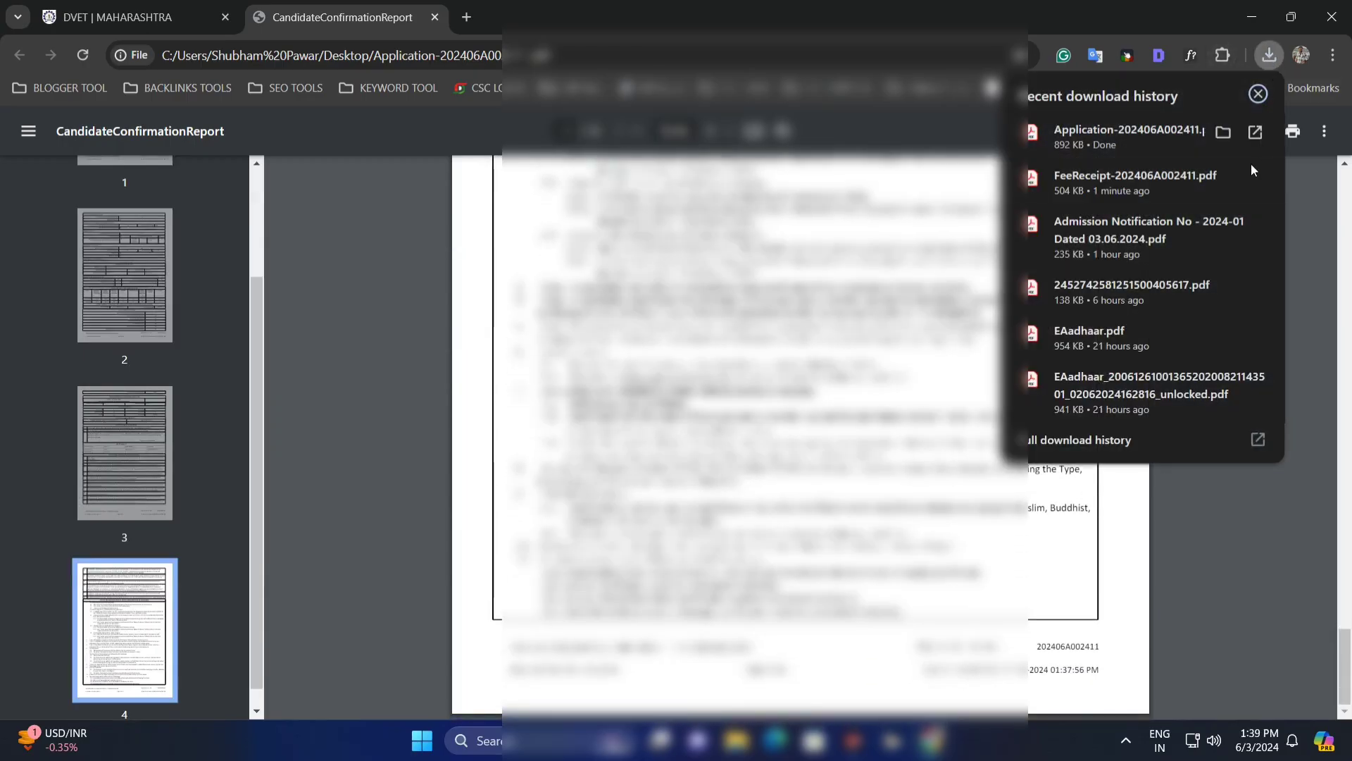
pyautogui.click(1186, 185)
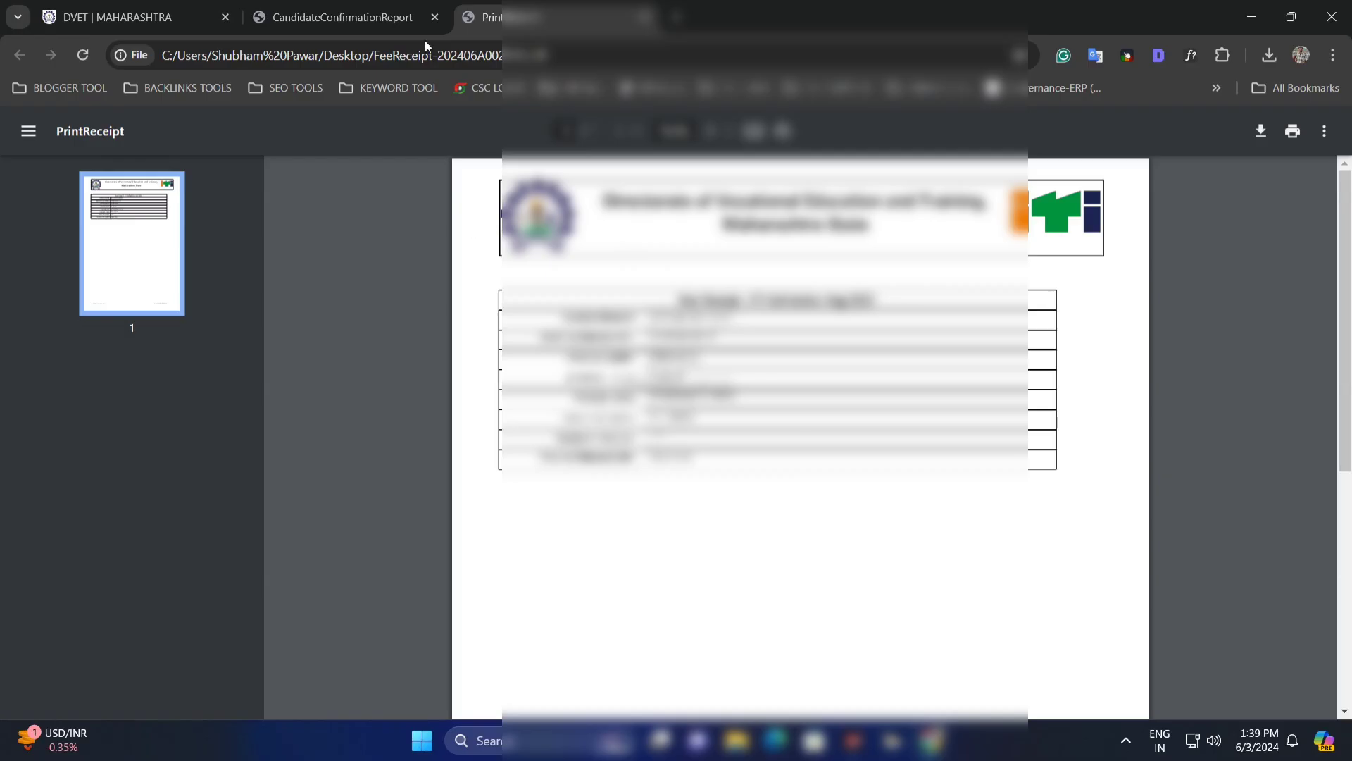
pyautogui.click(381, 7)
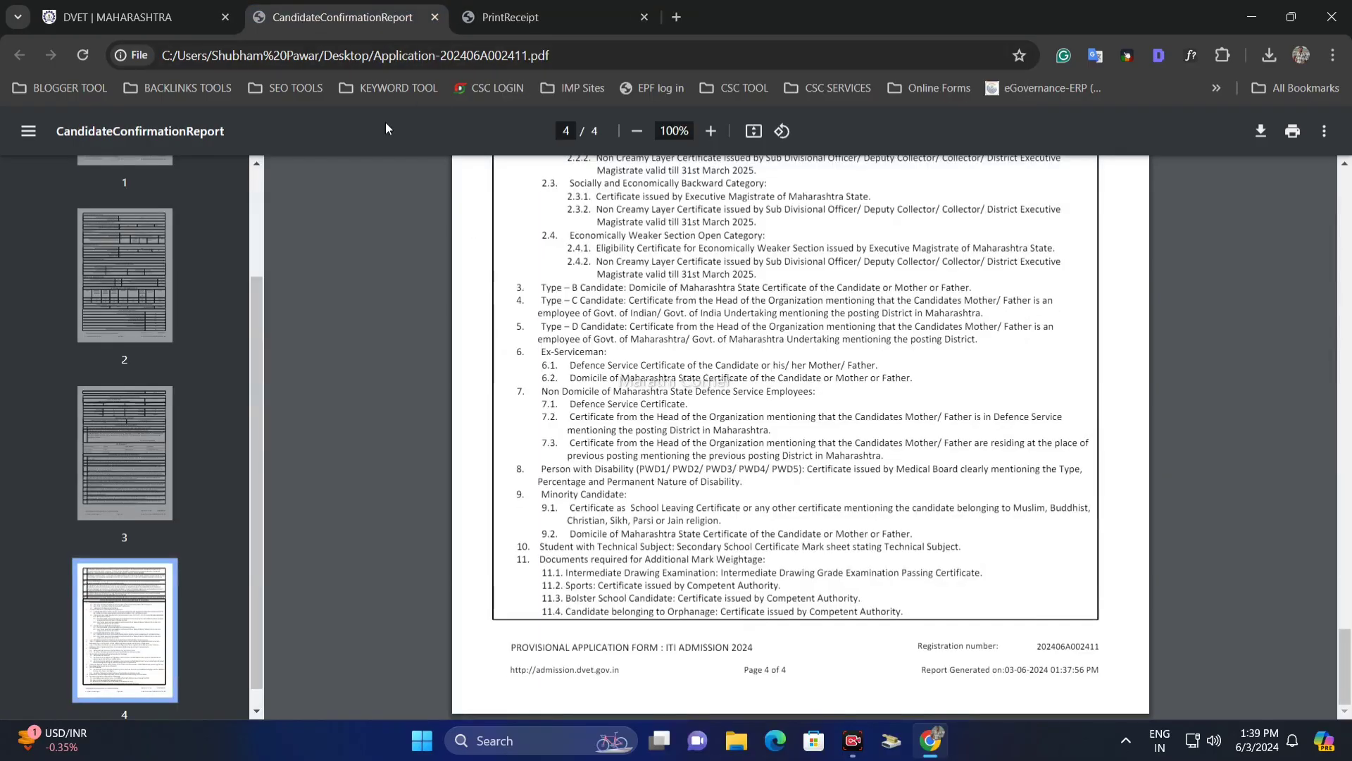
# Return to the DVET portal and review the candidate instructions again from the end back to the document verification points.
pyautogui.click(206, 6)
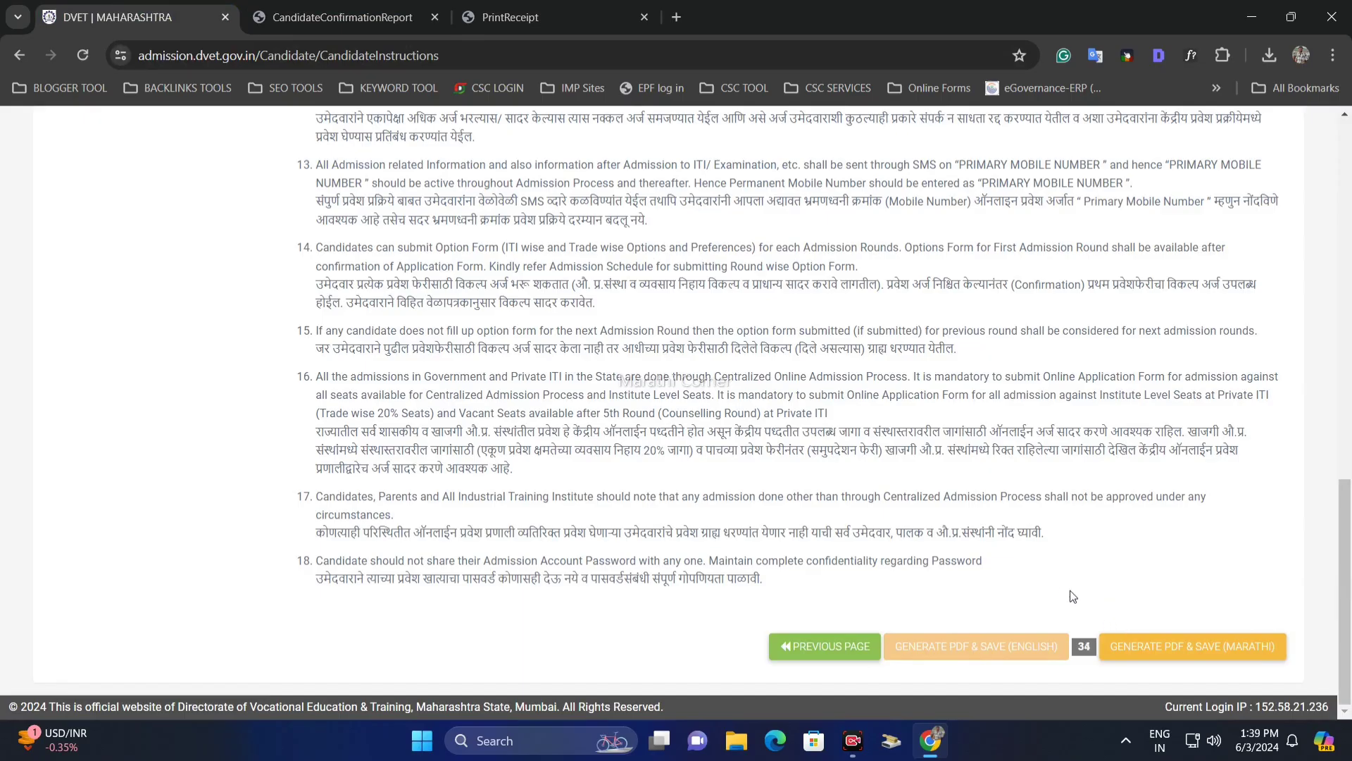
pyautogui.scroll(1, 1072, 596)
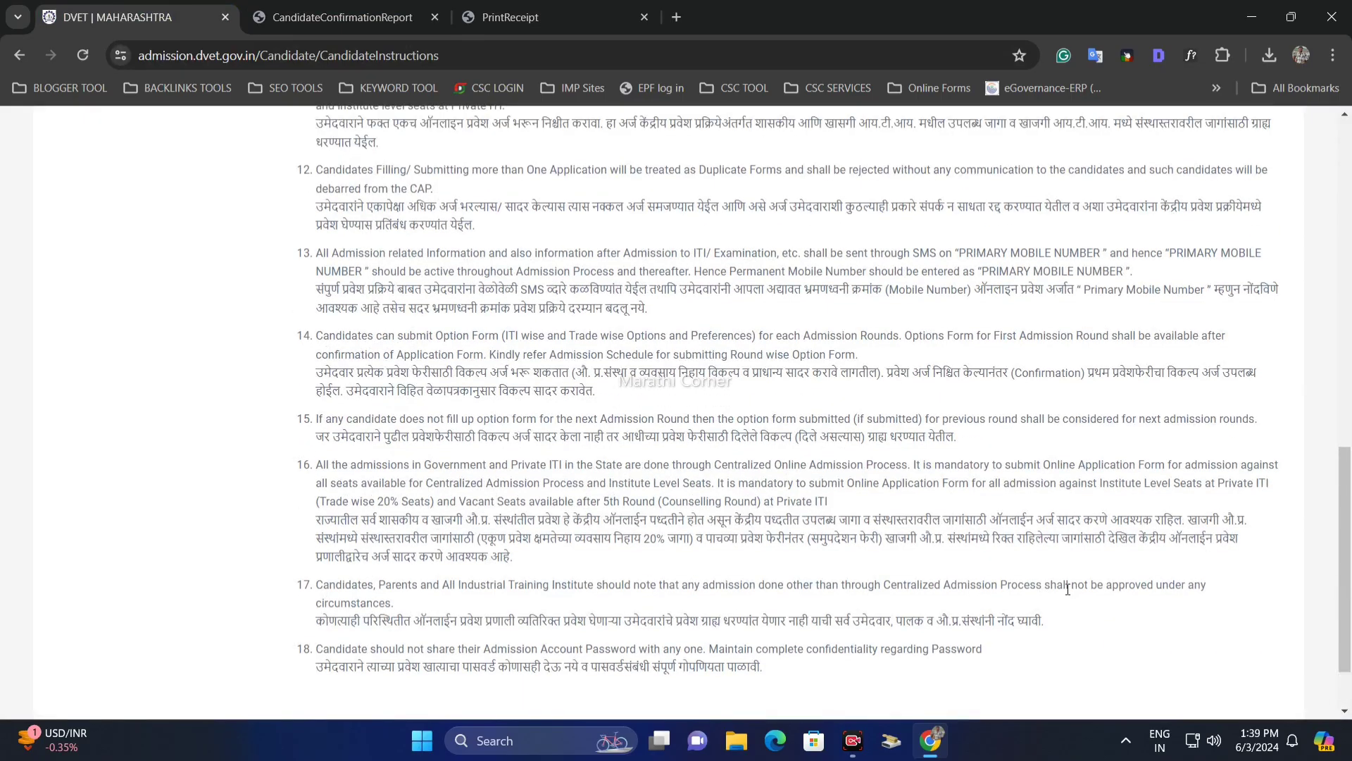
pyautogui.scroll(1, 1067, 590)
pyautogui.scroll(2, 1068, 594)
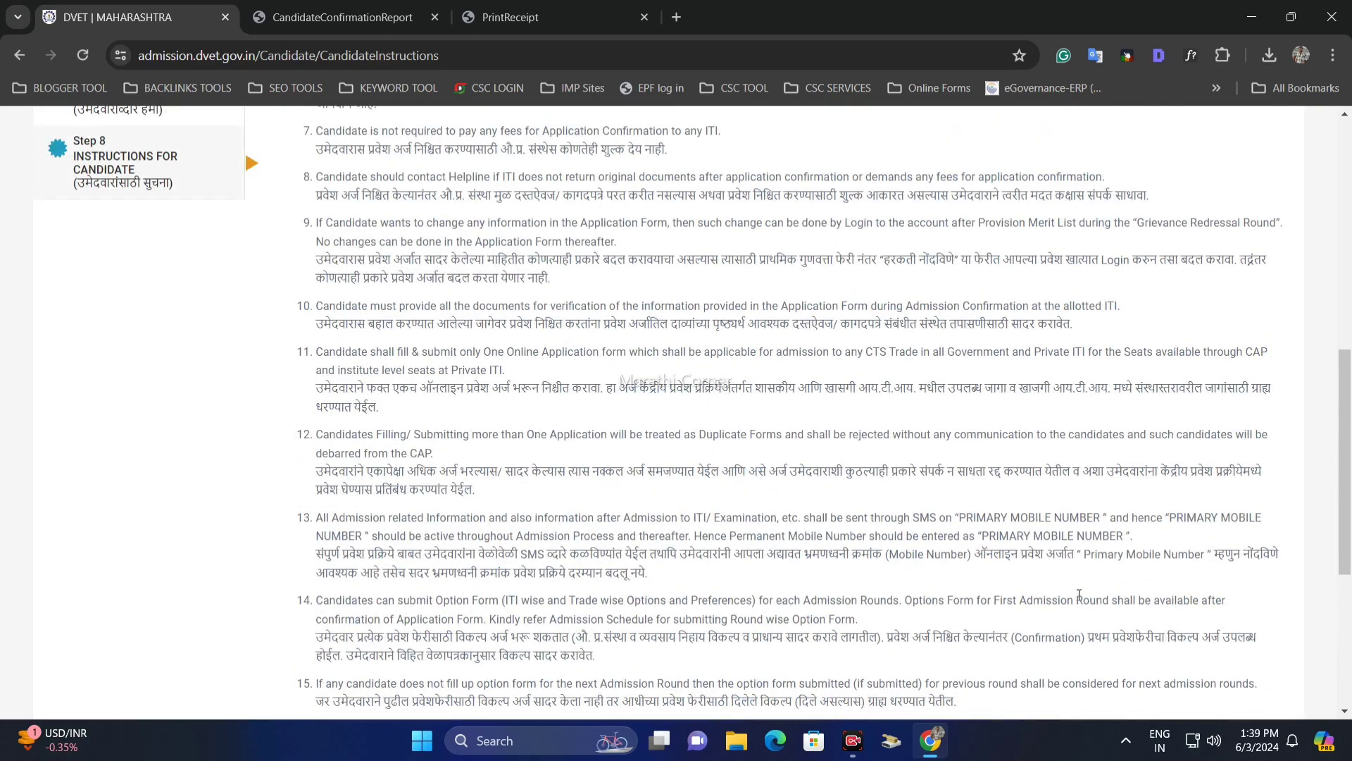
pyautogui.scroll(1, 1079, 596)
pyautogui.scroll(1, 1078, 595)
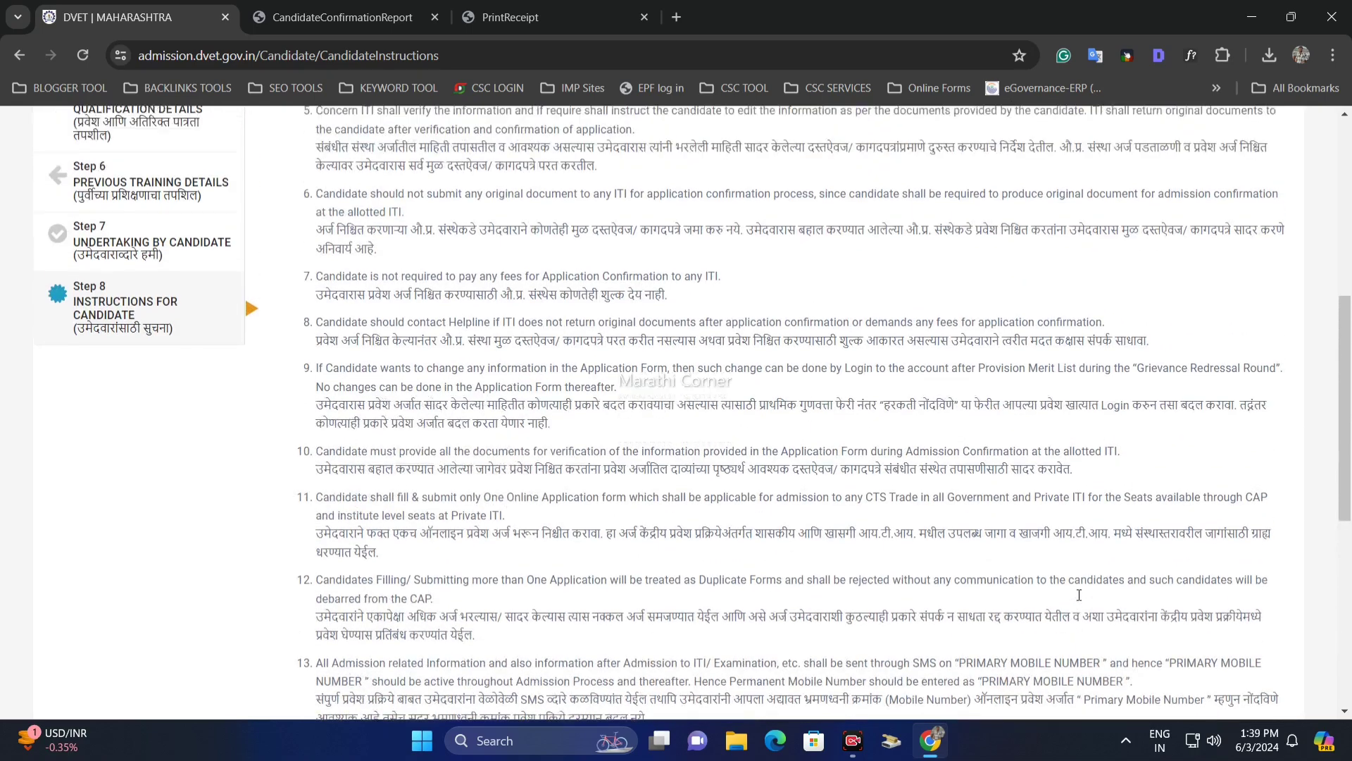
pyautogui.scroll(1, 1079, 597)
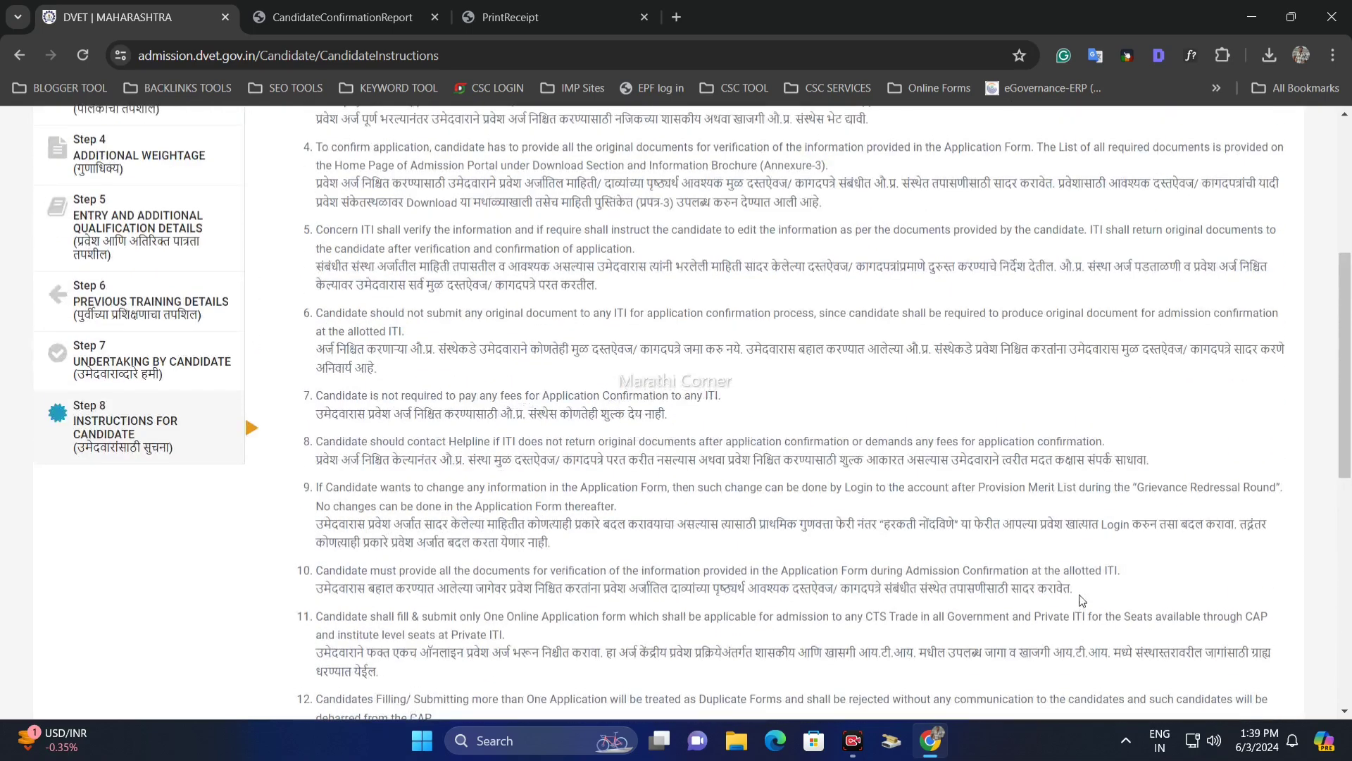